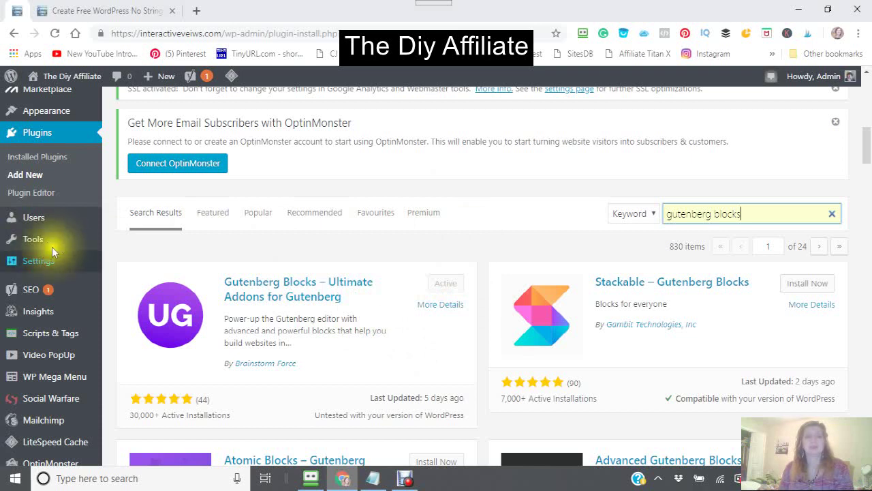
- Start a new post on the WordPress site from the dashboard
{"action": "scroll", "coordinate": [54, 245], "scroll_direction": "up", "scroll_amount": 5}
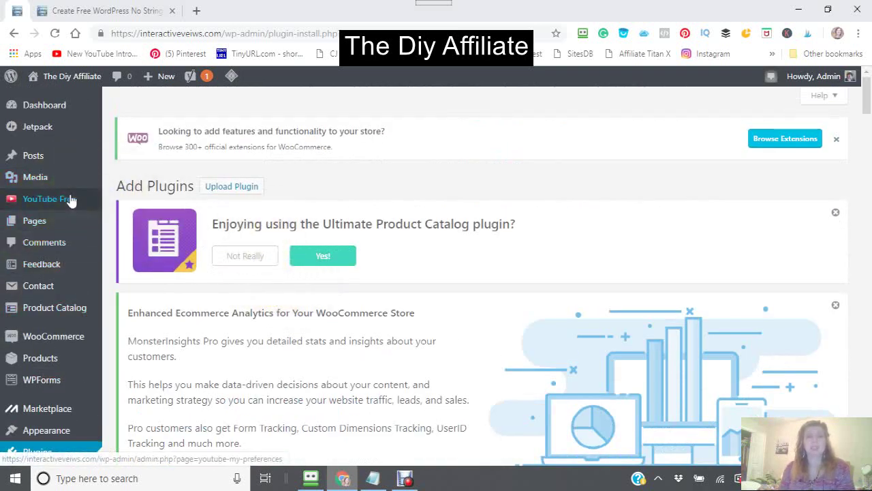
{"action": "scroll", "coordinate": [71, 198], "scroll_direction": "down", "scroll_amount": 2}
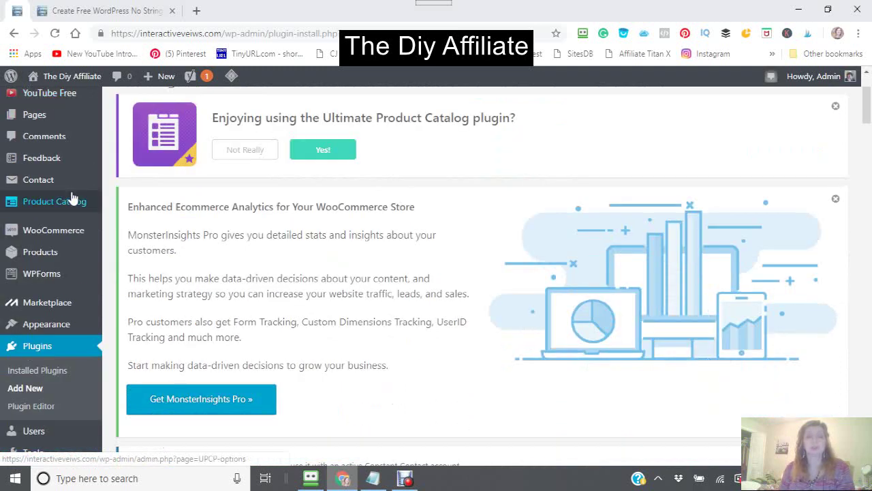
{"action": "scroll", "coordinate": [73, 198], "scroll_direction": "up", "scroll_amount": 1}
{"action": "scroll", "coordinate": [73, 198], "scroll_direction": "up", "scroll_amount": 1}
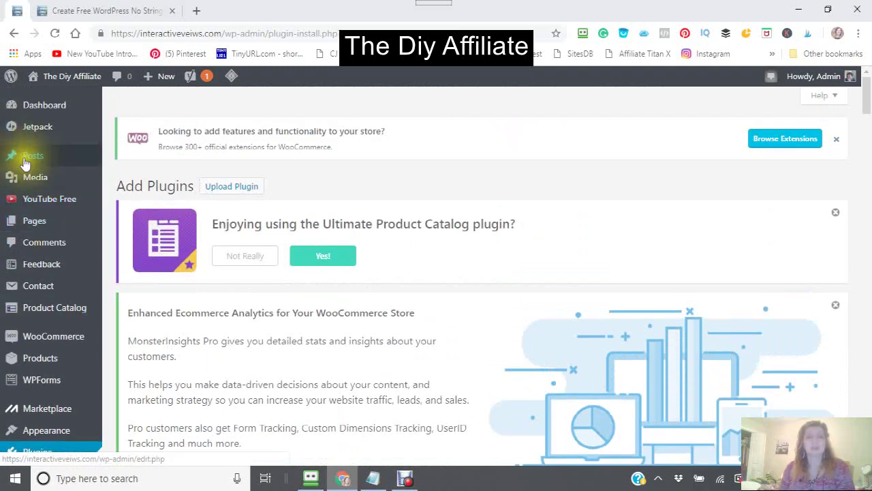
{"action": "mouse_move", "coordinate": [29, 160]}
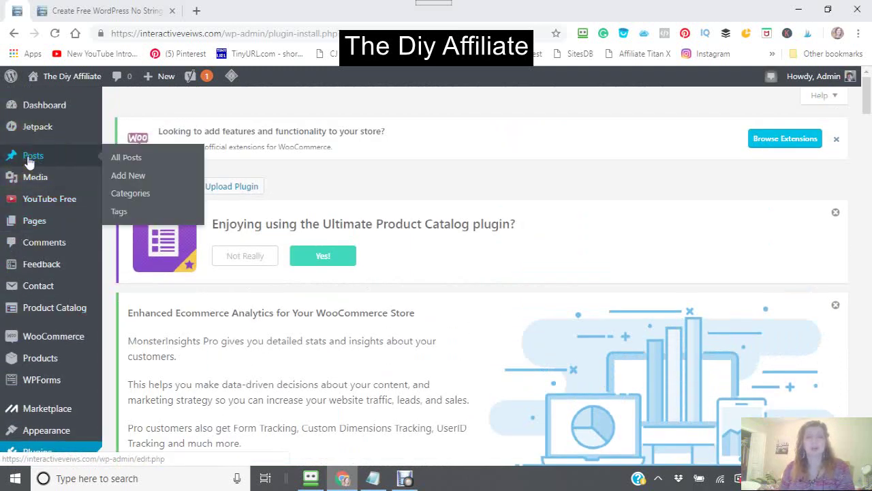
{"action": "left_click", "coordinate": [143, 182]}
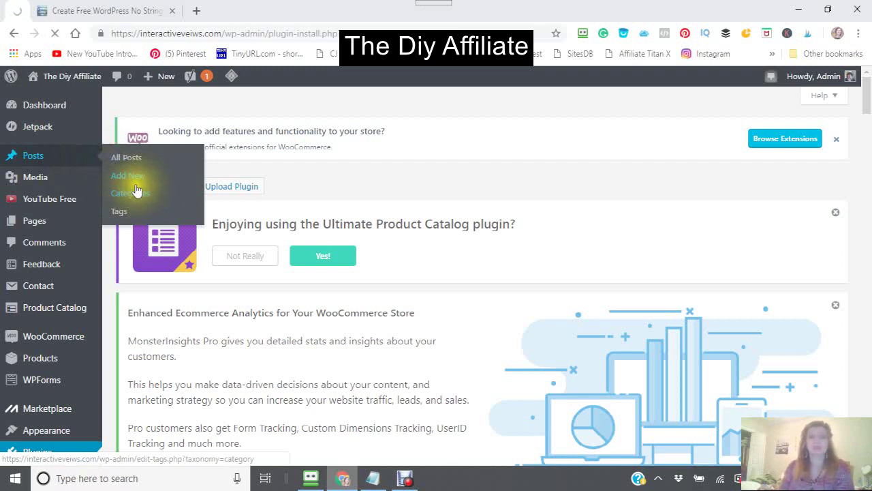
{"action": "left_click", "coordinate": [117, 180]}
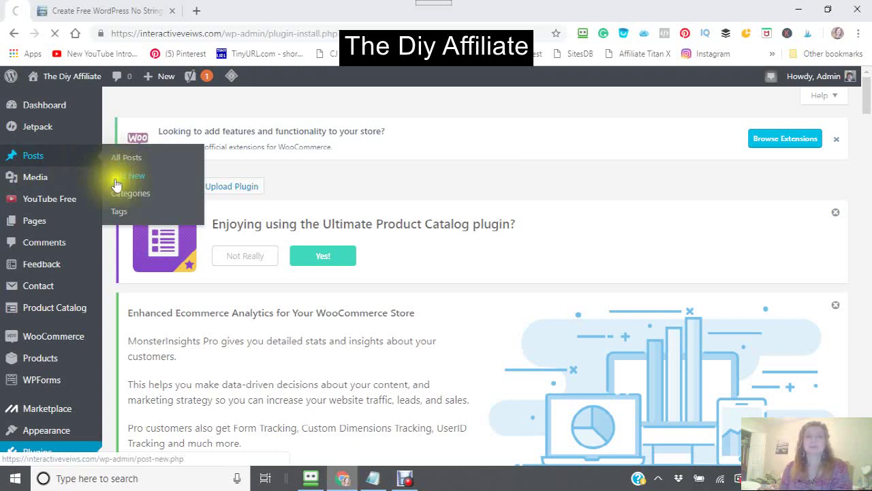
{"action": "left_click", "coordinate": [116, 182]}
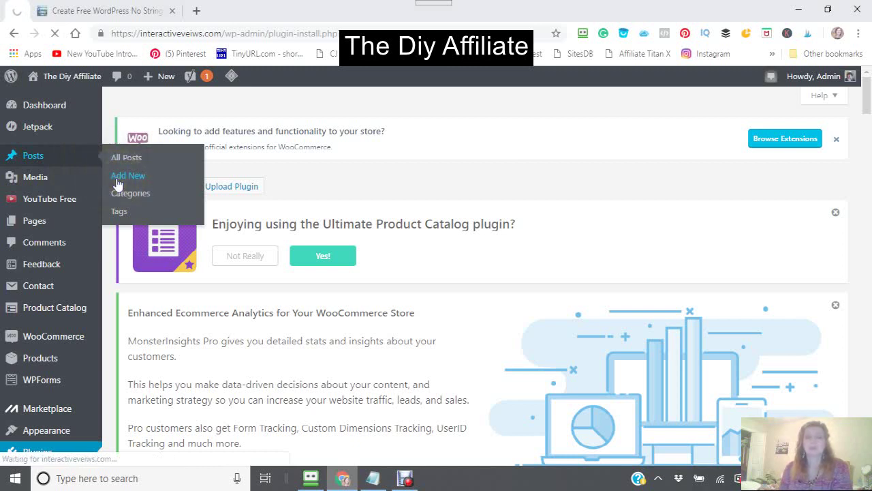
{"action": "left_click", "coordinate": [117, 182]}
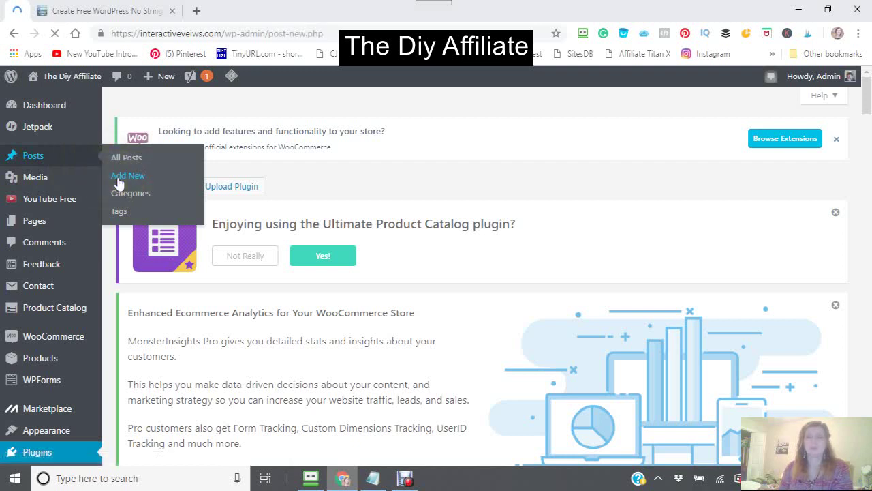
{"action": "left_click", "coordinate": [119, 182]}
{"action": "left_click", "coordinate": [120, 180]}
{"action": "left_click", "coordinate": [121, 179]}
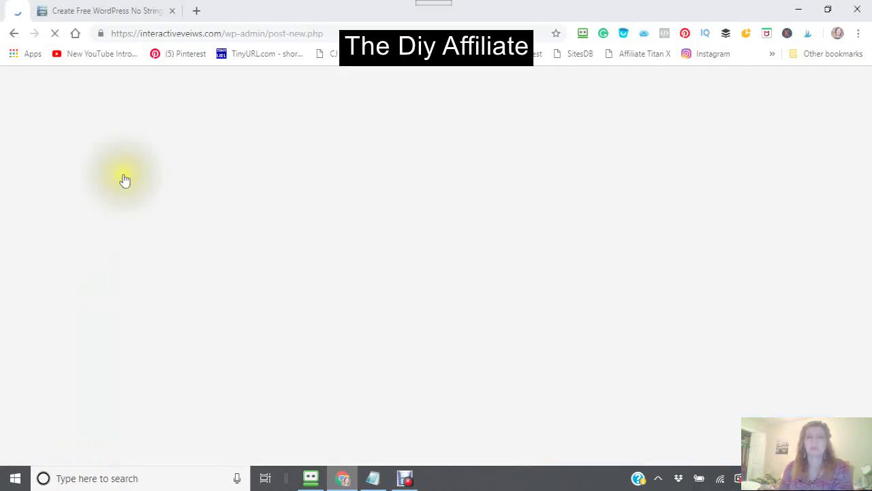
{"action": "left_click", "coordinate": [95, 189]}
{"action": "left_click", "coordinate": [87, 182]}
{"action": "left_click", "coordinate": [102, 188]}
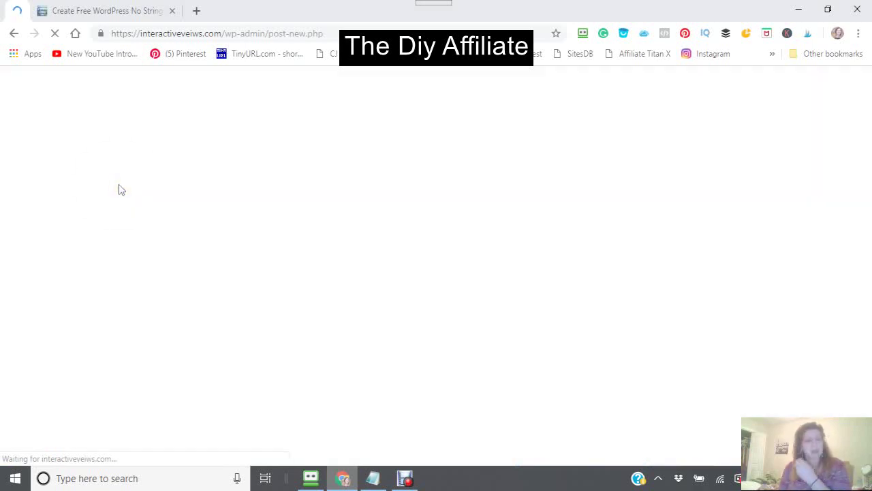
{"action": "left_click", "coordinate": [144, 220]}
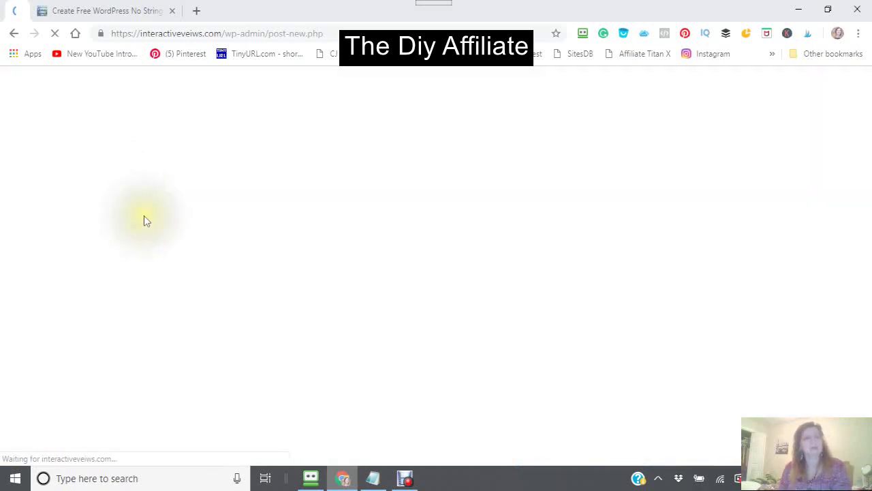
{"action": "left_click", "coordinate": [113, 216]}
{"action": "left_click", "coordinate": [2, 299]}
{"action": "left_click", "coordinate": [4, 288]}
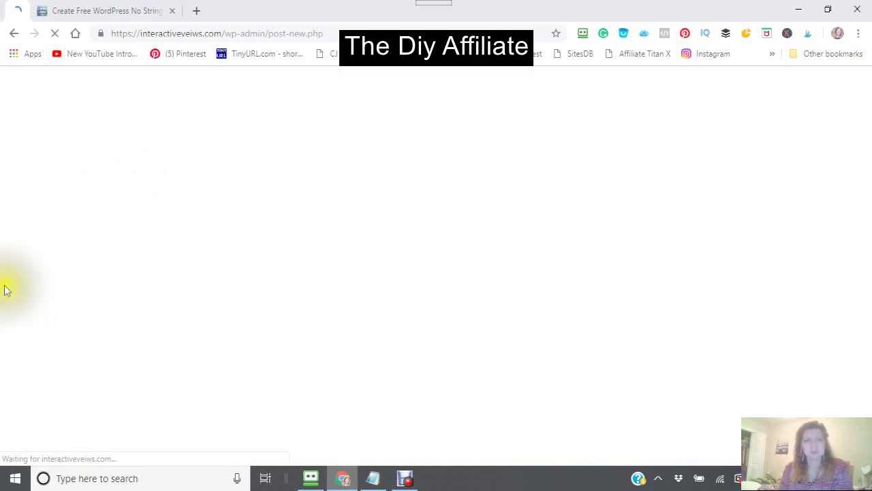
{"action": "left_click", "coordinate": [130, 175]}
{"action": "left_click", "coordinate": [263, 179]}
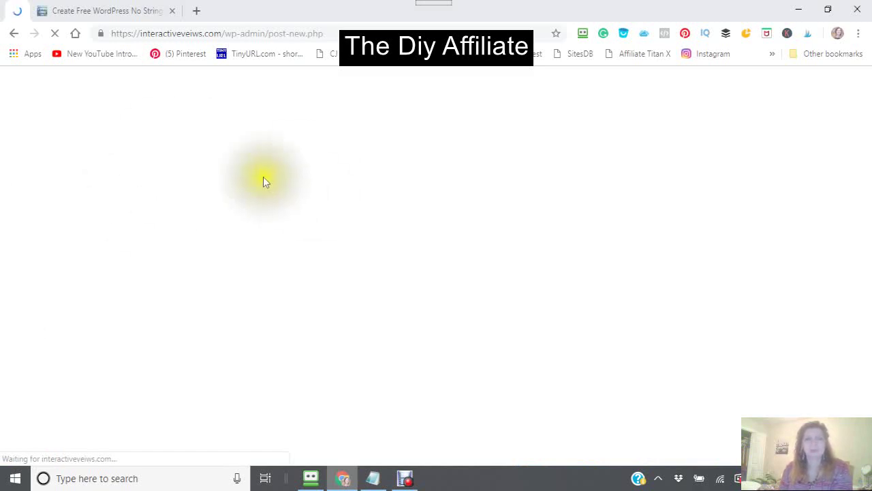
{"action": "left_click", "coordinate": [124, 170]}
{"action": "left_click", "coordinate": [188, 179]}
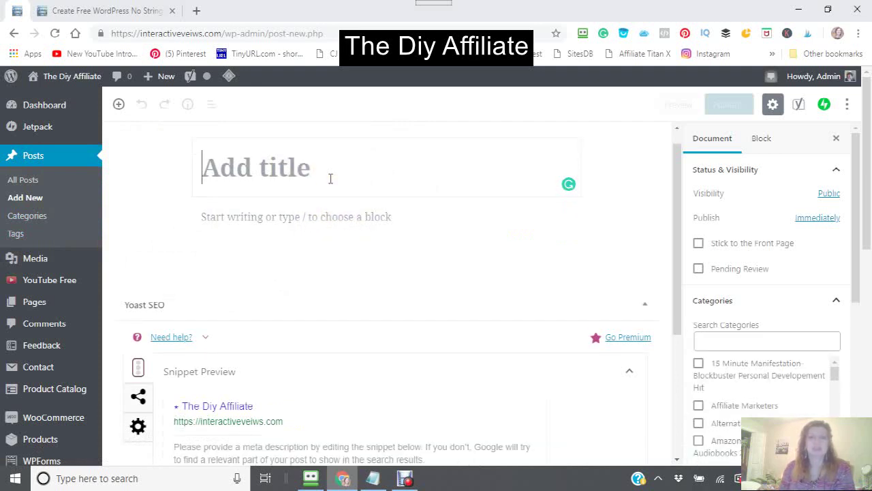
- Insert an Advanced Heading block from the Ultimate Addons Blocks category into the new post
{"action": "scroll", "coordinate": [331, 178], "scroll_direction": "down", "scroll_amount": 3}
{"action": "scroll", "coordinate": [330, 179], "scroll_direction": "up", "scroll_amount": 3}
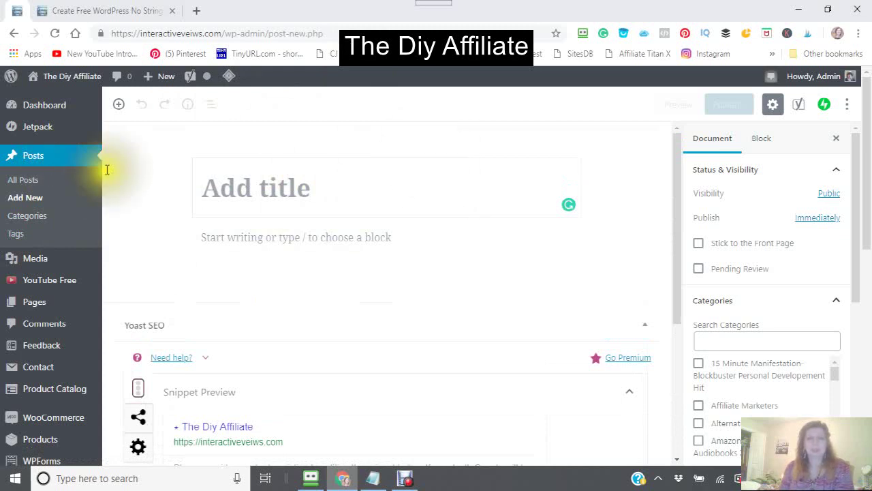
{"action": "left_click", "coordinate": [118, 105]}
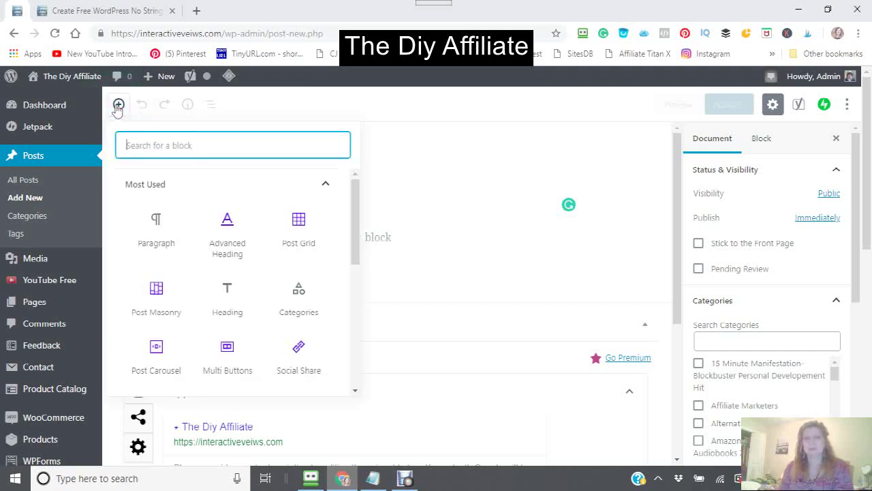
{"action": "left_click", "coordinate": [354, 393]}
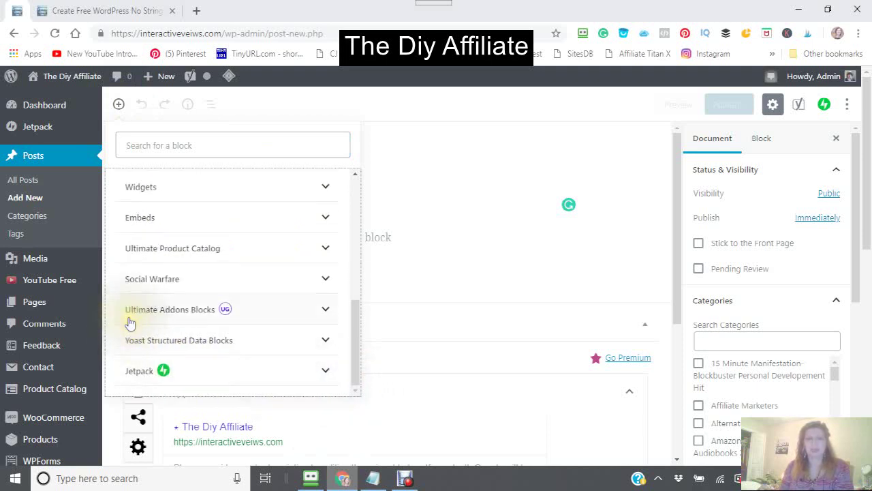
{"action": "left_click", "coordinate": [327, 313]}
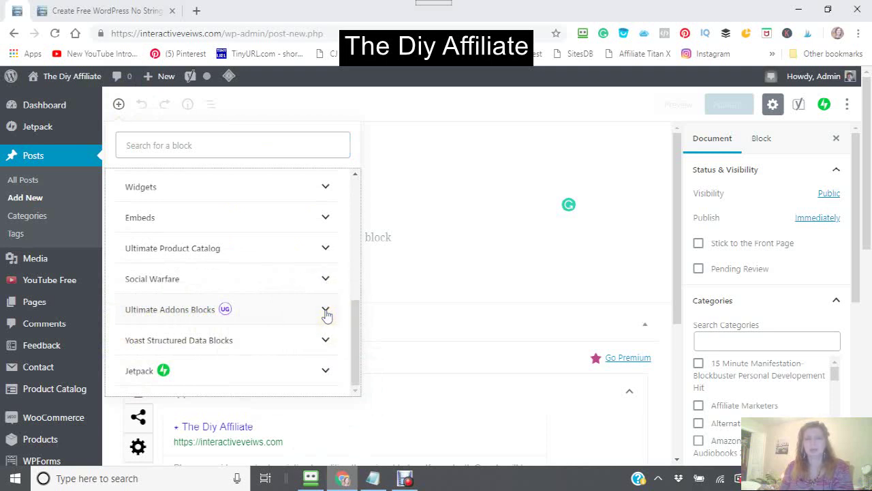
{"action": "left_click", "coordinate": [325, 313]}
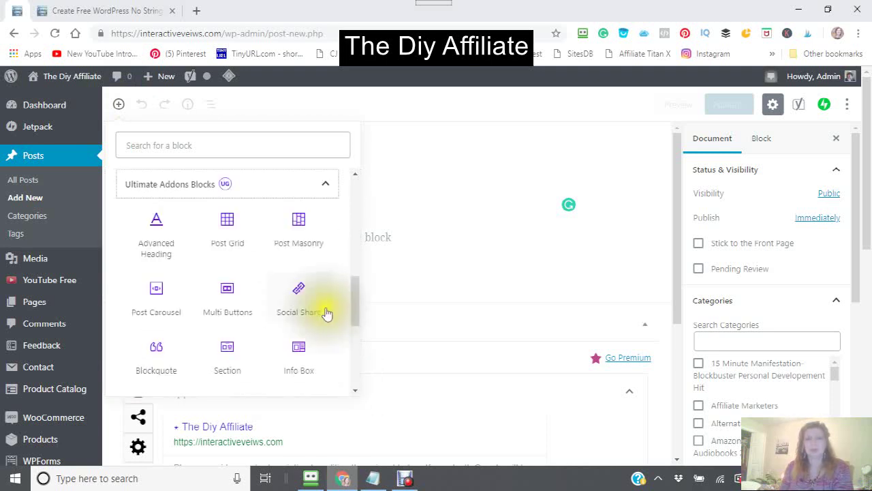
{"action": "left_click", "coordinate": [157, 230]}
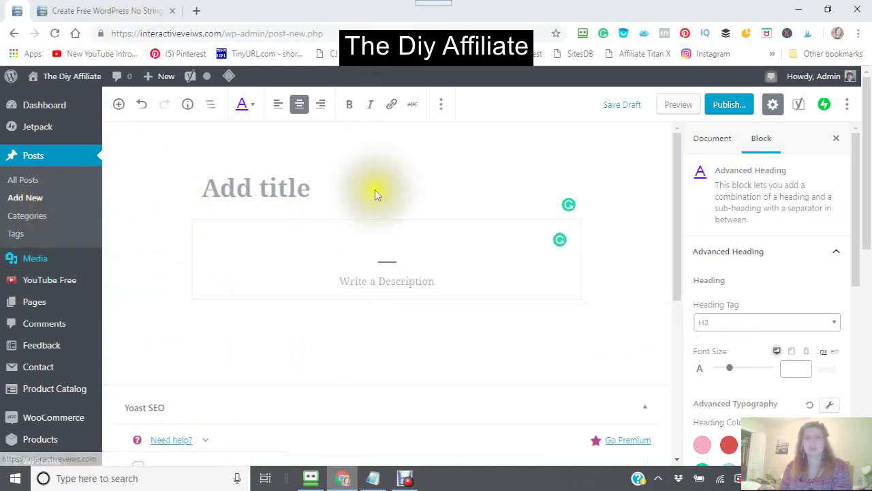
- Title the post "Gutenberg Tutorial" and enable Stick to the Front Page
{"action": "left_click", "coordinate": [314, 187]}
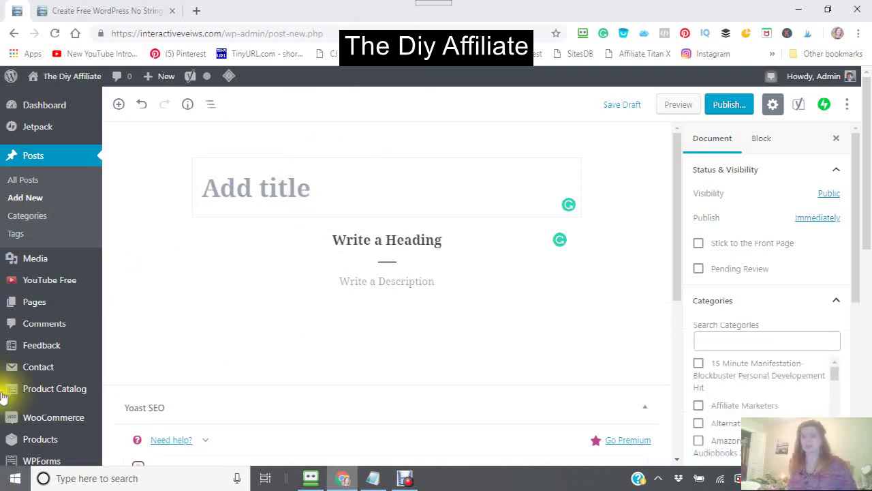
{"action": "type", "text": "Gutenberg Tutorial"}
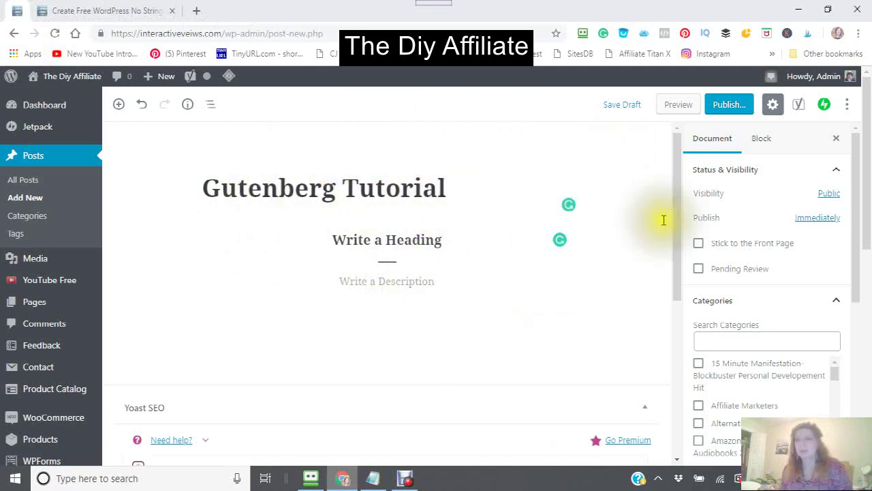
{"action": "left_click", "coordinate": [698, 250]}
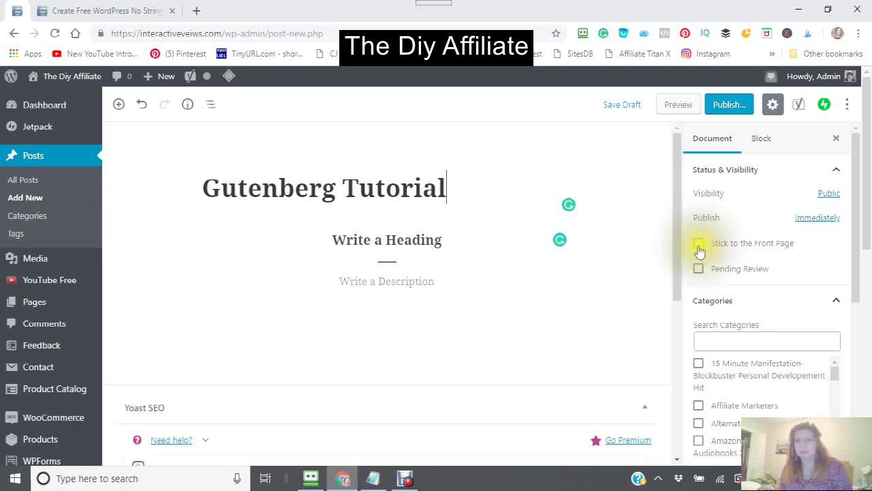
{"action": "left_click", "coordinate": [699, 246]}
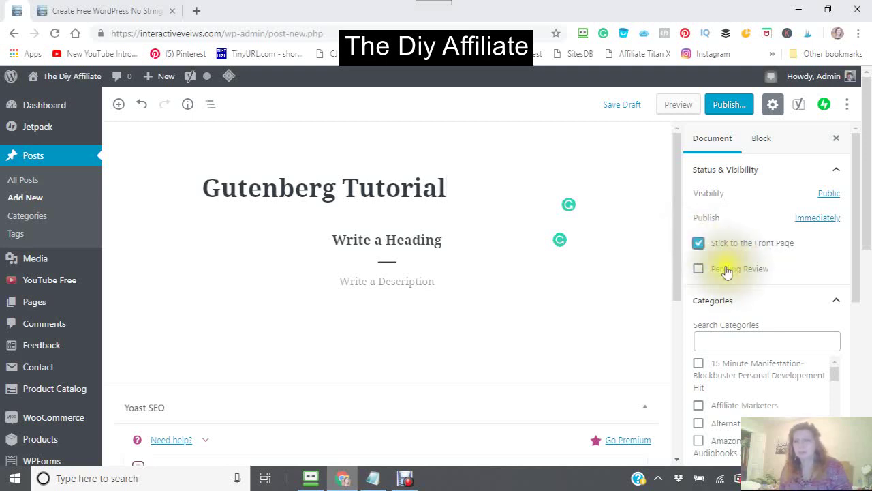
- Assign the post to the existing category "Gutenberg Blocks Ultimate Plugin Tutorial"
{"action": "scroll", "coordinate": [717, 286], "scroll_direction": "down", "scroll_amount": 5}
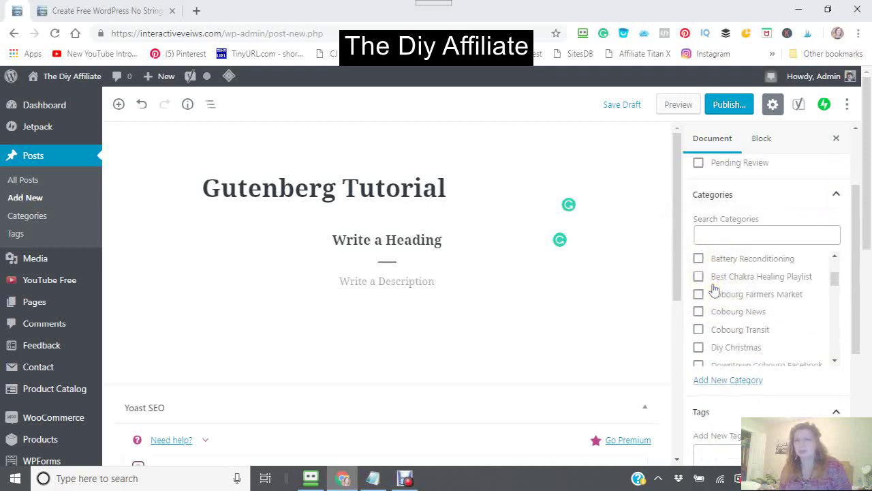
{"action": "scroll", "coordinate": [714, 289], "scroll_direction": "up", "scroll_amount": 3}
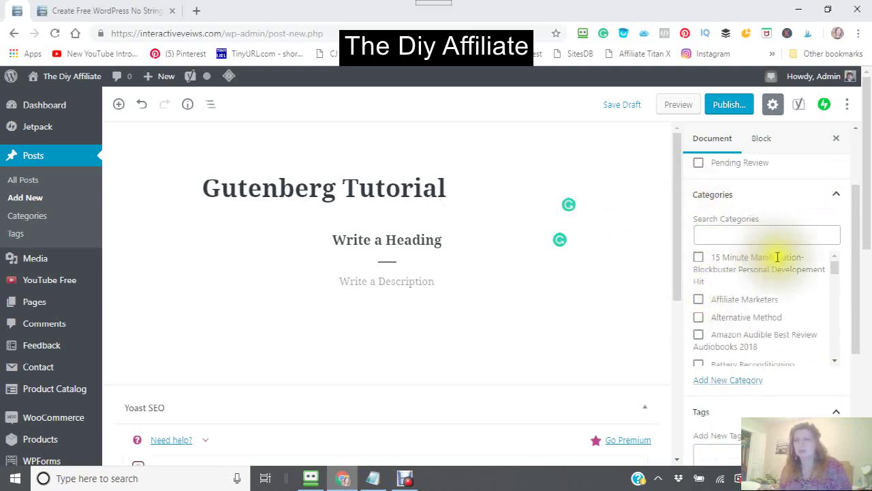
{"action": "scroll", "coordinate": [734, 300], "scroll_direction": "down", "scroll_amount": 3}
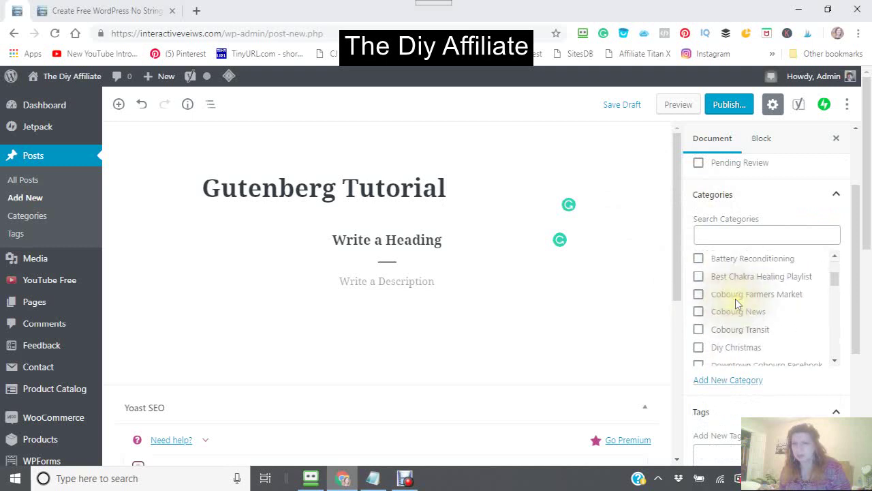
{"action": "scroll", "coordinate": [733, 303], "scroll_direction": "down", "scroll_amount": 2}
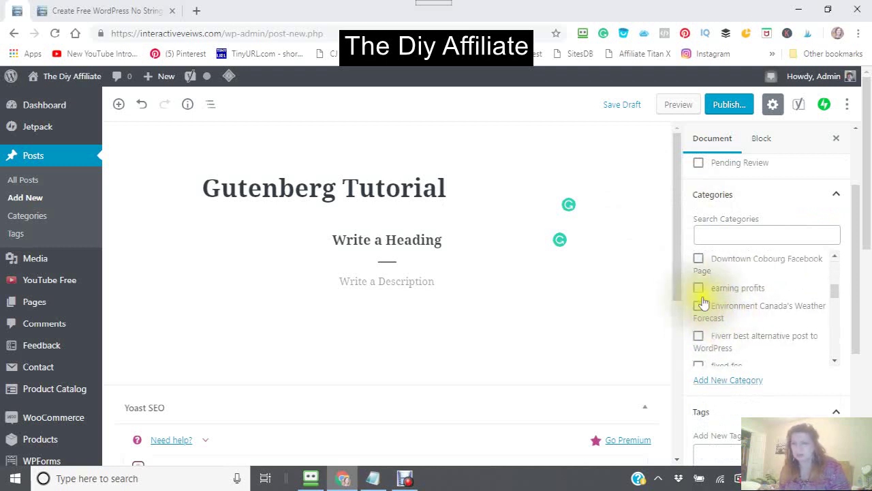
{"action": "scroll", "coordinate": [721, 320], "scroll_direction": "down", "scroll_amount": 2}
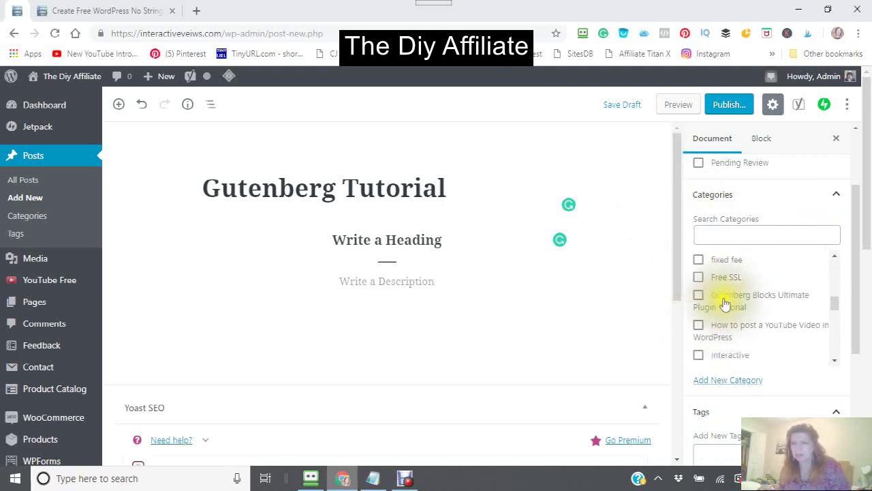
{"action": "left_click", "coordinate": [698, 296]}
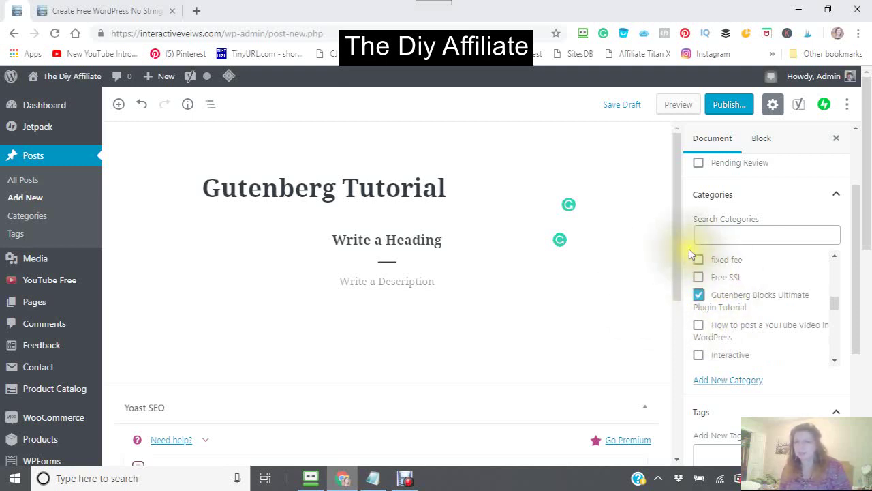
- Switch to Notepad and copy the entire comma-separated list of Gutenberg and WordPress keywords
{"action": "scroll", "coordinate": [696, 261], "scroll_direction": "down", "scroll_amount": 3}
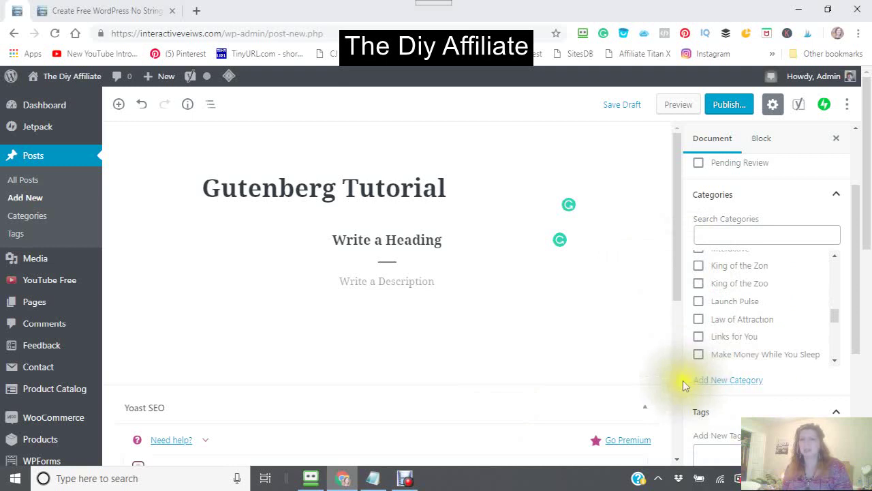
{"action": "scroll", "coordinate": [685, 385], "scroll_direction": "down", "scroll_amount": 2}
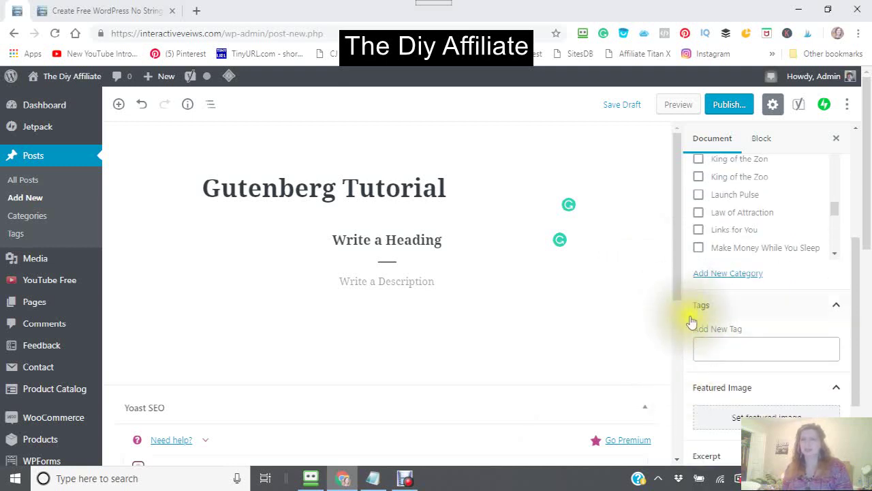
{"action": "left_click", "coordinate": [374, 479]}
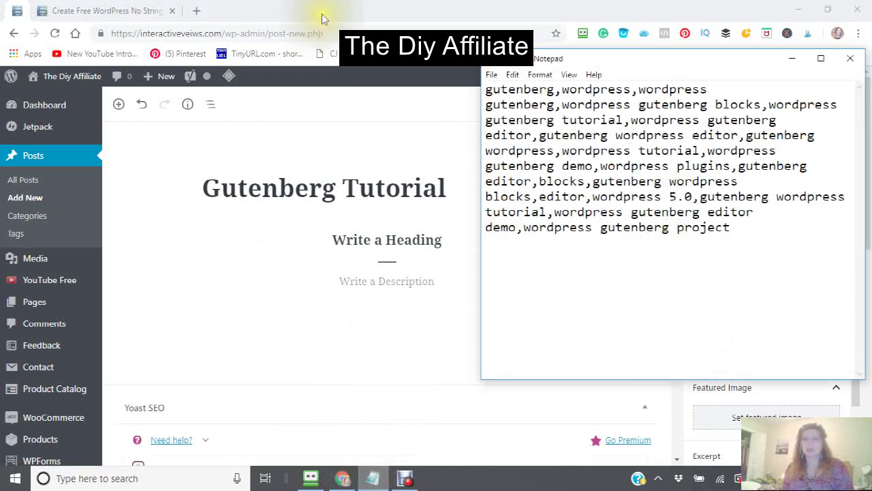
{"action": "left_click", "coordinate": [488, 99]}
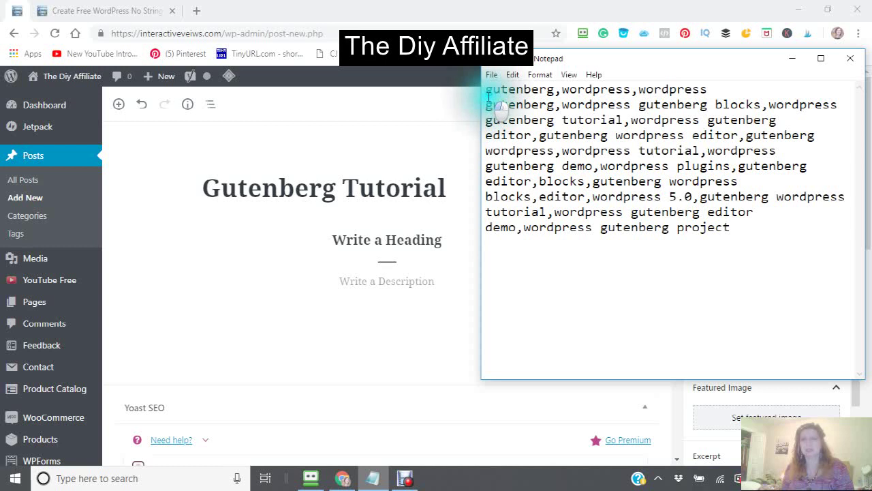
{"action": "left_click_drag", "start_coordinate": [715, 89], "coordinate": [555, 89]}
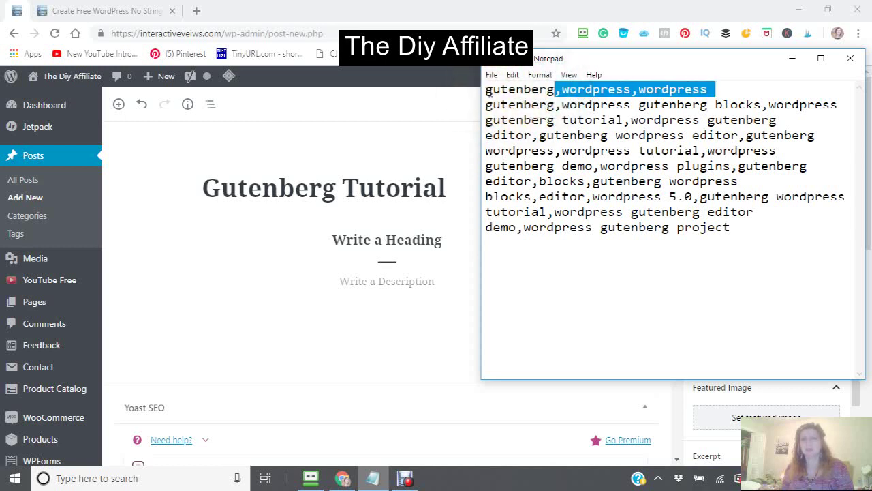
{"action": "left_click", "coordinate": [486, 88]}
{"action": "left_click_drag", "start_coordinate": [486, 87], "coordinate": [840, 268]}
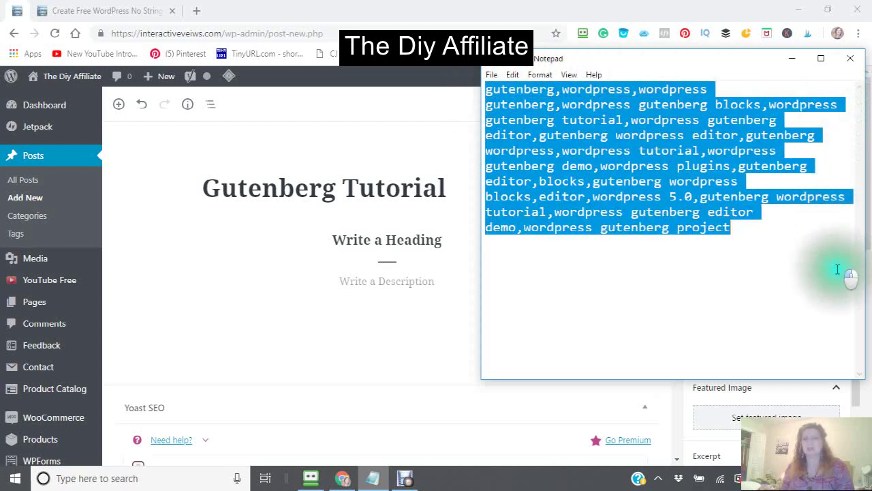
{"action": "right_click", "coordinate": [535, 170]}
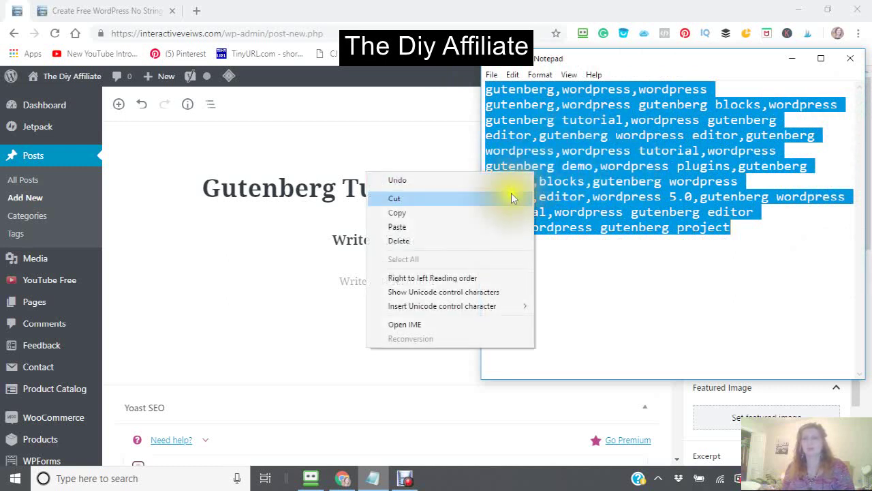
{"action": "left_click", "coordinate": [464, 213]}
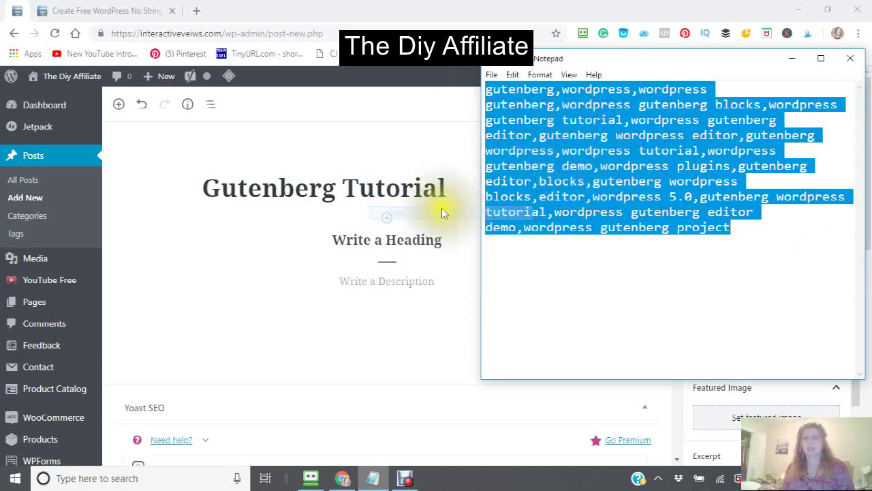
- Return to the WordPress post editor in Chrome and paste the copied keyword list into the post's tags
{"action": "left_click", "coordinate": [423, 363]}
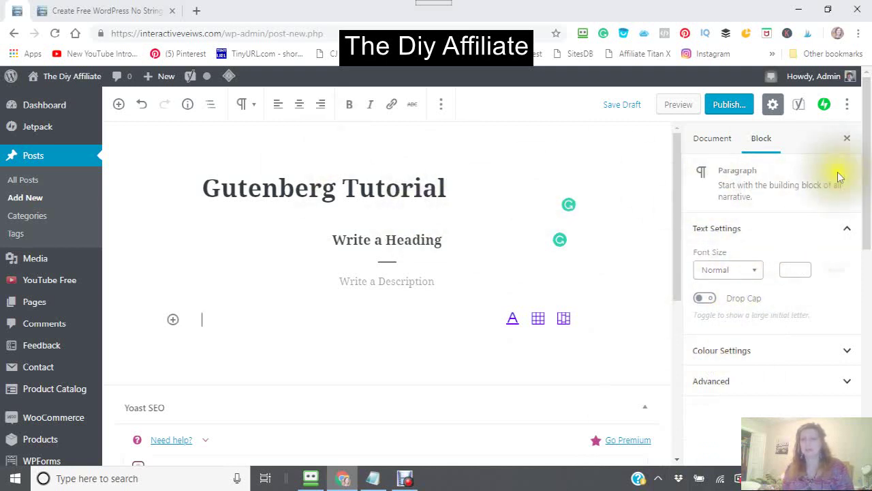
{"action": "left_click", "coordinate": [707, 140]}
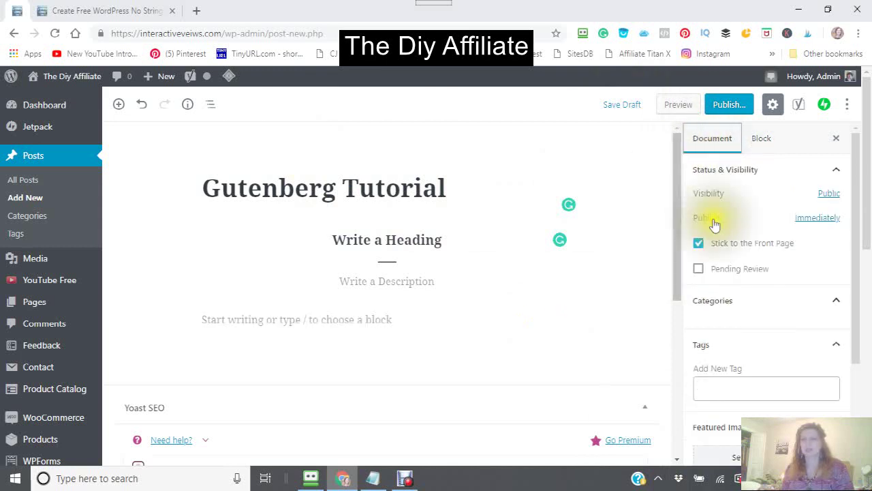
{"action": "left_click", "coordinate": [698, 389]}
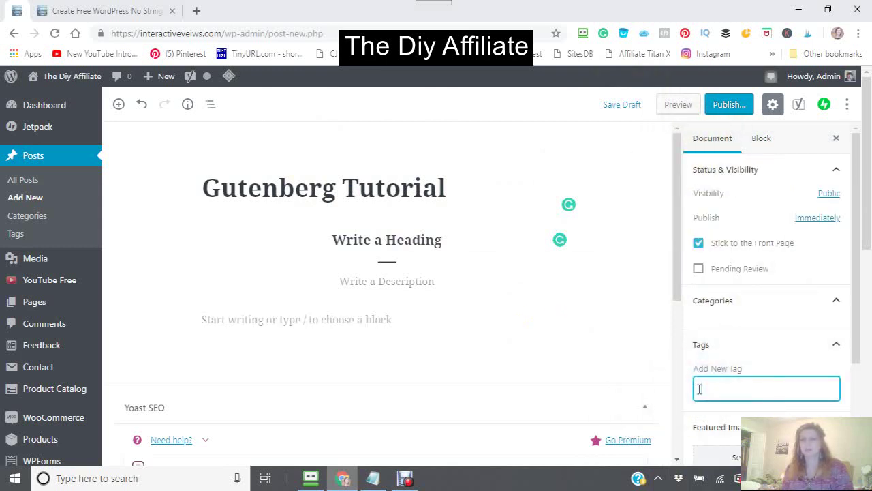
{"action": "right_click", "coordinate": [699, 389]}
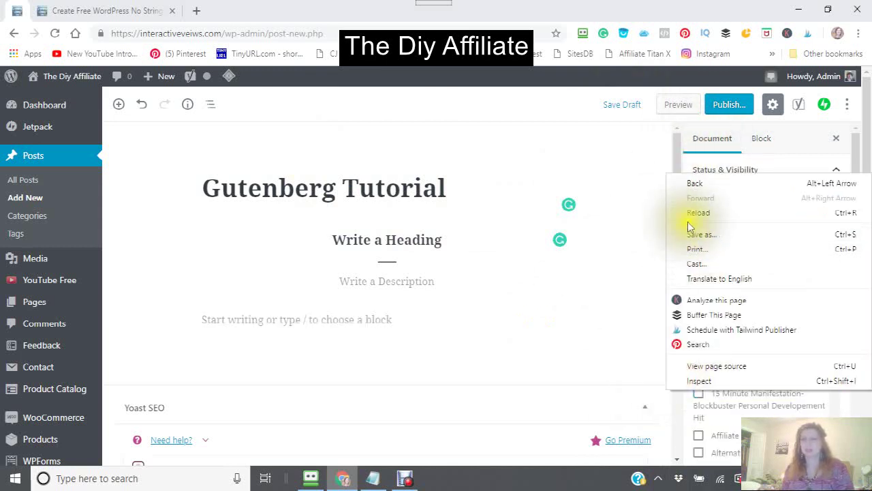
{"action": "left_click", "coordinate": [639, 379]}
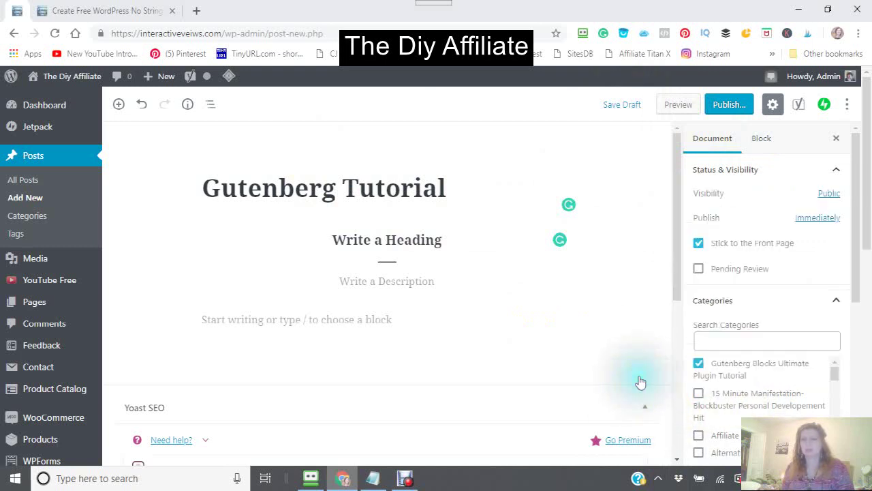
{"action": "scroll", "coordinate": [705, 368], "scroll_direction": "down", "scroll_amount": 6}
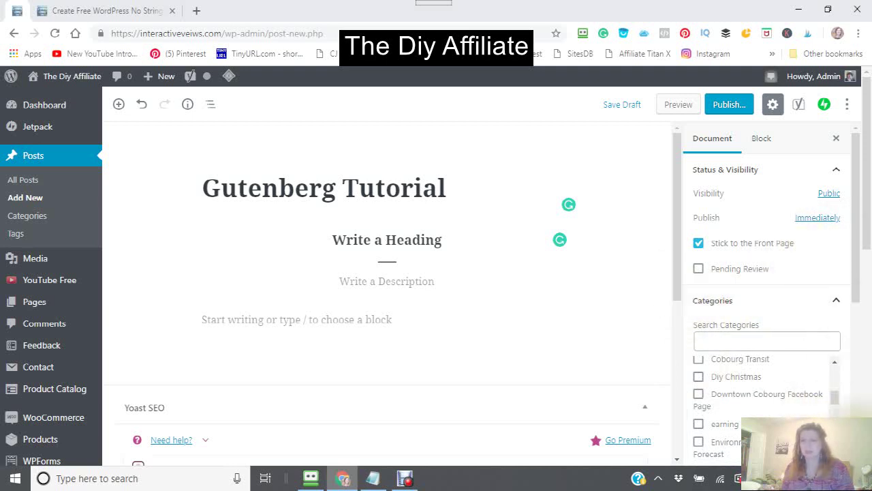
{"action": "scroll", "coordinate": [767, 300], "scroll_direction": "down", "scroll_amount": 5}
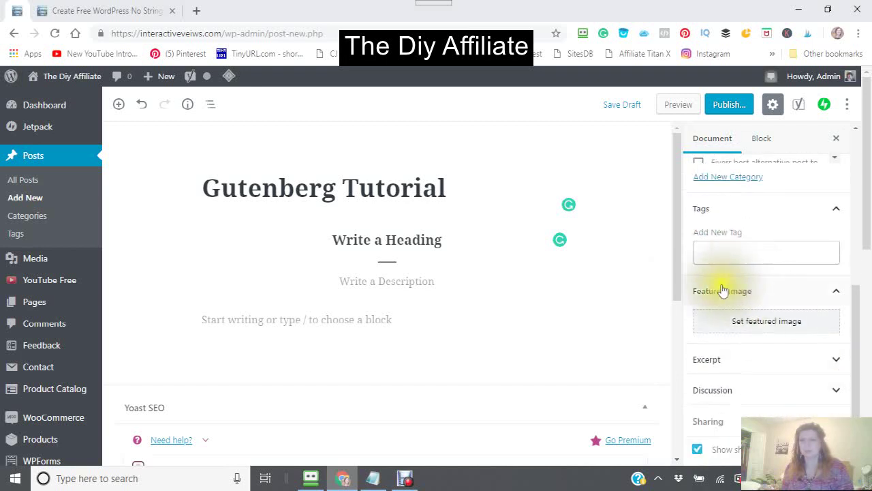
{"action": "left_click", "coordinate": [705, 255]}
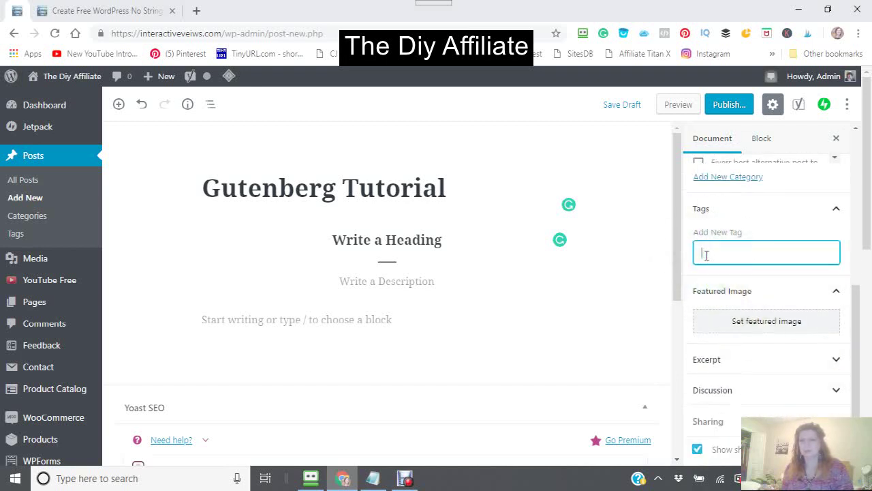
{"action": "right_click", "coordinate": [706, 255]}
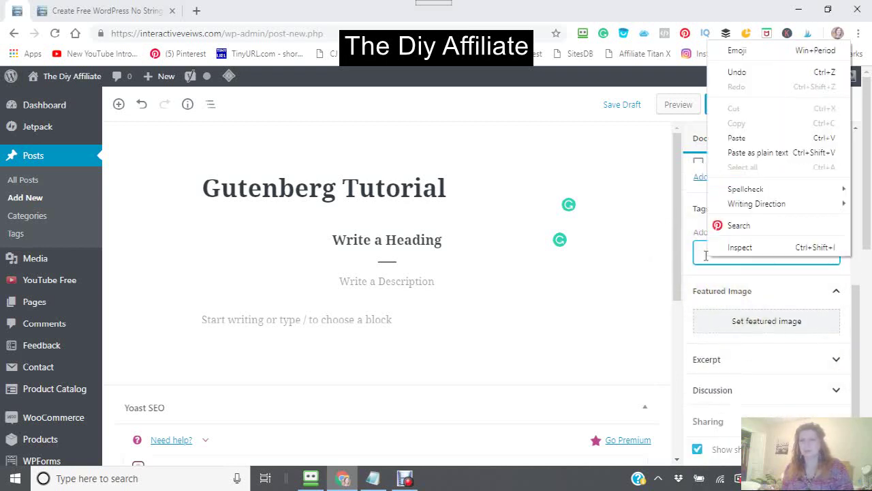
{"action": "left_click", "coordinate": [740, 139]}
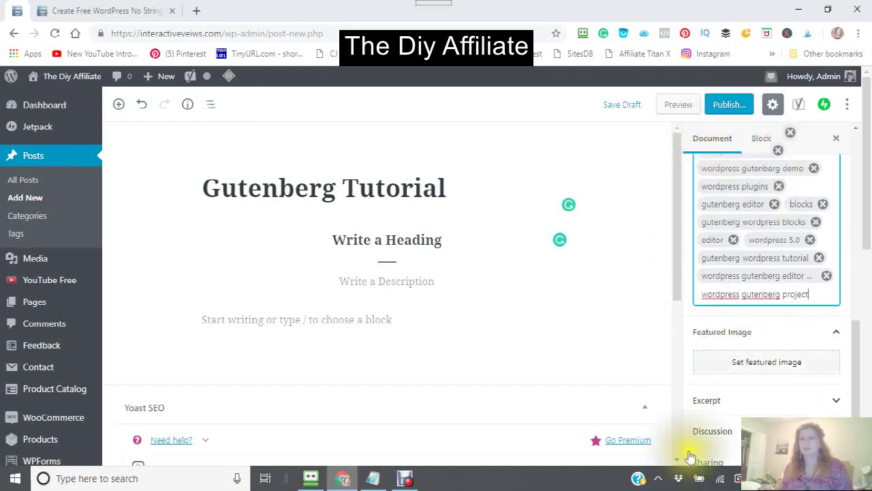
{"action": "mouse_move", "coordinate": [532, 358]}
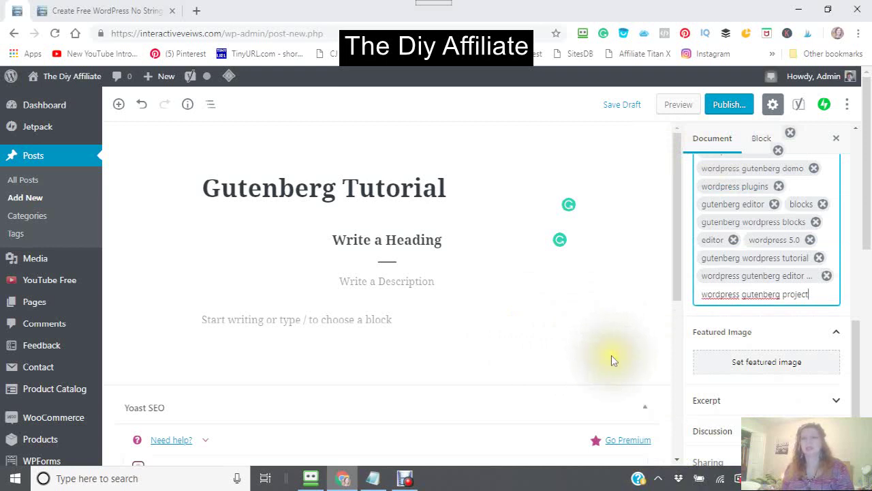
- Open the media library for the post's featured image and filter it to February 2019
{"action": "left_click", "coordinate": [756, 370]}
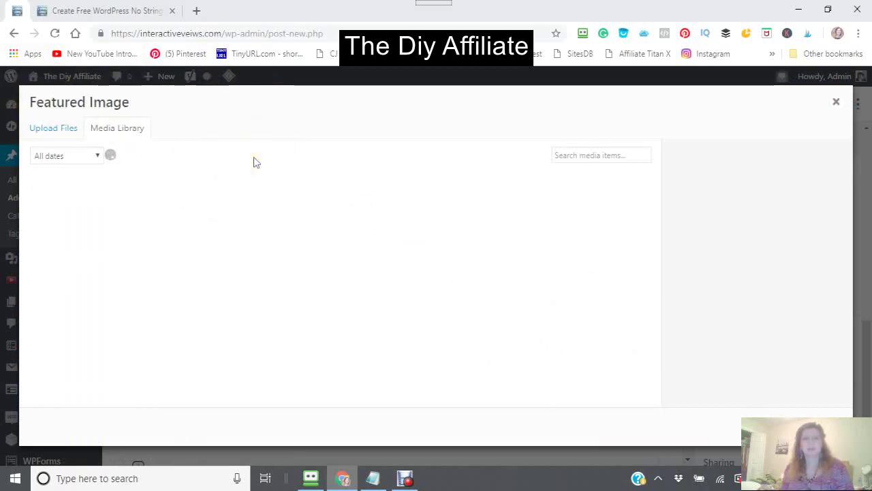
{"action": "left_click", "coordinate": [222, 165]}
{"action": "left_click", "coordinate": [218, 147]}
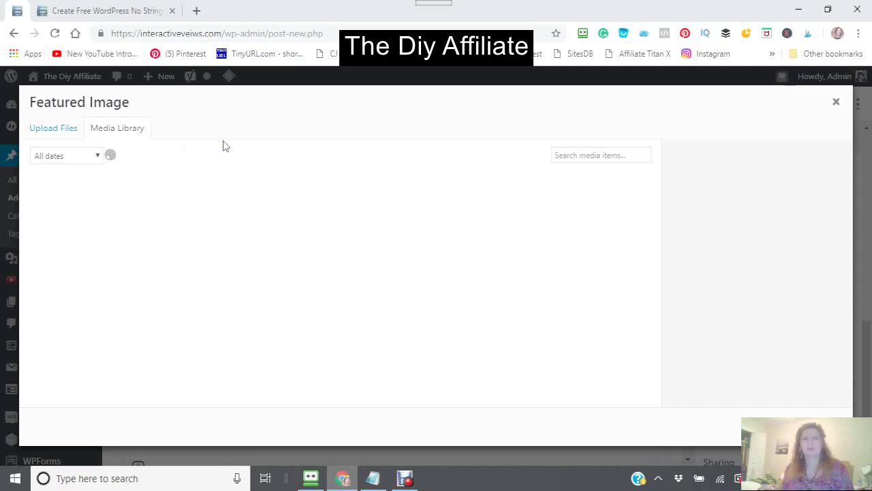
{"action": "left_click", "coordinate": [228, 139]}
{"action": "left_click", "coordinate": [228, 140]}
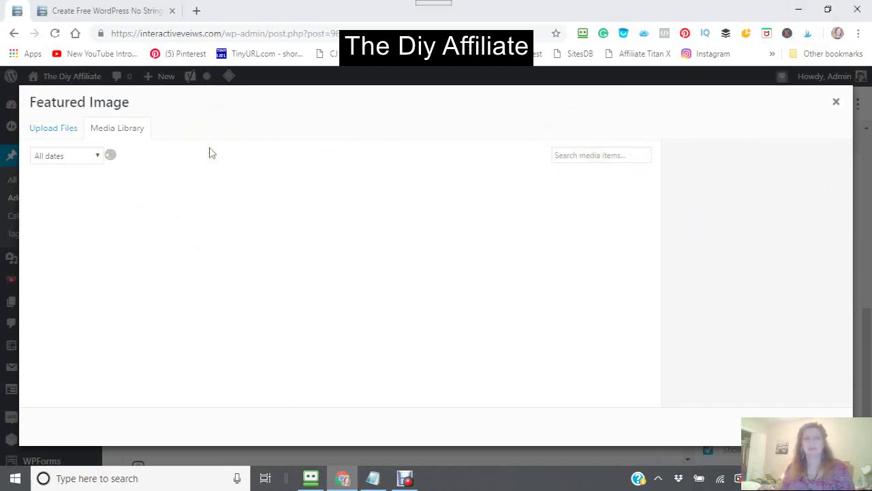
{"action": "left_click", "coordinate": [96, 155]}
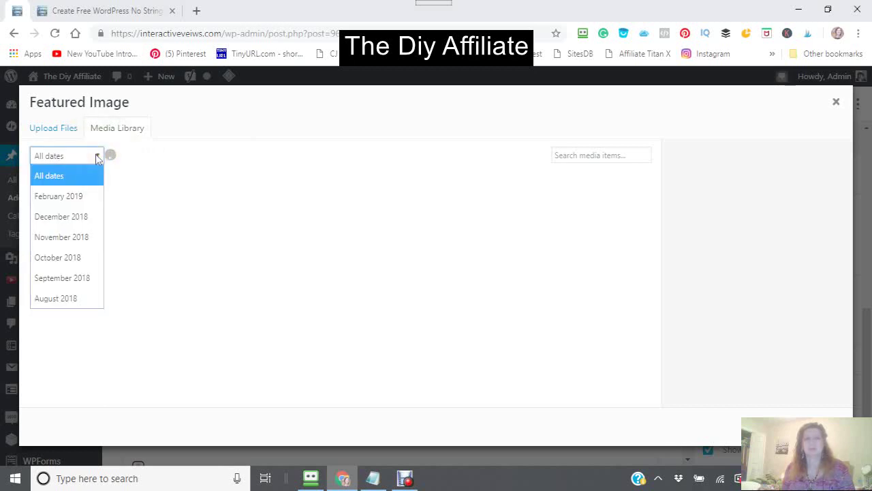
{"action": "left_click", "coordinate": [71, 200]}
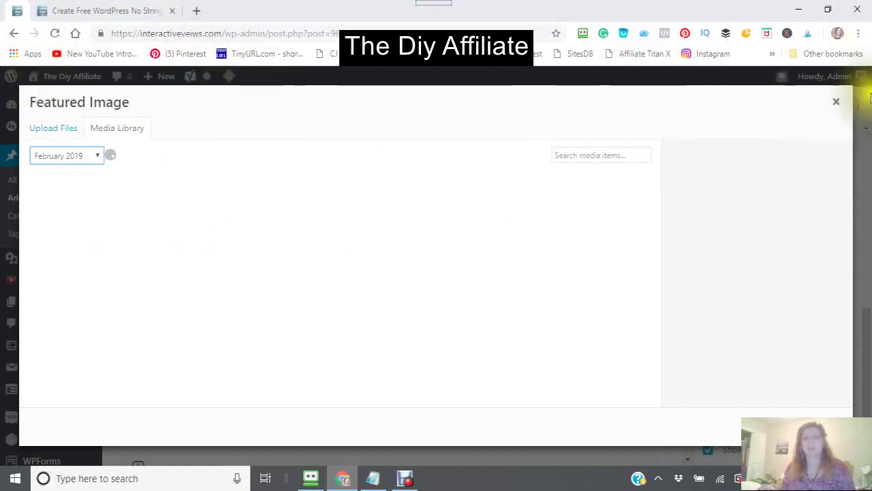
- Close and reopen the featured image library, then set gutenberg-10.jpg as the post's featured image
{"action": "left_click", "coordinate": [837, 106]}
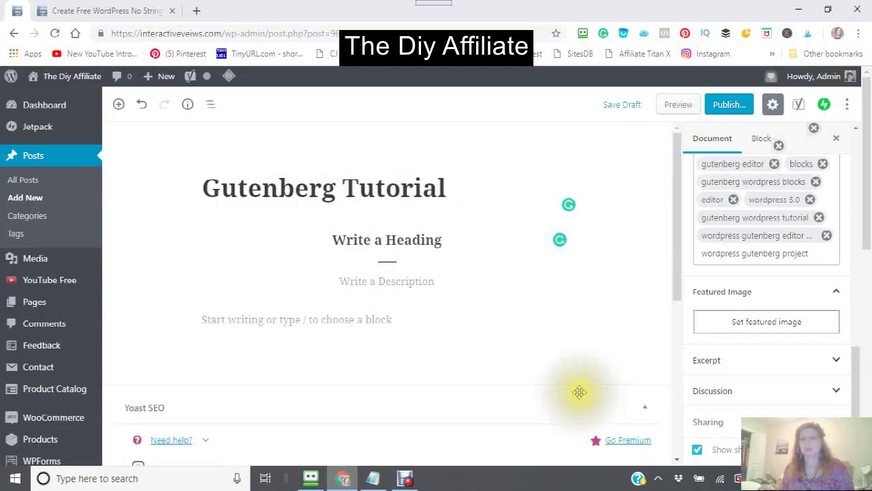
{"action": "left_click", "coordinate": [757, 331]}
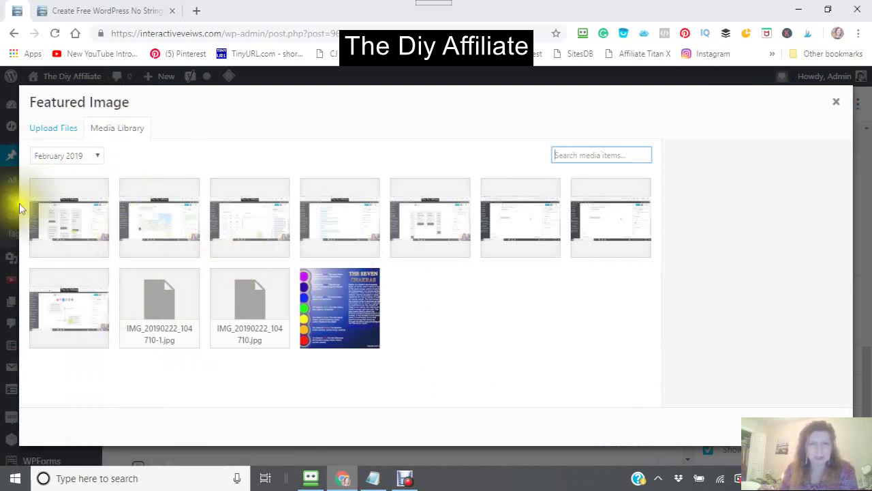
{"action": "left_click", "coordinate": [97, 240]}
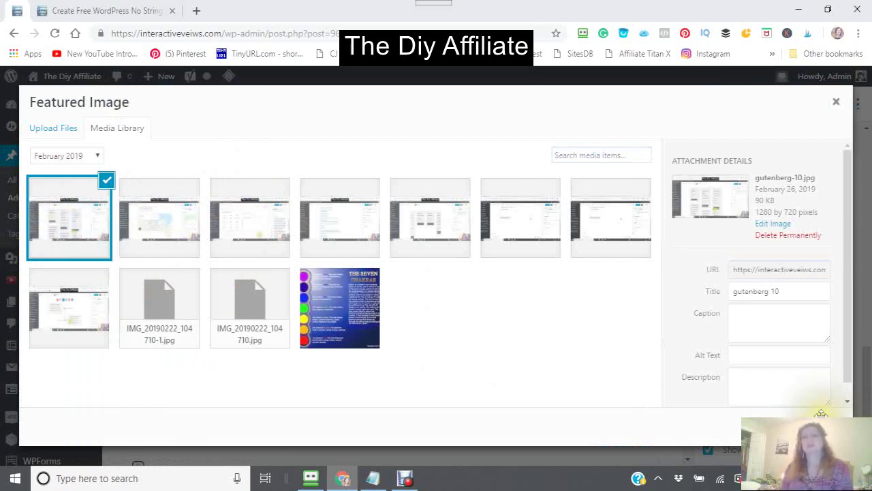
{"action": "left_click", "coordinate": [804, 426]}
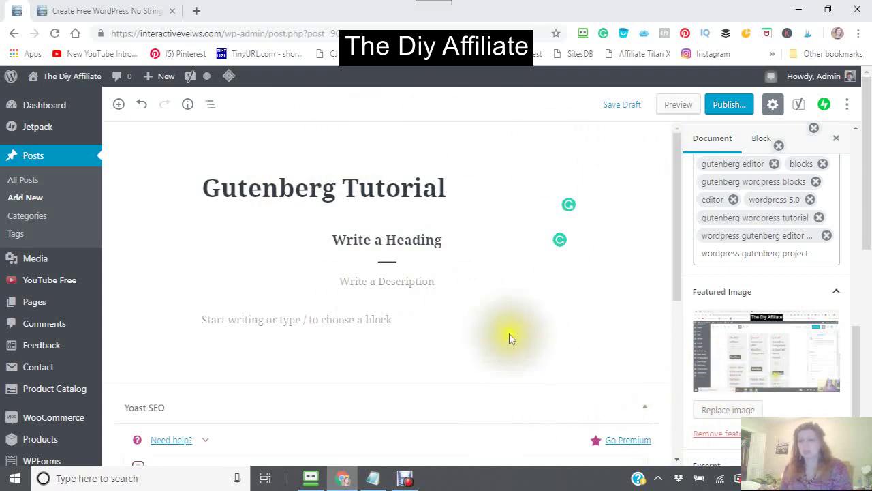
- Select the Advanced Heading block and examine its additional block actions
{"action": "scroll", "coordinate": [538, 340], "scroll_direction": "down", "scroll_amount": 2}
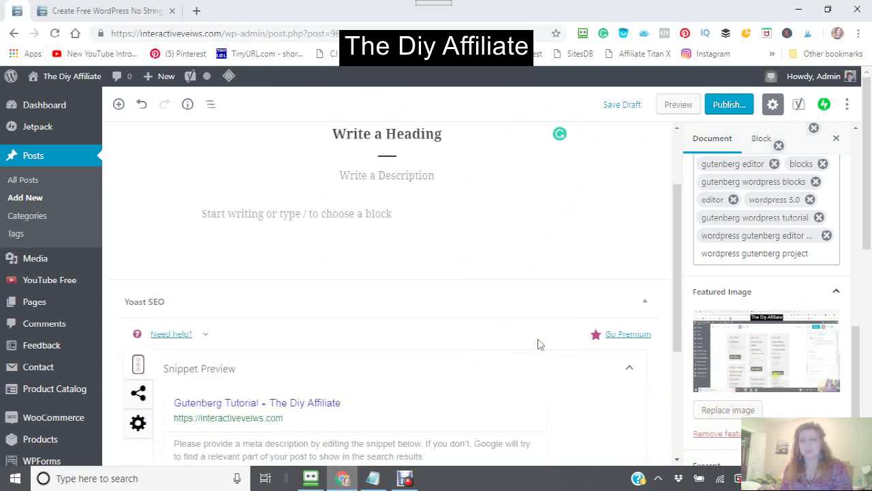
{"action": "scroll", "coordinate": [537, 345], "scroll_direction": "up", "scroll_amount": 2}
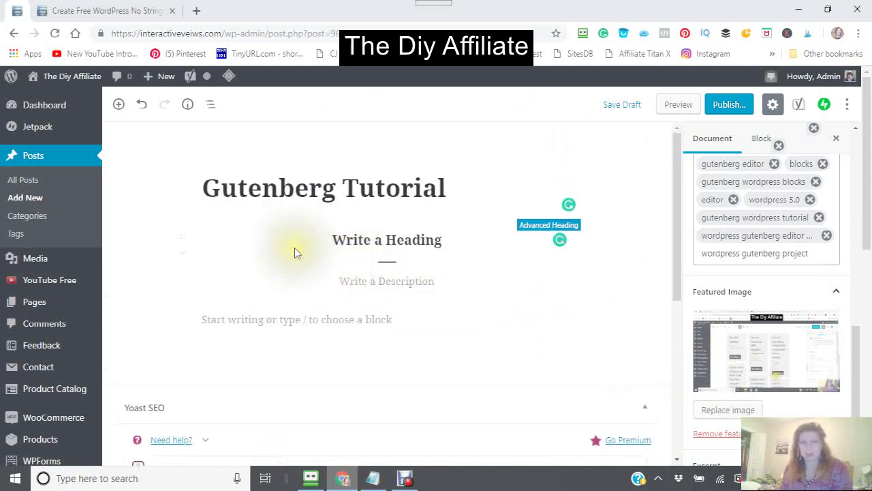
{"action": "left_click", "coordinate": [179, 241]}
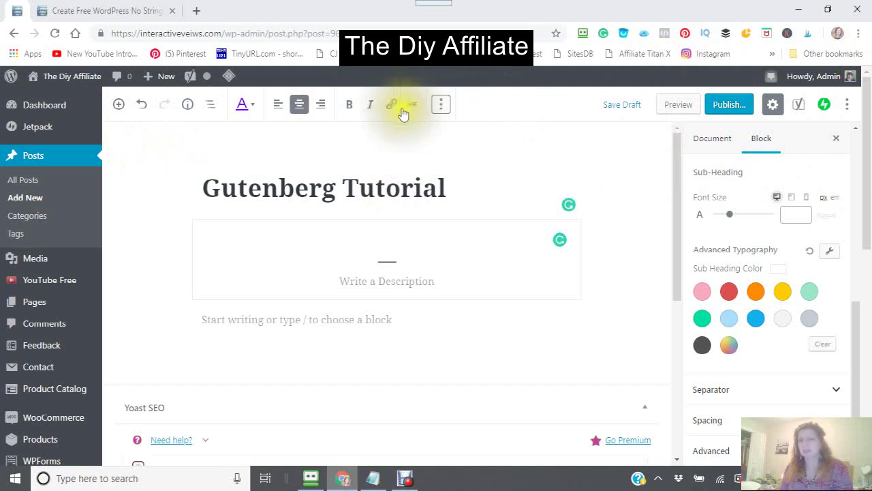
{"action": "left_click", "coordinate": [440, 106]}
{"action": "left_click", "coordinate": [441, 111]}
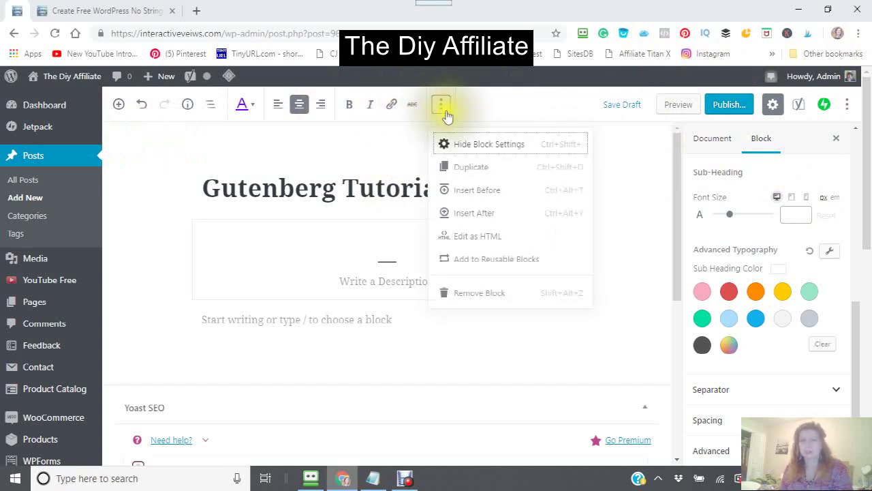
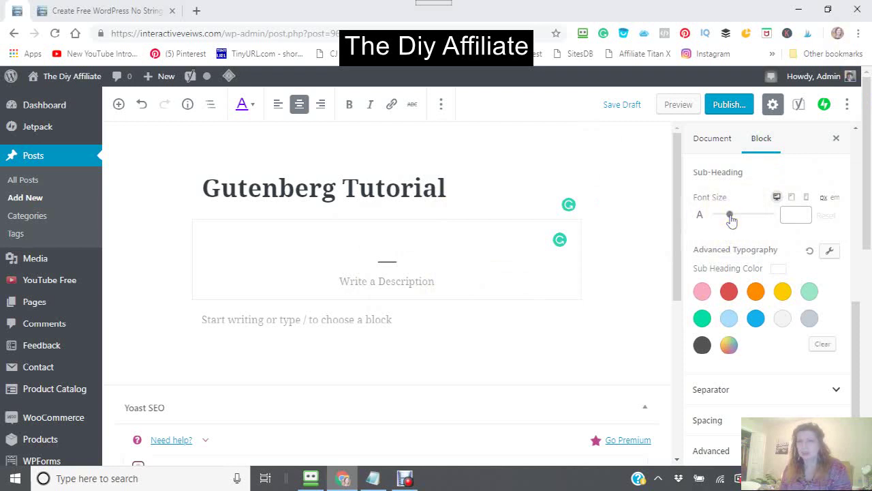
- Set the sub-heading font size of the Advanced Heading block to 38 px
{"action": "left_click_drag", "start_coordinate": [736, 213], "coordinate": [746, 217]}
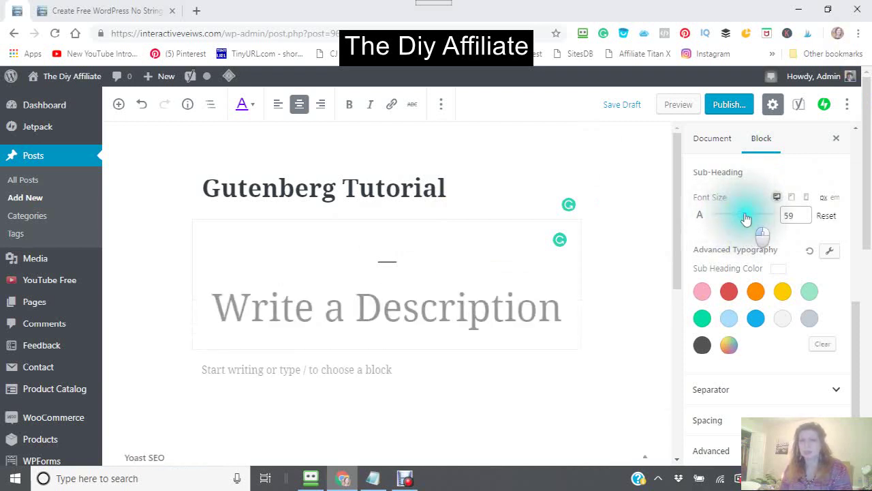
{"action": "left_click_drag", "start_coordinate": [747, 216], "coordinate": [734, 219]}
{"action": "left_click", "coordinate": [430, 292]}
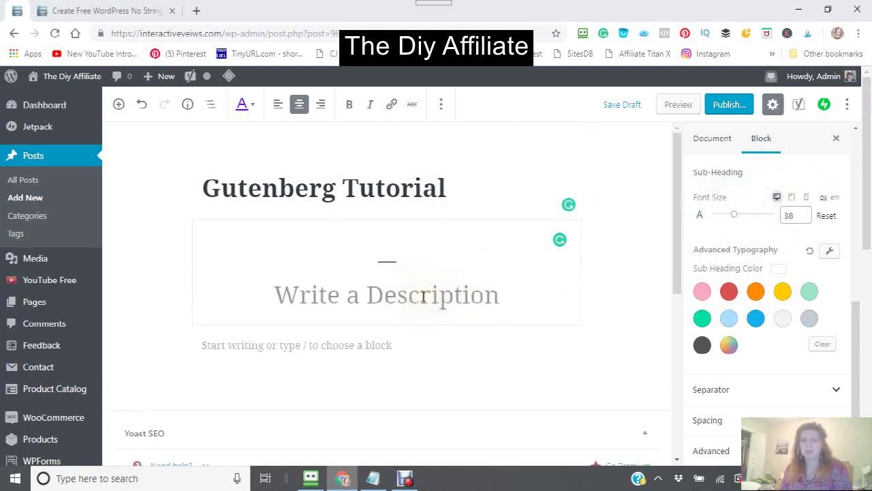
- Enter "This is a tutorial for the new Gutenberg Block ultimate Plugin" as the Advanced Heading block's description, correcting the misspelled Gutenberg
{"action": "left_click", "coordinate": [381, 233]}
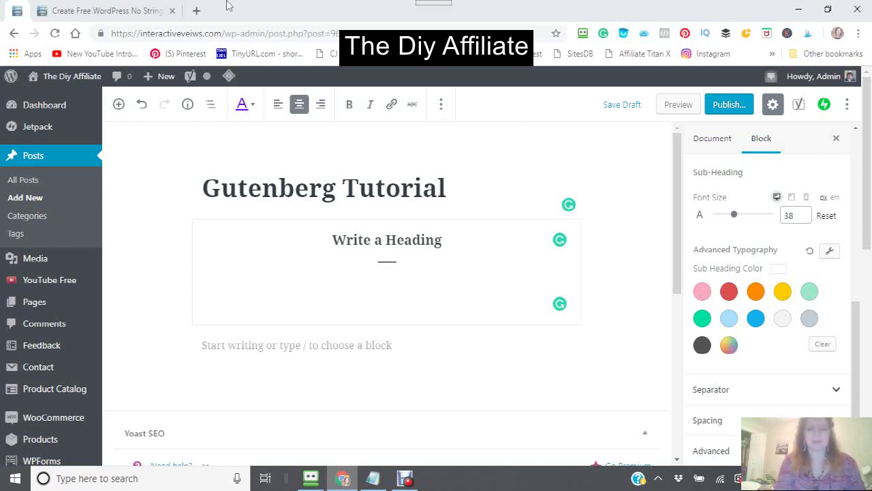
{"action": "type", "text": "This is a"}
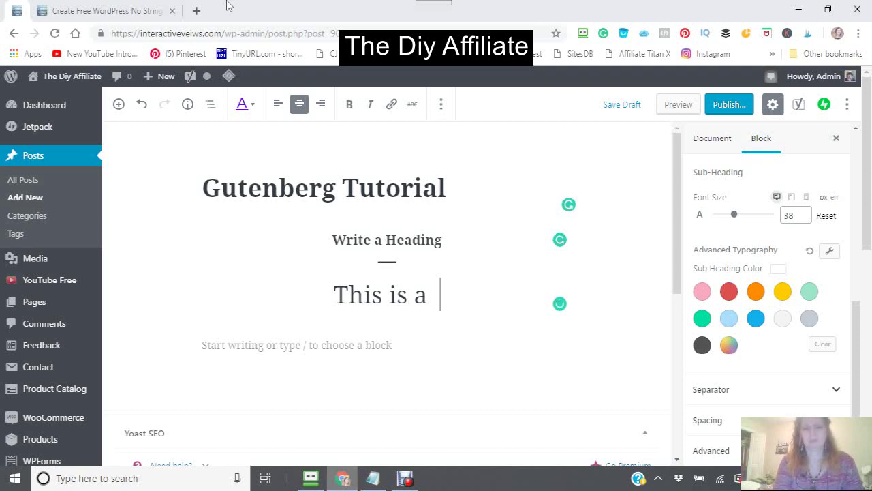
{"action": "type", "text": "tutorial for the new Gutenberb Block u"}
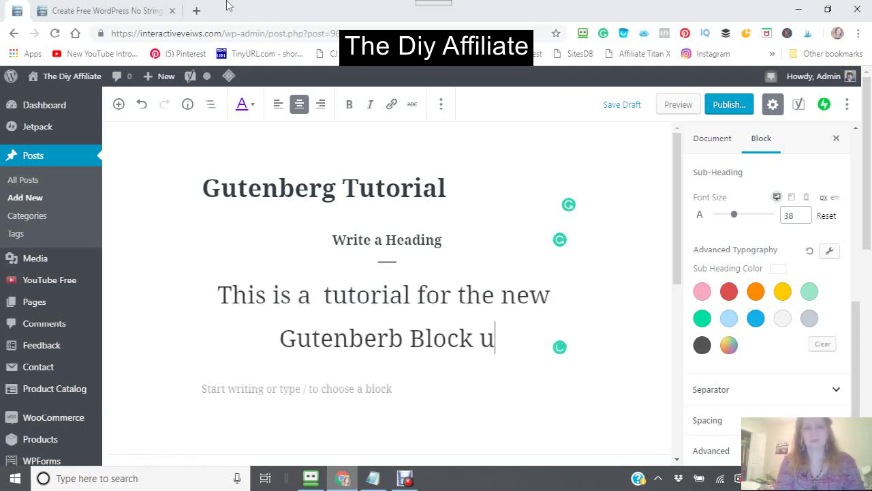
{"action": "type", "text": "lt"}
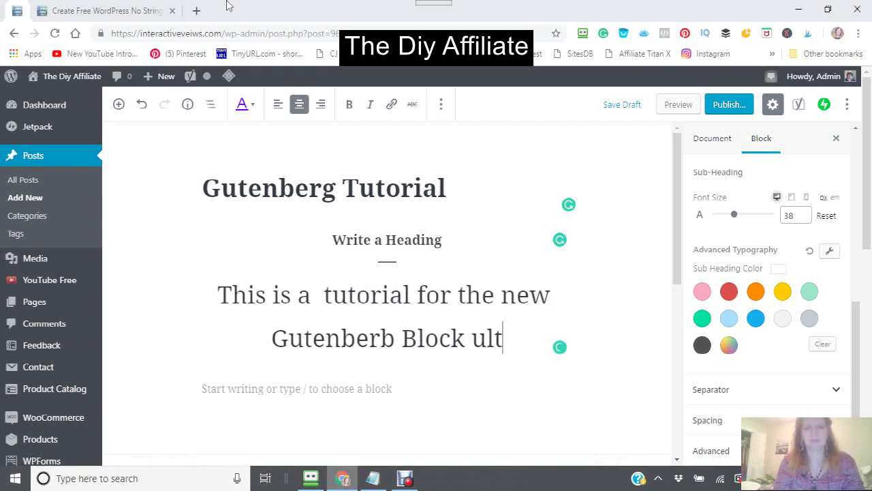
{"action": "type", "text": "imate"}
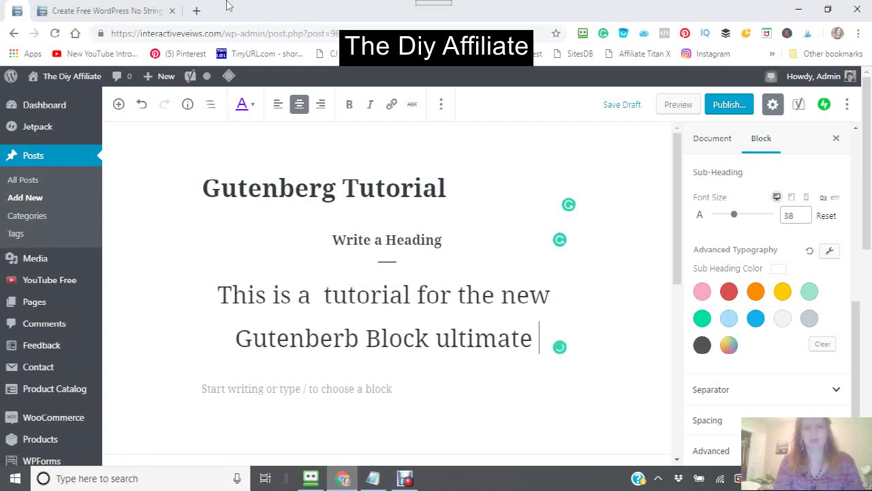
{"action": "type", "text": " Plugh"}
{"action": "key", "text": "BackSpace"}
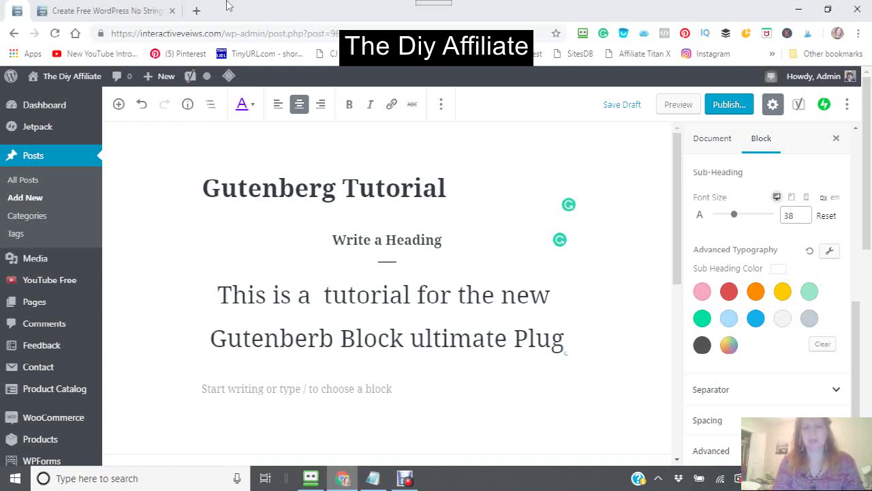
{"action": "type", "text": "in"}
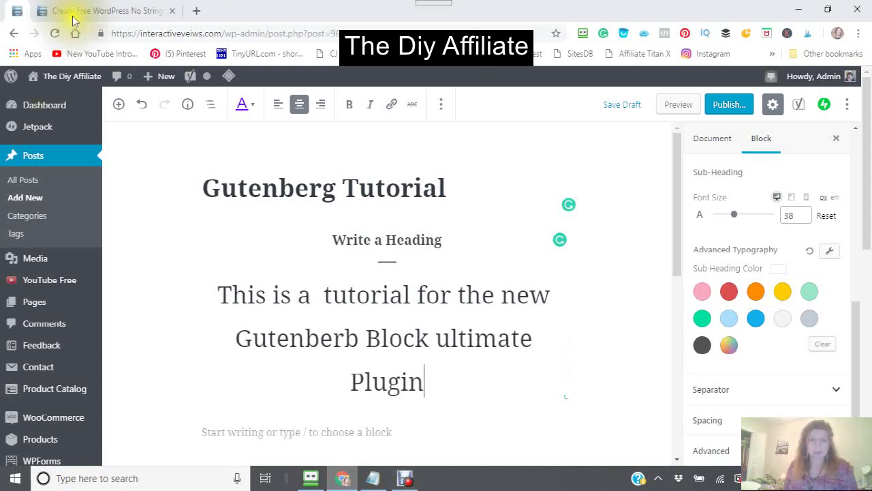
{"action": "left_click", "coordinate": [356, 338]}
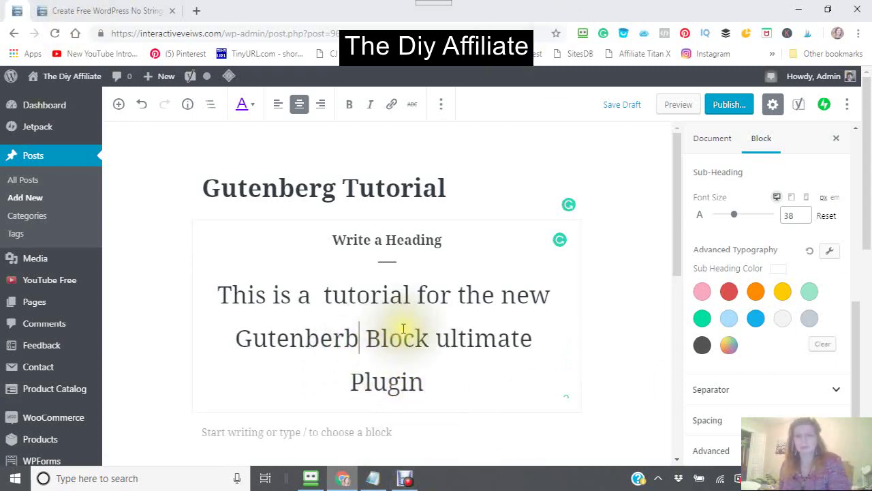
{"action": "key", "text": "BackSpace"}
{"action": "type", "text": "g"}
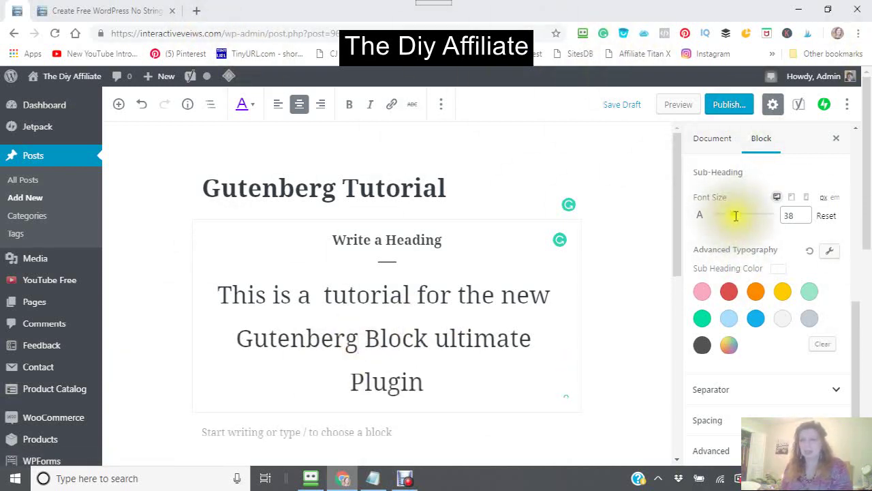
- Set the sub-heading's desktop font size to 50 px and check its tablet and mobile font size settings
{"action": "mouse_move", "coordinate": [737, 219]}
{"action": "left_mouse_down"}
{"action": "mouse_move", "coordinate": [746, 219]}
{"action": "mouse_move", "coordinate": [716, 219]}
{"action": "mouse_move", "coordinate": [748, 216]}
{"action": "mouse_move", "coordinate": [732, 217]}
{"action": "mouse_move", "coordinate": [741, 218]}
{"action": "left_mouse_up"}
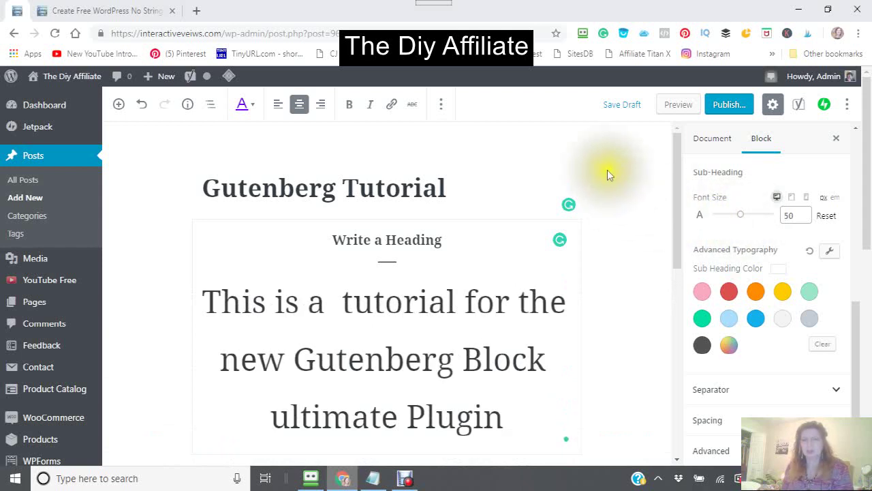
{"action": "left_click", "coordinate": [791, 200]}
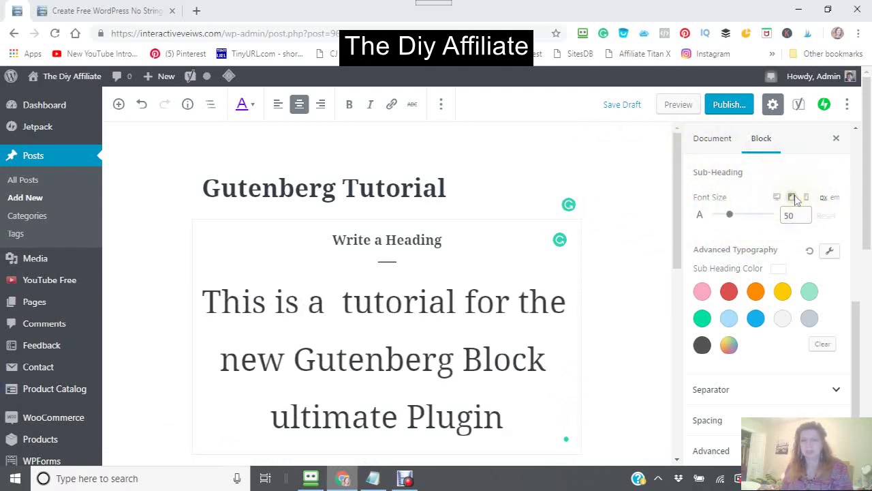
{"action": "left_click", "coordinate": [795, 197]}
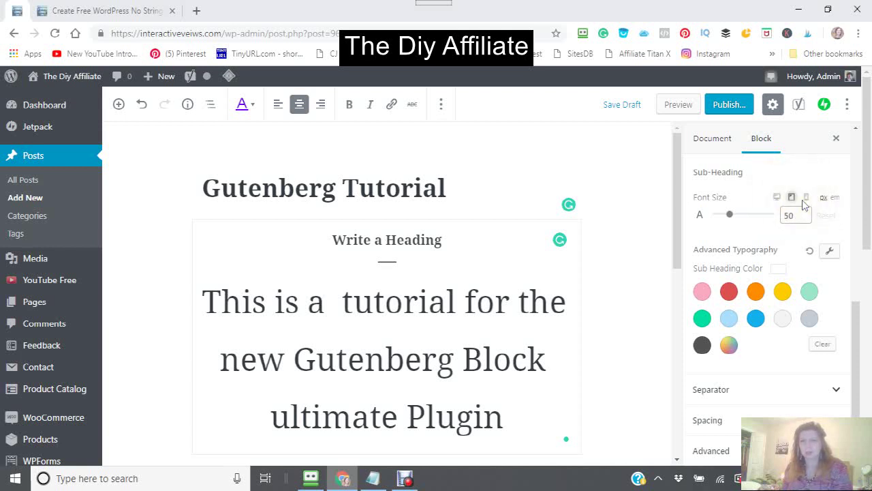
{"action": "left_click", "coordinate": [805, 202]}
{"action": "left_click", "coordinate": [807, 201]}
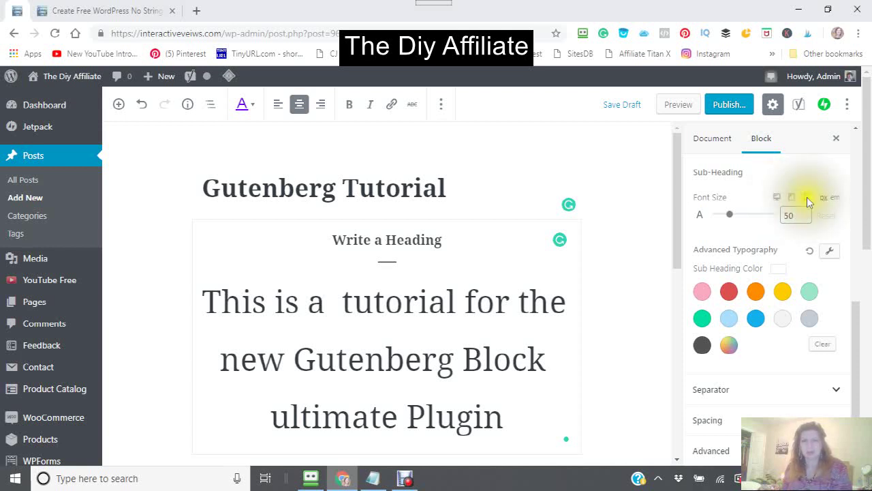
{"action": "left_click", "coordinate": [776, 199]}
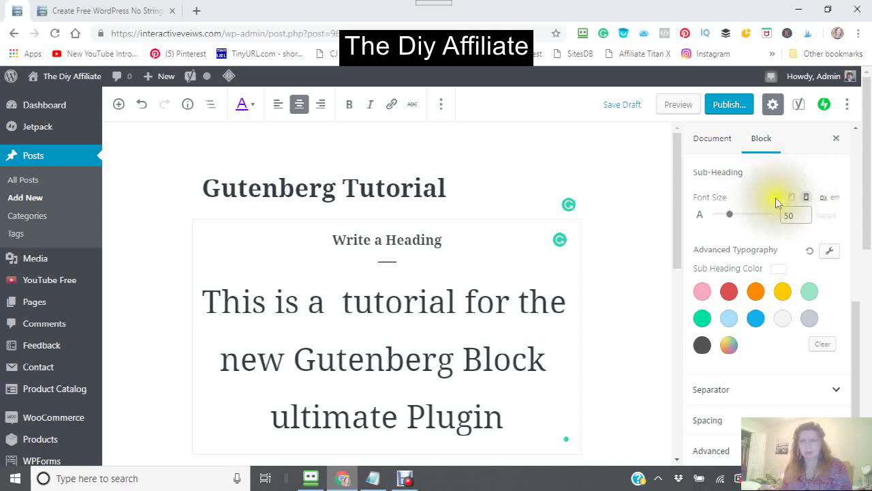
{"action": "left_click", "coordinate": [778, 197]}
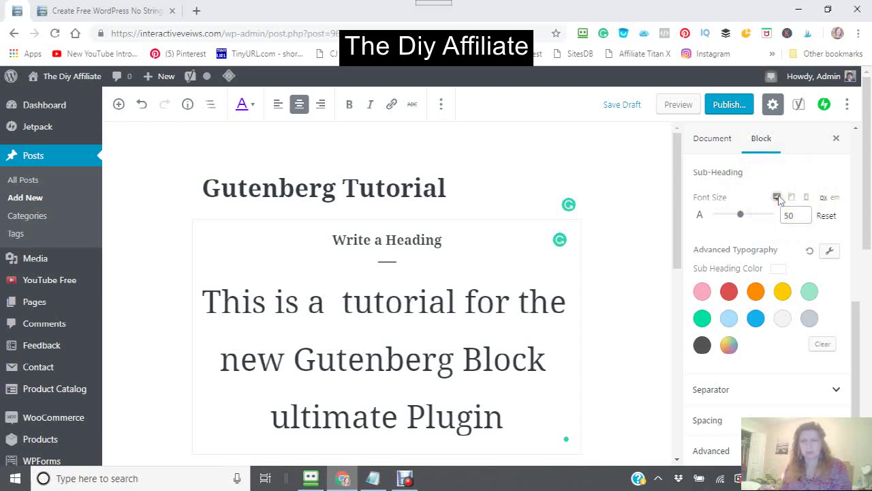
{"action": "left_click", "coordinate": [778, 199]}
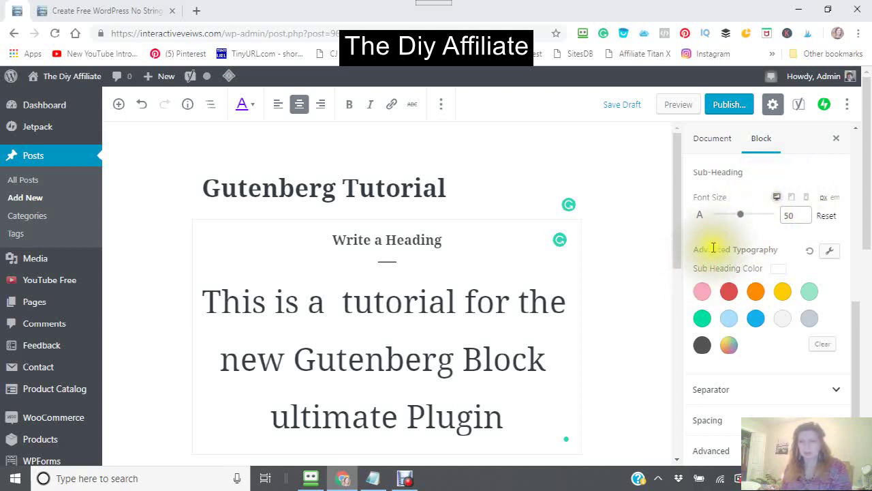
- Try pink as the sub-heading color, and set it to the darker blue instead
{"action": "scroll", "coordinate": [712, 251], "scroll_direction": "down", "scroll_amount": 2}
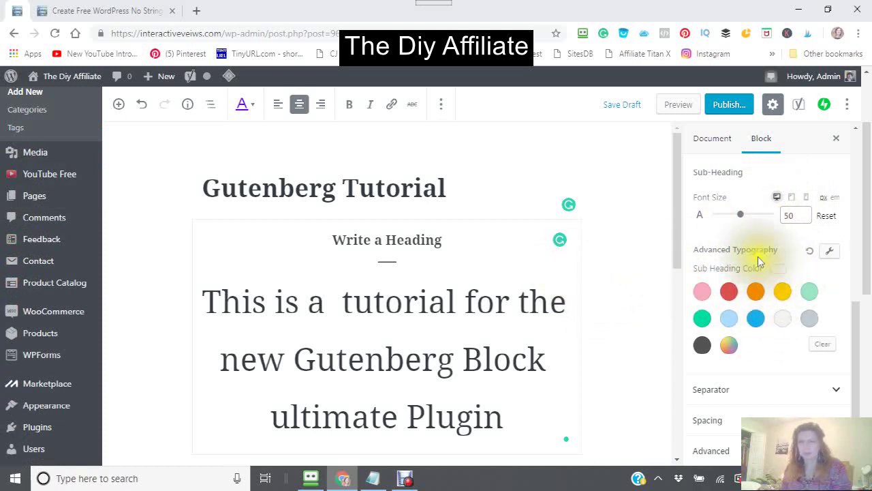
{"action": "left_click", "coordinate": [699, 293]}
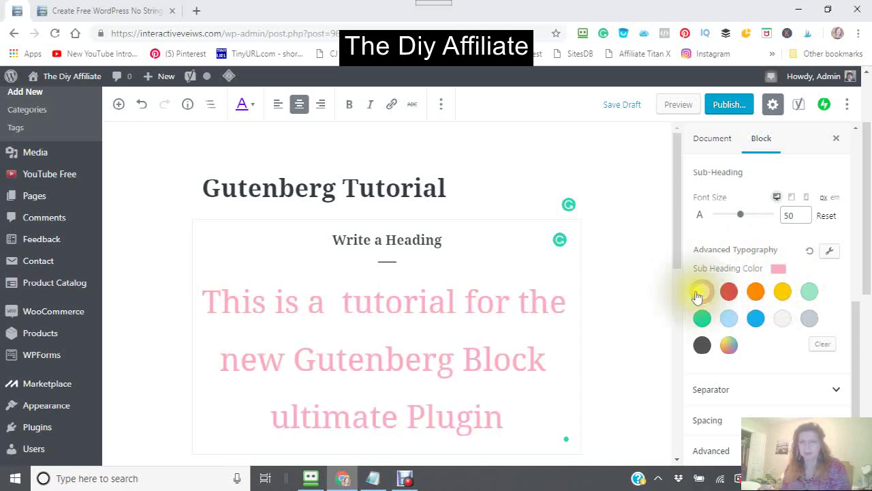
{"action": "scroll", "coordinate": [631, 335], "scroll_direction": "down", "scroll_amount": 3}
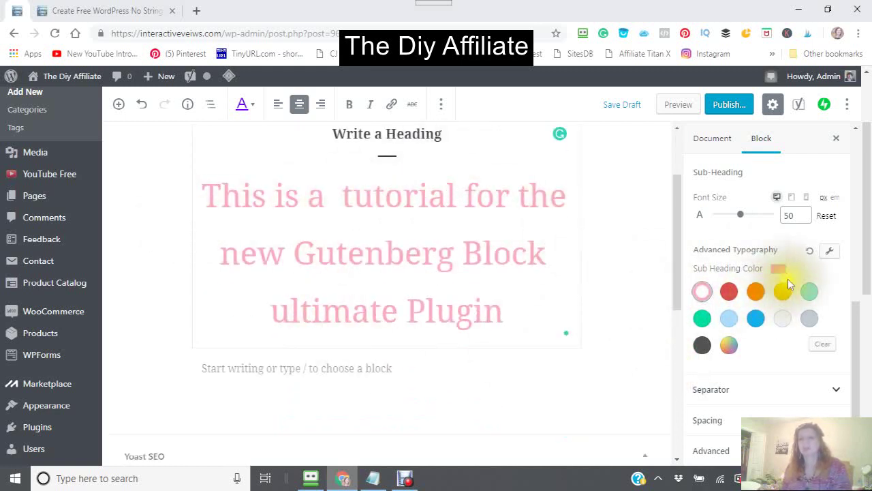
{"action": "left_click", "coordinate": [755, 317]}
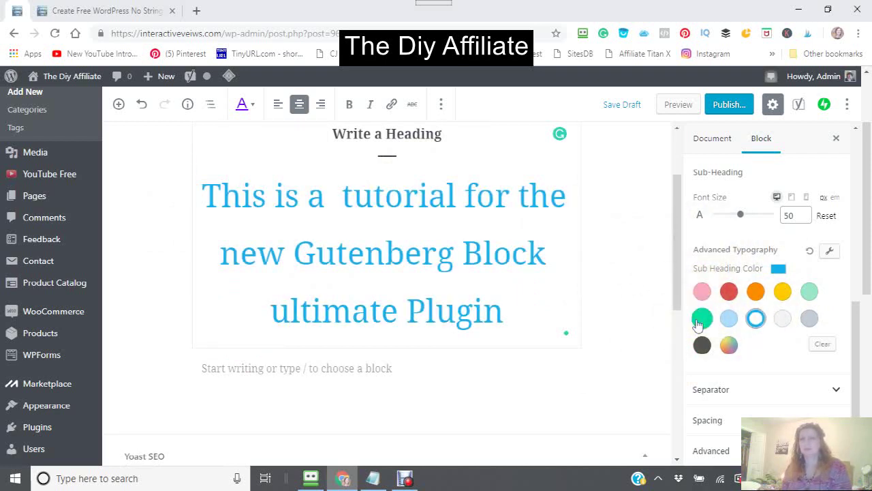
- Set the Advanced Heading separator's style to Double and its thickness to 16 px
{"action": "scroll", "coordinate": [700, 320], "scroll_direction": "down", "scroll_amount": 2}
{"action": "scroll", "coordinate": [699, 323], "scroll_direction": "down", "scroll_amount": 2}
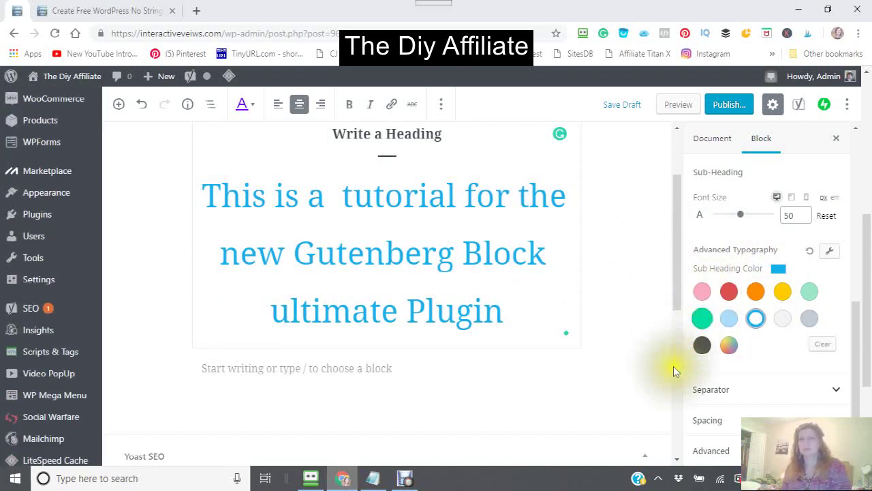
{"action": "left_click", "coordinate": [836, 393]}
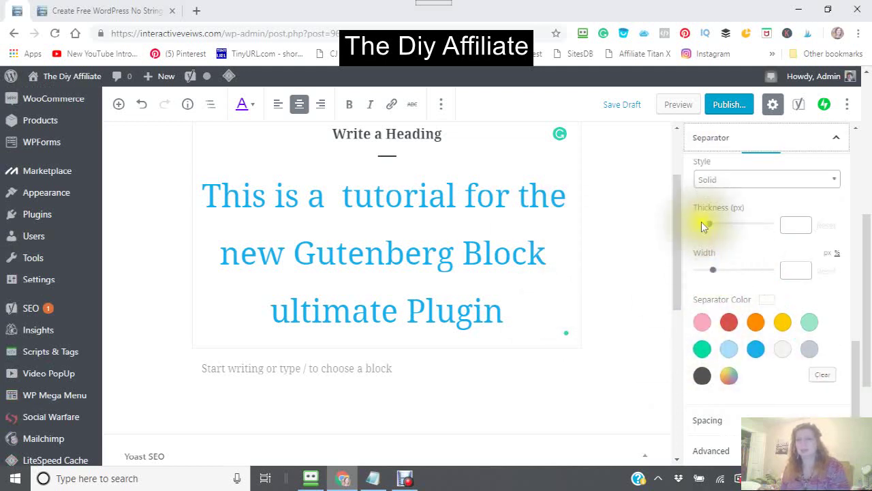
{"action": "scroll", "coordinate": [699, 233], "scroll_direction": "up", "scroll_amount": 2}
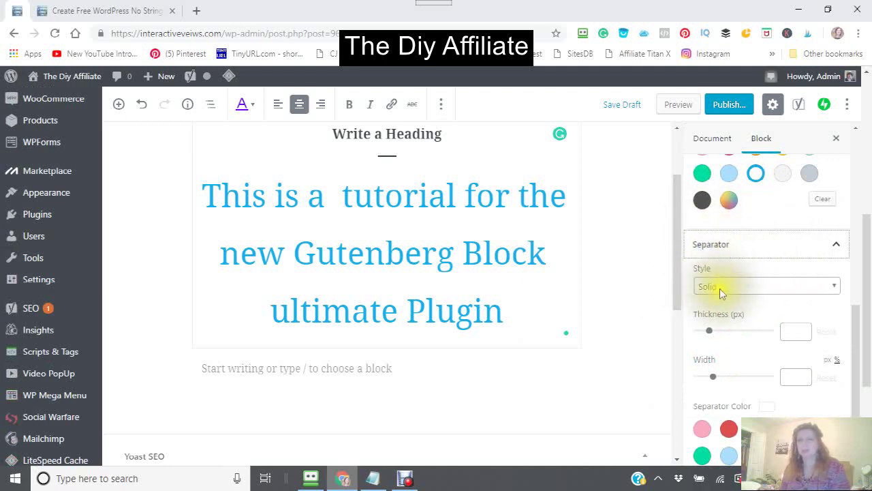
{"action": "left_click", "coordinate": [835, 287]}
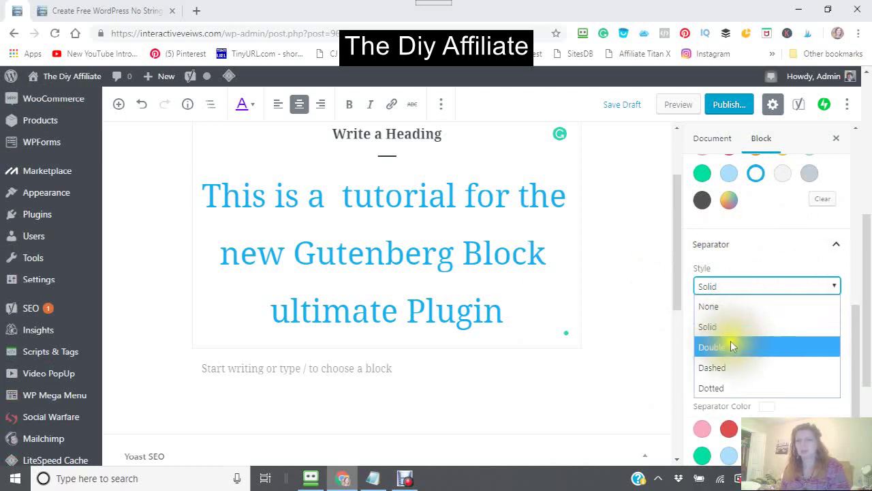
{"action": "left_click", "coordinate": [696, 349]}
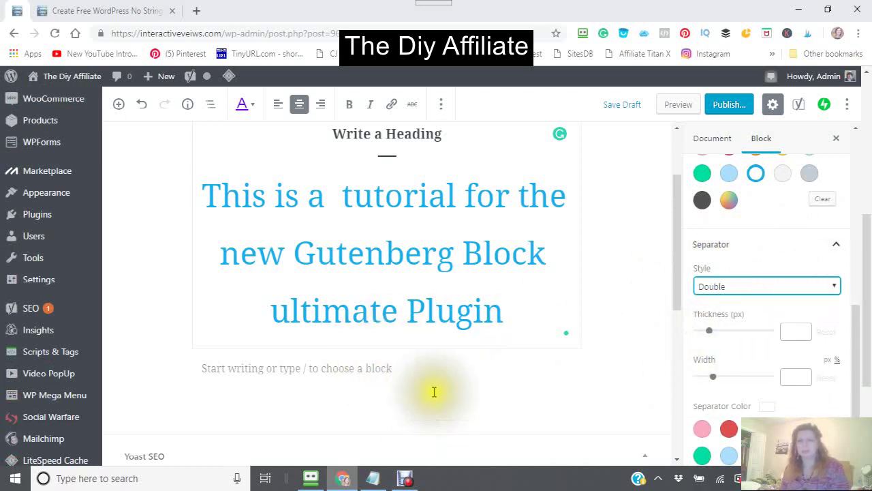
{"action": "mouse_move", "coordinate": [559, 365]}
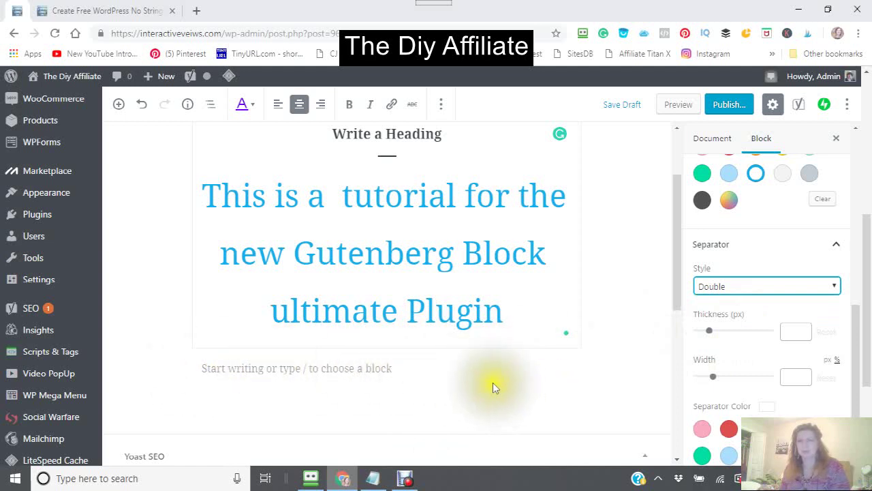
{"action": "left_click", "coordinate": [709, 332]}
{"action": "left_click_drag", "start_coordinate": [708, 333], "coordinate": [754, 332]}
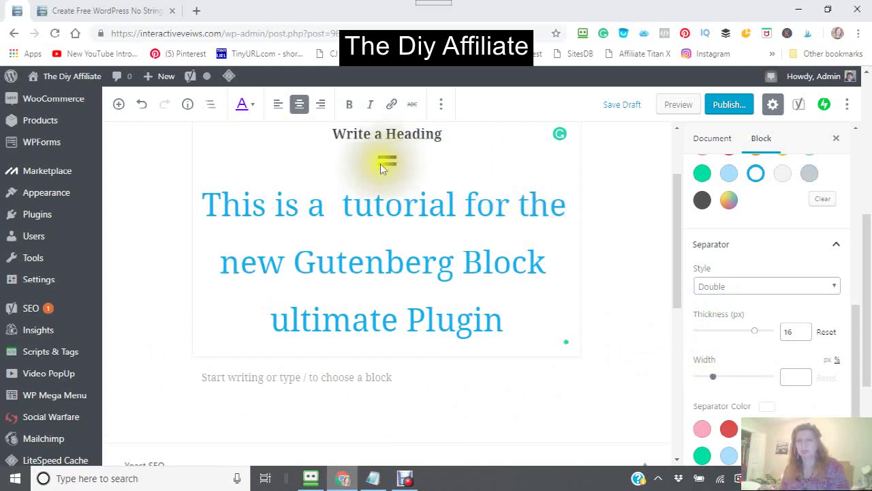
- Try the Dashed separator style, and settle on Dotted with a width of 68%
{"action": "left_click", "coordinate": [835, 287]}
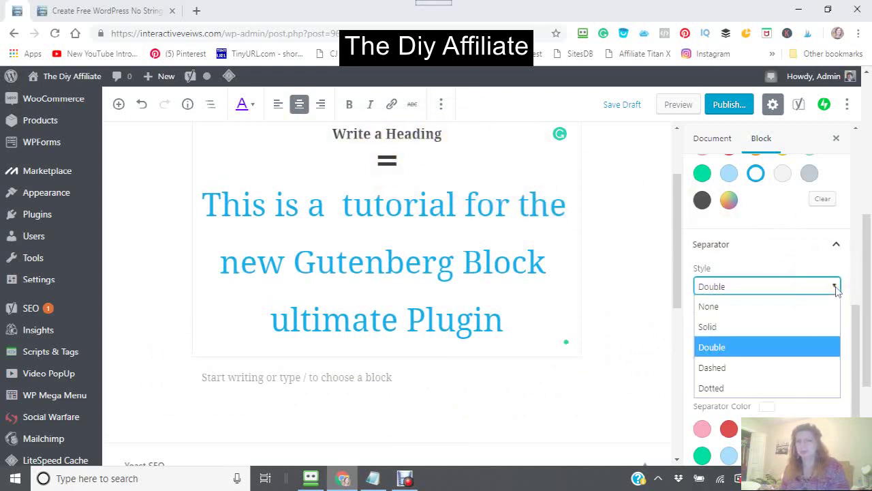
{"action": "left_click", "coordinate": [705, 367]}
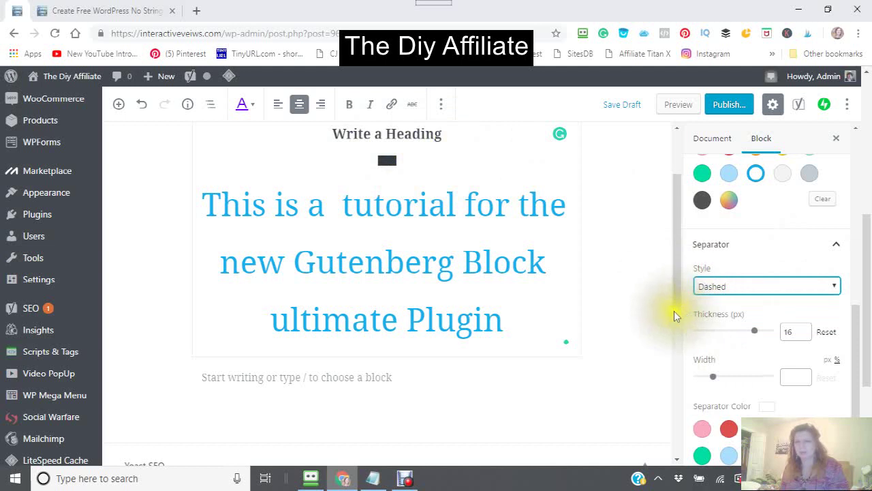
{"action": "left_click", "coordinate": [835, 287]}
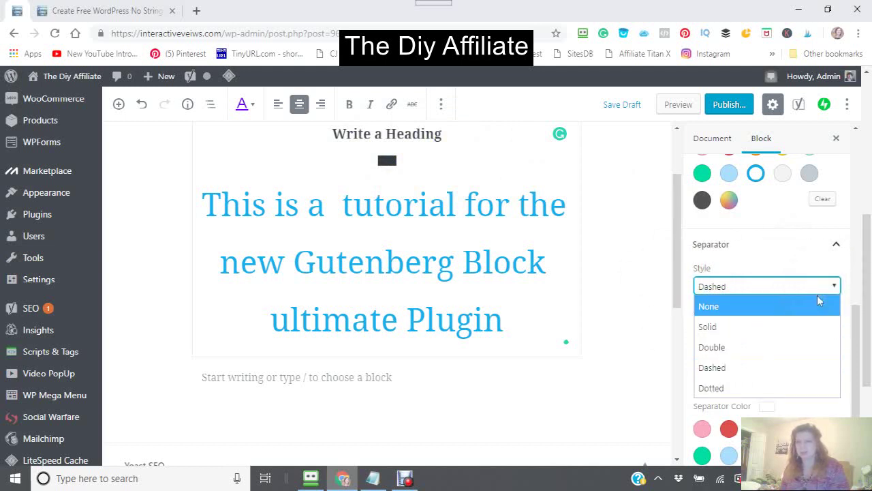
{"action": "left_click", "coordinate": [704, 388]}
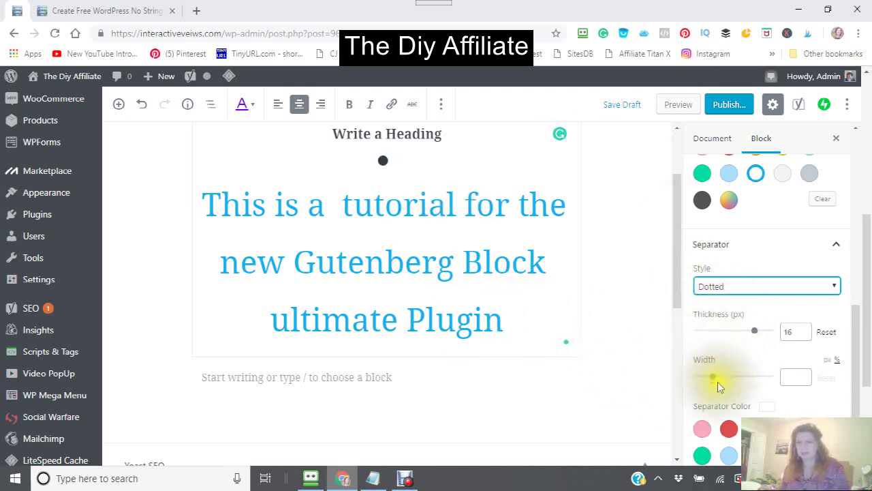
{"action": "left_click_drag", "start_coordinate": [711, 380], "coordinate": [745, 375]}
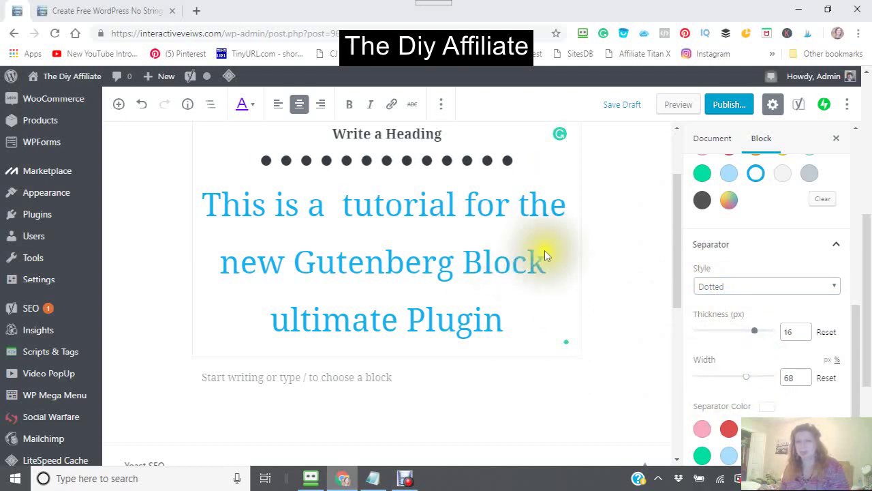
{"action": "scroll", "coordinate": [652, 296], "scroll_direction": "down", "scroll_amount": 2}
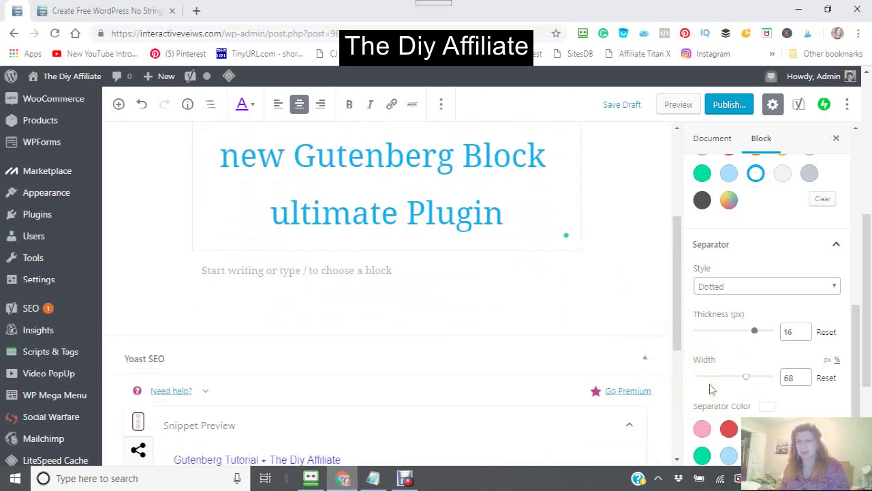
{"action": "scroll", "coordinate": [709, 361], "scroll_direction": "up", "scroll_amount": 3}
{"action": "scroll", "coordinate": [709, 359], "scroll_direction": "down", "scroll_amount": 1}
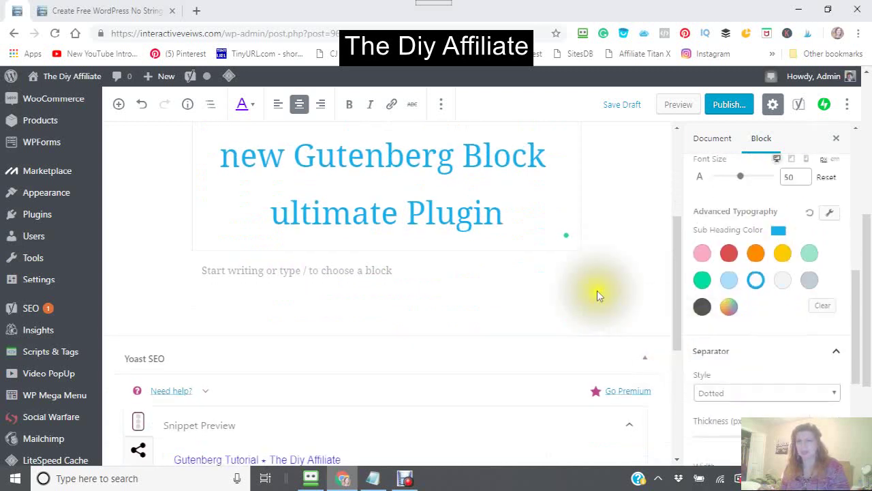
{"action": "left_click", "coordinate": [675, 129]}
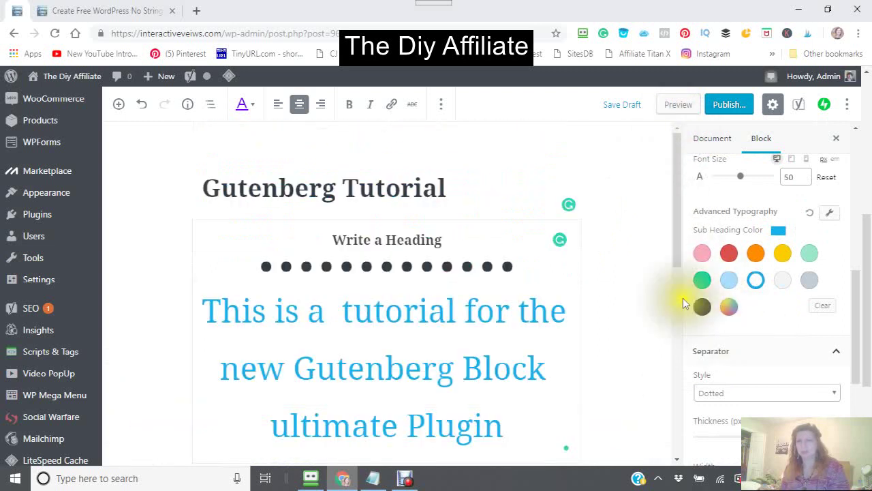
- Set the sub-heading color to red, try red for the separator, and settle on the darker blue as the separator color
{"action": "left_click", "coordinate": [729, 256]}
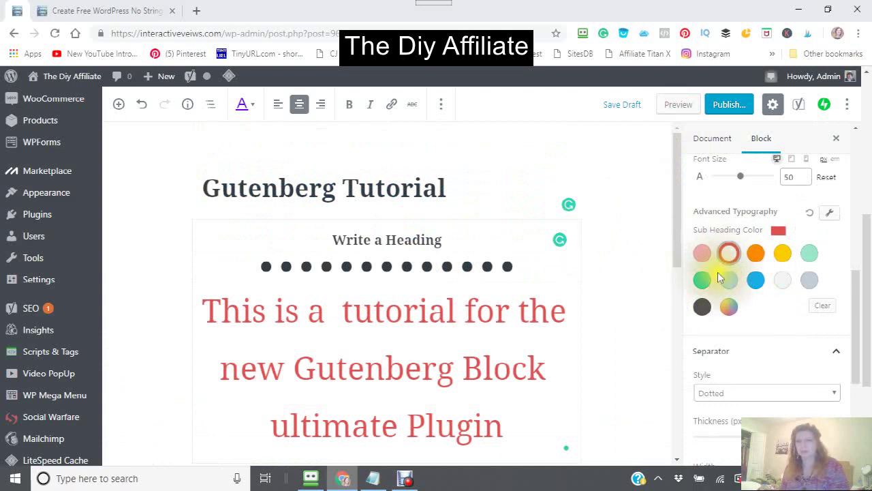
{"action": "scroll", "coordinate": [713, 302], "scroll_direction": "down", "scroll_amount": 3}
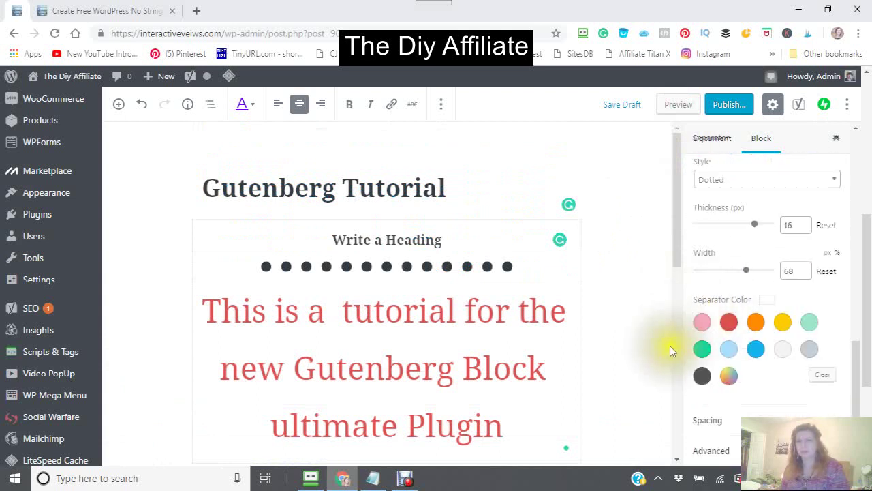
{"action": "left_click", "coordinate": [729, 322]}
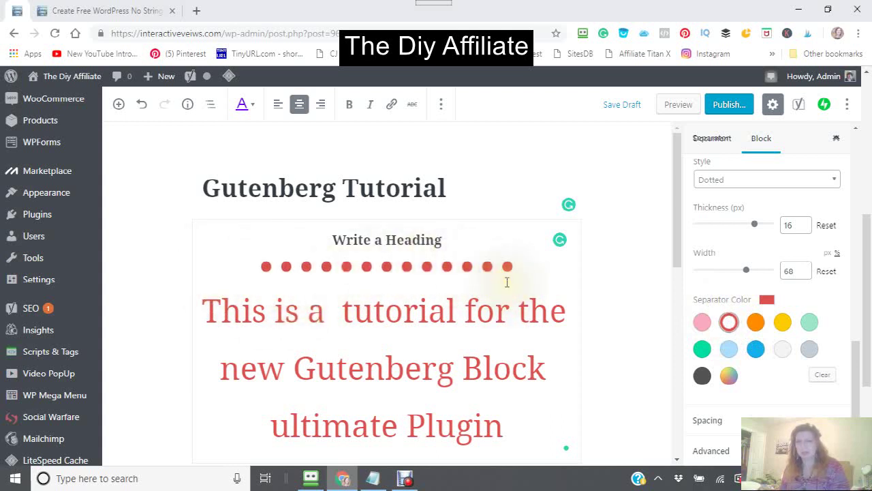
{"action": "left_click", "coordinate": [755, 349]}
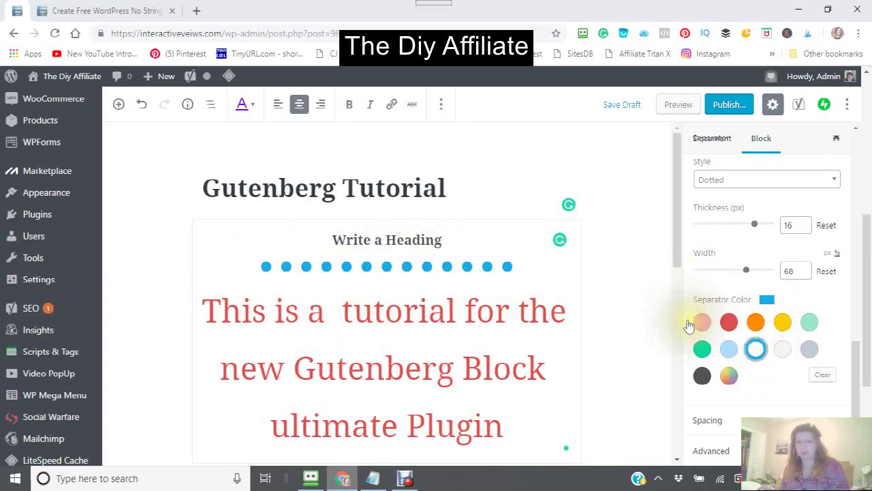
- Review the Advanced Heading's sub-heading and separator settings and how the heading looks in the post
{"action": "scroll", "coordinate": [684, 358], "scroll_direction": "down", "scroll_amount": 3}
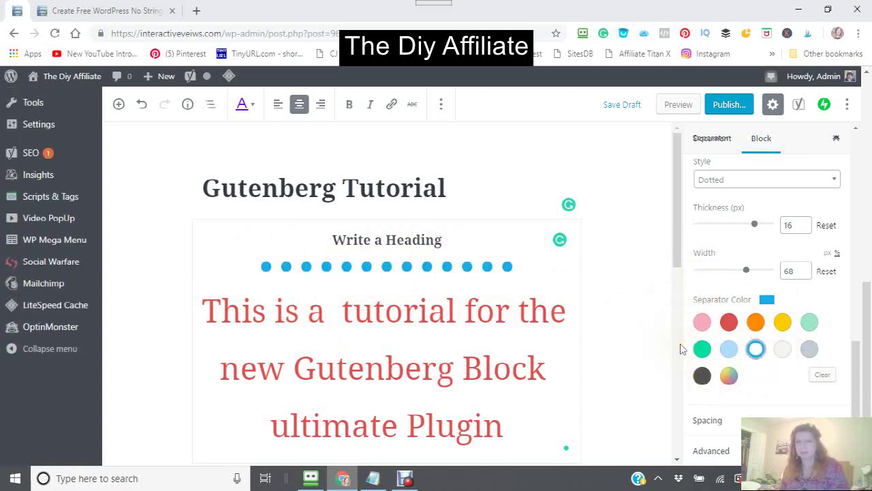
{"action": "scroll", "coordinate": [704, 278], "scroll_direction": "up", "scroll_amount": 2}
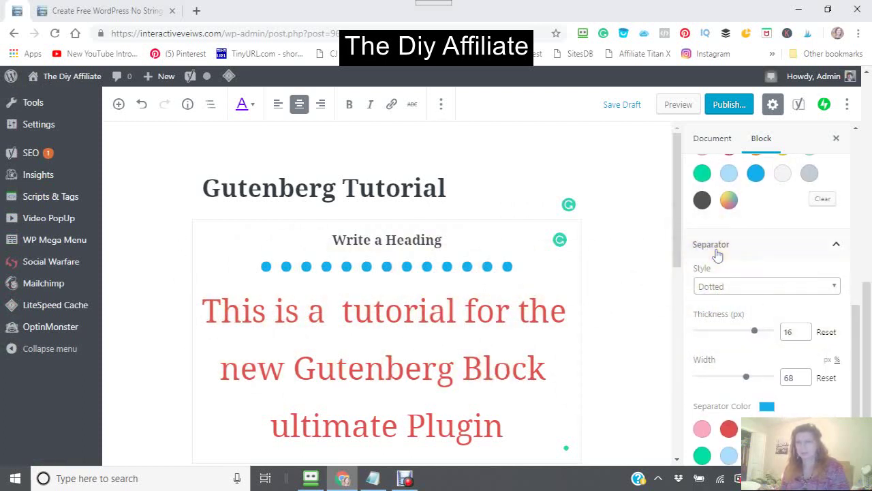
{"action": "scroll", "coordinate": [716, 253], "scroll_direction": "up", "scroll_amount": 2}
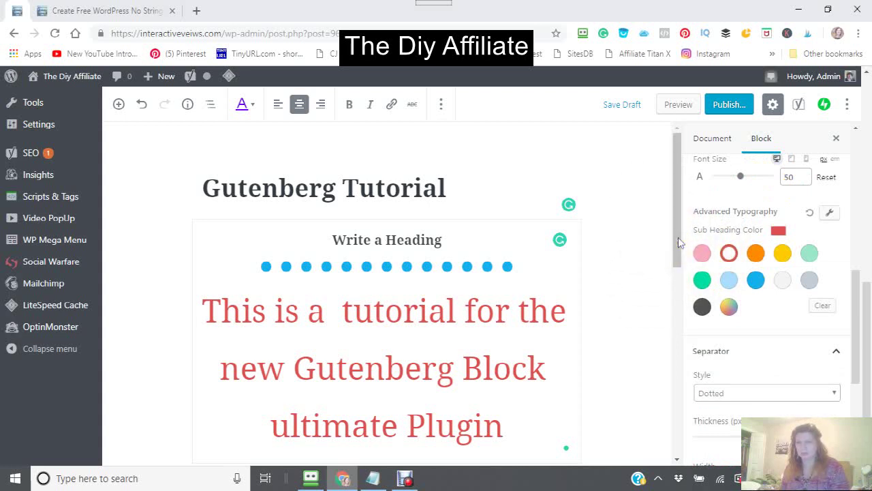
{"action": "scroll", "coordinate": [691, 210], "scroll_direction": "up", "scroll_amount": 2}
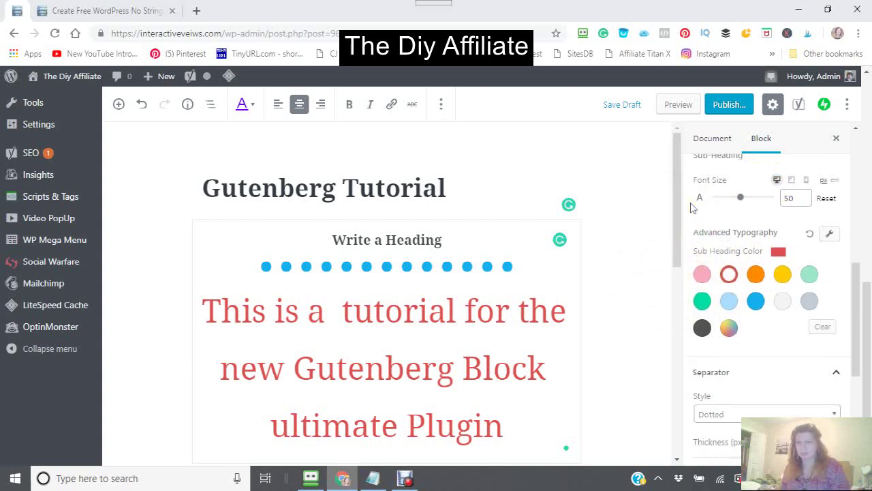
{"action": "scroll", "coordinate": [689, 206], "scroll_direction": "down", "scroll_amount": 4}
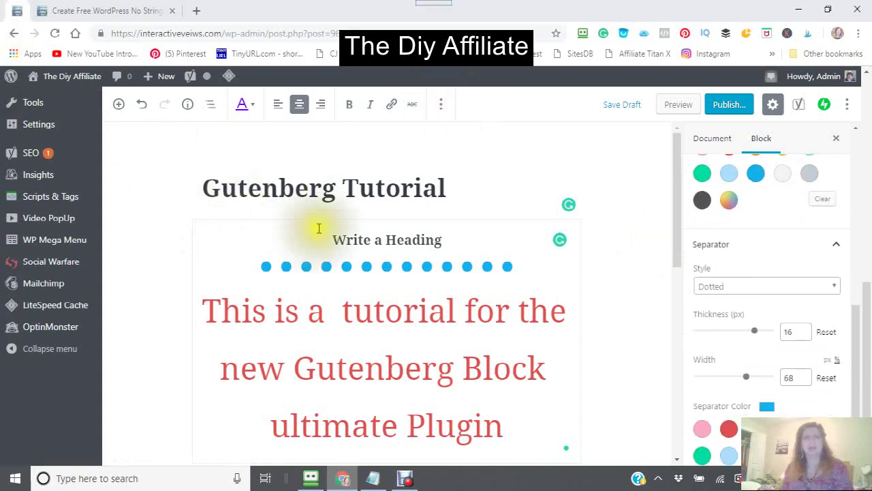
{"action": "scroll", "coordinate": [249, 273], "scroll_direction": "down", "scroll_amount": 5}
{"action": "scroll", "coordinate": [248, 283], "scroll_direction": "up", "scroll_amount": 5}
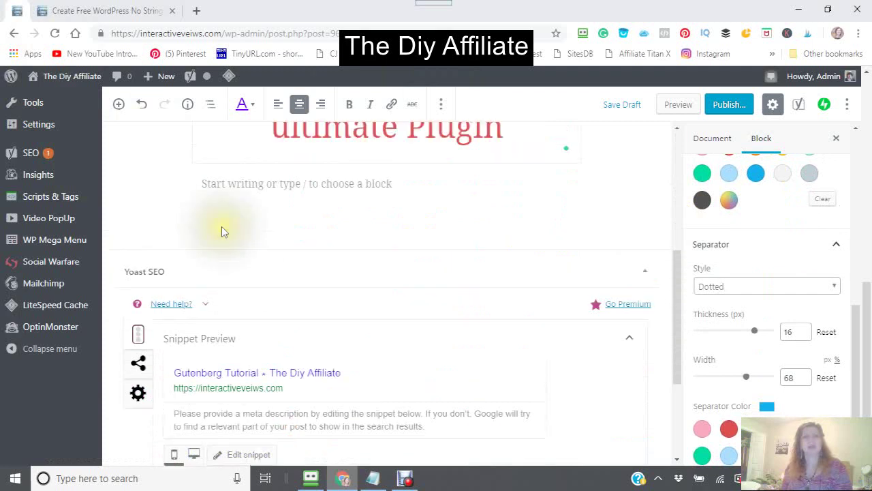
- Insert a Post Grid block from the Ultimate Addons Blocks below the Advanced Heading
{"action": "left_click", "coordinate": [118, 105]}
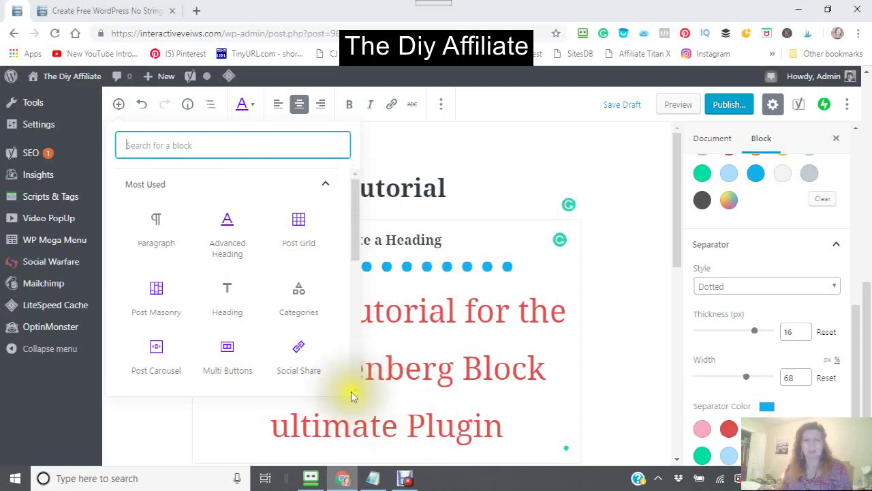
{"action": "scroll", "coordinate": [354, 388], "scroll_direction": "down", "scroll_amount": 5}
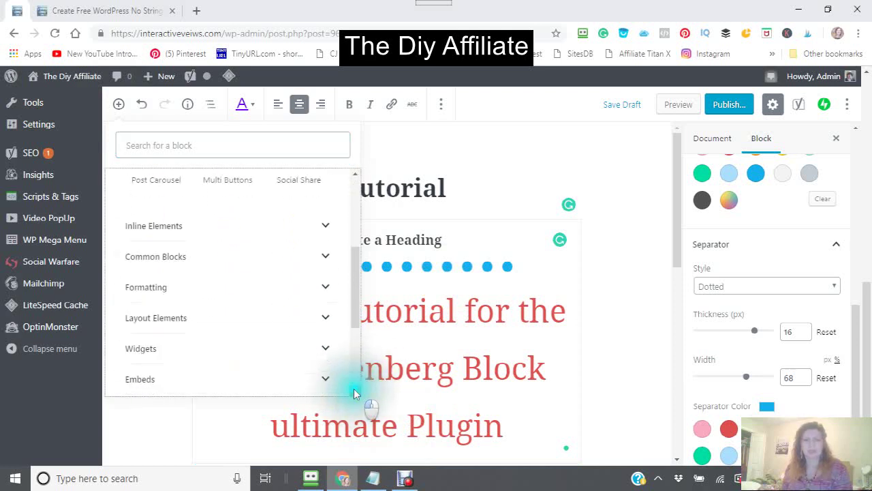
{"action": "scroll", "coordinate": [354, 389], "scroll_direction": "down", "scroll_amount": 3}
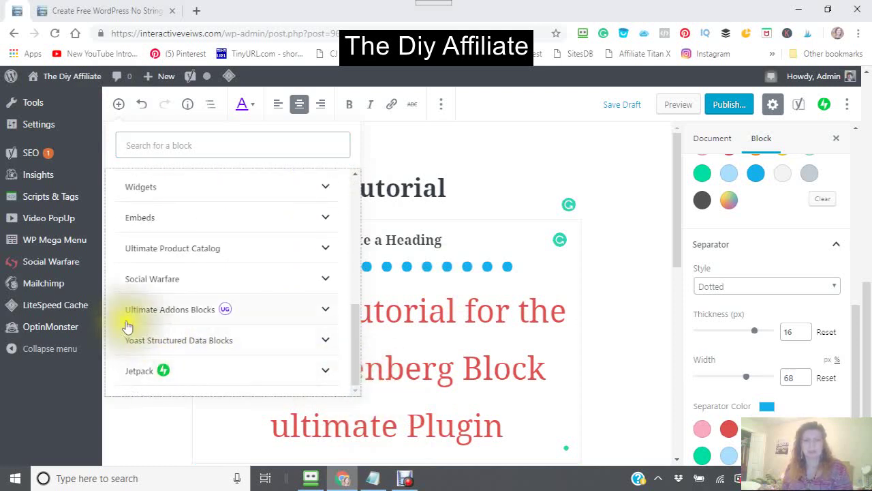
{"action": "left_click", "coordinate": [325, 314]}
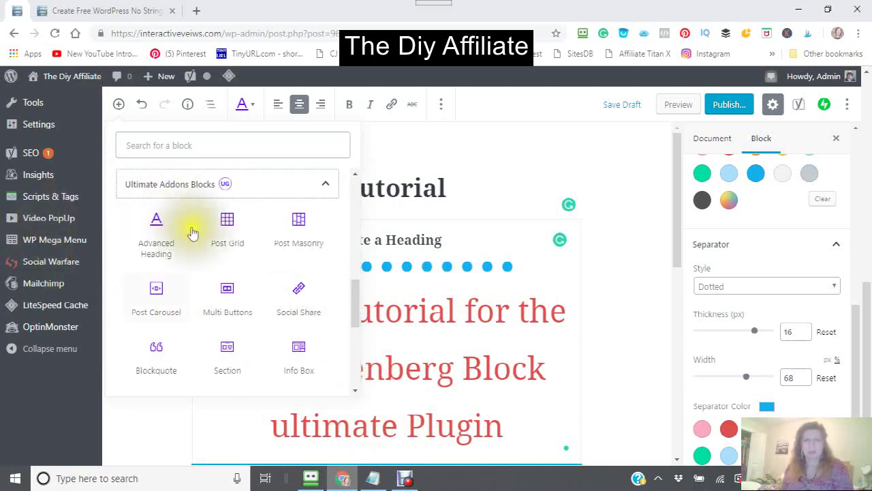
{"action": "left_click", "coordinate": [227, 231]}
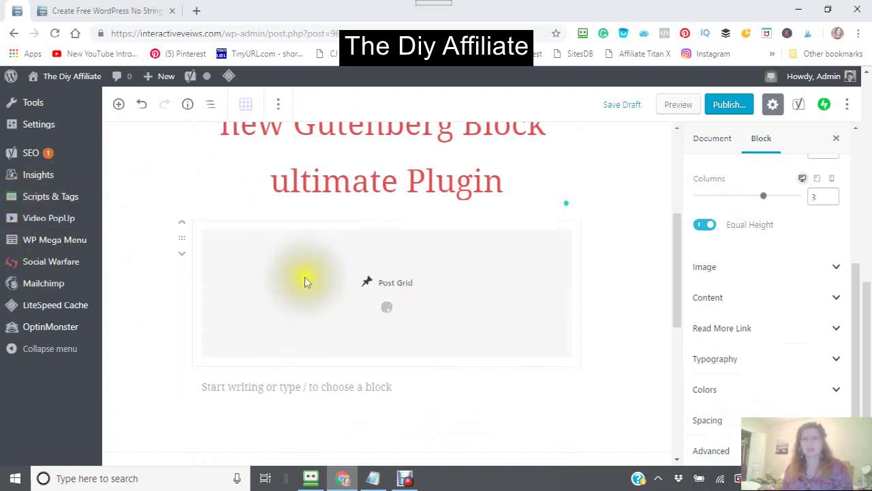
{"action": "mouse_move", "coordinate": [587, 379]}
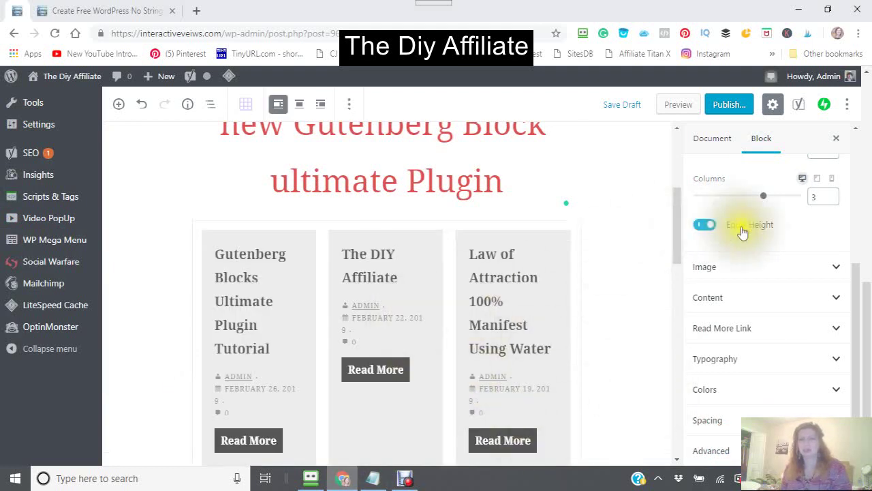
- Examine the Post Grid's layout in the post and its featured image, image size and image position settings
{"action": "scroll", "coordinate": [615, 294], "scroll_direction": "up", "scroll_amount": 2}
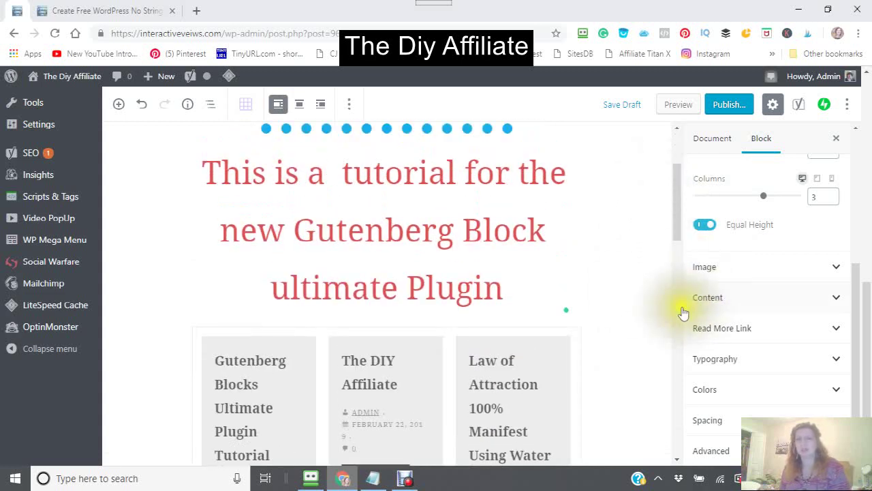
{"action": "scroll", "coordinate": [664, 312], "scroll_direction": "down", "scroll_amount": 3}
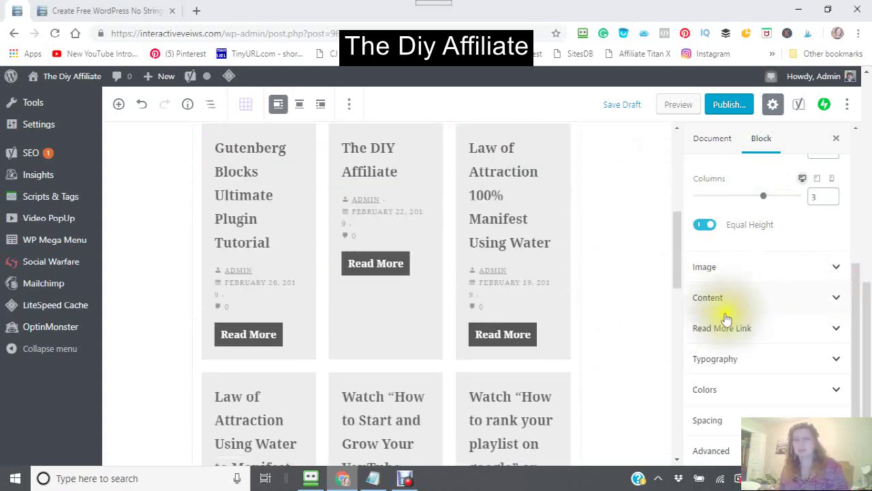
{"action": "left_click", "coordinate": [835, 270]}
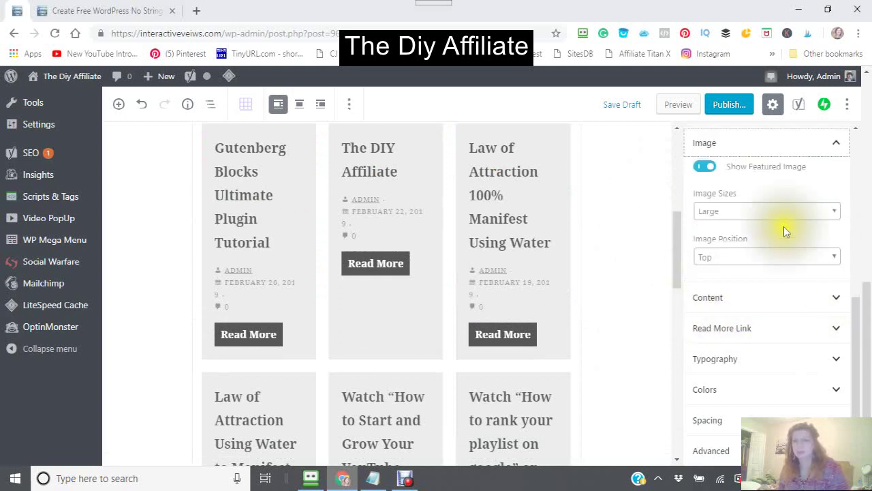
{"action": "scroll", "coordinate": [684, 231], "scroll_direction": "up", "scroll_amount": 1}
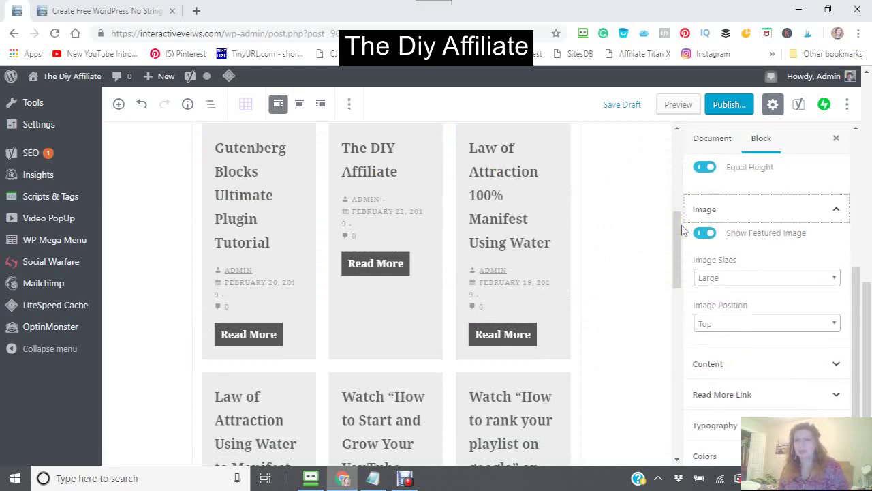
{"action": "scroll", "coordinate": [683, 230], "scroll_direction": "up", "scroll_amount": 2}
{"action": "scroll", "coordinate": [684, 230], "scroll_direction": "down", "scroll_amount": 3}
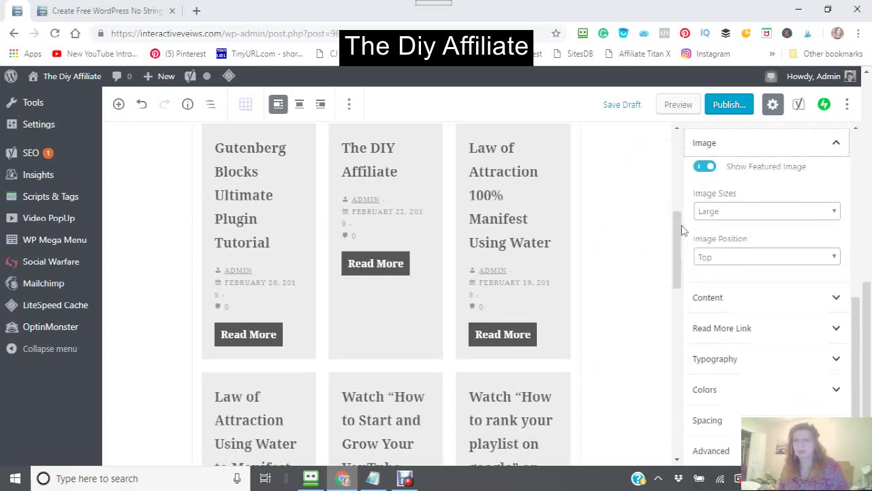
{"action": "scroll", "coordinate": [683, 230], "scroll_direction": "up", "scroll_amount": 2}
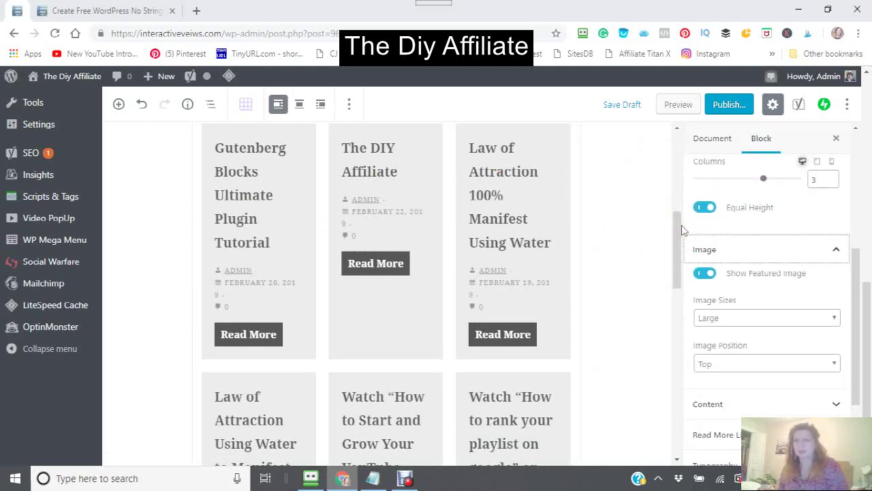
{"action": "scroll", "coordinate": [702, 273], "scroll_direction": "down", "scroll_amount": 2}
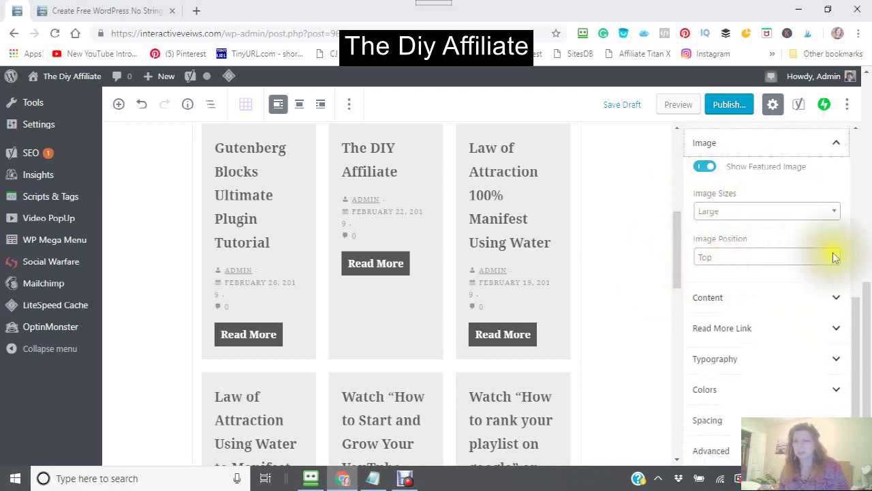
- Try a single item in the Post Grid, settle on 8 items, and set its desktop columns to 2
{"action": "scroll", "coordinate": [768, 244], "scroll_direction": "up", "scroll_amount": 3}
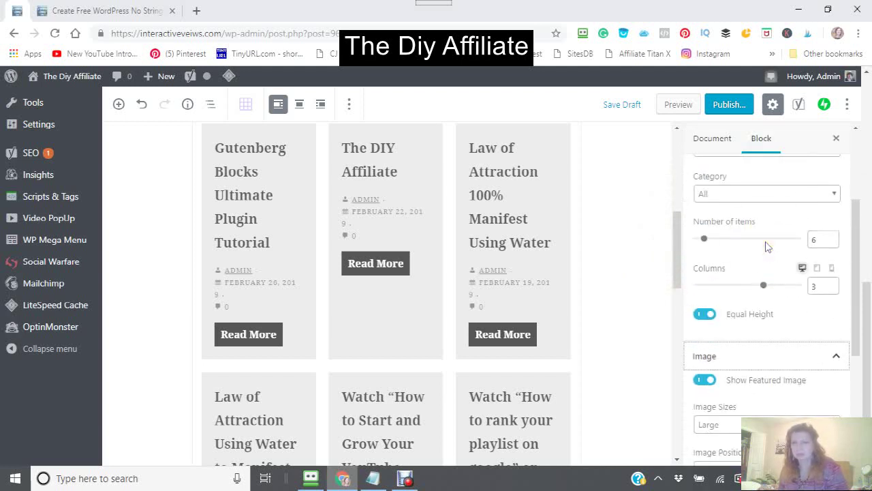
{"action": "left_click", "coordinate": [704, 244]}
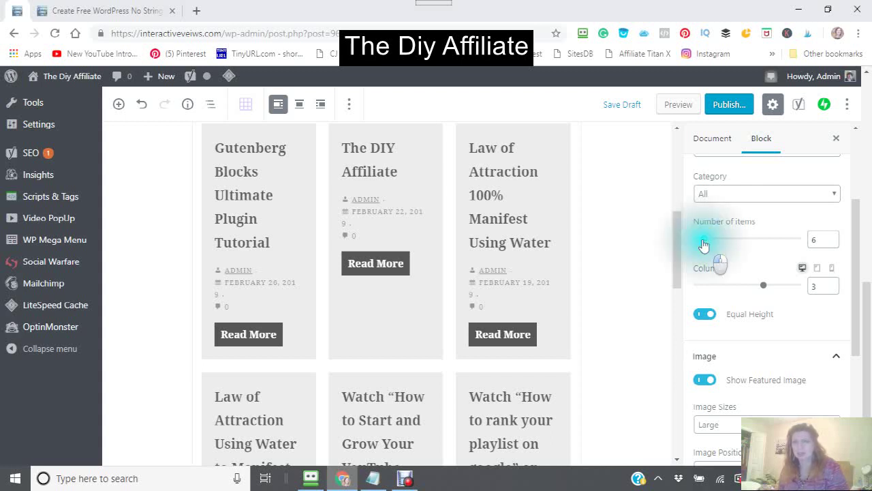
{"action": "left_click_drag", "start_coordinate": [704, 243], "coordinate": [685, 256]}
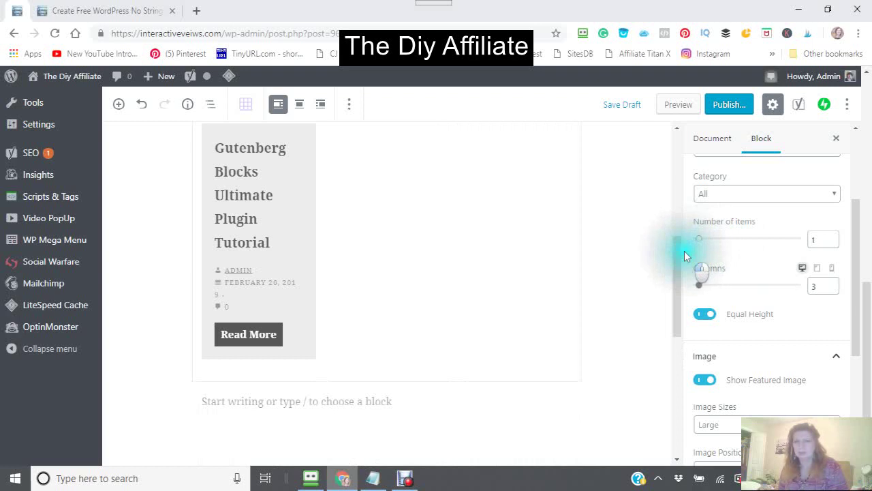
{"action": "mouse_move", "coordinate": [706, 249]}
{"action": "left_mouse_down"}
{"action": "mouse_move", "coordinate": [714, 246]}
{"action": "mouse_move", "coordinate": [705, 248]}
{"action": "left_mouse_up"}
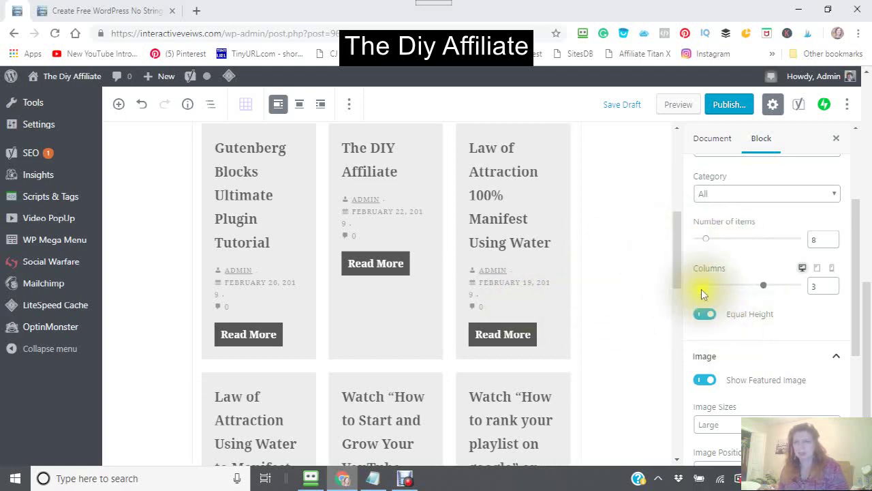
{"action": "left_click_drag", "start_coordinate": [765, 292], "coordinate": [733, 291]}
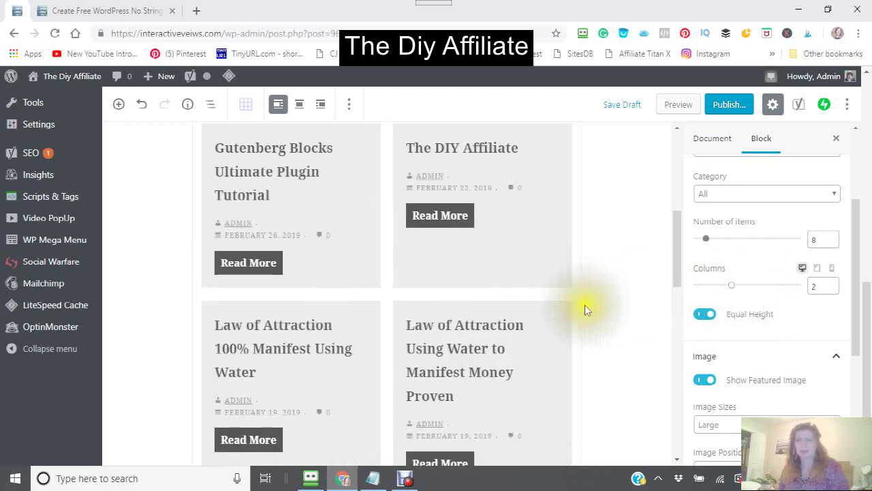
- Look over the two-column Post Grid together with the heading in the editor, and open a preview of the post
{"action": "scroll", "coordinate": [486, 348], "scroll_direction": "down", "scroll_amount": 5}
{"action": "scroll", "coordinate": [486, 354], "scroll_direction": "down", "scroll_amount": 5}
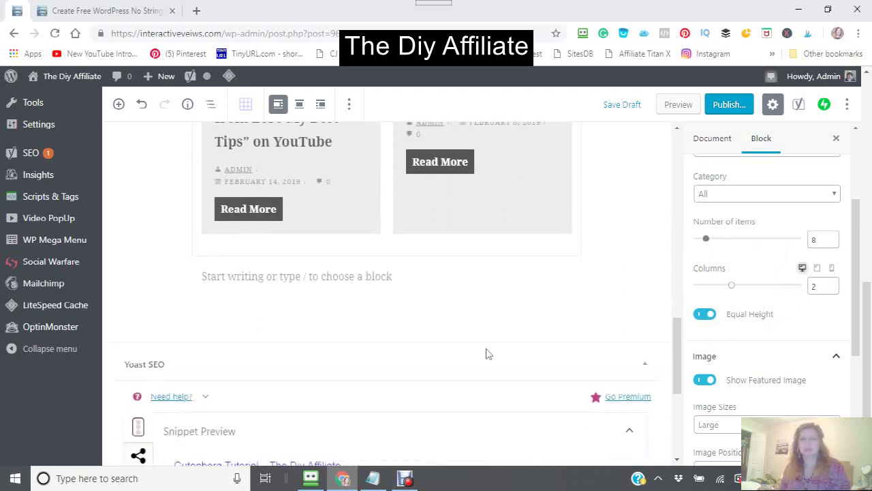
{"action": "scroll", "coordinate": [487, 353], "scroll_direction": "up", "scroll_amount": 8}
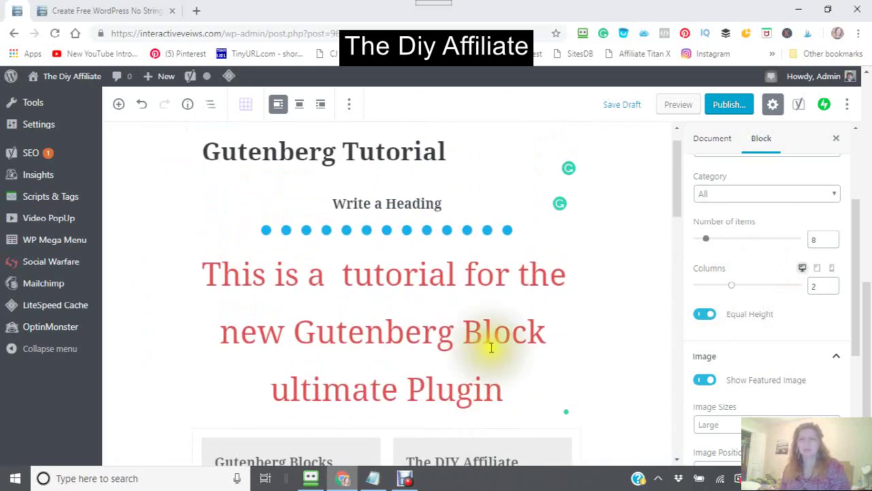
{"action": "scroll", "coordinate": [484, 341], "scroll_direction": "down", "scroll_amount": 5}
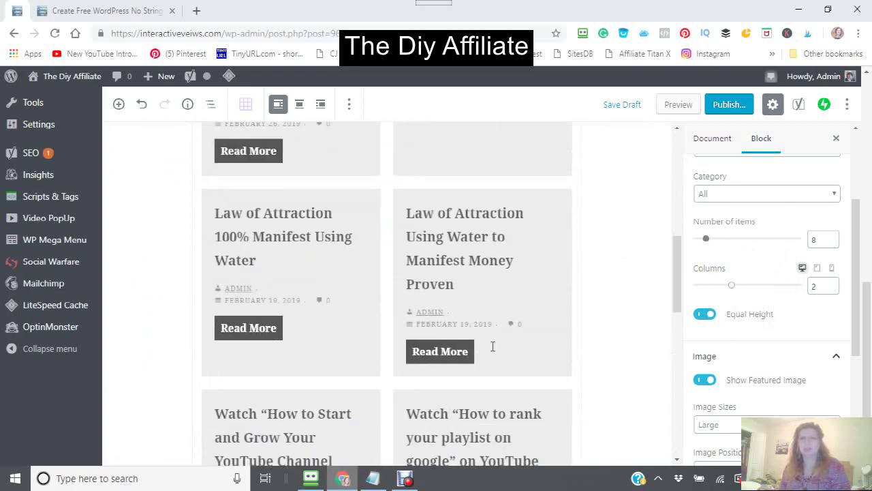
{"action": "scroll", "coordinate": [492, 346], "scroll_direction": "up", "scroll_amount": 7}
{"action": "scroll", "coordinate": [491, 345], "scroll_direction": "down", "scroll_amount": 3}
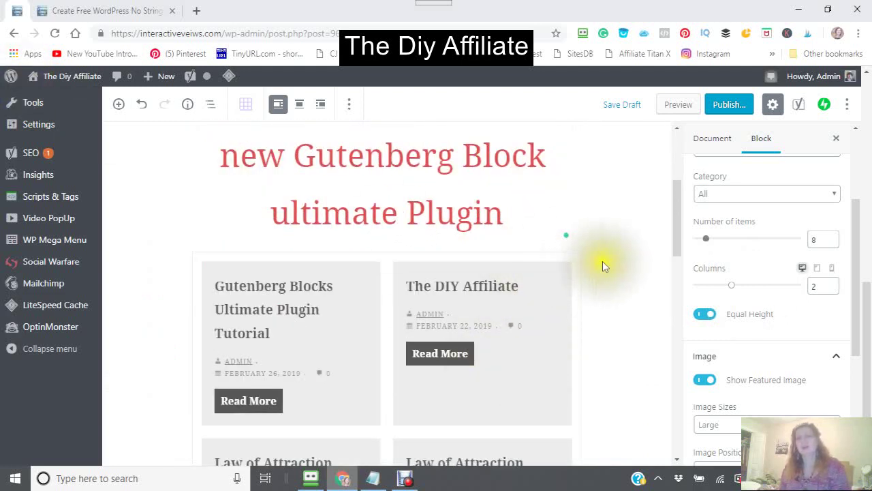
{"action": "scroll", "coordinate": [604, 270], "scroll_direction": "down", "scroll_amount": 4}
{"action": "scroll", "coordinate": [606, 278], "scroll_direction": "up", "scroll_amount": 4}
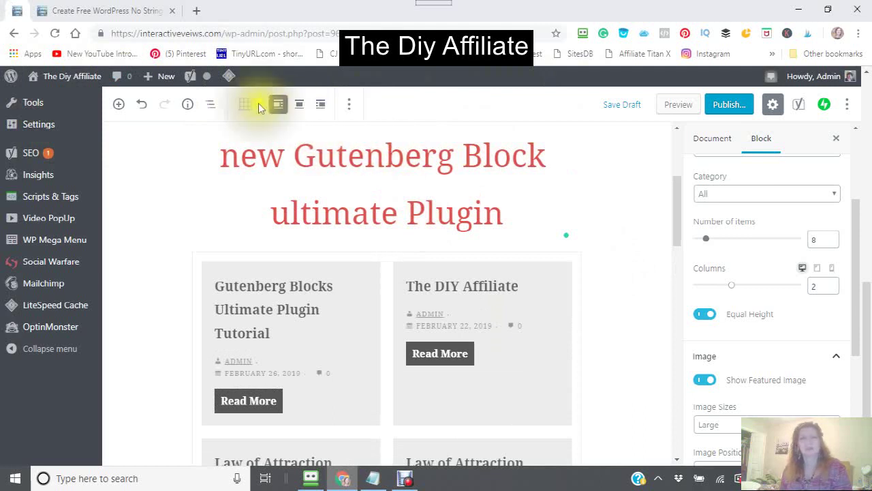
{"action": "left_click", "coordinate": [677, 108]}
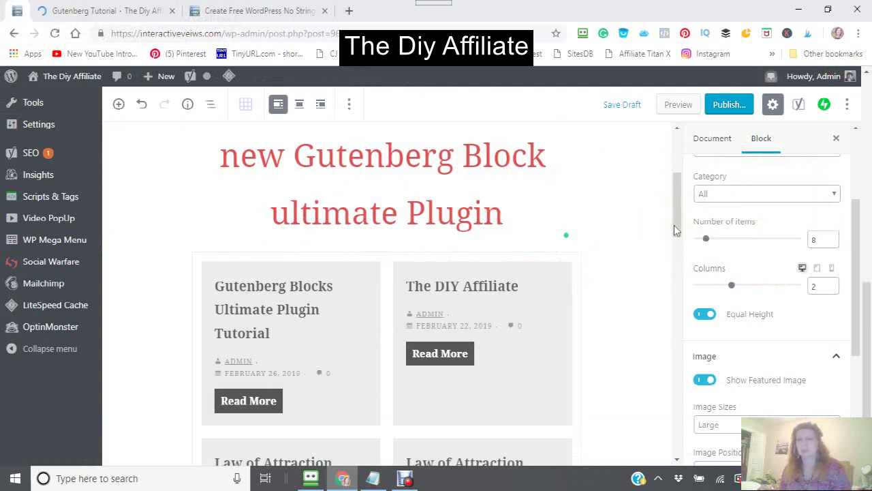
{"action": "scroll", "coordinate": [674, 230], "scroll_direction": "up", "scroll_amount": 3}
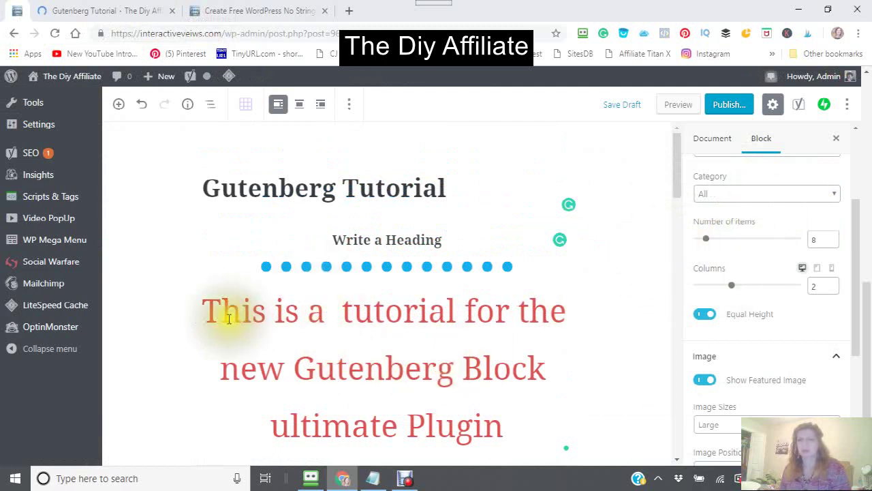
- Change the Advanced Heading's heading tag to H3 and set its heading font size to 10 px
{"action": "mouse_move", "coordinate": [206, 320]}
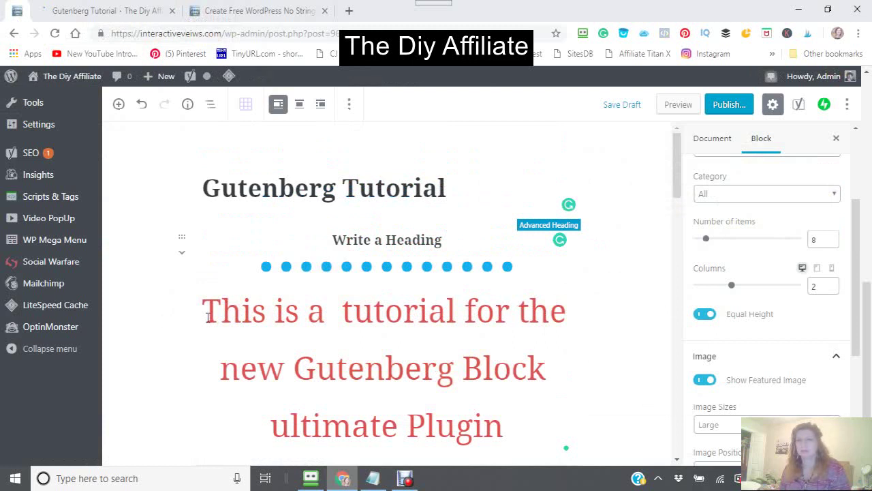
{"action": "left_click", "coordinate": [207, 318]}
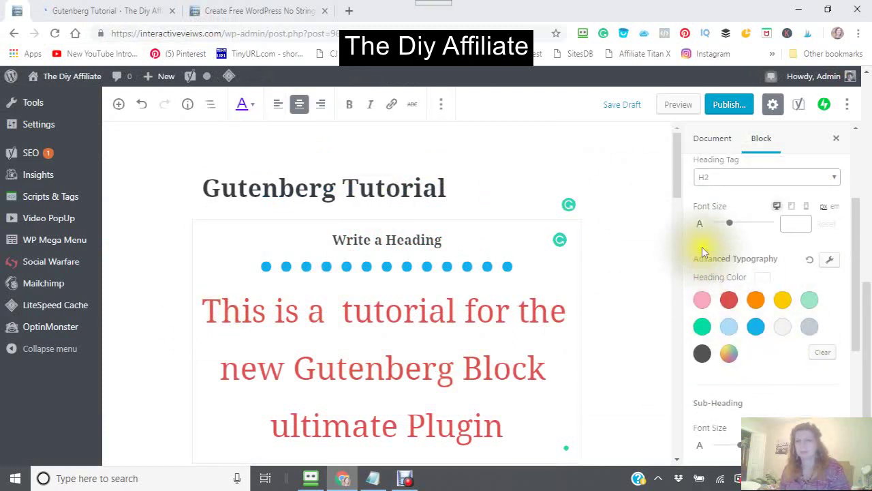
{"action": "left_click", "coordinate": [836, 179]}
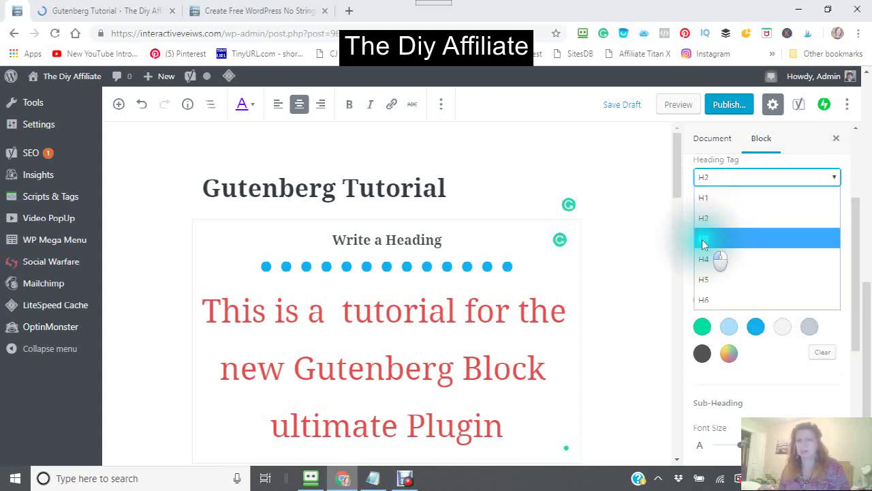
{"action": "left_click", "coordinate": [704, 240]}
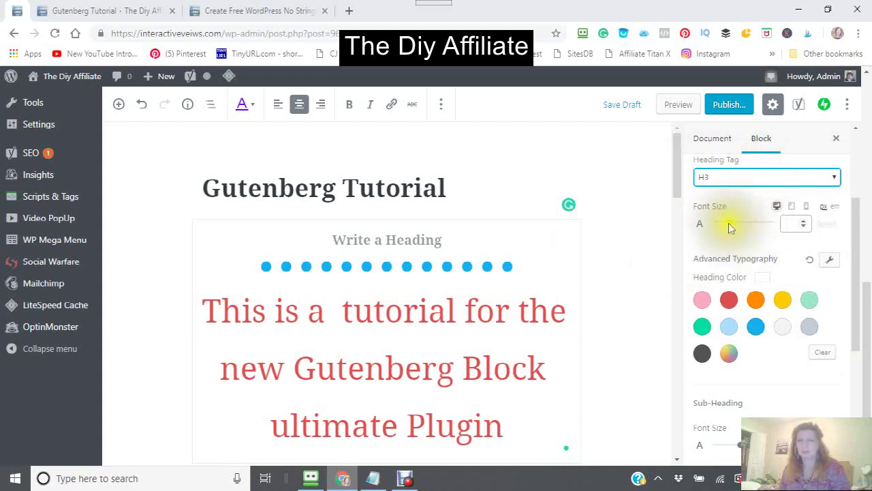
{"action": "left_click_drag", "start_coordinate": [727, 226], "coordinate": [705, 228]}
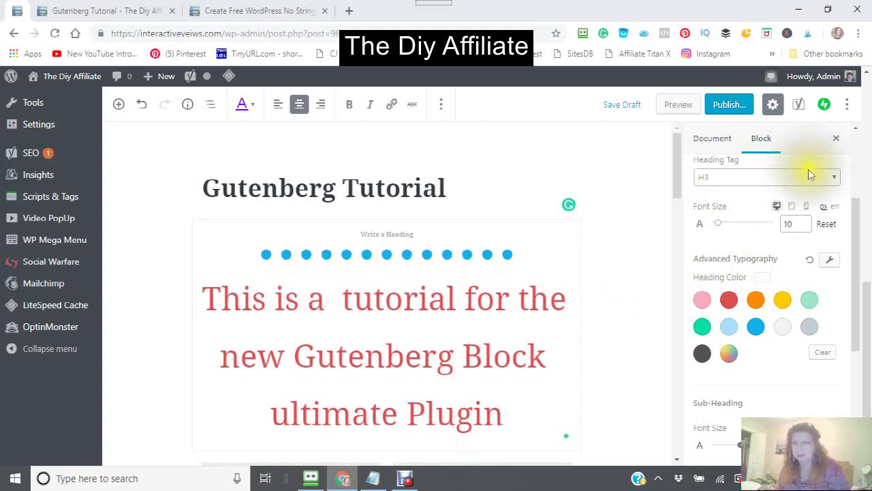
- Reduce the sub-heading font size of the Advanced Heading to 21 px
{"action": "scroll", "coordinate": [804, 171], "scroll_direction": "down", "scroll_amount": 2}
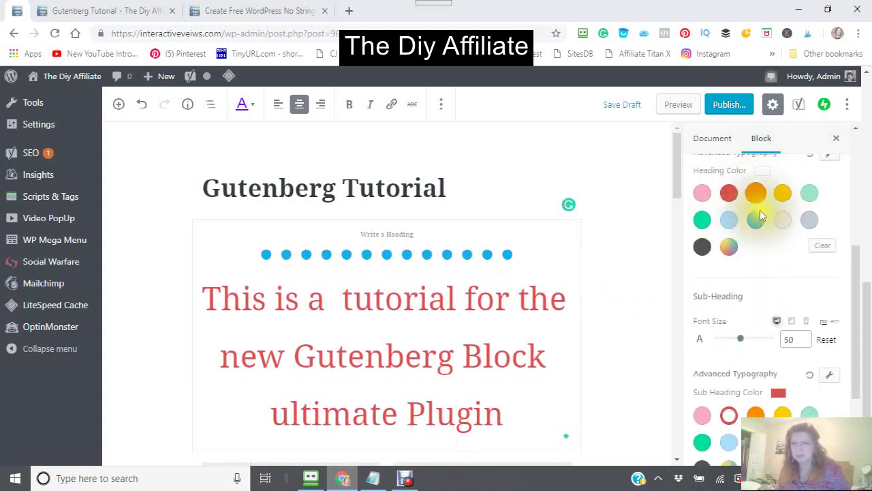
{"action": "scroll", "coordinate": [753, 229], "scroll_direction": "up", "scroll_amount": 2}
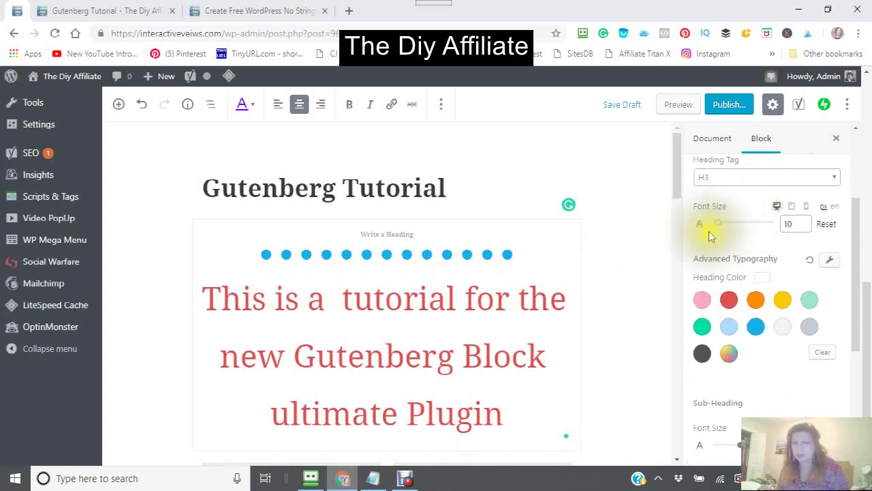
{"action": "scroll", "coordinate": [709, 228], "scroll_direction": "down", "scroll_amount": 4}
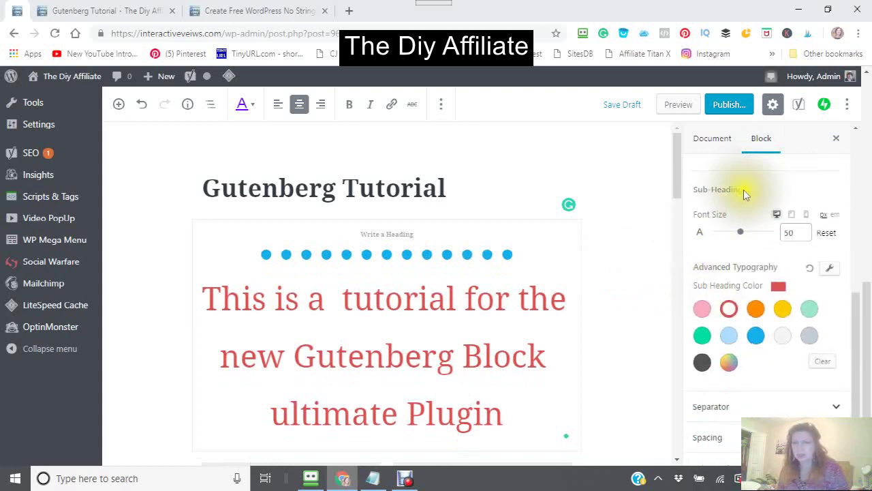
{"action": "left_click", "coordinate": [206, 306]}
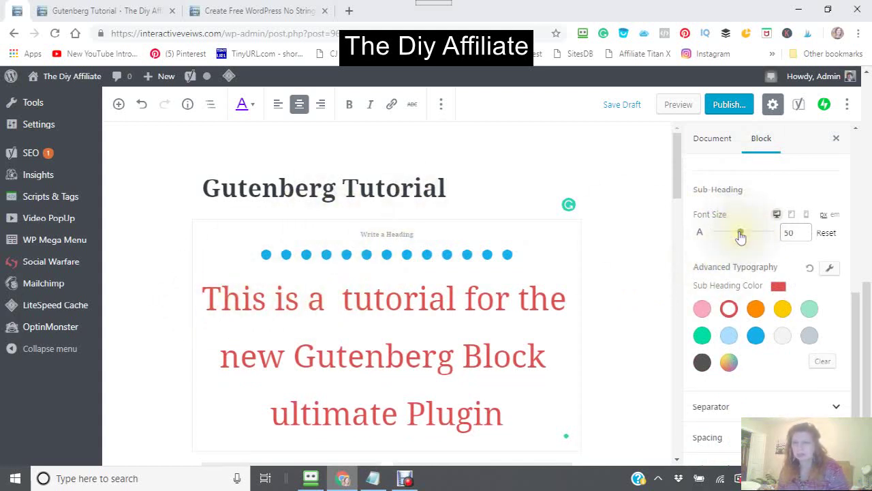
{"action": "mouse_move", "coordinate": [740, 236]}
{"action": "left_mouse_down"}
{"action": "mouse_move", "coordinate": [705, 231]}
{"action": "mouse_move", "coordinate": [736, 237]}
{"action": "mouse_move", "coordinate": [717, 237]}
{"action": "mouse_move", "coordinate": [725, 238]}
{"action": "left_mouse_up"}
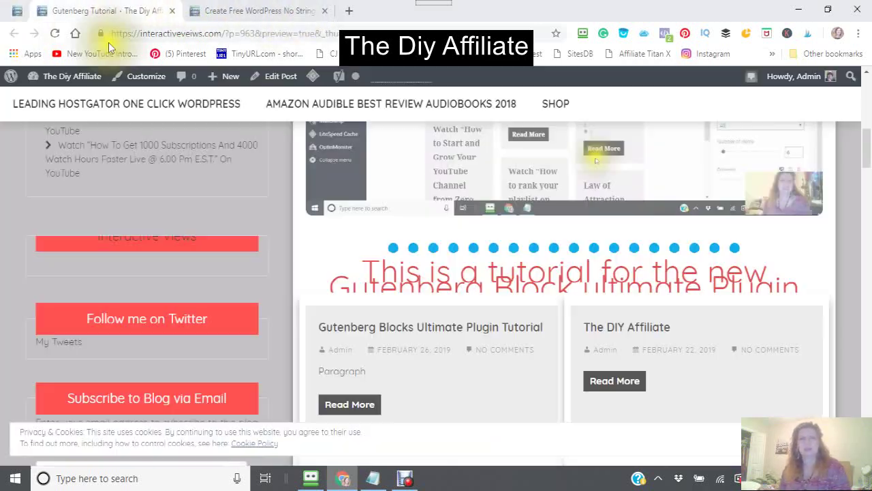
- Reload the post preview, check how the heading and the Post Grid are laid out, and return to the post editor
{"action": "left_click", "coordinate": [55, 33]}
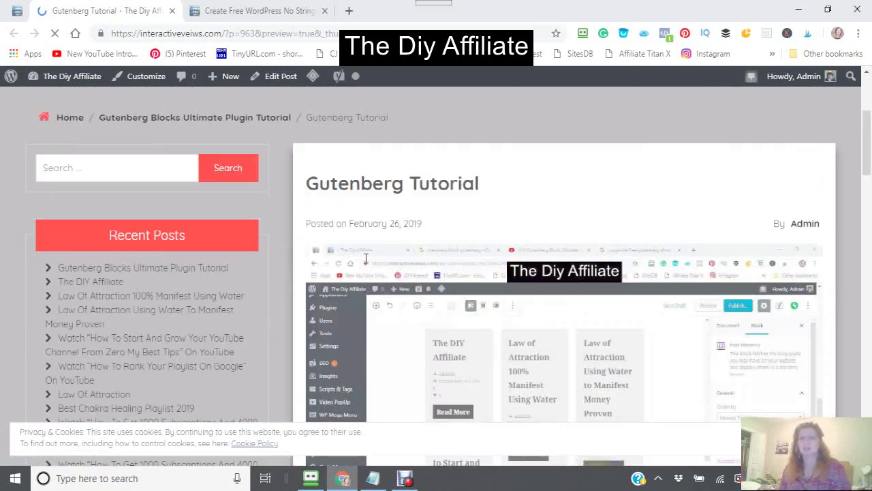
{"action": "scroll", "coordinate": [365, 263], "scroll_direction": "down", "scroll_amount": 5}
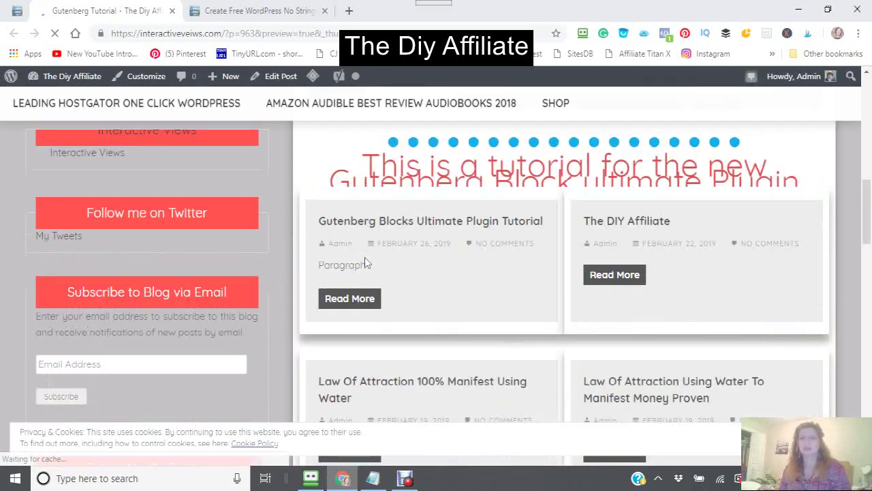
{"action": "scroll", "coordinate": [365, 262], "scroll_direction": "up", "scroll_amount": 2}
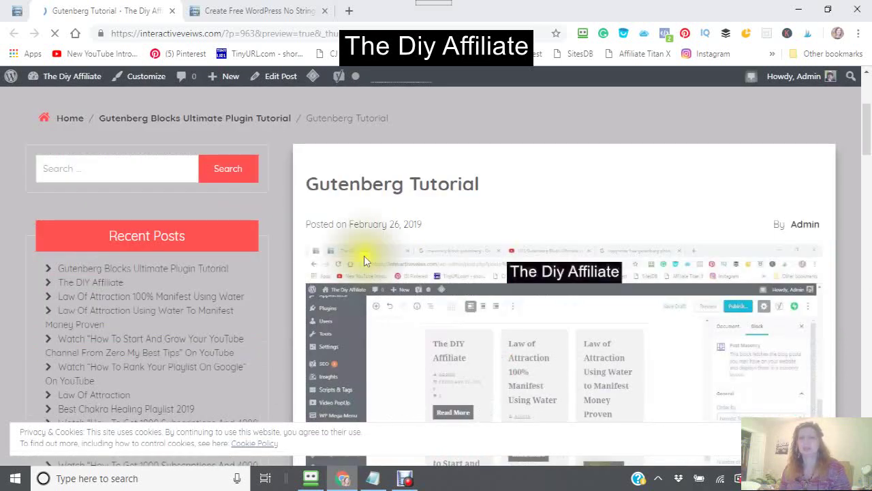
{"action": "scroll", "coordinate": [364, 259], "scroll_direction": "down", "scroll_amount": 3}
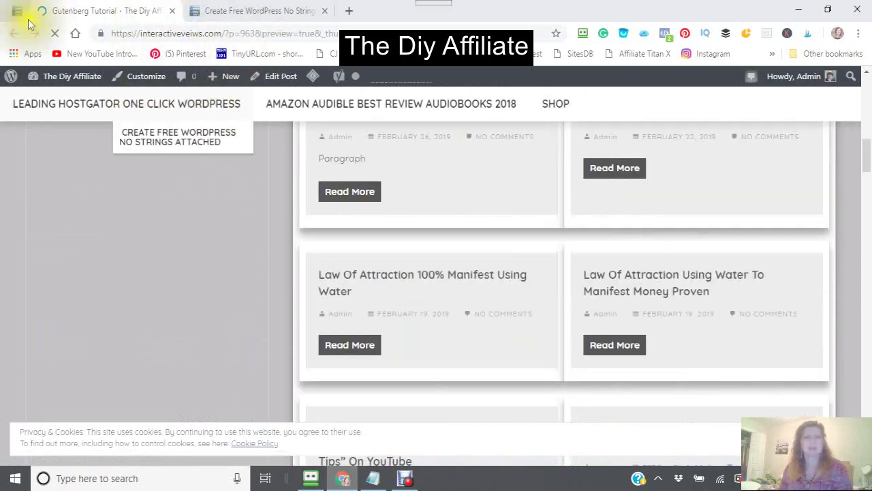
{"action": "left_click", "coordinate": [19, 17]}
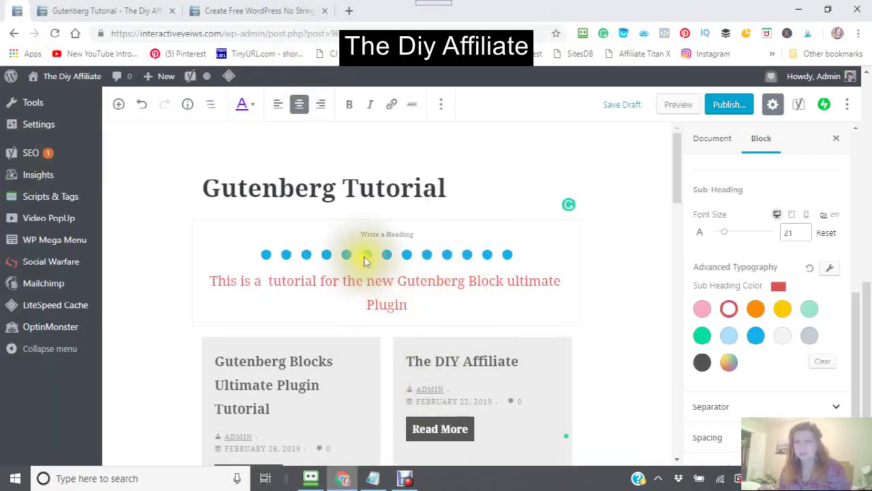
- Try several smaller and larger font sizes for the Advanced Heading's sub-heading and settle on 12 px
{"action": "left_click", "coordinate": [724, 232]}
{"action": "mouse_move", "coordinate": [724, 233]}
{"action": "left_mouse_down"}
{"action": "mouse_move", "coordinate": [704, 232]}
{"action": "mouse_move", "coordinate": [717, 234]}
{"action": "left_mouse_up"}
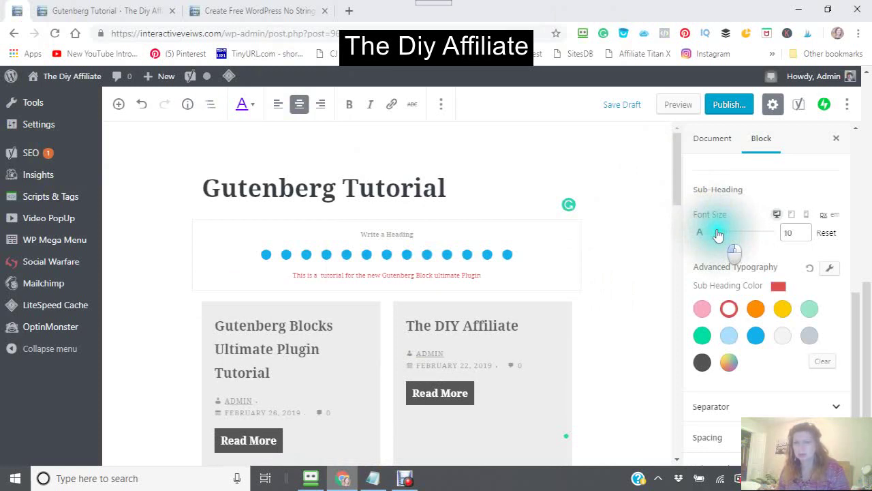
{"action": "left_click", "coordinate": [718, 234]}
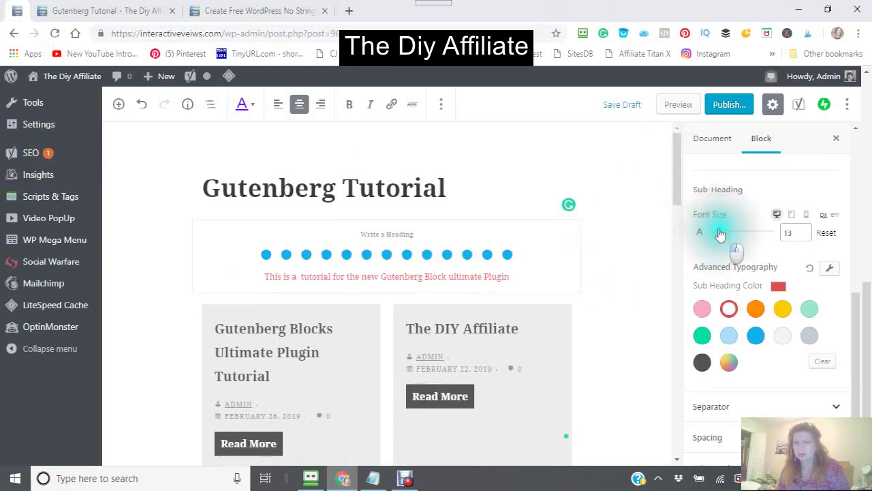
{"action": "left_click", "coordinate": [719, 234]}
{"action": "left_click_drag", "start_coordinate": [719, 234], "coordinate": [712, 234]}
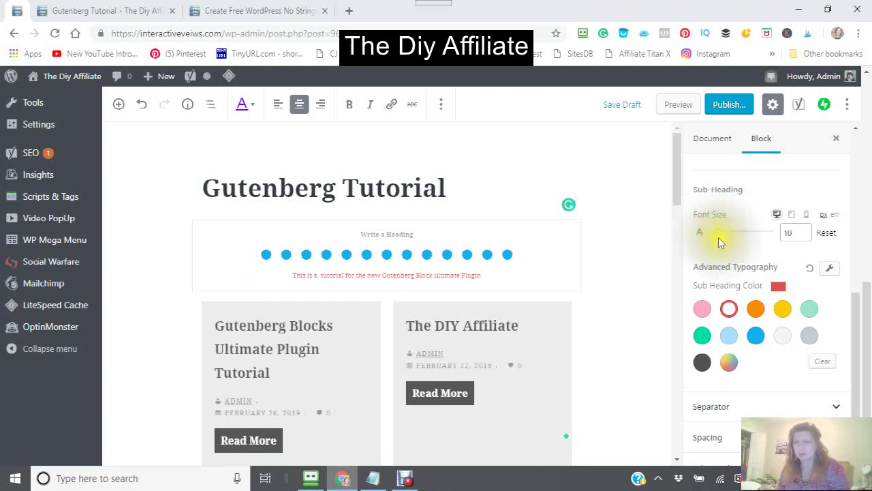
{"action": "left_click", "coordinate": [727, 234]}
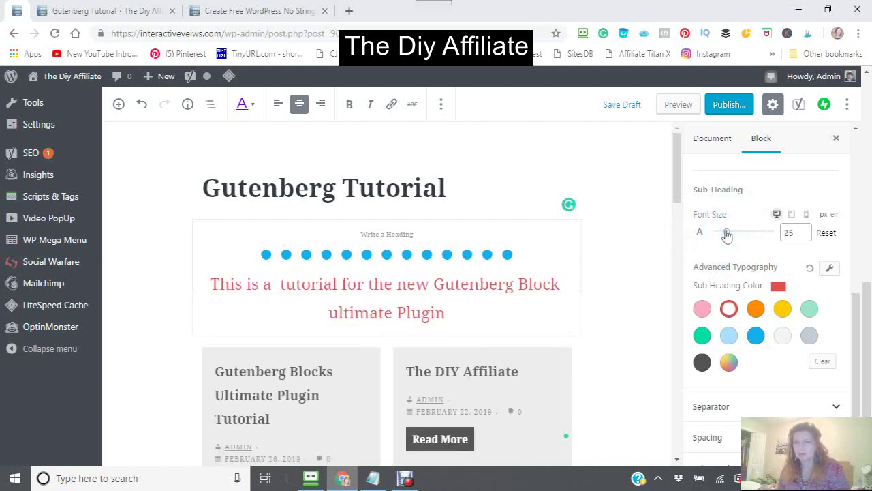
{"action": "left_click", "coordinate": [725, 235]}
{"action": "left_click_drag", "start_coordinate": [724, 235], "coordinate": [720, 233]}
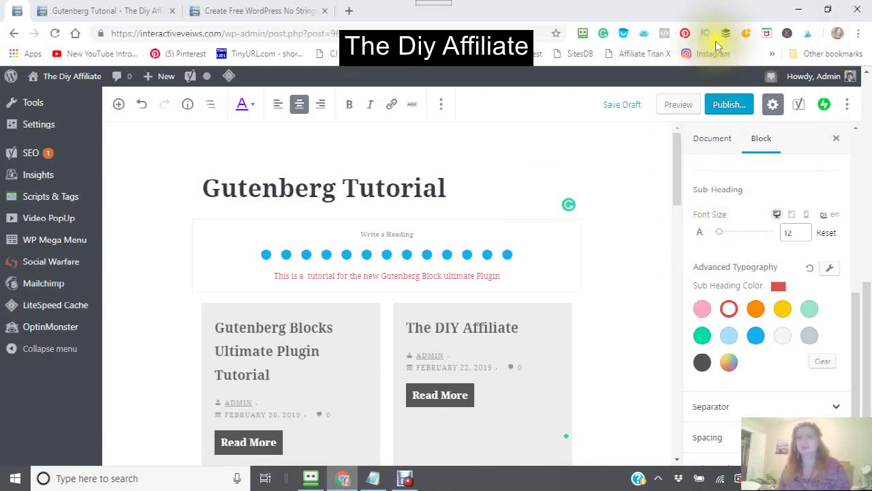
- Generate a new preview of the post, then return to the editor and view the end of the Post Grid
{"action": "left_click", "coordinate": [680, 108]}
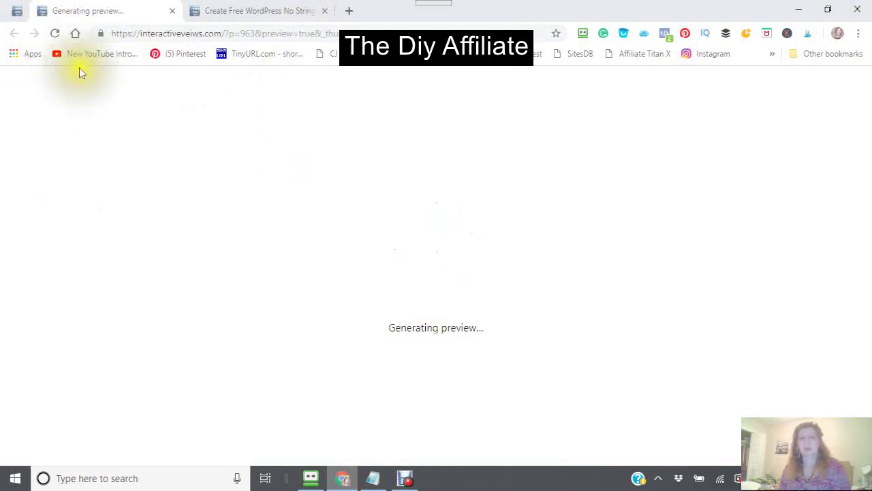
{"action": "left_click", "coordinate": [14, 10]}
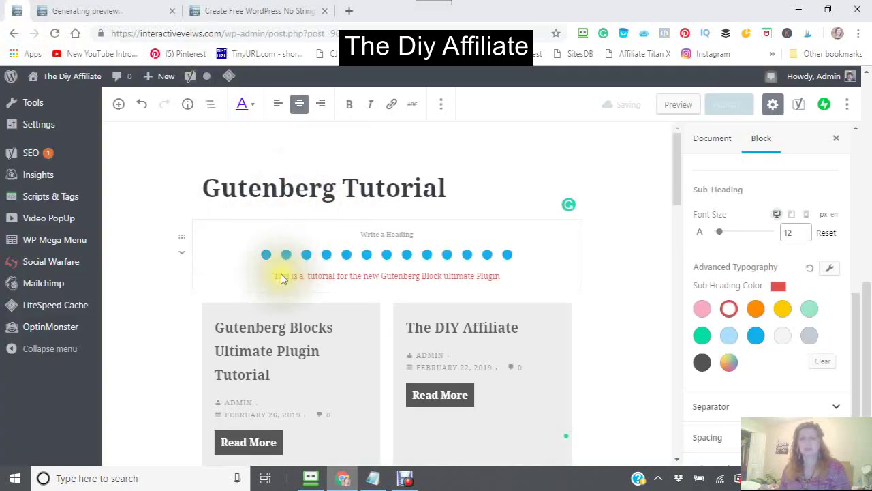
{"action": "scroll", "coordinate": [281, 276], "scroll_direction": "down", "scroll_amount": 10}
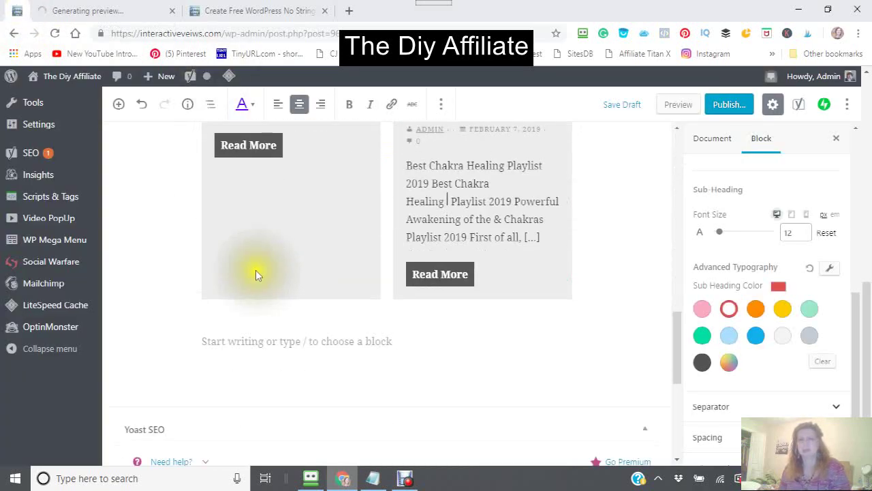
- Set the Advanced Heading's heading bottom spacing to 28 px and its separator bottom spacing to 24 px
{"action": "left_click", "coordinate": [726, 430]}
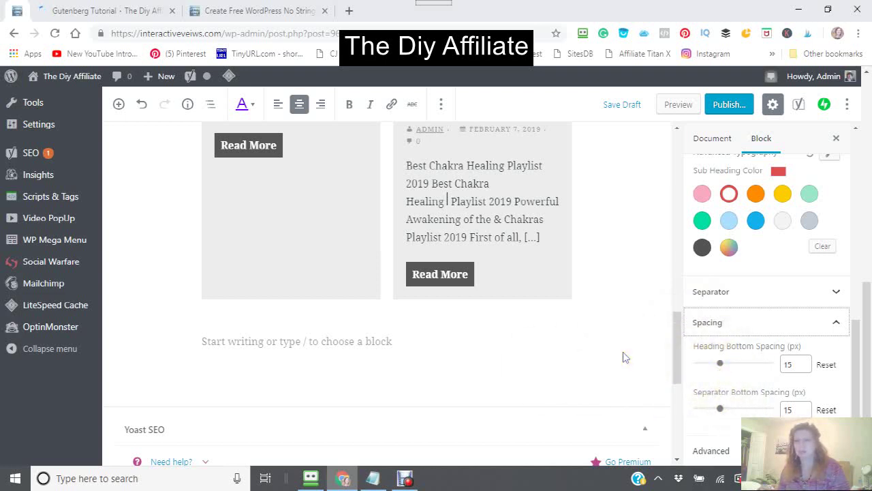
{"action": "left_click_drag", "start_coordinate": [717, 366], "coordinate": [736, 375]}
{"action": "left_click", "coordinate": [739, 368]}
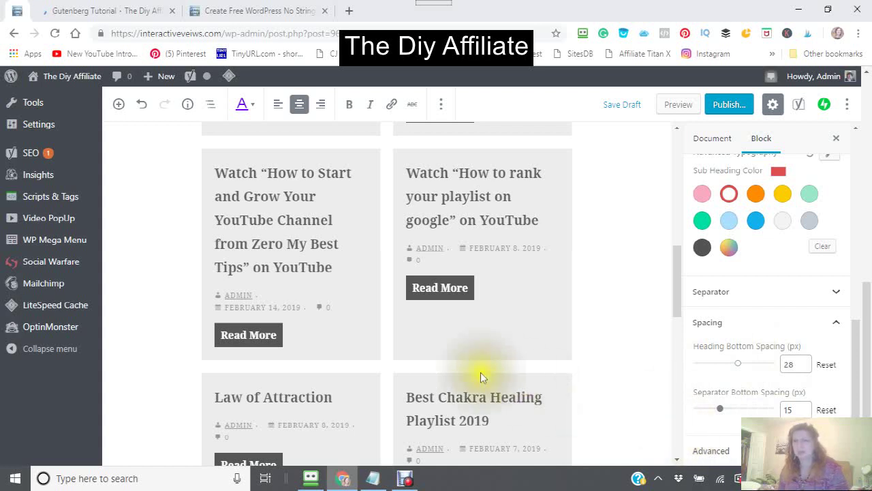
{"action": "left_click", "coordinate": [719, 410]}
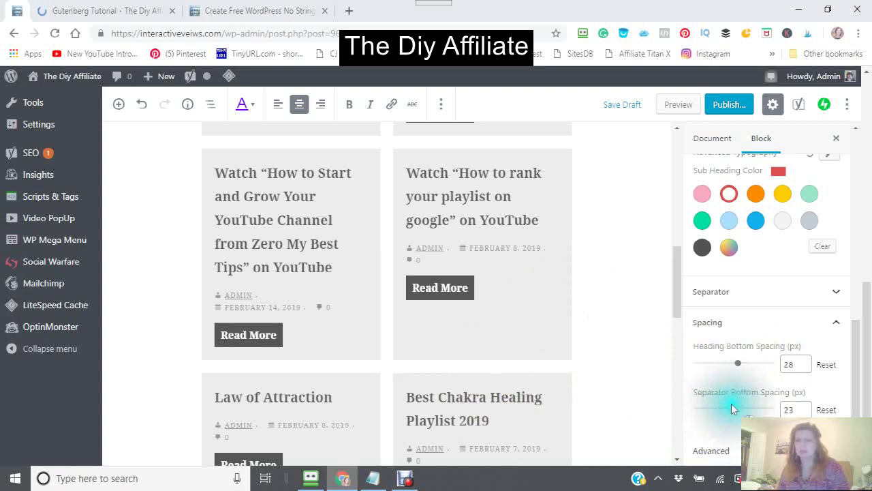
{"action": "left_click_drag", "start_coordinate": [731, 403], "coordinate": [732, 408]}
- Review the Post Grid, the Advanced Heading's typography settings and the respaced heading in the post
{"action": "scroll", "coordinate": [588, 367], "scroll_direction": "down", "scroll_amount": 3}
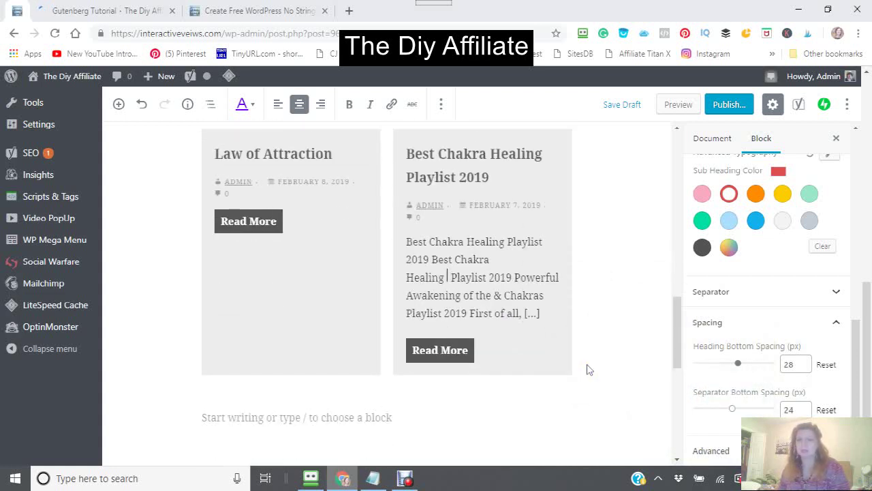
{"action": "scroll", "coordinate": [589, 369], "scroll_direction": "down", "scroll_amount": 1}
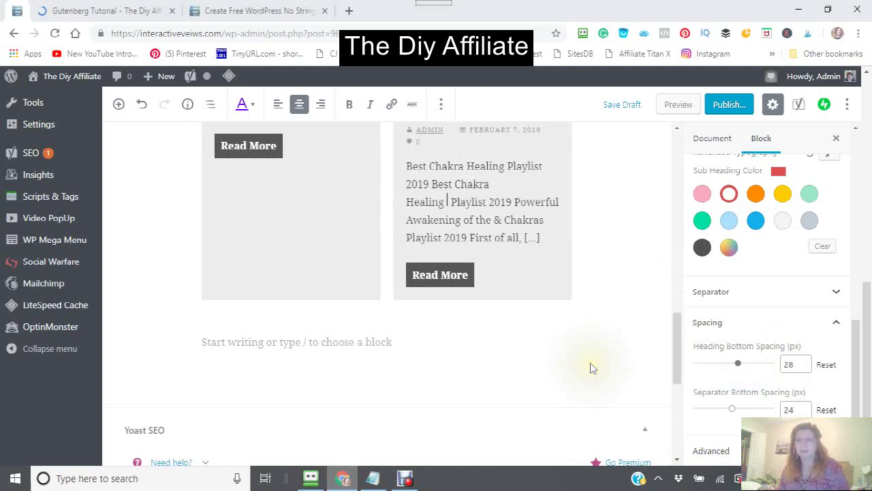
{"action": "scroll", "coordinate": [590, 367], "scroll_direction": "up", "scroll_amount": 3}
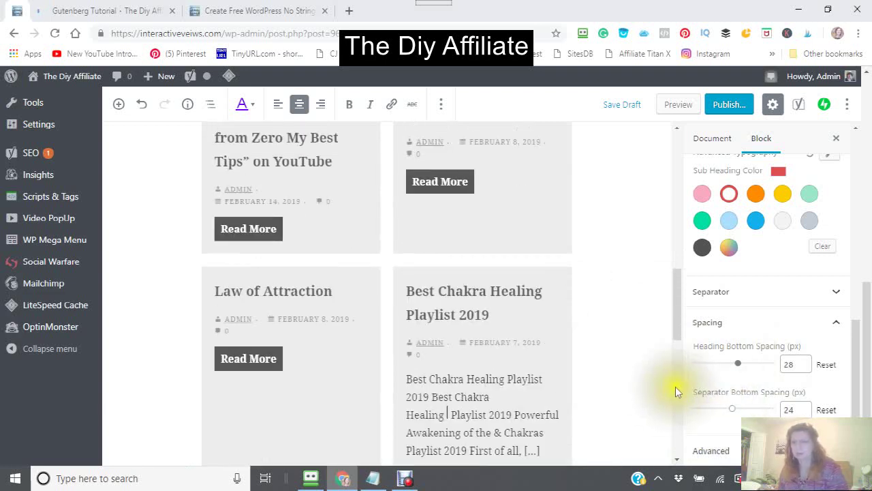
{"action": "scroll", "coordinate": [675, 386], "scroll_direction": "down", "scroll_amount": 2}
{"action": "scroll", "coordinate": [696, 405], "scroll_direction": "up", "scroll_amount": 5}
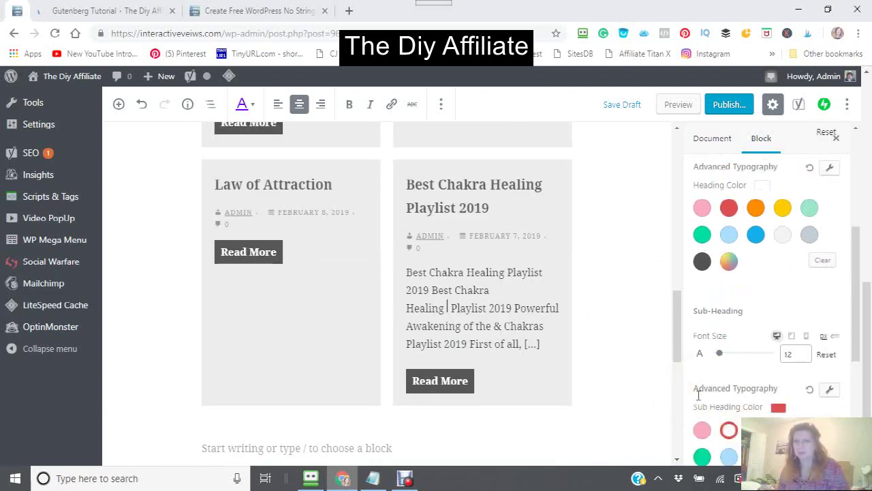
{"action": "scroll", "coordinate": [698, 395], "scroll_direction": "down", "scroll_amount": 3}
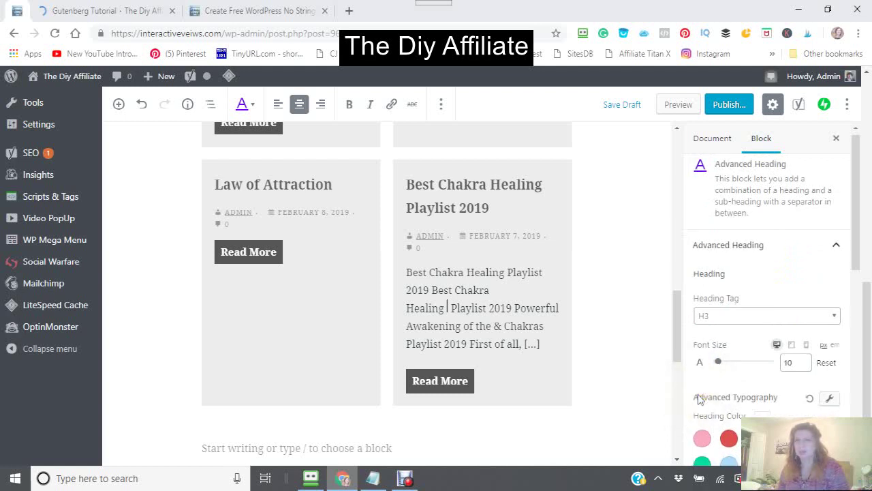
{"action": "scroll", "coordinate": [658, 362], "scroll_direction": "down", "scroll_amount": 2}
{"action": "scroll", "coordinate": [658, 362], "scroll_direction": "down", "scroll_amount": 2}
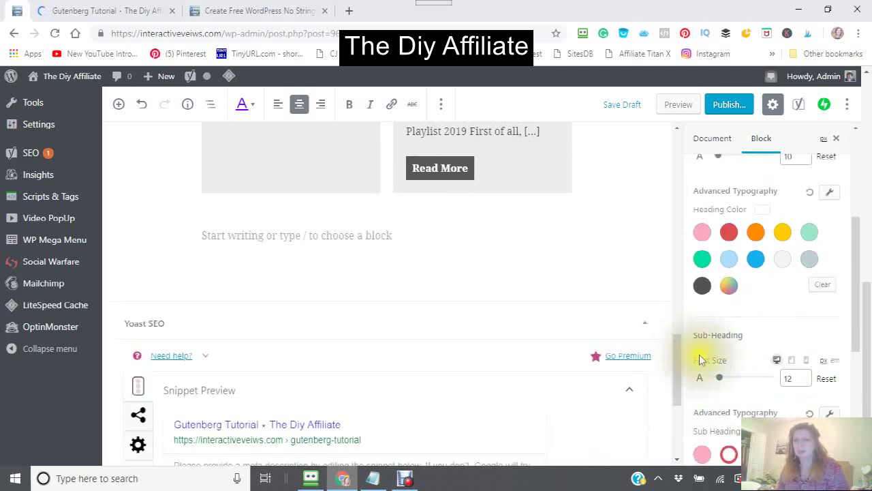
{"action": "scroll", "coordinate": [707, 367], "scroll_direction": "down", "scroll_amount": 3}
{"action": "scroll", "coordinate": [708, 371], "scroll_direction": "up", "scroll_amount": 6}
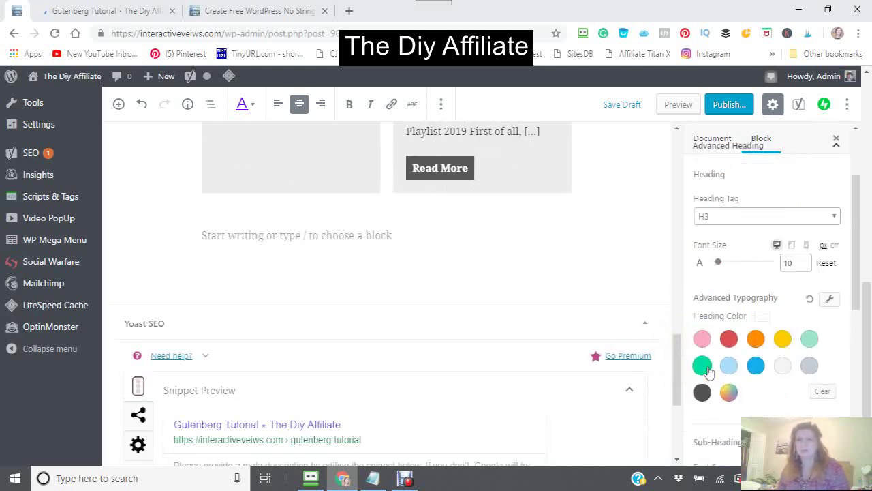
{"action": "scroll", "coordinate": [364, 204], "scroll_direction": "up", "scroll_amount": 15}
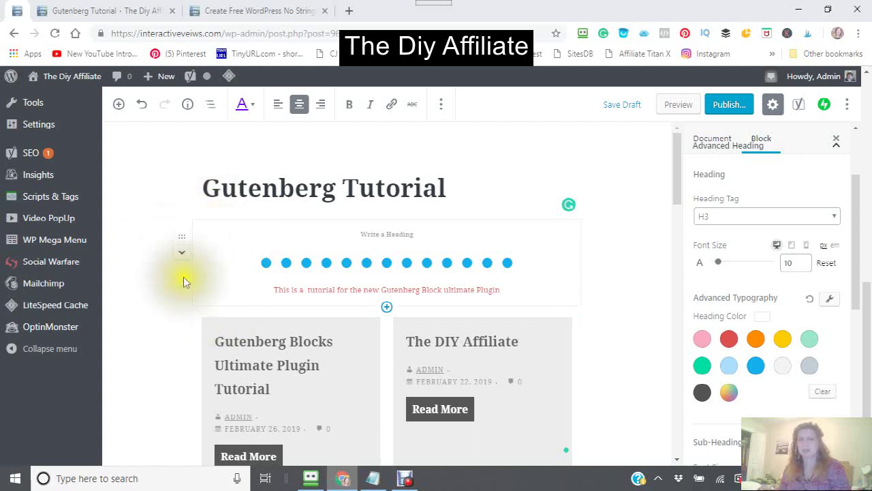
{"action": "left_click", "coordinate": [186, 327]}
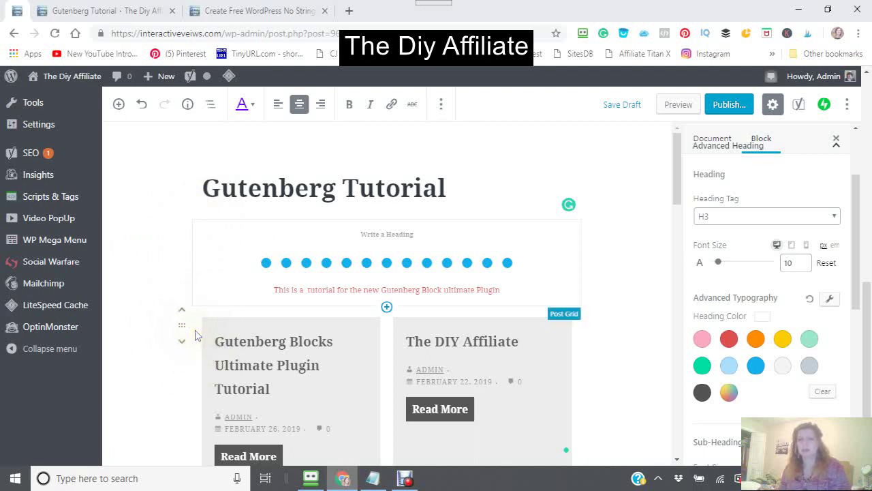
- Review the Advanced Heading and Post Grid in the editor, and compare them with their appearance in the post preview
{"action": "left_click", "coordinate": [188, 327]}
{"action": "left_click_drag", "start_coordinate": [189, 332], "coordinate": [164, 276]}
{"action": "scroll", "coordinate": [158, 335], "scroll_direction": "down", "scroll_amount": 9}
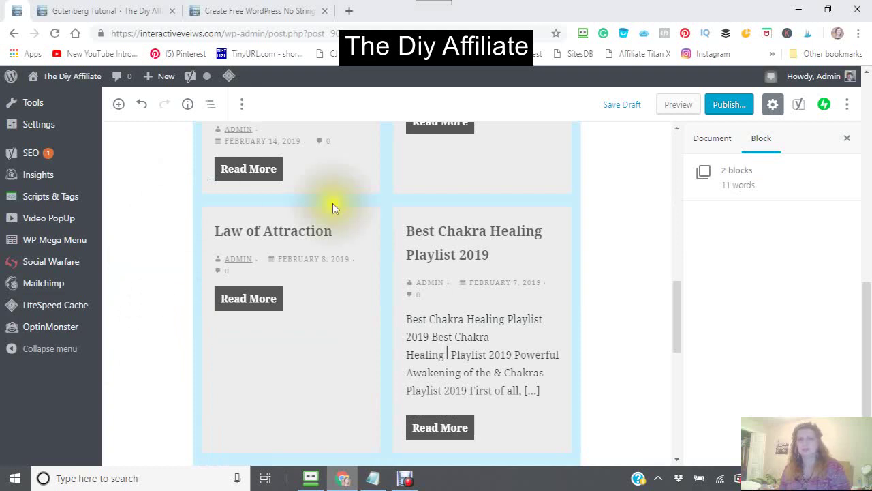
{"action": "left_click", "coordinate": [548, 190]}
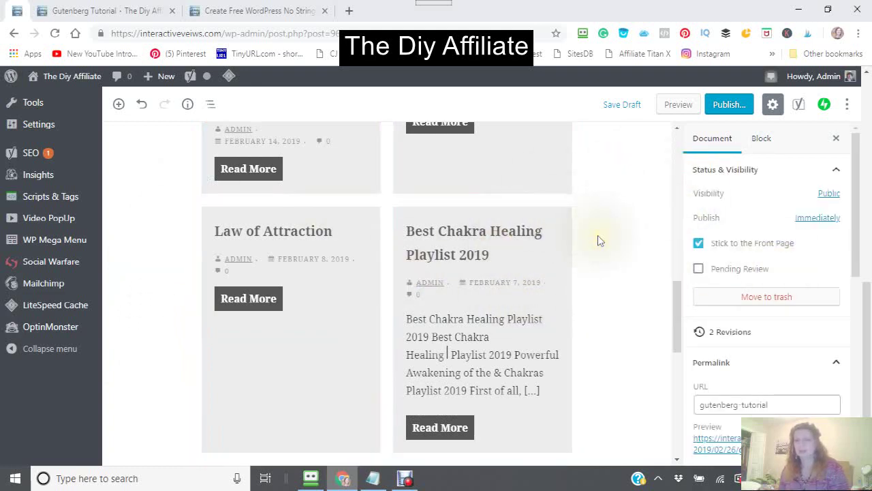
{"action": "scroll", "coordinate": [606, 243], "scroll_direction": "down", "scroll_amount": 3}
{"action": "scroll", "coordinate": [608, 245], "scroll_direction": "up", "scroll_amount": 8}
{"action": "scroll", "coordinate": [608, 245], "scroll_direction": "up", "scroll_amount": 5}
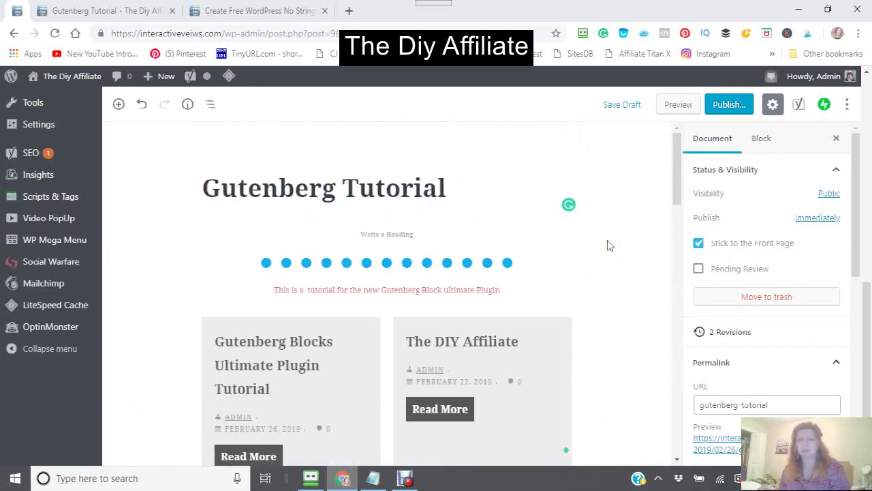
{"action": "scroll", "coordinate": [609, 204], "scroll_direction": "down", "scroll_amount": 3}
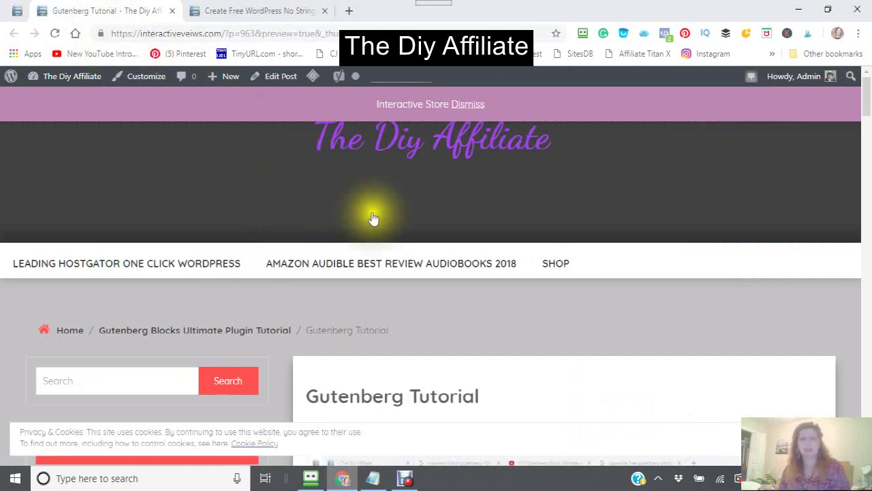
{"action": "scroll", "coordinate": [334, 225], "scroll_direction": "down", "scroll_amount": 5}
{"action": "scroll", "coordinate": [342, 248], "scroll_direction": "down", "scroll_amount": 5}
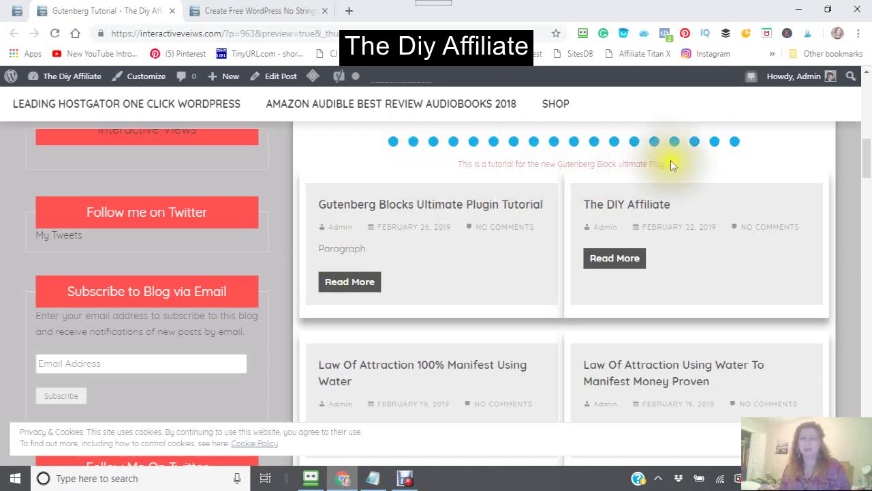
{"action": "scroll", "coordinate": [494, 289], "scroll_direction": "down", "scroll_amount": 10}
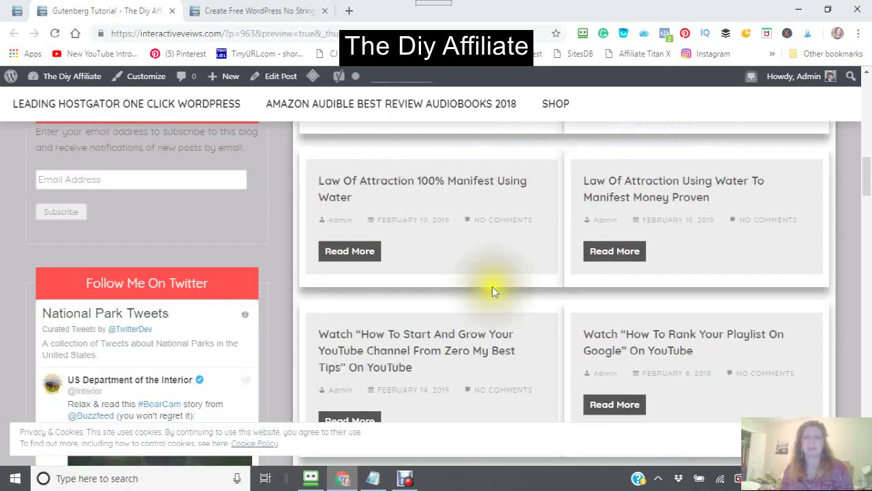
{"action": "scroll", "coordinate": [493, 291], "scroll_direction": "up", "scroll_amount": 10}
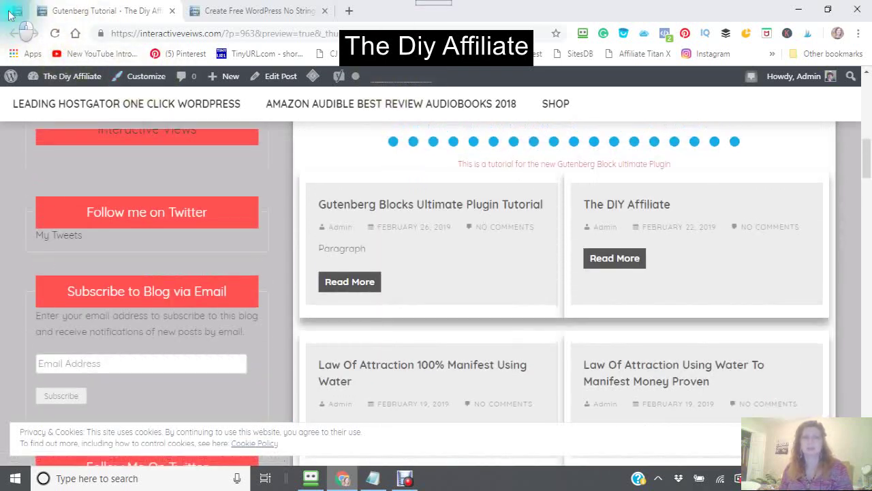
- Return to the post editor and insert a Post Masonry block from the Ultimate Addons Blocks
{"action": "left_click", "coordinate": [11, 15]}
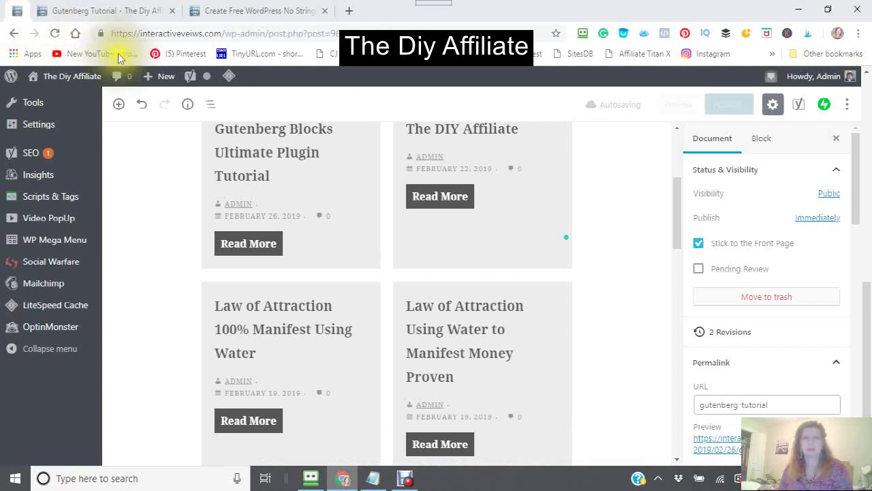
{"action": "scroll", "coordinate": [169, 220], "scroll_direction": "up", "scroll_amount": 3}
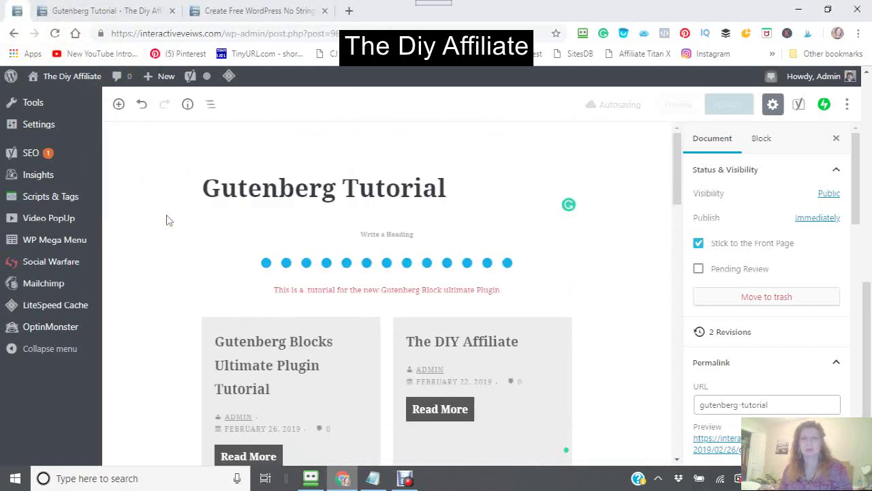
{"action": "left_click", "coordinate": [118, 105]}
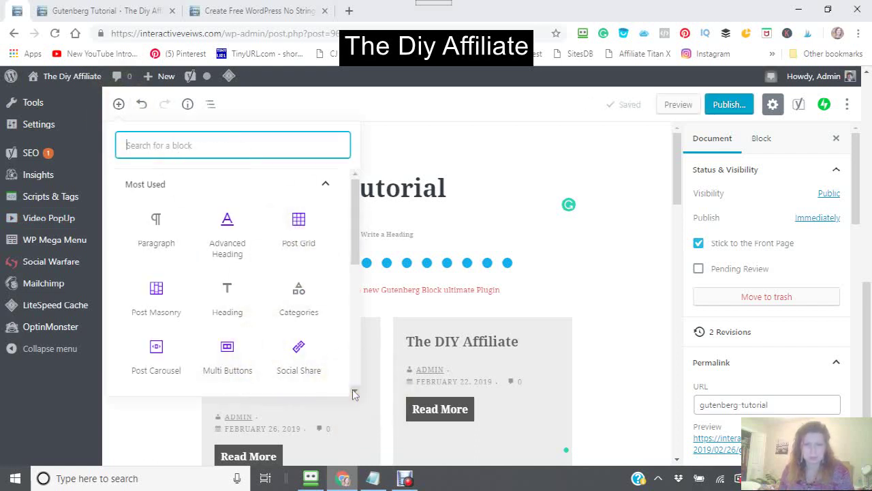
{"action": "scroll", "coordinate": [352, 389], "scroll_direction": "down", "scroll_amount": 5}
{"action": "scroll", "coordinate": [353, 389], "scroll_direction": "down", "scroll_amount": 2}
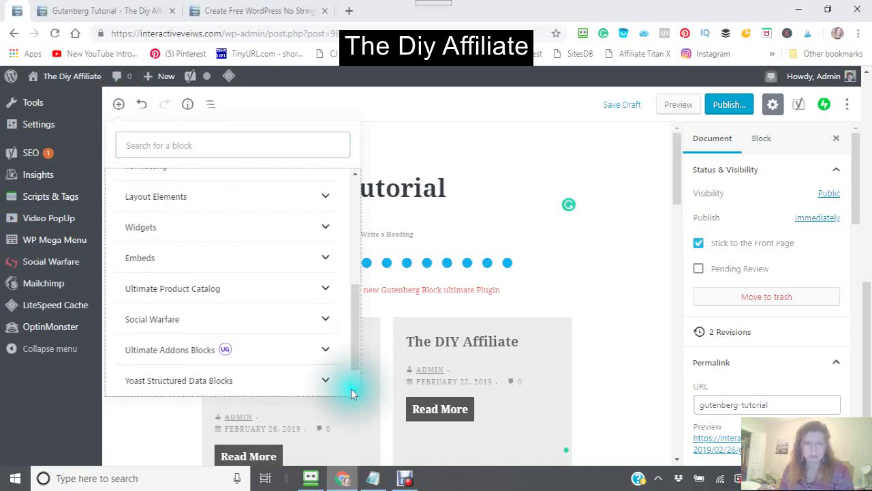
{"action": "scroll", "coordinate": [351, 392], "scroll_direction": "down", "scroll_amount": 2}
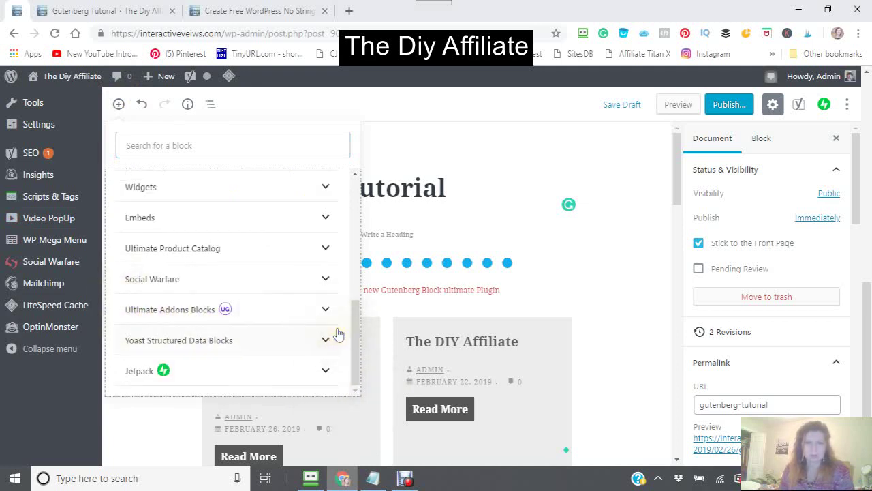
{"action": "left_click", "coordinate": [325, 309]}
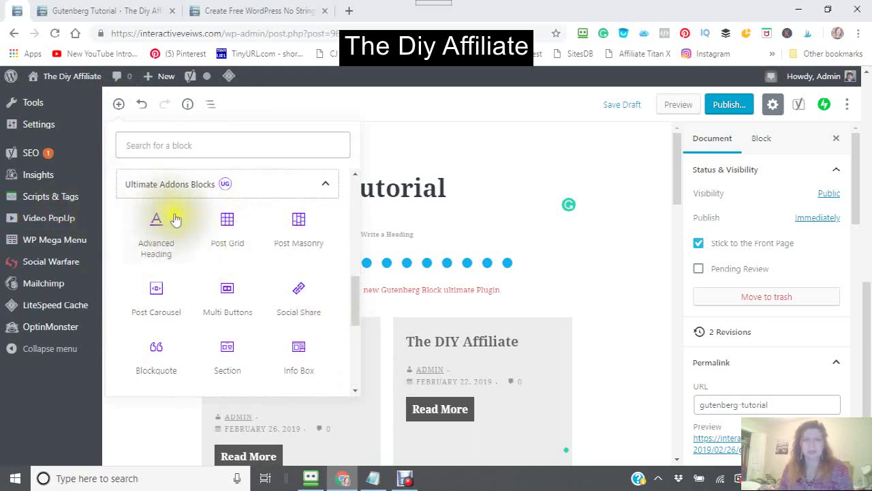
{"action": "left_click", "coordinate": [298, 231]}
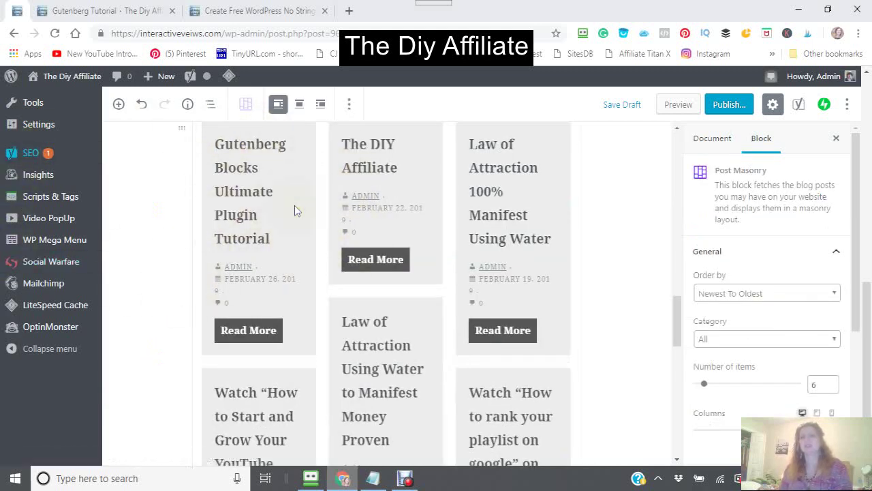
- Compare the layout of the new Post Masonry block with the Post Grid above it
{"action": "scroll", "coordinate": [294, 204], "scroll_direction": "up", "scroll_amount": 3}
{"action": "scroll", "coordinate": [294, 210], "scroll_direction": "up", "scroll_amount": 1}
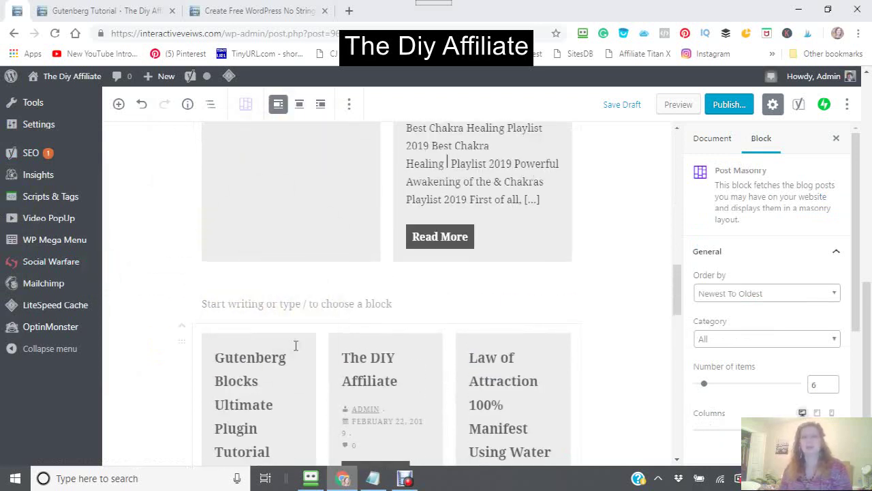
{"action": "scroll", "coordinate": [295, 345], "scroll_direction": "down", "scroll_amount": 3}
{"action": "scroll", "coordinate": [295, 344], "scroll_direction": "down", "scroll_amount": 1}
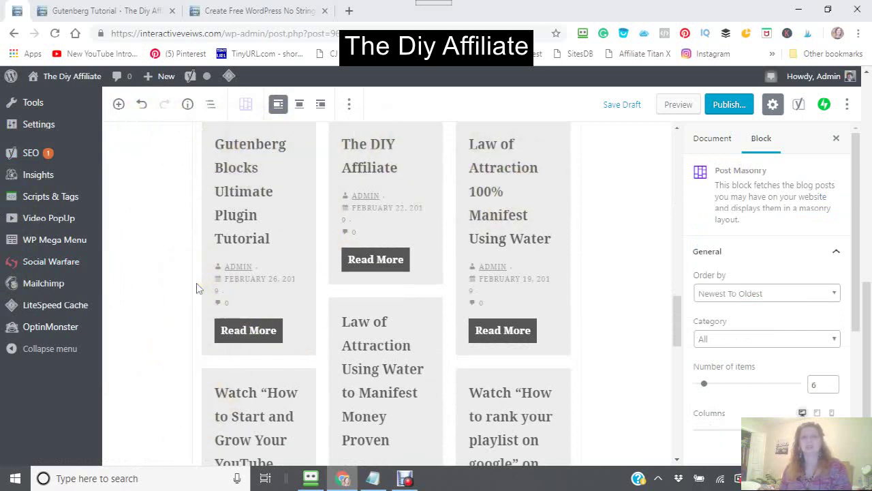
{"action": "scroll", "coordinate": [205, 198], "scroll_direction": "up", "scroll_amount": 4}
{"action": "scroll", "coordinate": [206, 196], "scroll_direction": "up", "scroll_amount": 5}
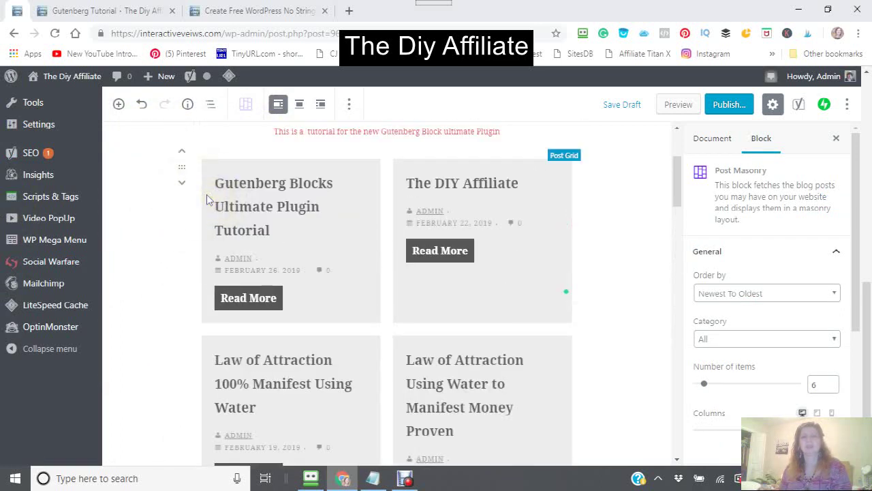
{"action": "scroll", "coordinate": [203, 209], "scroll_direction": "down", "scroll_amount": 8}
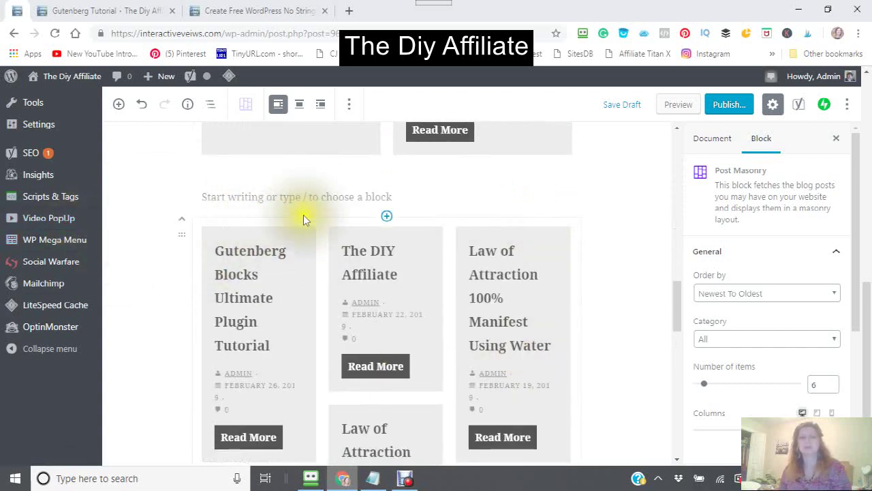
{"action": "scroll", "coordinate": [304, 227], "scroll_direction": "down", "scroll_amount": 3}
{"action": "scroll", "coordinate": [302, 226], "scroll_direction": "up", "scroll_amount": 2}
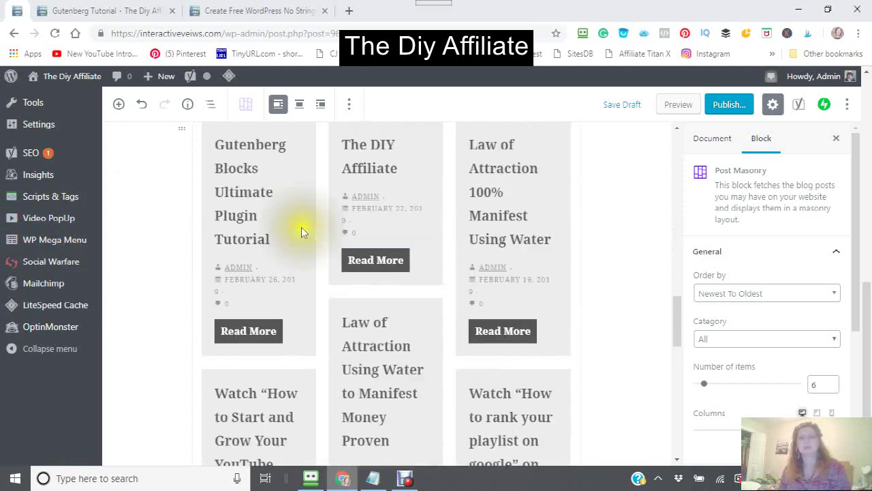
- Set the Post Masonry block's post order to Oldest To Newest
{"action": "left_click", "coordinate": [834, 295]}
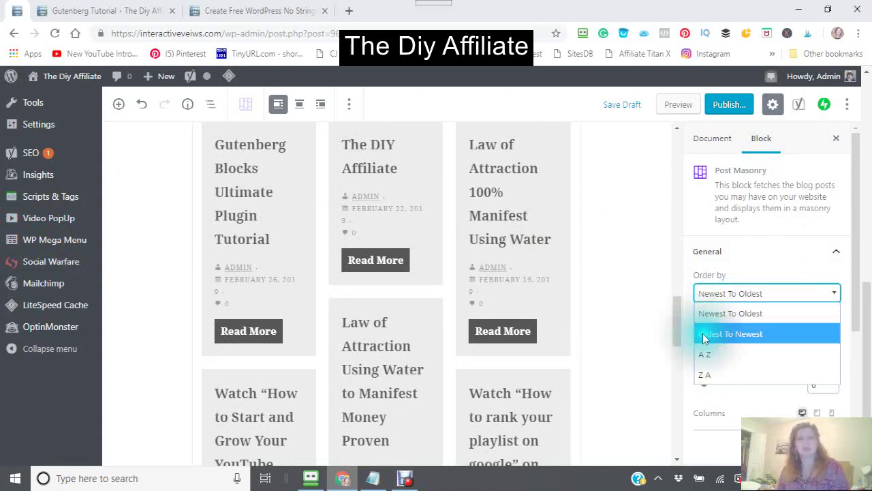
{"action": "left_click", "coordinate": [691, 342]}
{"action": "key", "text": "Down"}
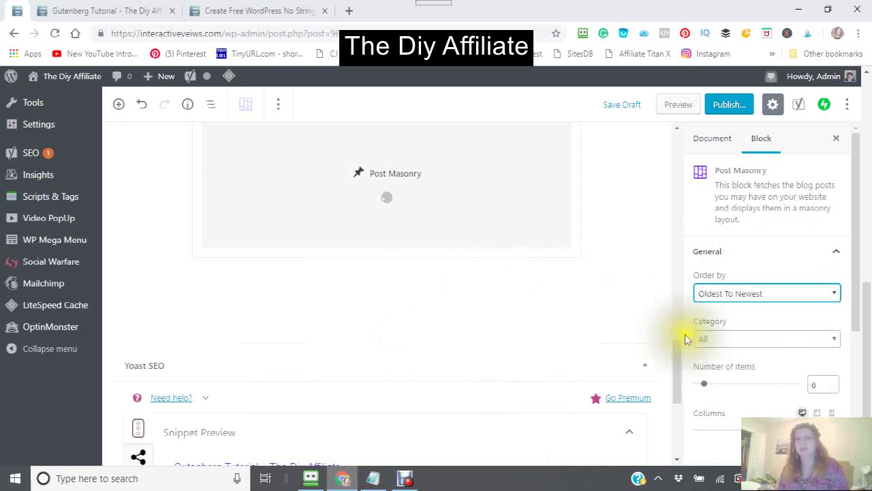
- Filter the Post Masonry block by the category Gutenberg Blocks Ultimate Plugin Tutorial and view the filtered layout
{"action": "left_click", "coordinate": [834, 339]}
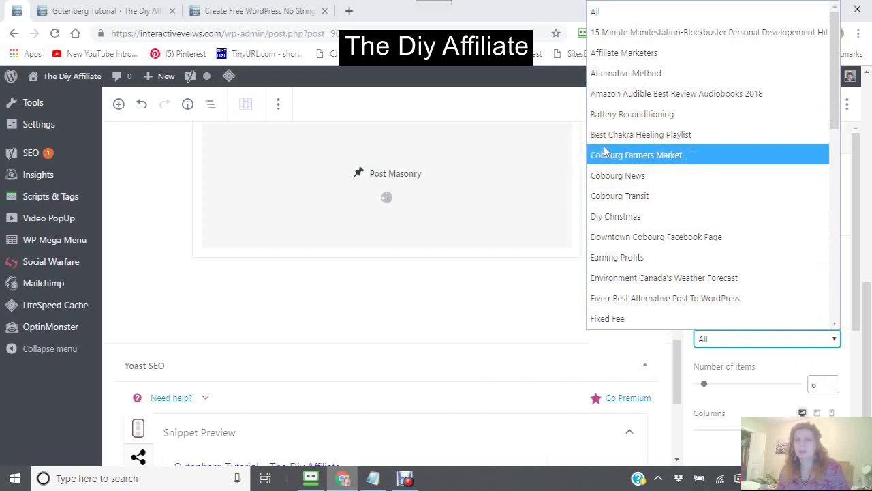
{"action": "scroll", "coordinate": [611, 300], "scroll_direction": "down", "scroll_amount": 7}
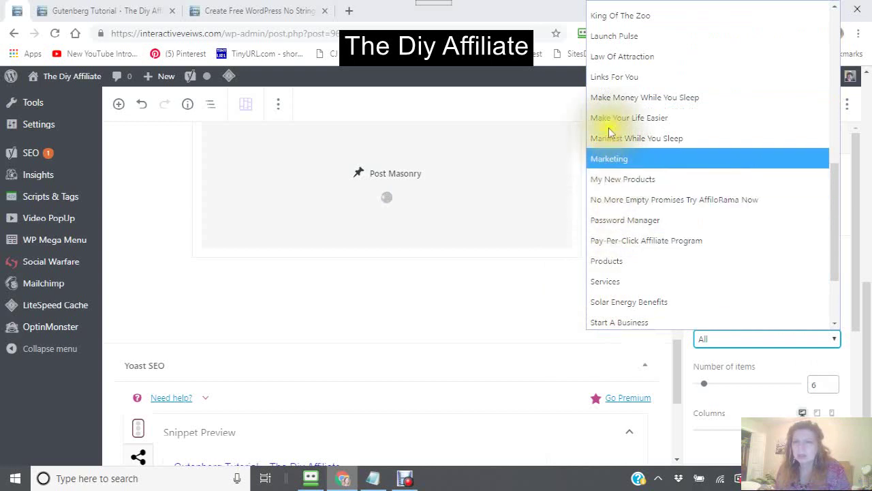
{"action": "scroll", "coordinate": [609, 66], "scroll_direction": "up", "scroll_amount": 3}
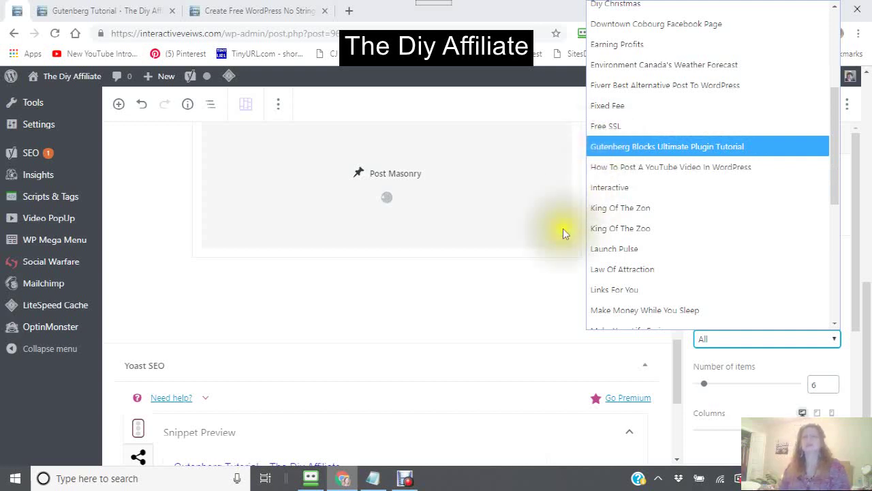
{"action": "key", "text": "Return"}
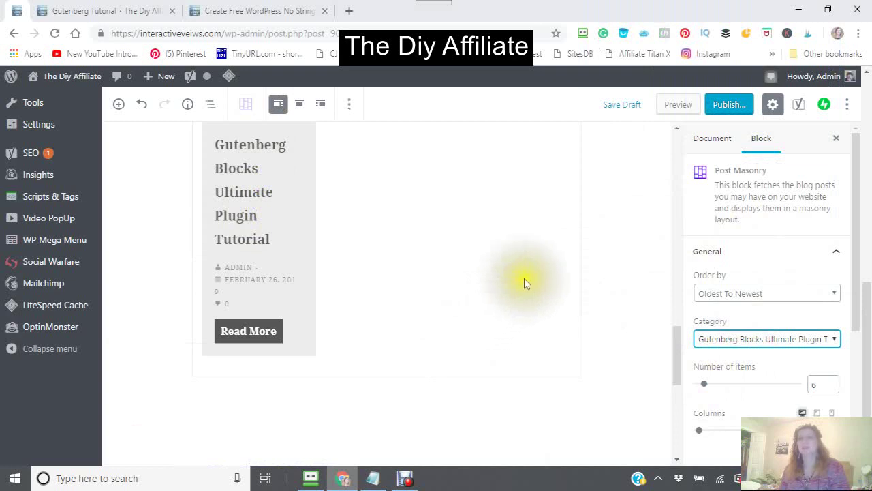
{"action": "scroll", "coordinate": [523, 279], "scroll_direction": "up", "scroll_amount": 3}
{"action": "scroll", "coordinate": [523, 276], "scroll_direction": "up", "scroll_amount": 1}
{"action": "scroll", "coordinate": [522, 276], "scroll_direction": "down", "scroll_amount": 4}
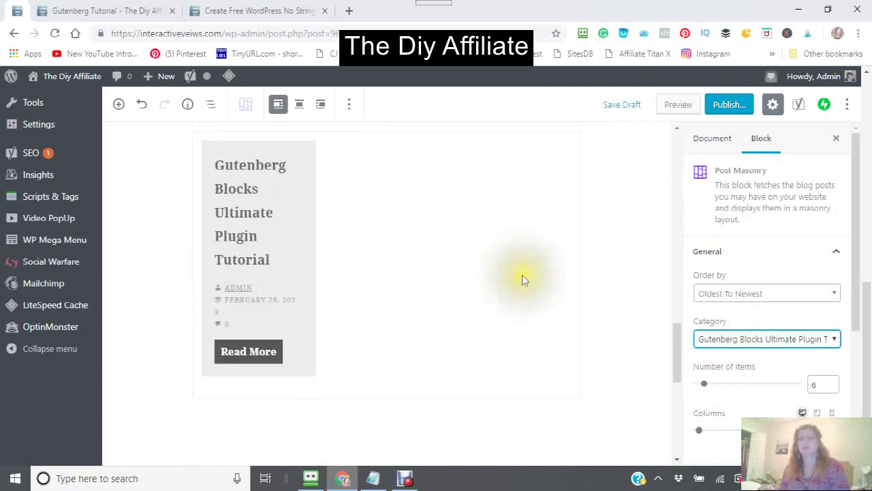
{"action": "scroll", "coordinate": [296, 194], "scroll_direction": "up", "scroll_amount": 2}
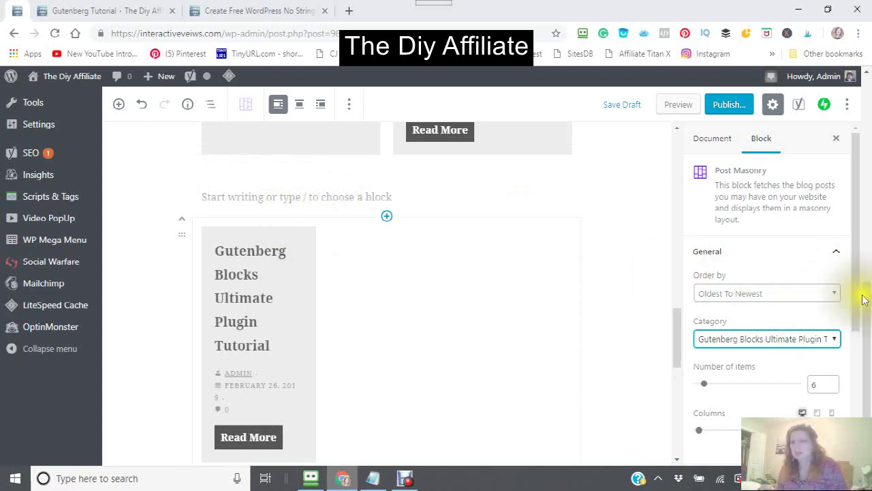
- Set the Post Masonry block's category to Affiliate Marketers
{"action": "left_click", "coordinate": [835, 340]}
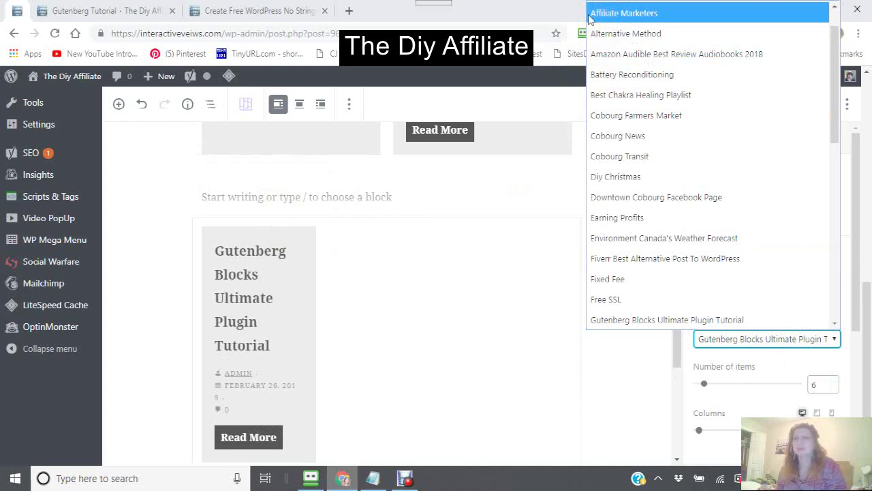
{"action": "key", "text": "Escape"}
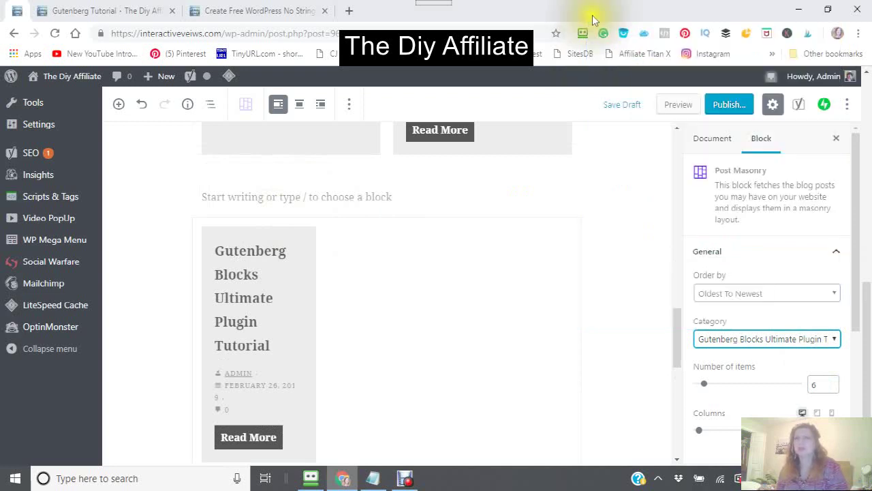
{"action": "key", "text": "Up"}
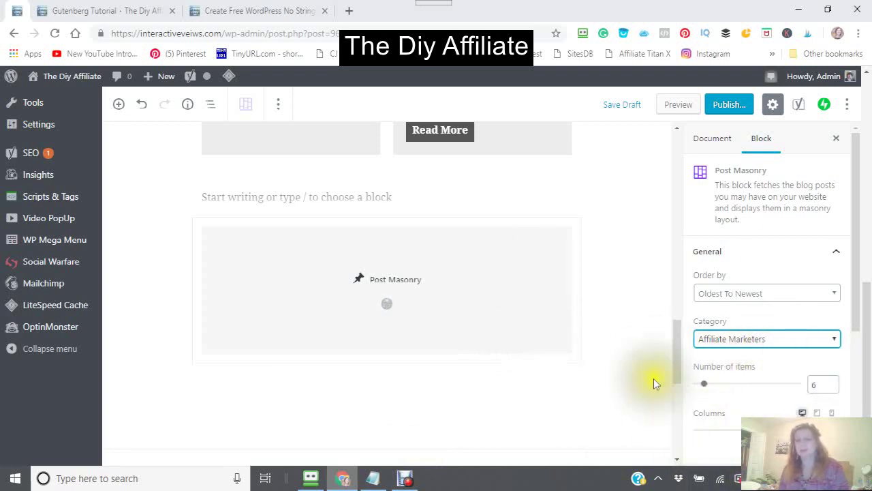
{"action": "left_click", "coordinate": [689, 384]}
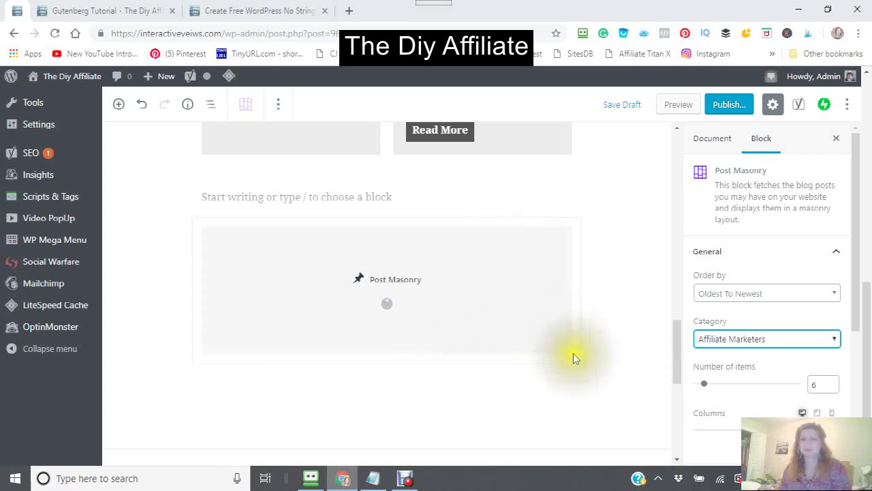
- Check the Post Masonry block in the post and look over its remaining settings groups
{"action": "scroll", "coordinate": [569, 319], "scroll_direction": "down", "scroll_amount": 3}
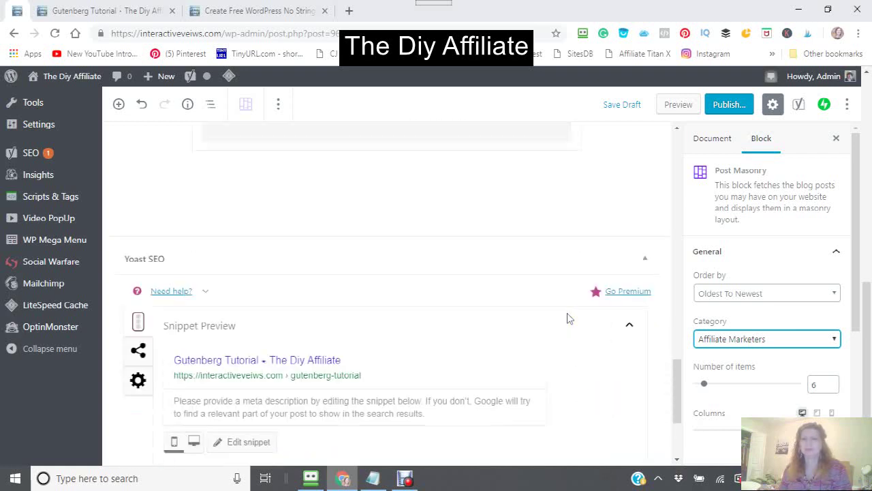
{"action": "scroll", "coordinate": [569, 318], "scroll_direction": "up", "scroll_amount": 3}
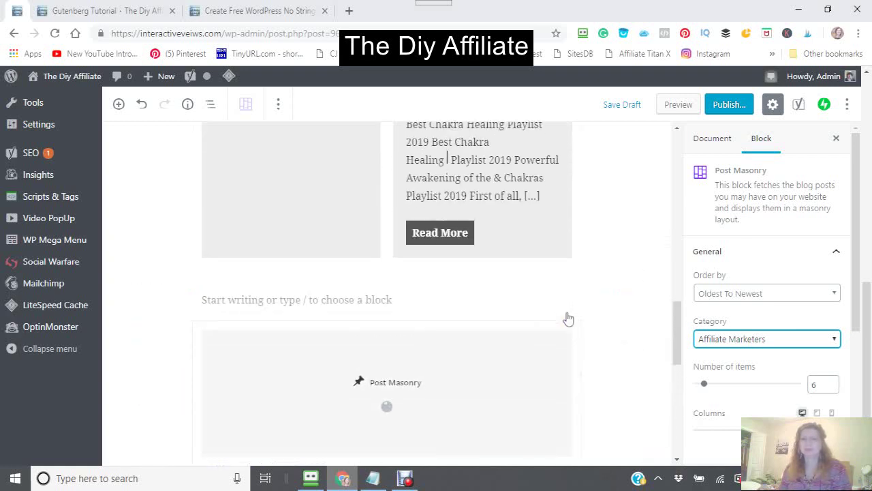
{"action": "scroll", "coordinate": [569, 318], "scroll_direction": "down", "scroll_amount": 2}
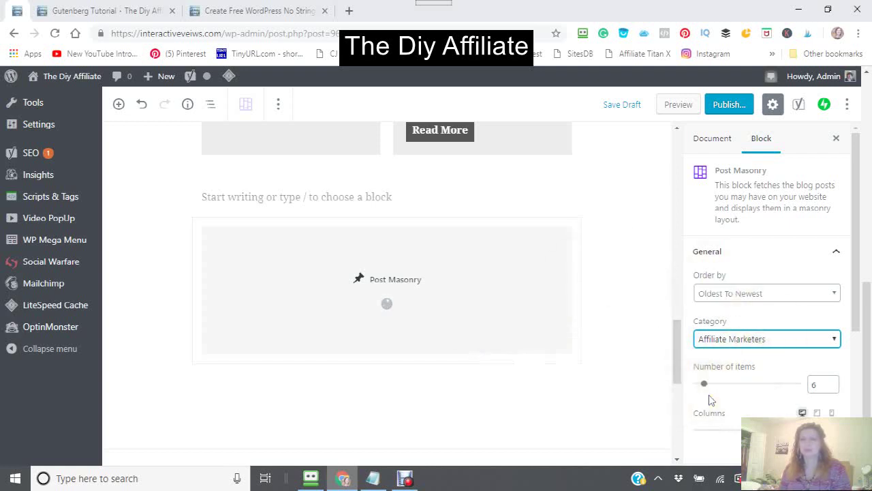
{"action": "scroll", "coordinate": [709, 401], "scroll_direction": "down", "scroll_amount": 3}
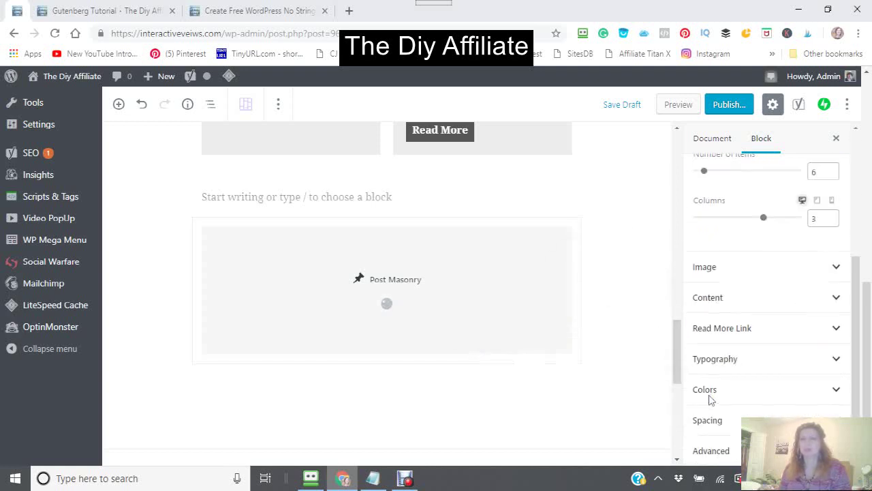
- Set the Post Masonry block's featured image size to Medium
{"action": "left_click", "coordinate": [836, 268]}
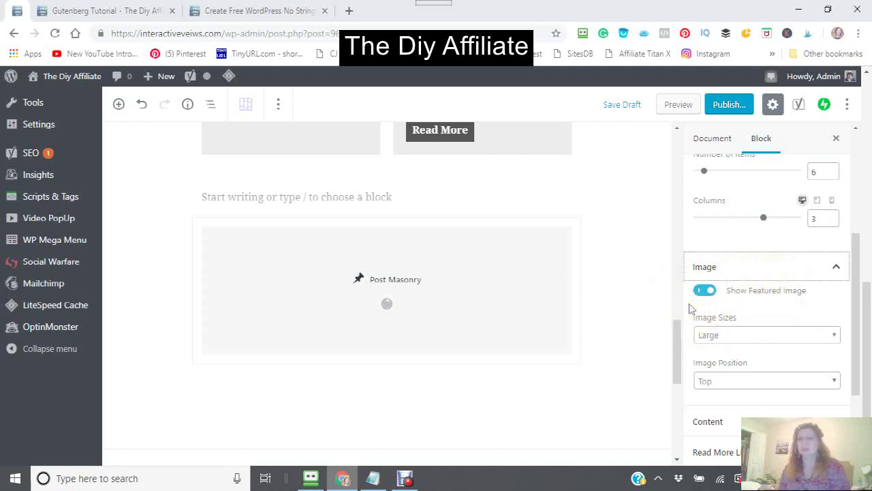
{"action": "scroll", "coordinate": [689, 308], "scroll_direction": "down", "scroll_amount": 3}
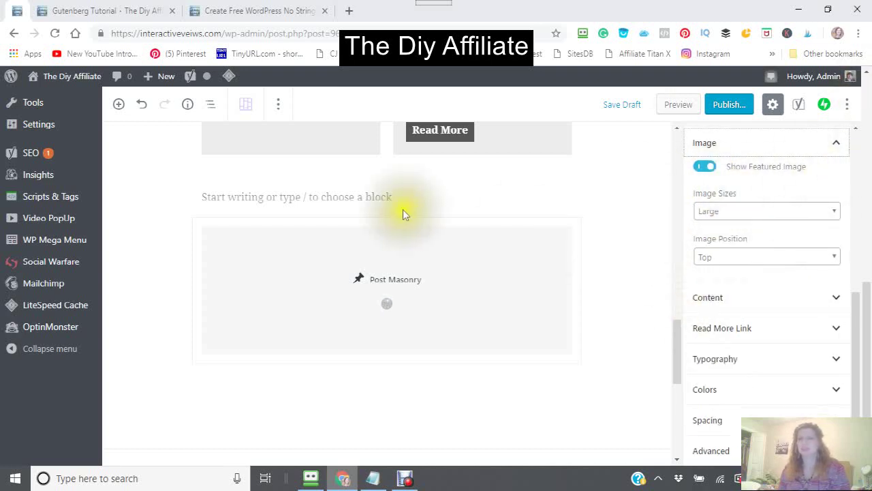
{"action": "left_click", "coordinate": [837, 212]}
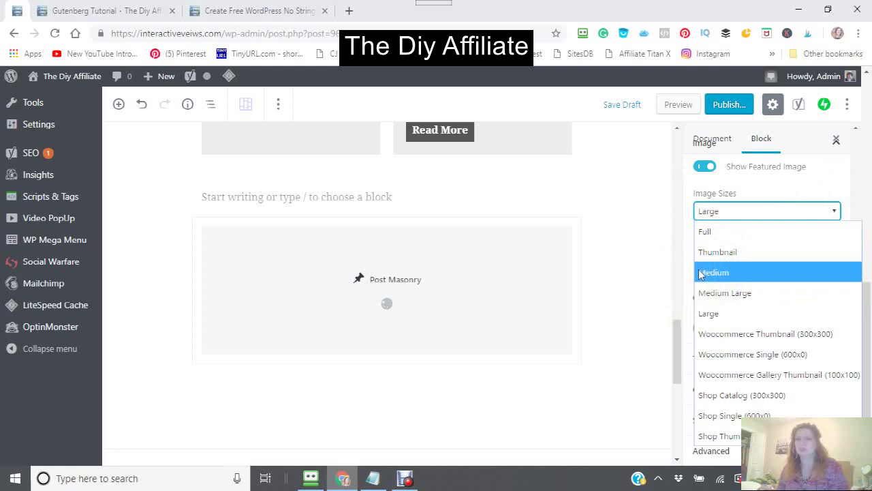
{"action": "left_click", "coordinate": [615, 247]}
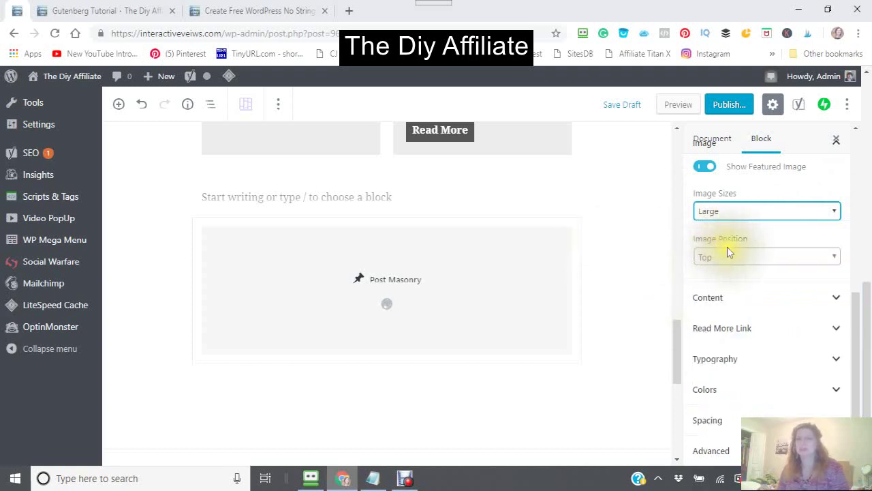
{"action": "key", "text": "Up"}
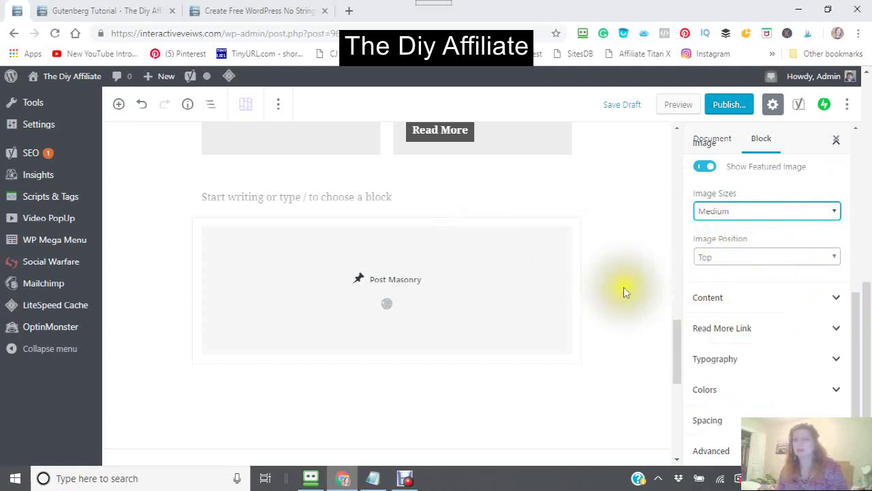
- Check the Image Position options of the Post Masonry block and keep the position at Top
{"action": "left_click", "coordinate": [836, 259]}
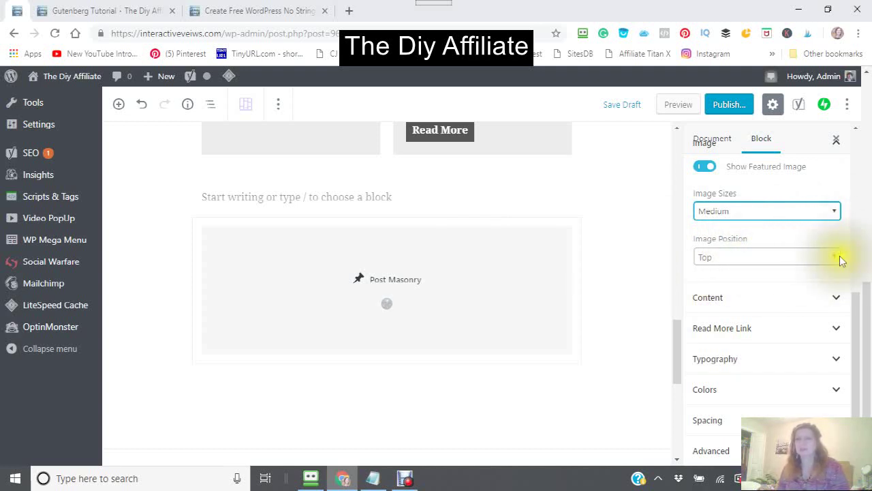
{"action": "left_click", "coordinate": [842, 257]}
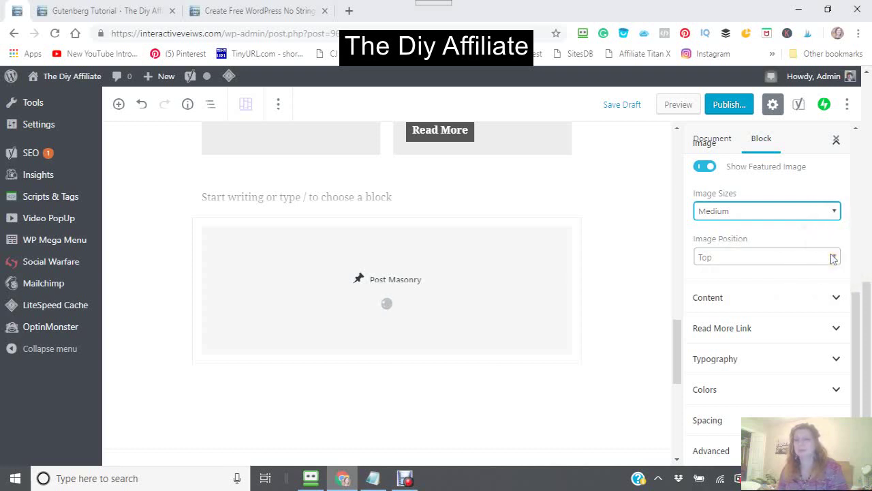
{"action": "left_click", "coordinate": [838, 259]}
{"action": "left_click", "coordinate": [837, 261]}
{"action": "left_click", "coordinate": [836, 259]}
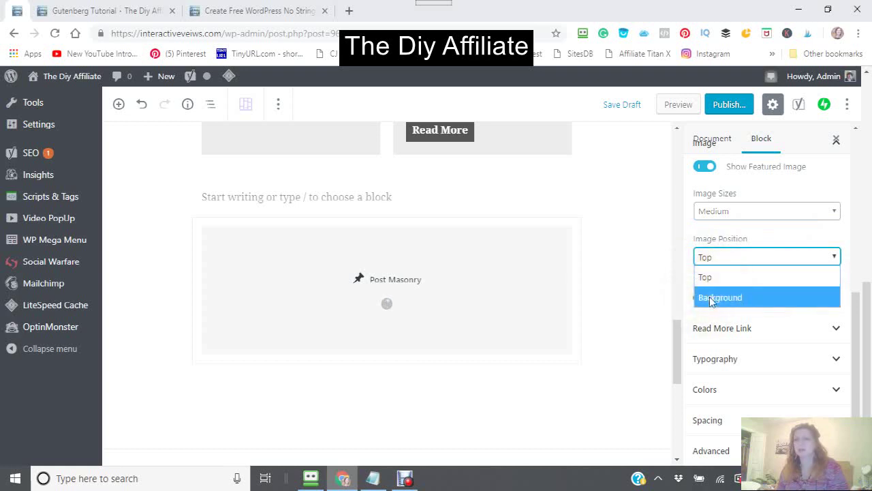
{"action": "left_click", "coordinate": [703, 257]}
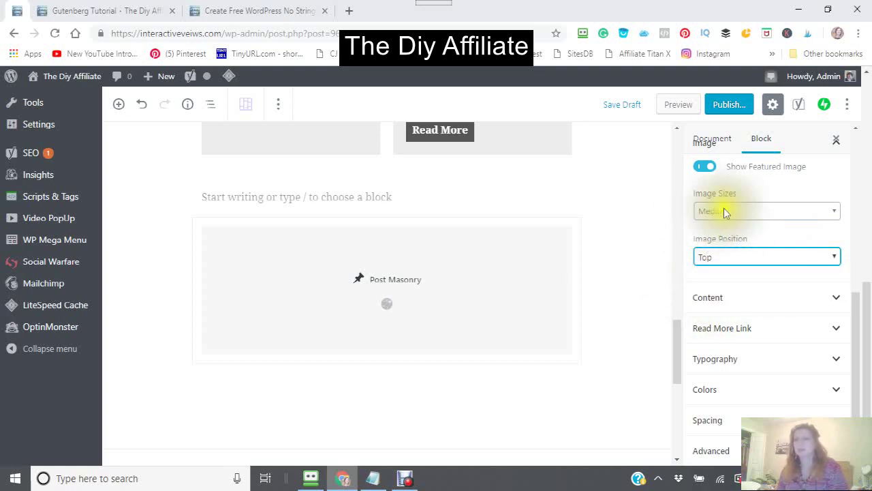
- Make the Post Masonry block's Read More links open in a new tab
{"action": "scroll", "coordinate": [680, 203], "scroll_direction": "up", "scroll_amount": 5}
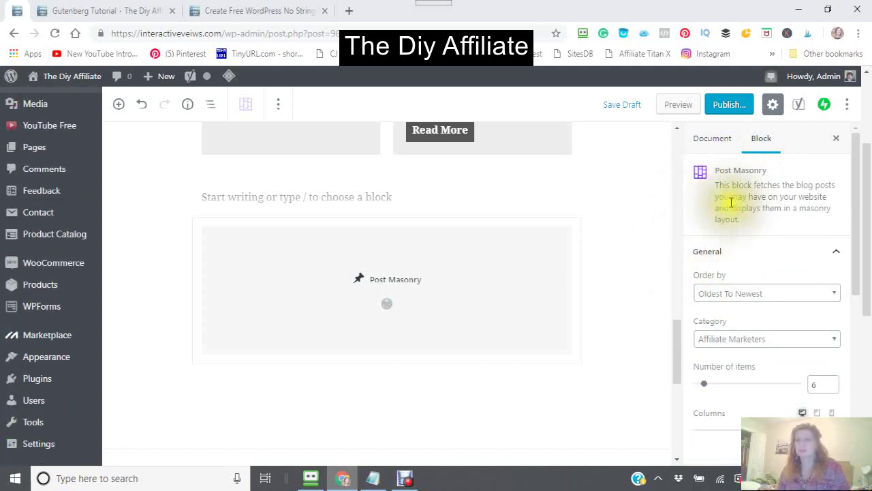
{"action": "scroll", "coordinate": [722, 246], "scroll_direction": "down", "scroll_amount": 5}
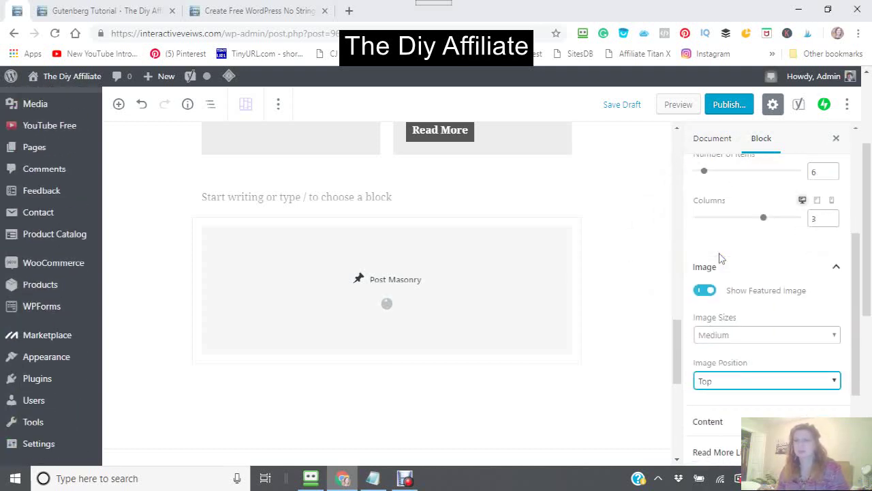
{"action": "scroll", "coordinate": [722, 255], "scroll_direction": "down", "scroll_amount": 2}
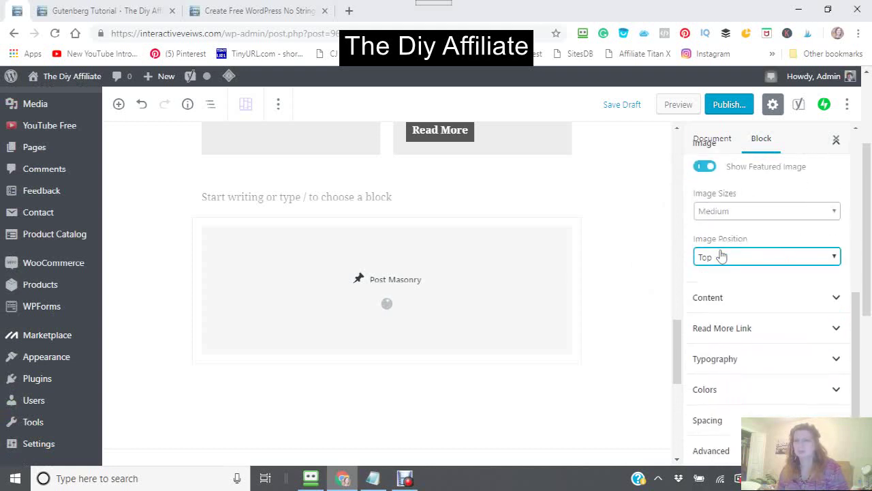
{"action": "scroll", "coordinate": [722, 256], "scroll_direction": "down", "scroll_amount": 2}
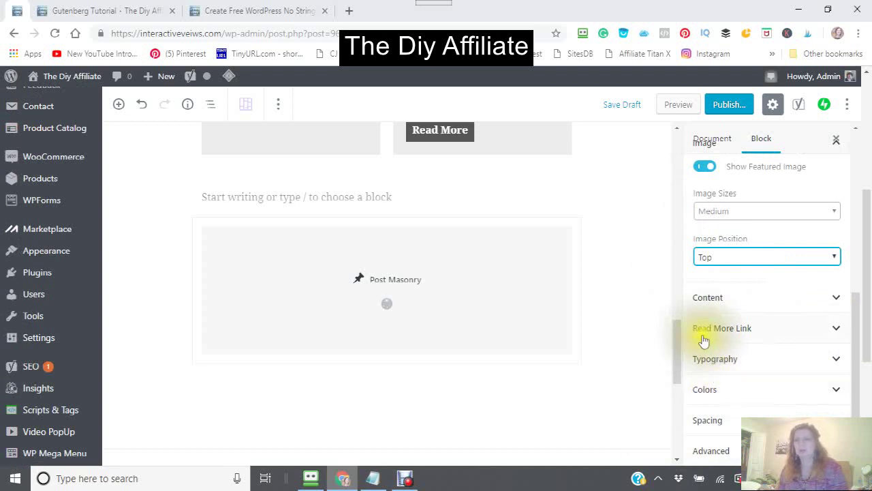
{"action": "left_click", "coordinate": [836, 331]}
{"action": "left_click", "coordinate": [838, 331]}
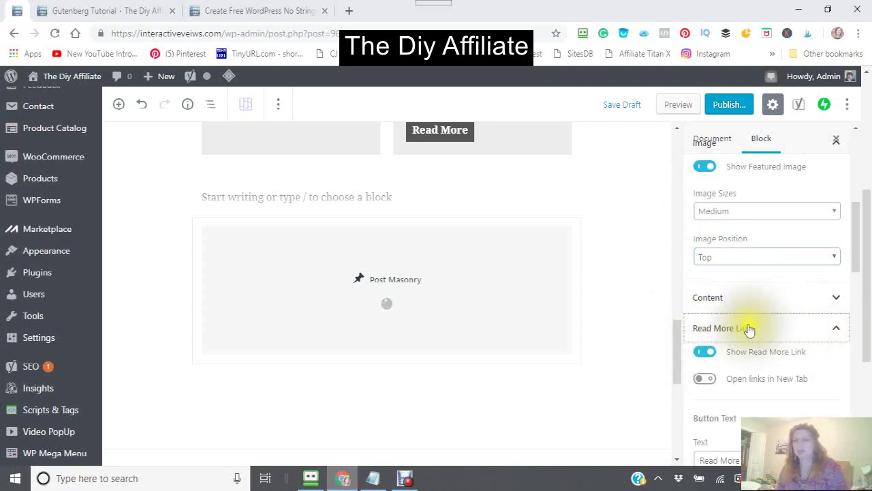
{"action": "scroll", "coordinate": [742, 371], "scroll_direction": "down", "scroll_amount": 5}
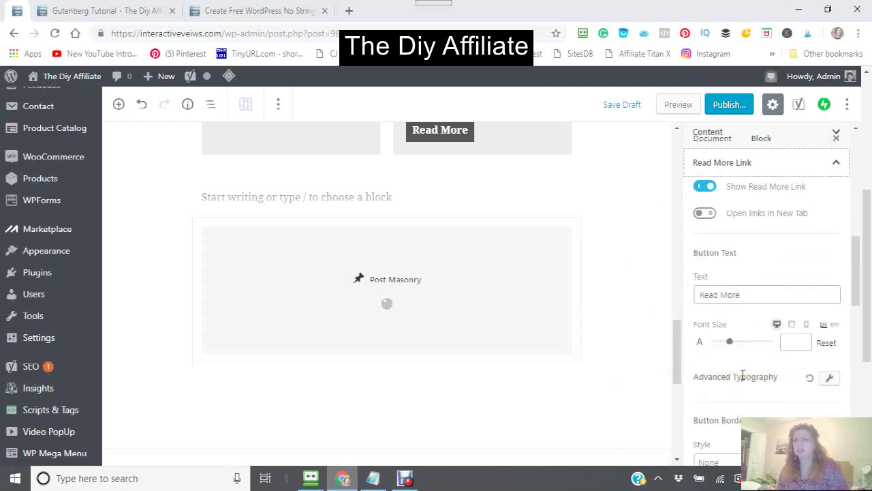
{"action": "scroll", "coordinate": [743, 376], "scroll_direction": "up", "scroll_amount": 5}
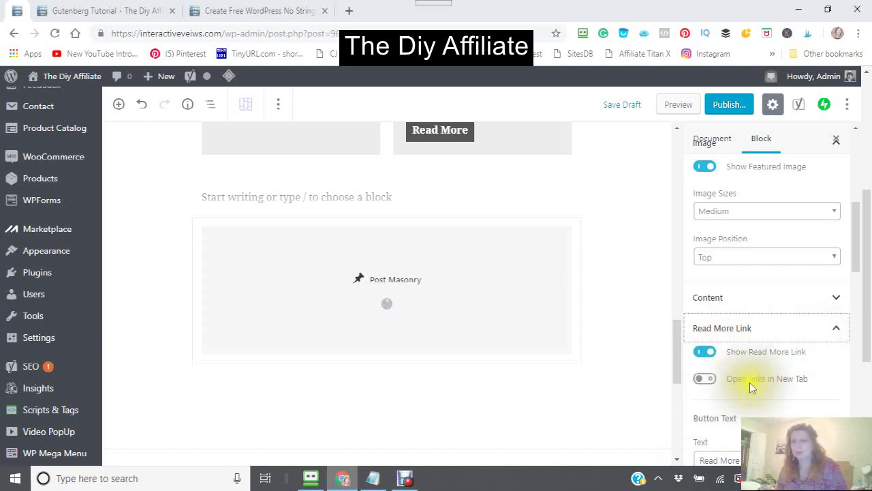
{"action": "left_click", "coordinate": [702, 381]}
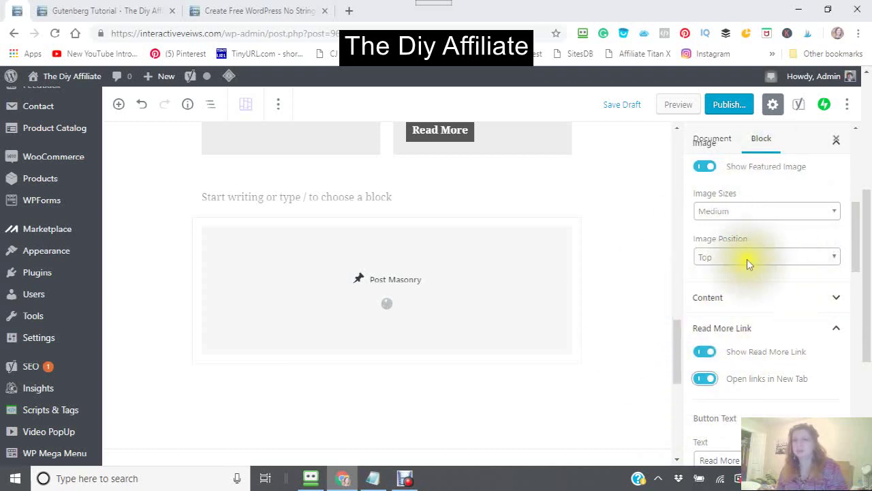
- Set the Read More button's font size to 74 px and check the Post Masonry block in the post
{"action": "scroll", "coordinate": [752, 267], "scroll_direction": "down", "scroll_amount": 3}
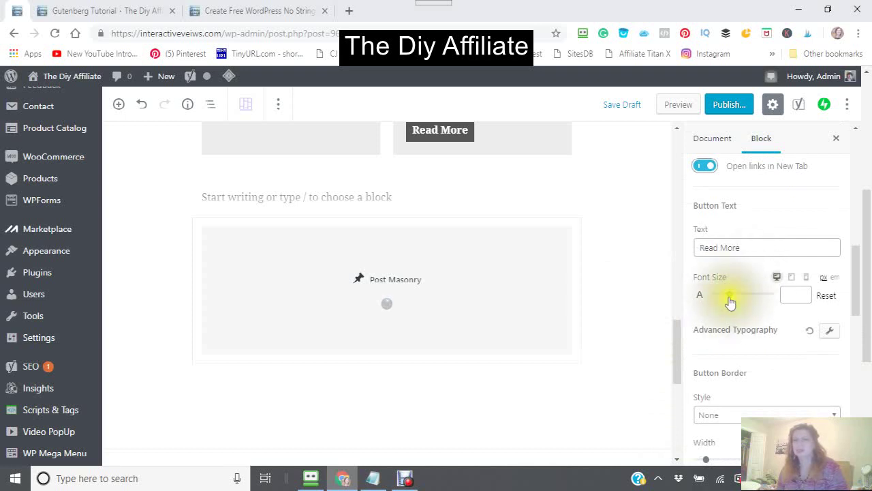
{"action": "left_click_drag", "start_coordinate": [731, 302], "coordinate": [755, 293]}
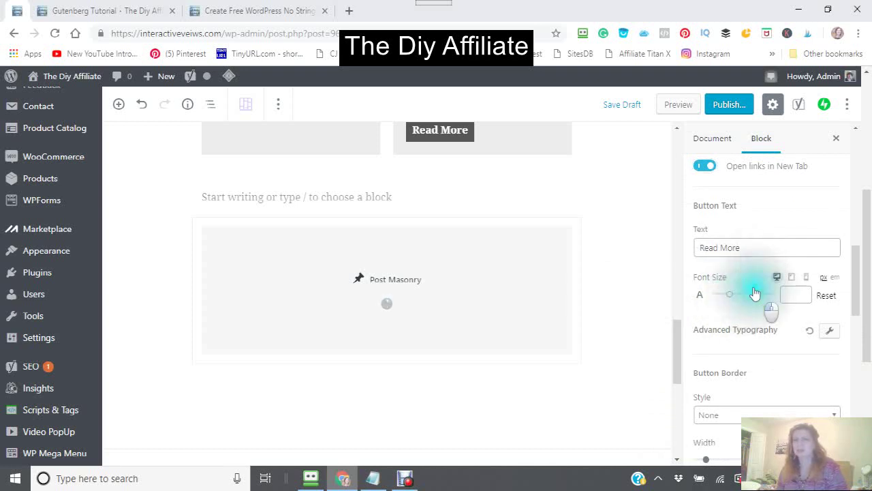
{"action": "left_click", "coordinate": [402, 304]}
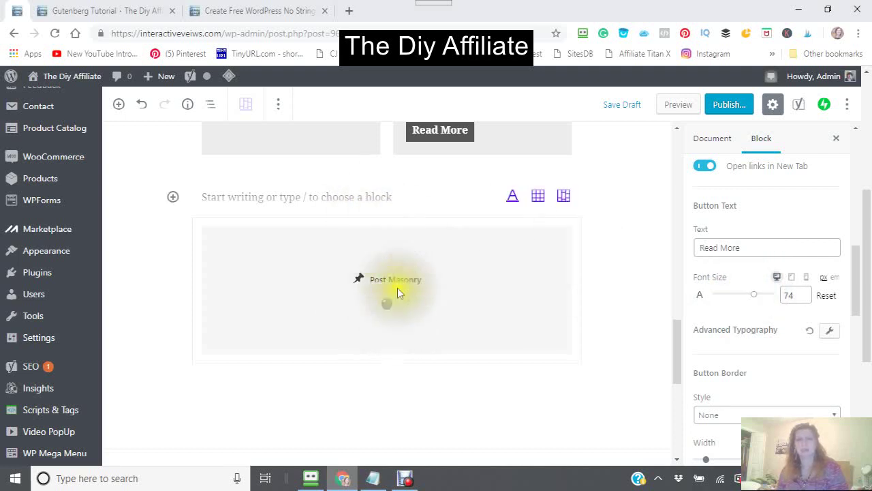
{"action": "scroll", "coordinate": [397, 259], "scroll_direction": "down", "scroll_amount": 5}
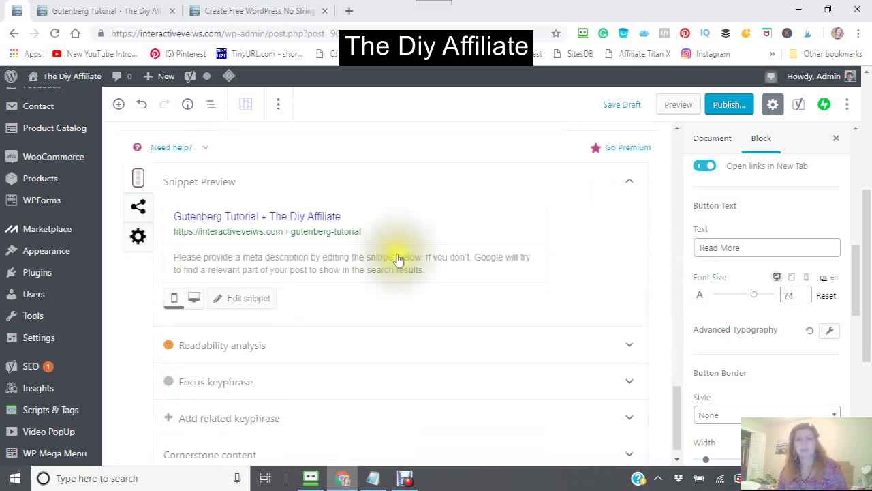
{"action": "scroll", "coordinate": [399, 259], "scroll_direction": "down", "scroll_amount": 1}
{"action": "scroll", "coordinate": [398, 256], "scroll_direction": "up", "scroll_amount": 10}
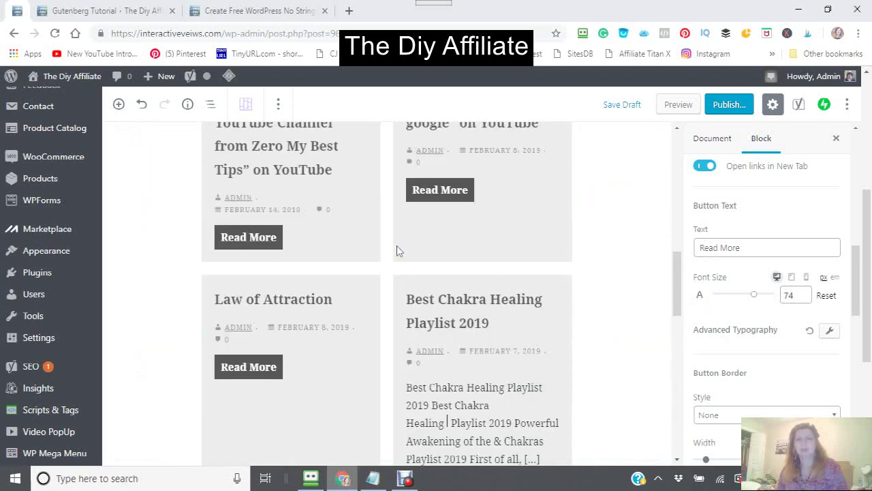
{"action": "left_click", "coordinate": [398, 249]}
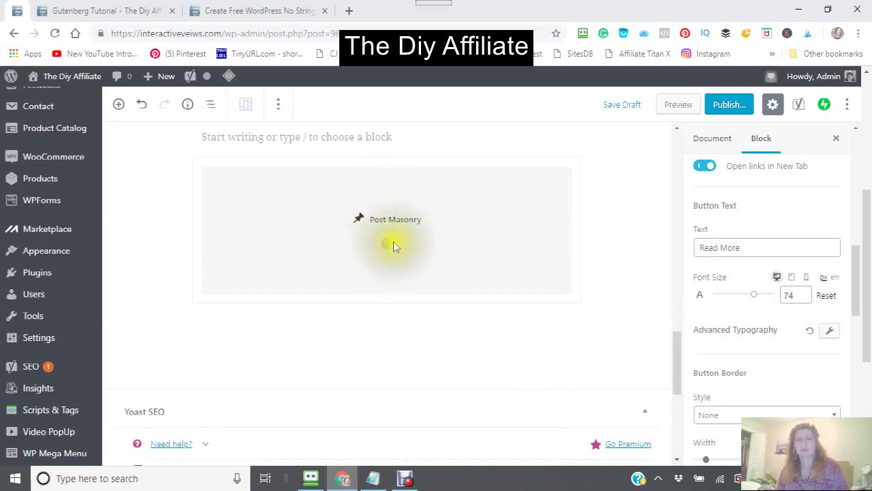
- Reload the post editor despite unsaved changes and look over the Post Masonry layout from its first posts to its end
{"action": "left_click", "coordinate": [54, 34]}
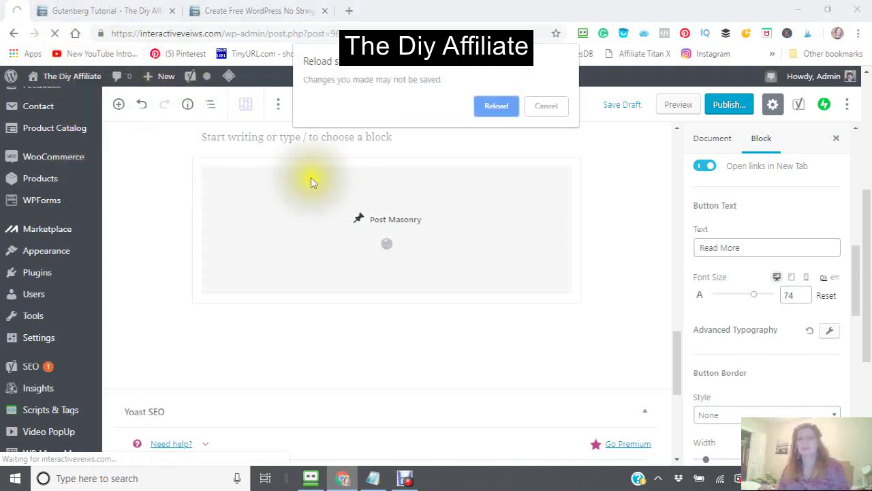
{"action": "left_click", "coordinate": [496, 106]}
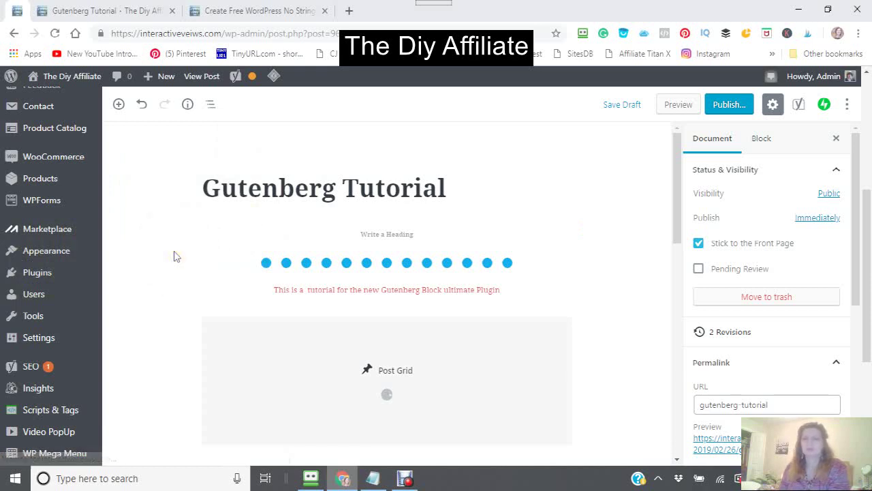
{"action": "scroll", "coordinate": [172, 257], "scroll_direction": "down", "scroll_amount": 10}
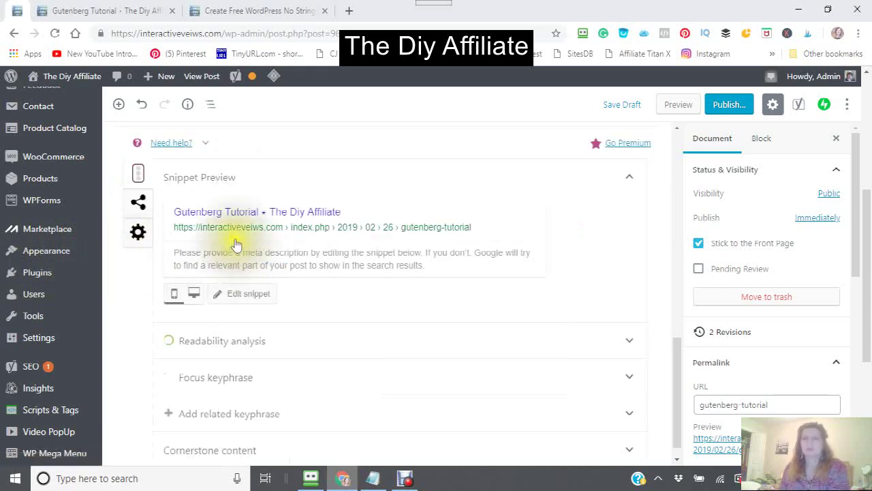
{"action": "scroll", "coordinate": [234, 238], "scroll_direction": "up", "scroll_amount": 5}
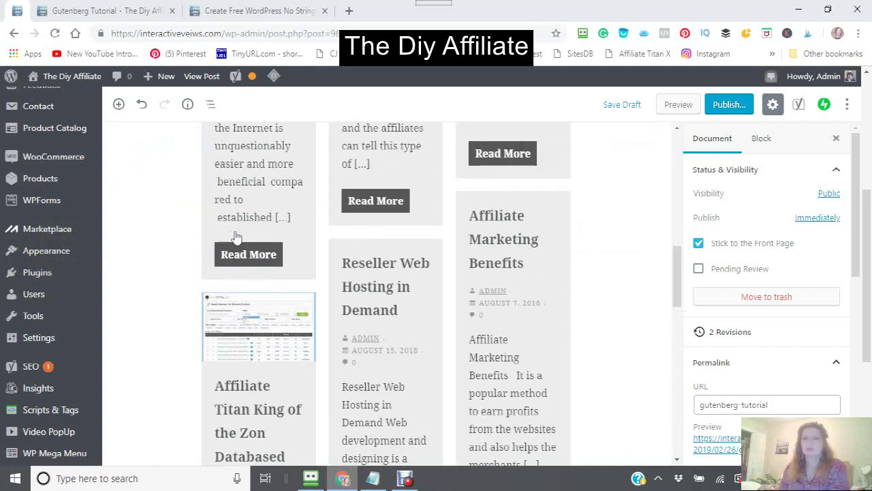
{"action": "scroll", "coordinate": [235, 235], "scroll_direction": "down", "scroll_amount": 8}
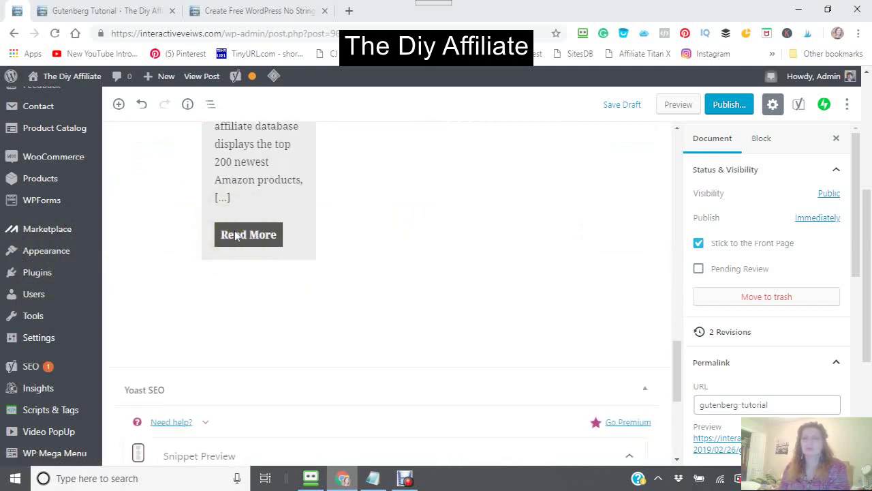
{"action": "scroll", "coordinate": [236, 235], "scroll_direction": "down", "scroll_amount": 2}
{"action": "scroll", "coordinate": [235, 235], "scroll_direction": "up", "scroll_amount": 15}
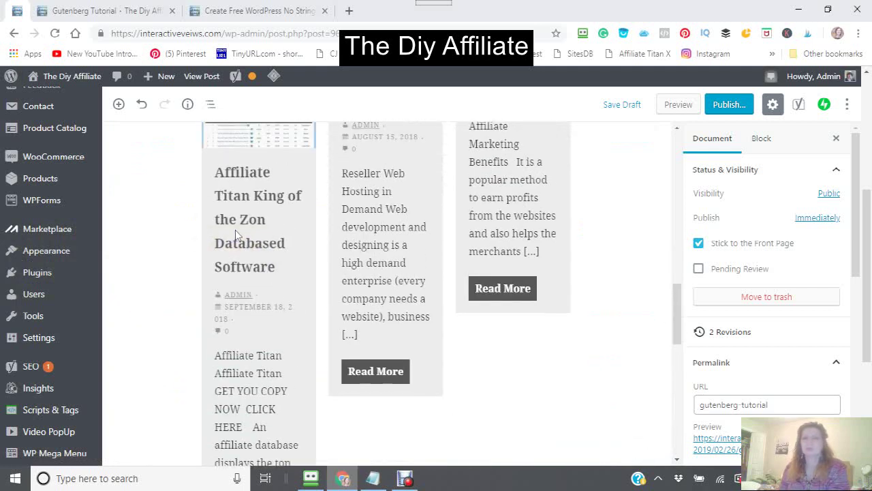
{"action": "scroll", "coordinate": [235, 233], "scroll_direction": "down", "scroll_amount": 4}
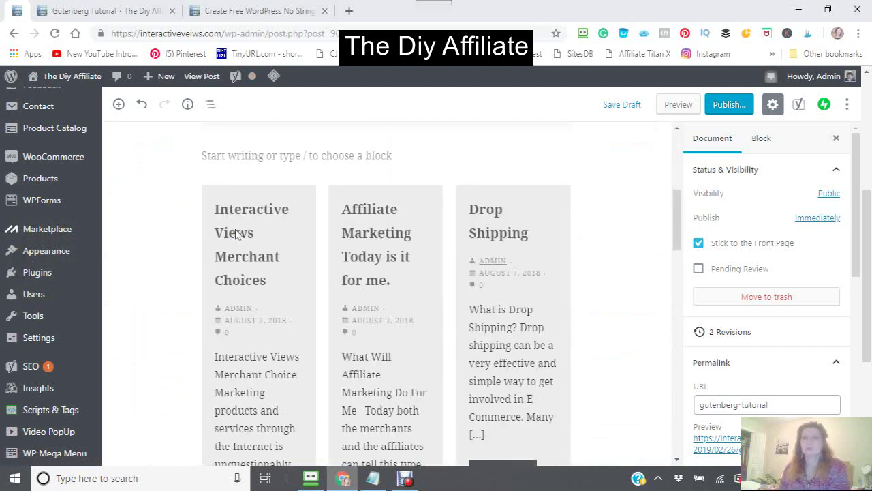
{"action": "scroll", "coordinate": [236, 233], "scroll_direction": "down", "scroll_amount": 5}
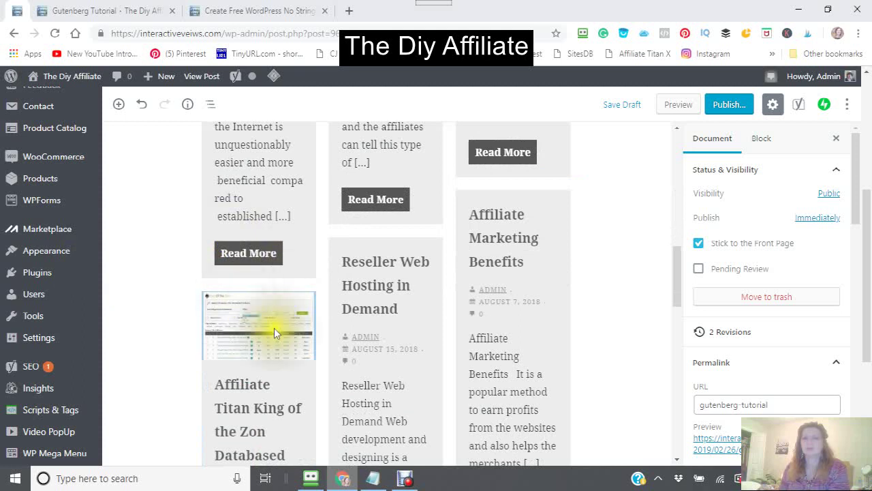
{"action": "scroll", "coordinate": [324, 315], "scroll_direction": "down", "scroll_amount": 1}
{"action": "scroll", "coordinate": [324, 315], "scroll_direction": "down", "scroll_amount": 8}
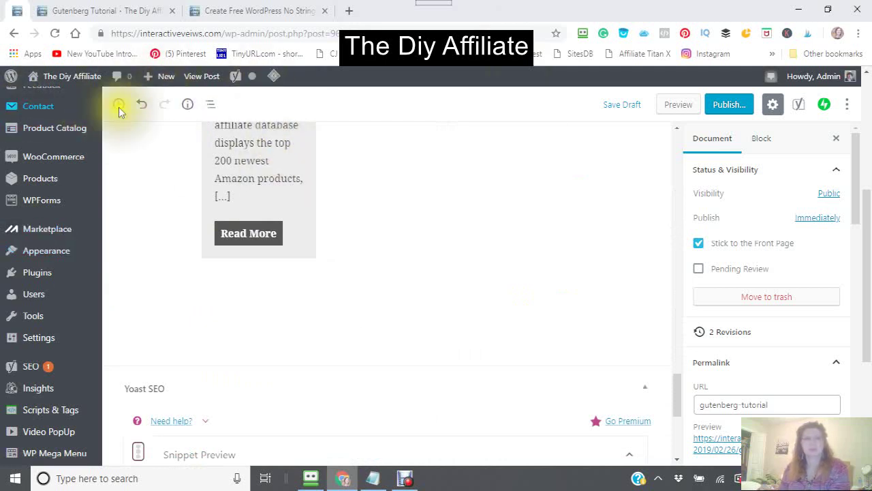
- Insert a second Post Masonry block from the Ultimate Addons Blocks below the existing one and look over where it sits in the post
{"action": "mouse_move", "coordinate": [120, 111]}
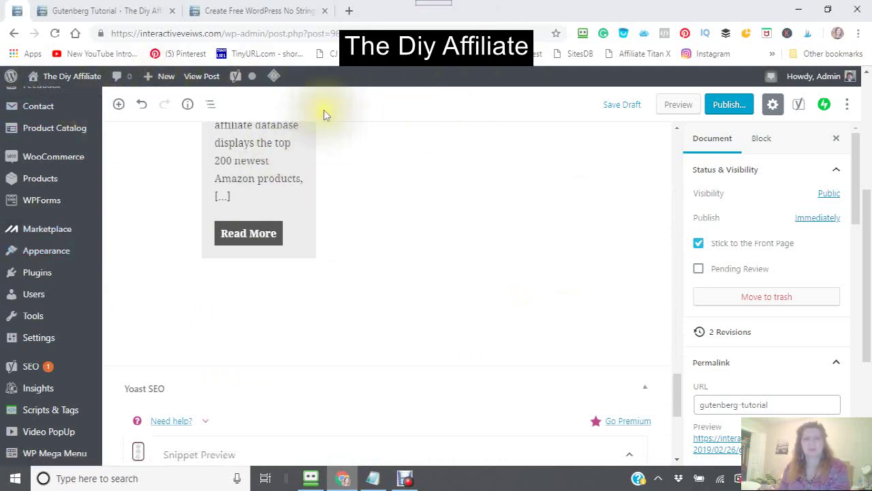
{"action": "left_click", "coordinate": [117, 105]}
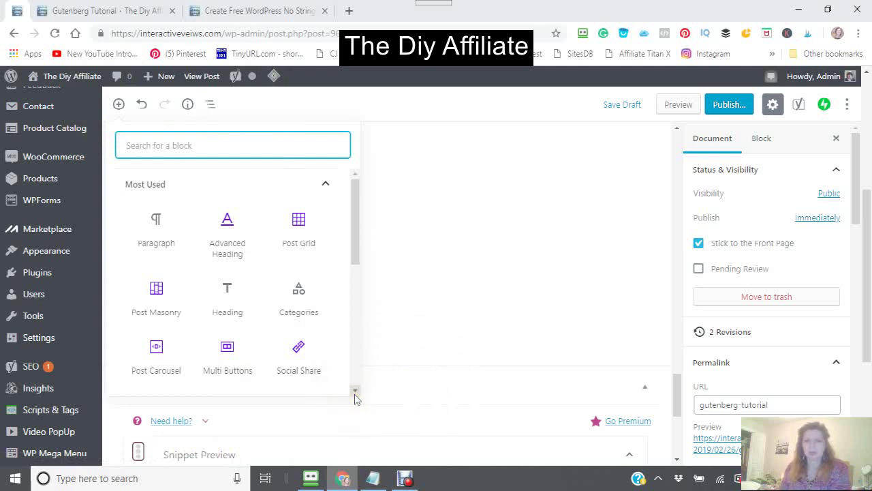
{"action": "scroll", "coordinate": [354, 392], "scroll_direction": "down", "scroll_amount": 5}
{"action": "scroll", "coordinate": [354, 391], "scroll_direction": "down", "scroll_amount": 3}
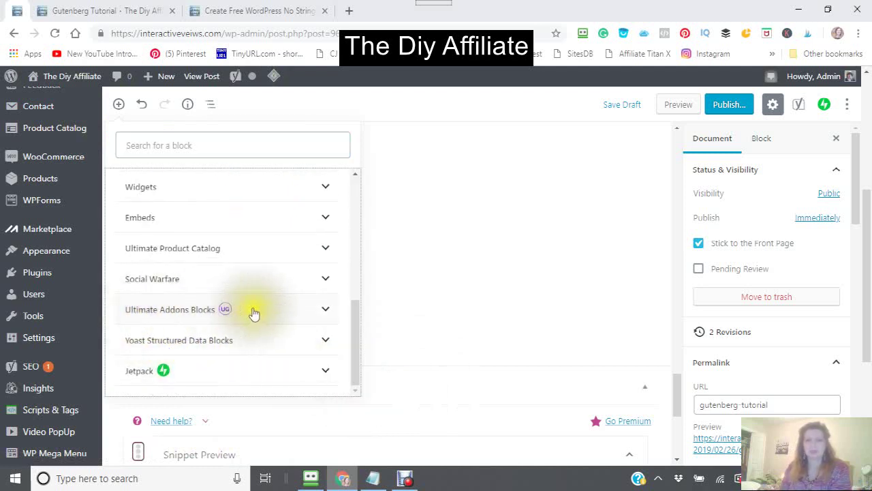
{"action": "left_click", "coordinate": [325, 312]}
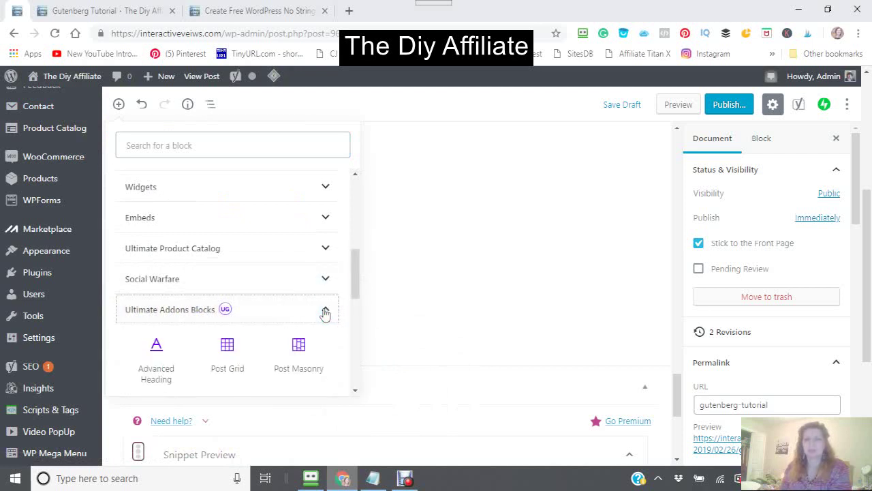
{"action": "scroll", "coordinate": [253, 293], "scroll_direction": "down", "scroll_amount": 2}
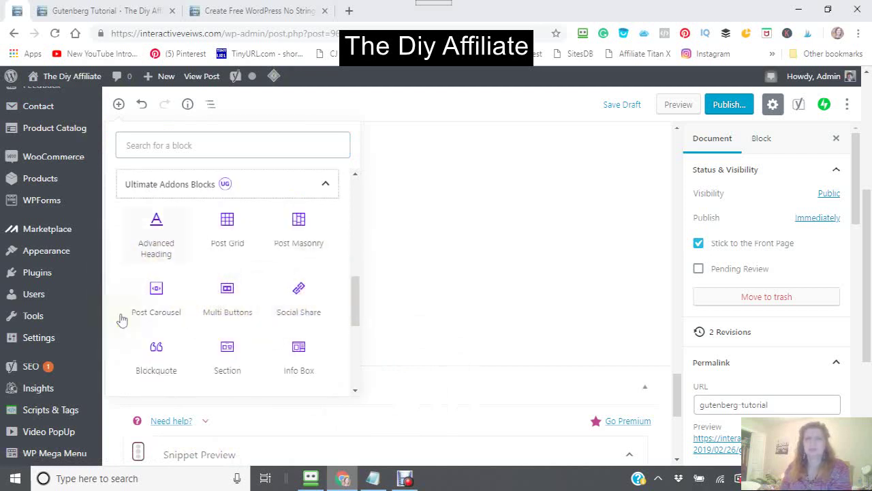
{"action": "left_click", "coordinate": [300, 228]}
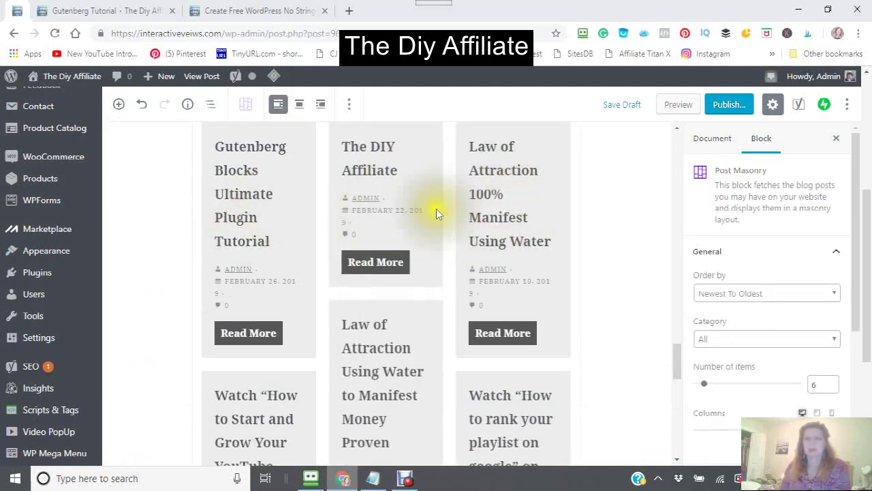
{"action": "scroll", "coordinate": [463, 239], "scroll_direction": "up", "scroll_amount": 2}
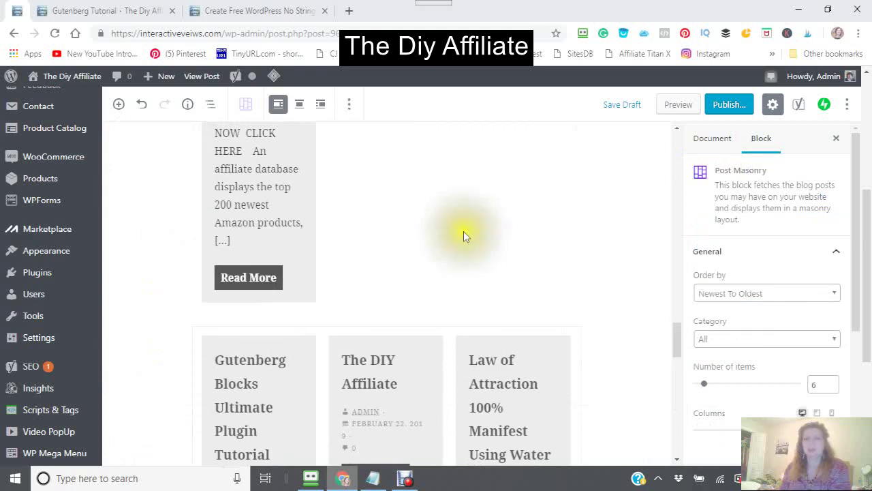
{"action": "scroll", "coordinate": [463, 232], "scroll_direction": "down", "scroll_amount": 2}
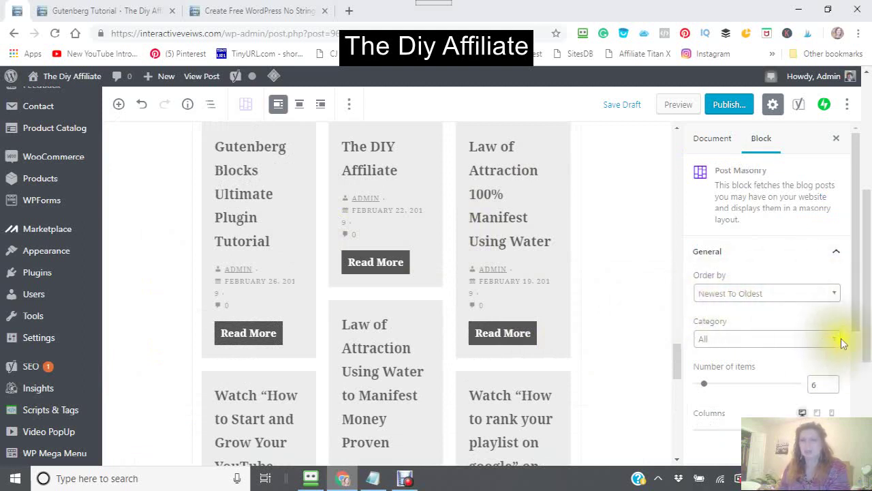
- Set the new Post Masonry block's Image Position to Background
{"action": "scroll", "coordinate": [744, 338], "scroll_direction": "down", "scroll_amount": 3}
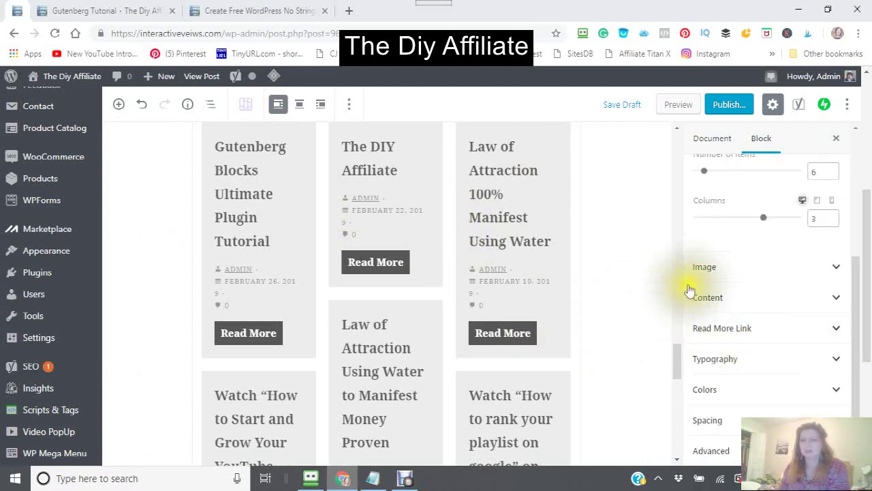
{"action": "left_click", "coordinate": [836, 271]}
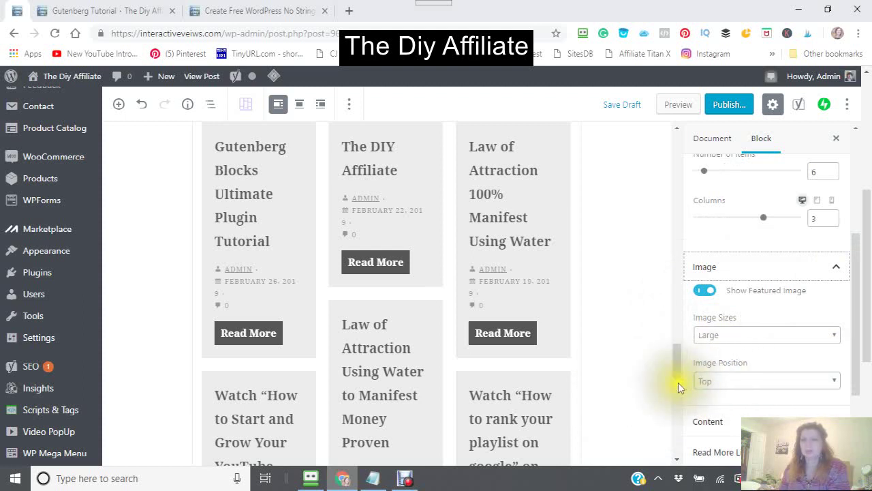
{"action": "left_click", "coordinate": [836, 382]}
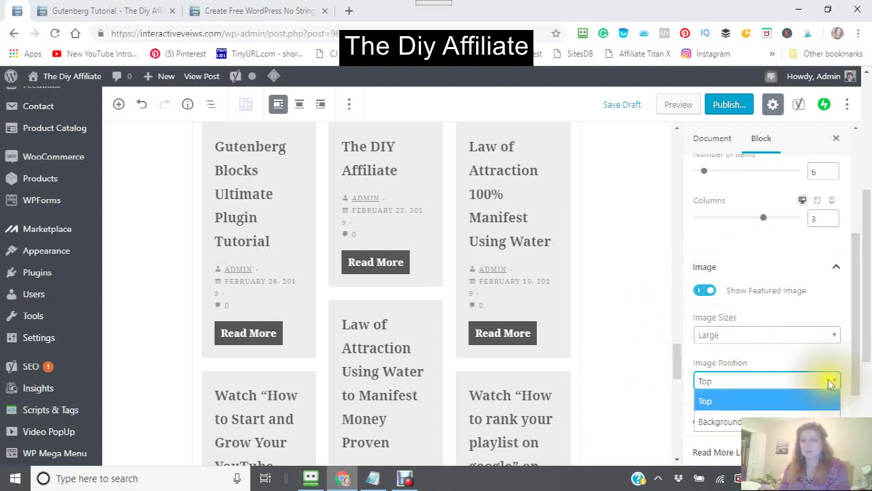
{"action": "left_click", "coordinate": [711, 422]}
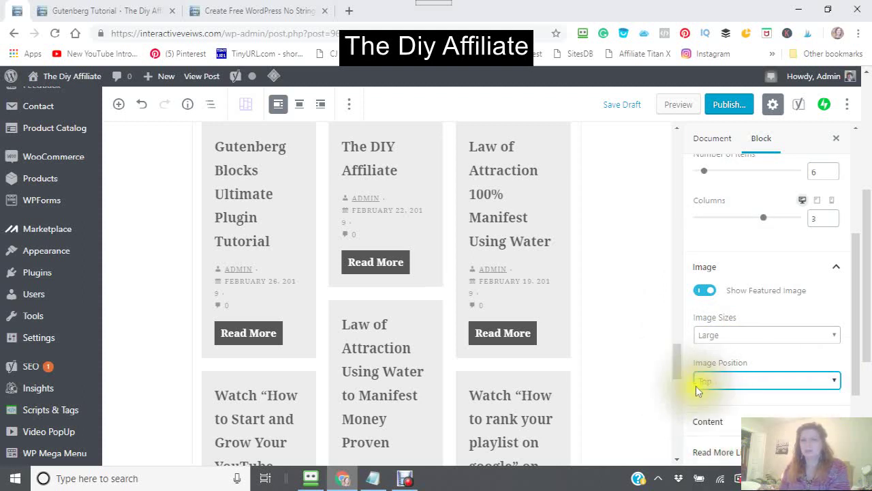
{"action": "scroll", "coordinate": [654, 385], "scroll_direction": "down", "scroll_amount": 1}
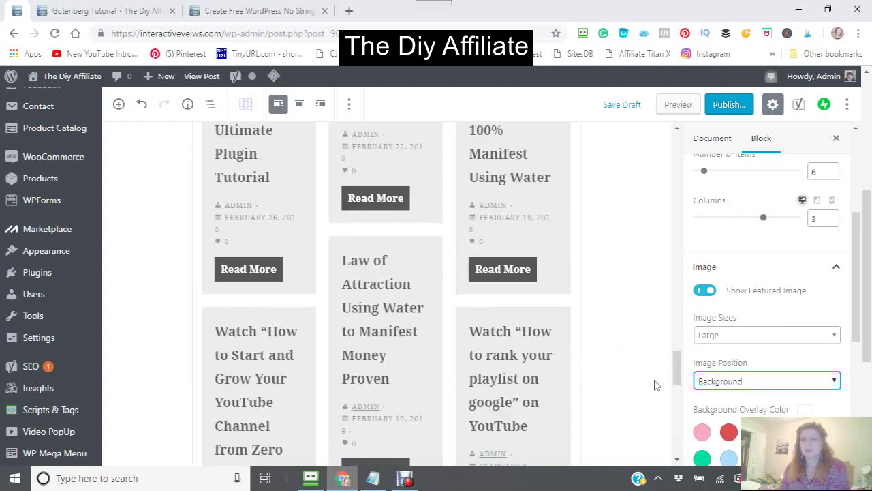
- Set the background overlay color of the block's images to light mint green and check the posts in the layout
{"action": "scroll", "coordinate": [654, 385], "scroll_direction": "down", "scroll_amount": 4}
{"action": "scroll", "coordinate": [736, 402], "scroll_direction": "down", "scroll_amount": 2}
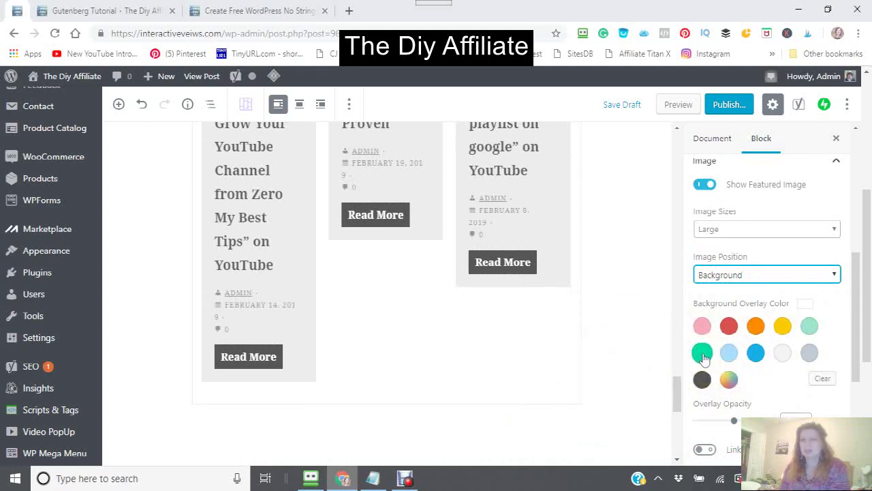
{"action": "left_click", "coordinate": [808, 328]}
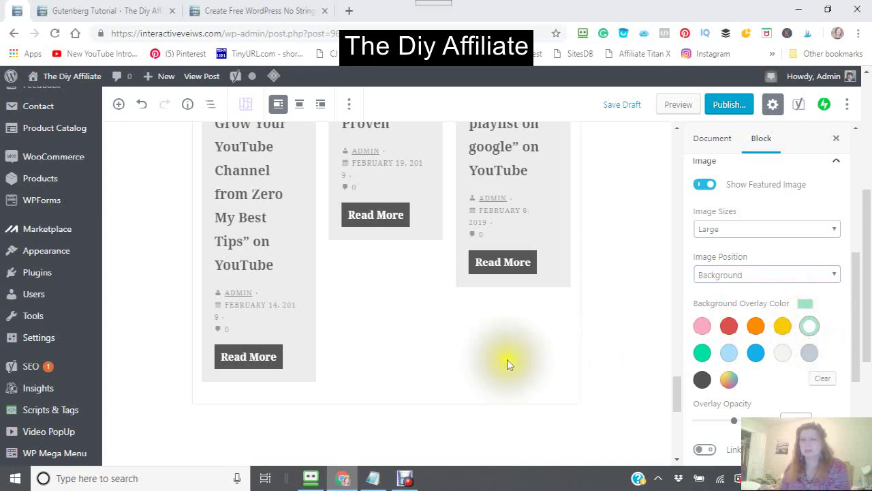
{"action": "scroll", "coordinate": [515, 364], "scroll_direction": "up", "scroll_amount": 5}
{"action": "scroll", "coordinate": [517, 362], "scroll_direction": "up", "scroll_amount": 3}
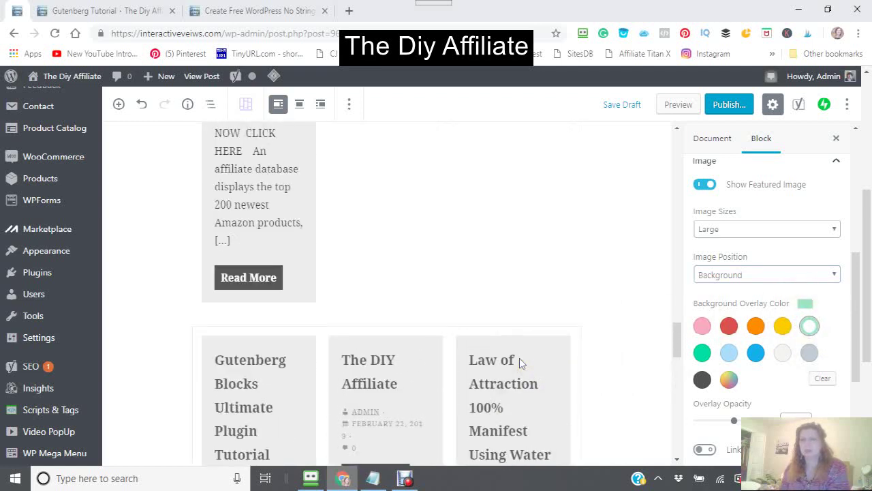
{"action": "scroll", "coordinate": [519, 358], "scroll_direction": "down", "scroll_amount": 2}
{"action": "scroll", "coordinate": [519, 356], "scroll_direction": "down", "scroll_amount": 4}
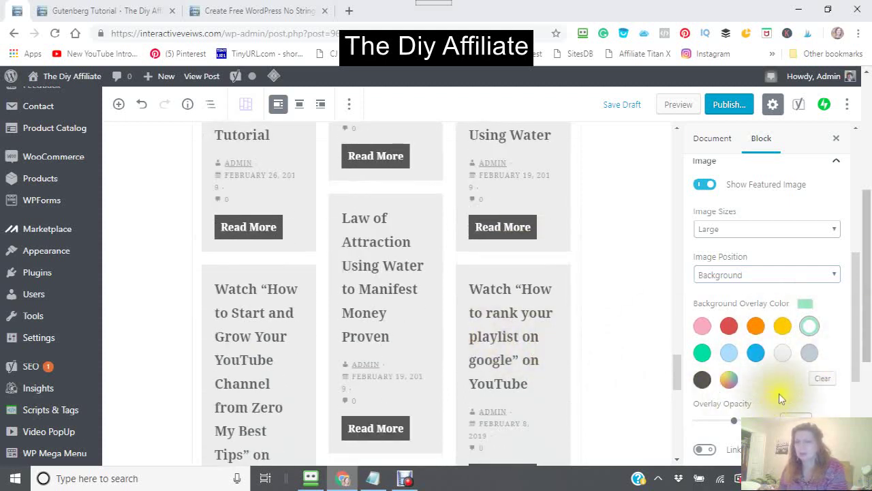
- Turn off Show Comment in the Post Masonry block's content settings
{"action": "scroll", "coordinate": [740, 394], "scroll_direction": "down", "scroll_amount": 2}
{"action": "scroll", "coordinate": [742, 397], "scroll_direction": "down", "scroll_amount": 2}
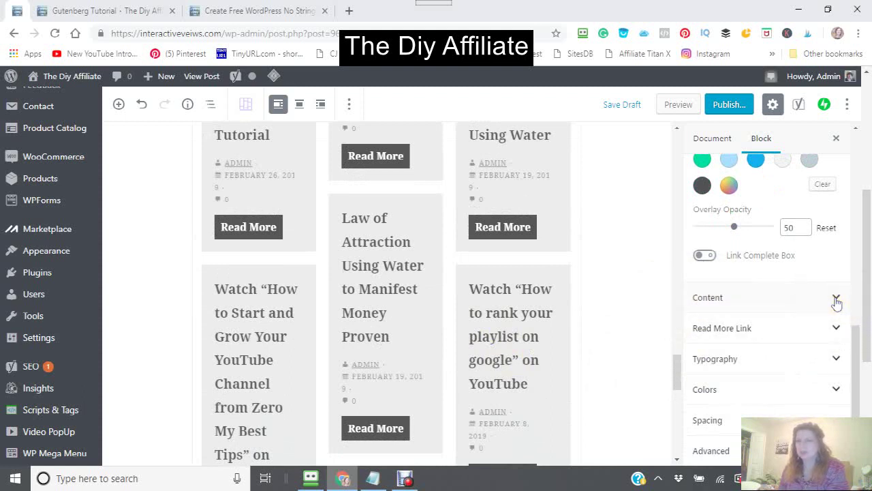
{"action": "left_click", "coordinate": [836, 302]}
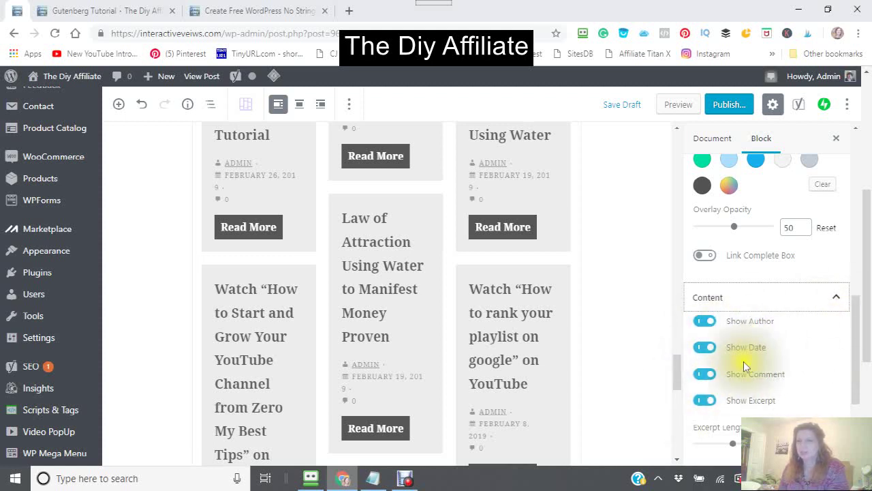
{"action": "left_click", "coordinate": [707, 375]}
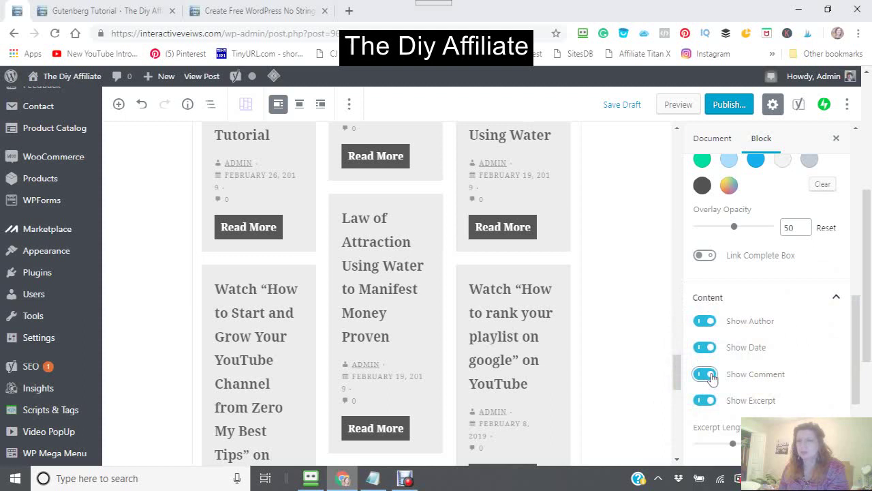
{"action": "left_click", "coordinate": [708, 375]}
{"action": "scroll", "coordinate": [722, 333], "scroll_direction": "down", "scroll_amount": 3}
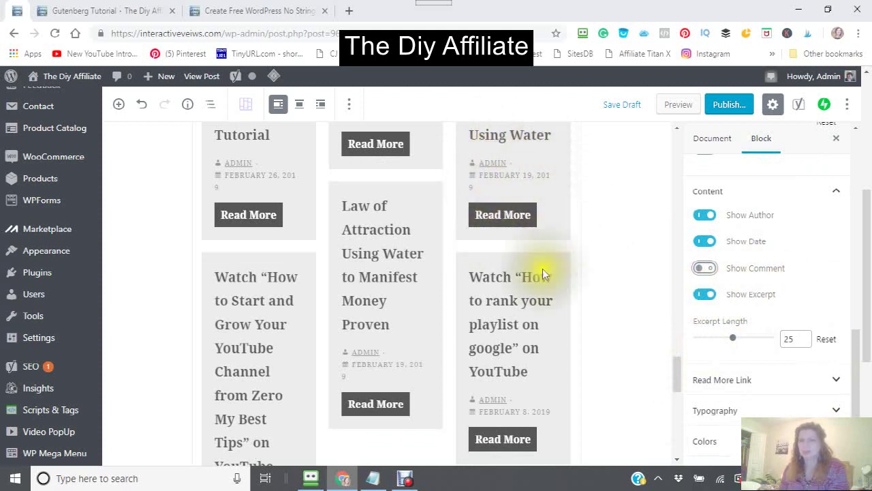
- Set the Post Masonry block's excerpt length to 37 and look over its posts
{"action": "mouse_move", "coordinate": [734, 341]}
{"action": "left_mouse_down"}
{"action": "mouse_move", "coordinate": [740, 335]}
{"action": "mouse_move", "coordinate": [749, 389]}
{"action": "mouse_move", "coordinate": [742, 343]}
{"action": "left_mouse_up"}
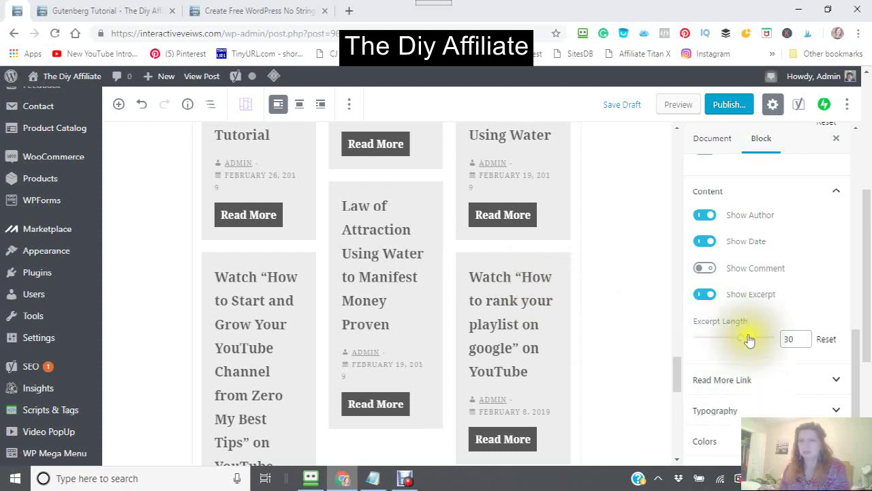
{"action": "left_click_drag", "start_coordinate": [745, 338], "coordinate": [752, 343]}
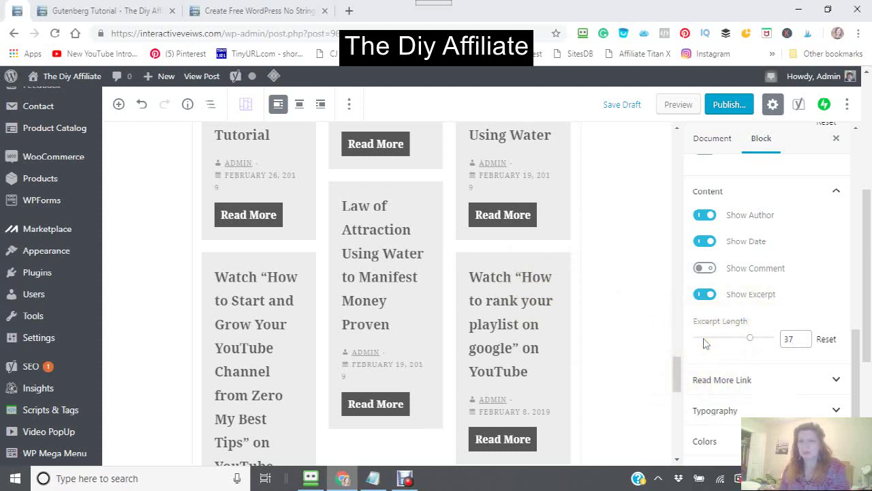
{"action": "scroll", "coordinate": [705, 344], "scroll_direction": "down", "scroll_amount": 5}
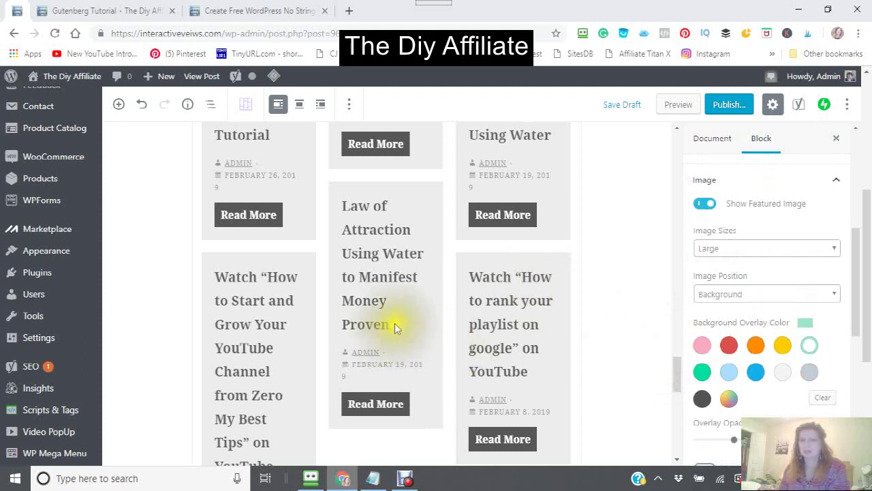
{"action": "scroll", "coordinate": [409, 307], "scroll_direction": "up", "scroll_amount": 8}
{"action": "scroll", "coordinate": [413, 303], "scroll_direction": "down", "scroll_amount": 5}
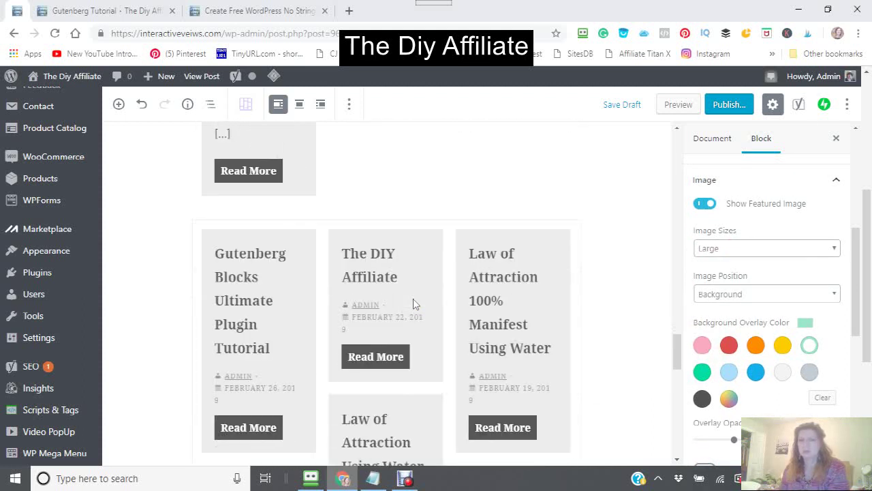
{"action": "scroll", "coordinate": [413, 304], "scroll_direction": "down", "scroll_amount": 5}
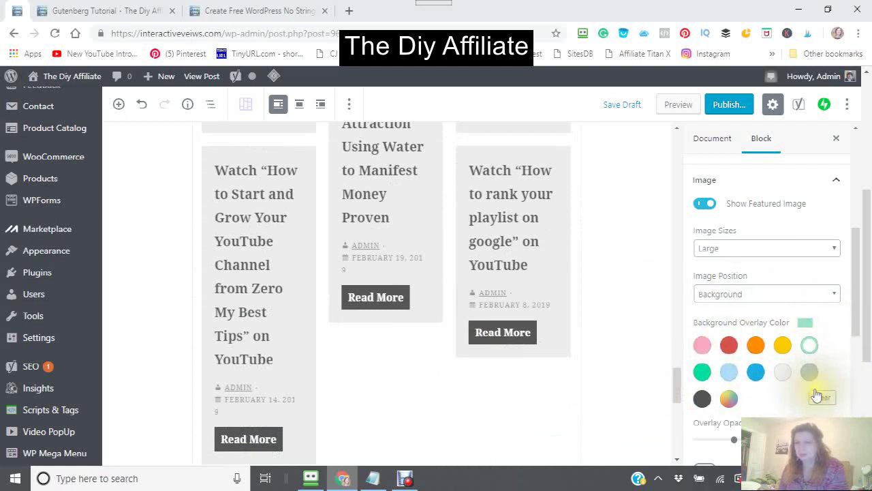
- Set the font size of the Post Masonry block's H3 post titles to 73 px
{"action": "scroll", "coordinate": [818, 388], "scroll_direction": "down", "scroll_amount": 3}
{"action": "scroll", "coordinate": [818, 387], "scroll_direction": "down", "scroll_amount": 4}
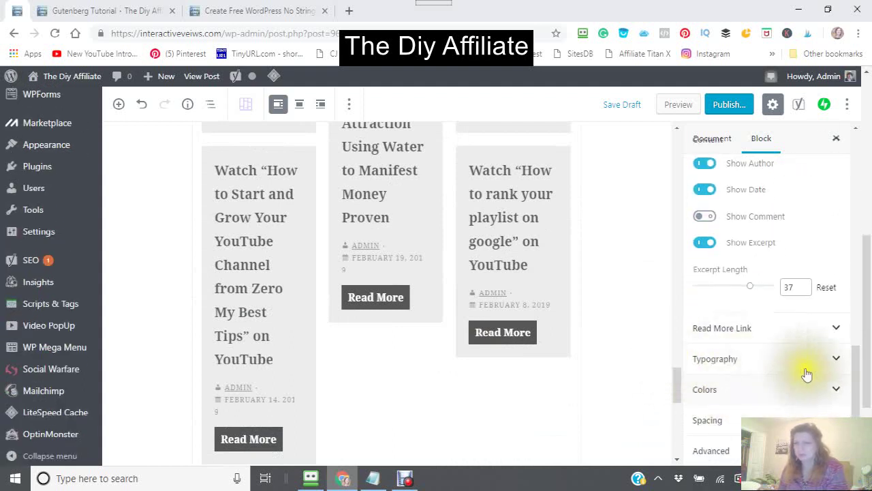
{"action": "scroll", "coordinate": [837, 364], "scroll_direction": "down", "scroll_amount": 2}
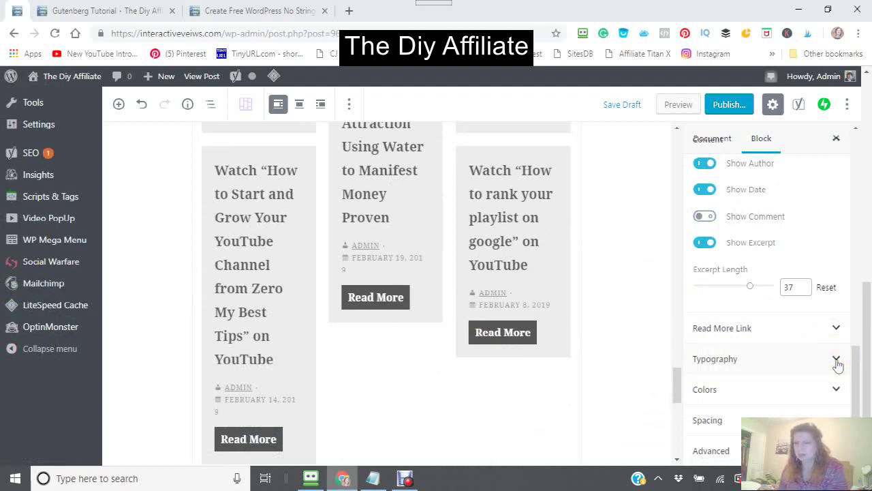
{"action": "left_click", "coordinate": [836, 367]}
{"action": "left_click", "coordinate": [835, 368]}
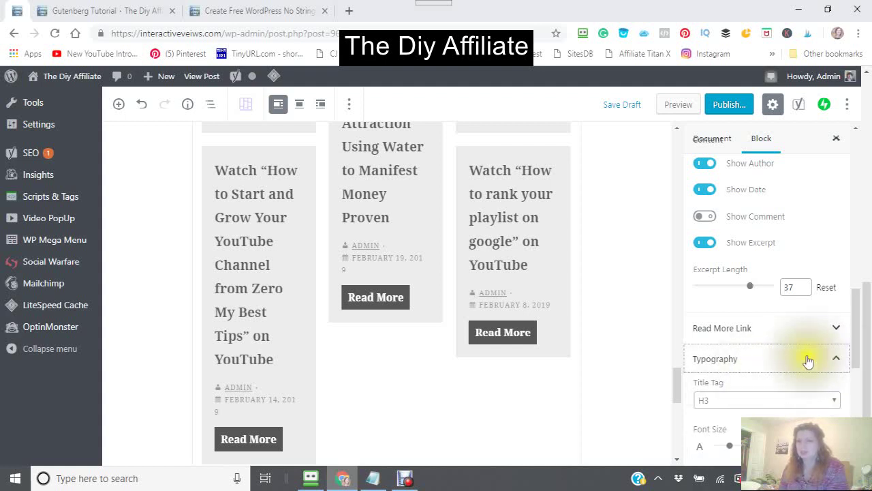
{"action": "scroll", "coordinate": [808, 359], "scroll_direction": "down", "scroll_amount": 2}
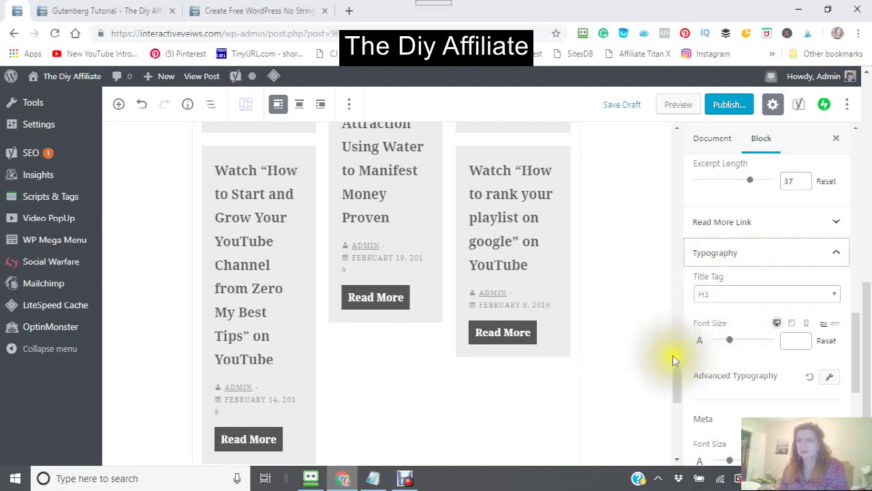
{"action": "scroll", "coordinate": [597, 320], "scroll_direction": "up", "scroll_amount": 5}
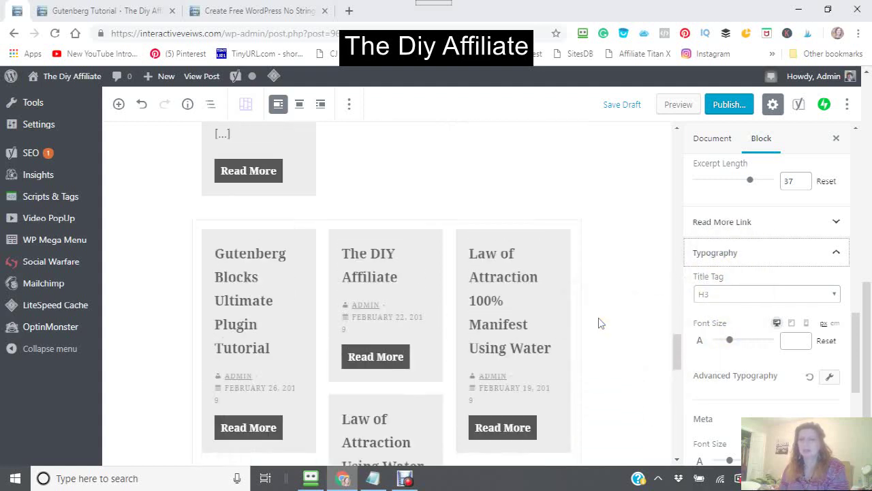
{"action": "scroll", "coordinate": [599, 322], "scroll_direction": "down", "scroll_amount": 5}
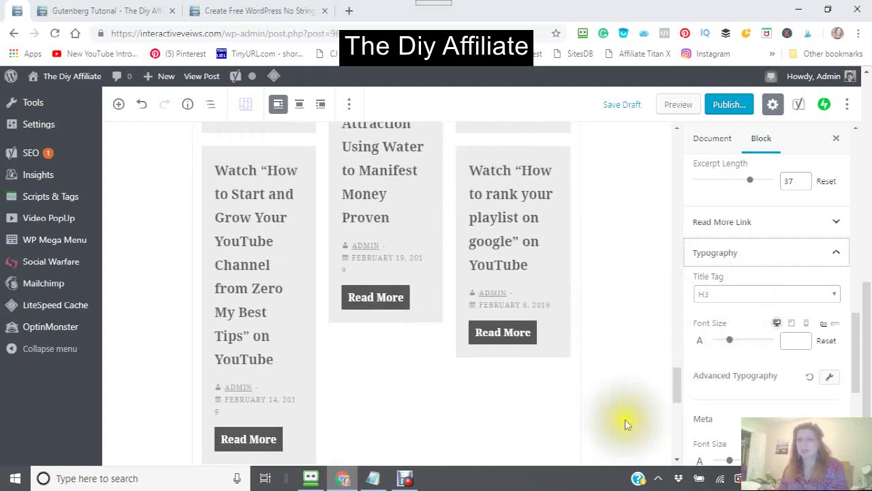
{"action": "left_click", "coordinate": [733, 340]}
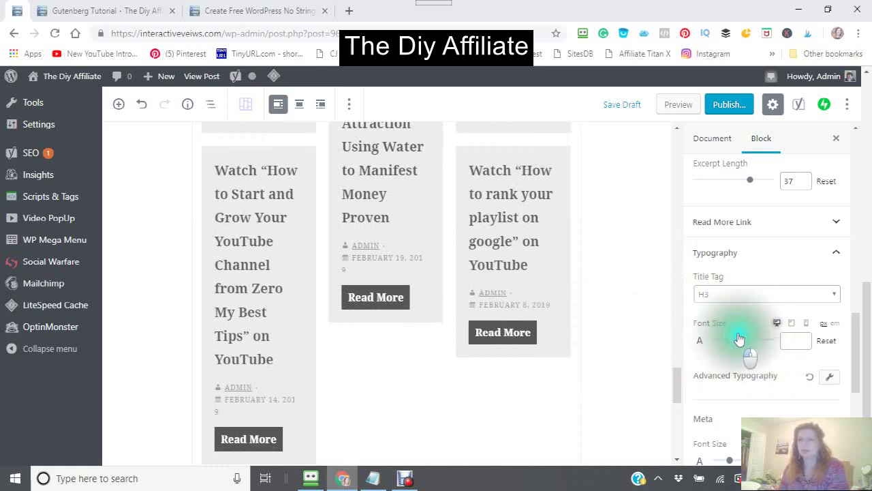
{"action": "left_click", "coordinate": [753, 337]}
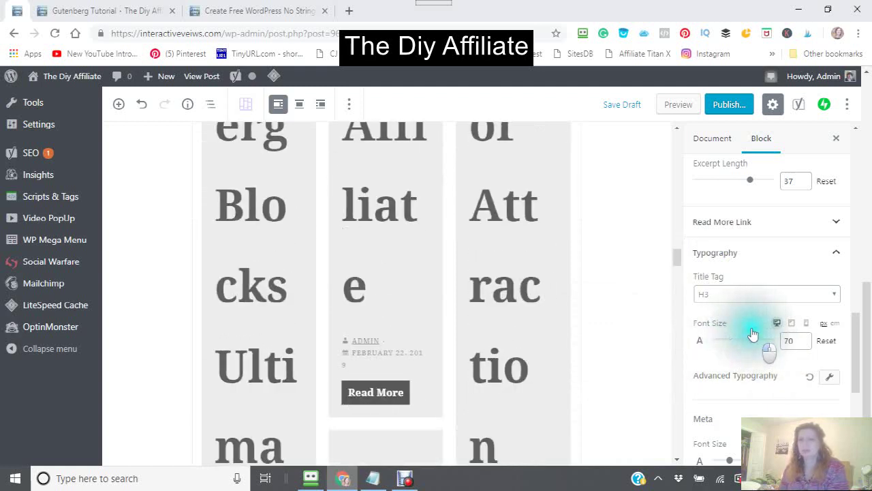
{"action": "left_click", "coordinate": [753, 343]}
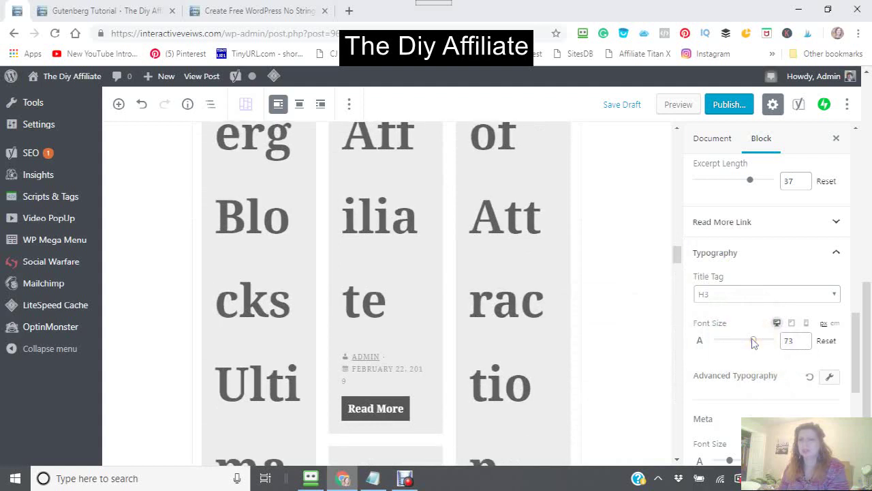
- Set the font size of the post grid's H3 titles to 23 px
{"action": "left_click", "coordinate": [712, 342]}
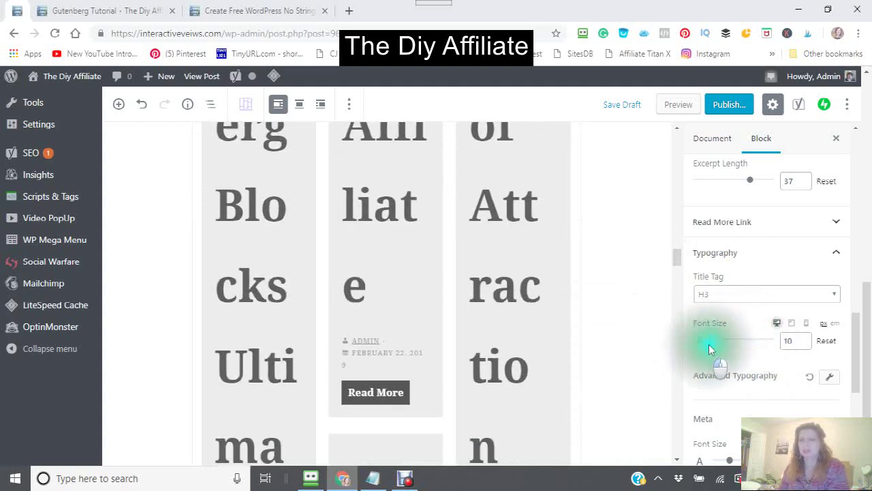
{"action": "left_click", "coordinate": [731, 337]}
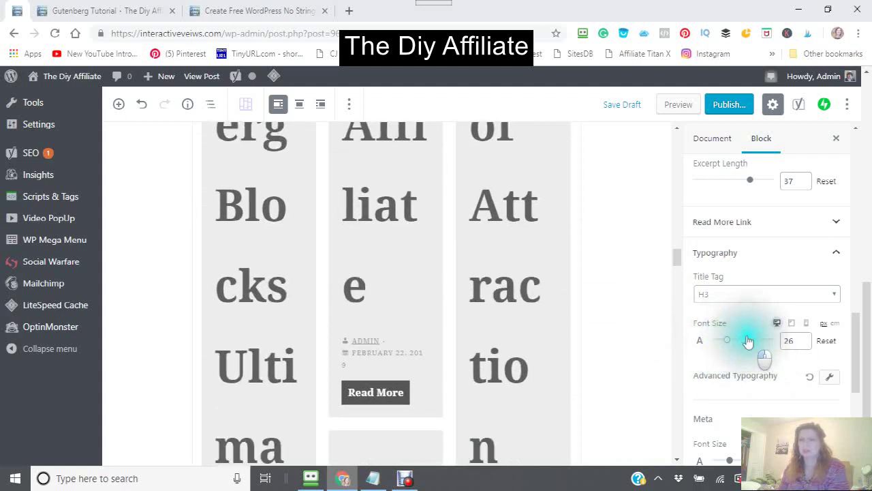
{"action": "left_click", "coordinate": [747, 340]}
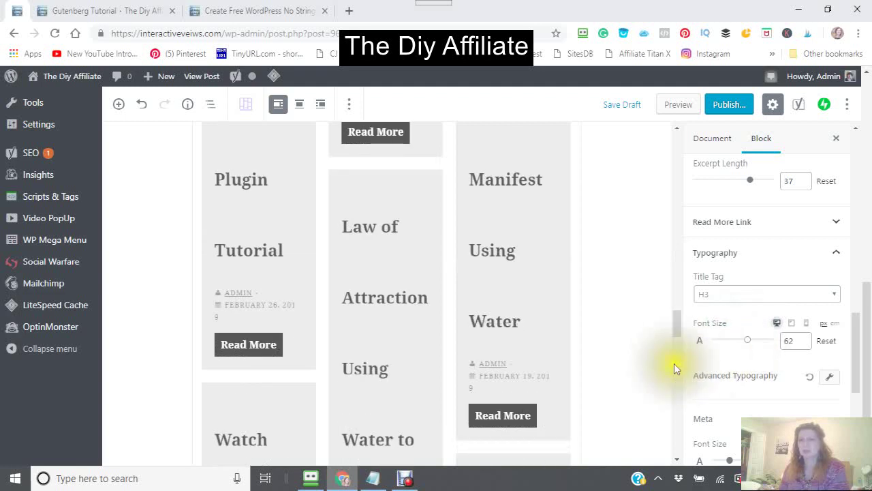
{"action": "left_click", "coordinate": [744, 342]}
{"action": "left_click", "coordinate": [724, 340]}
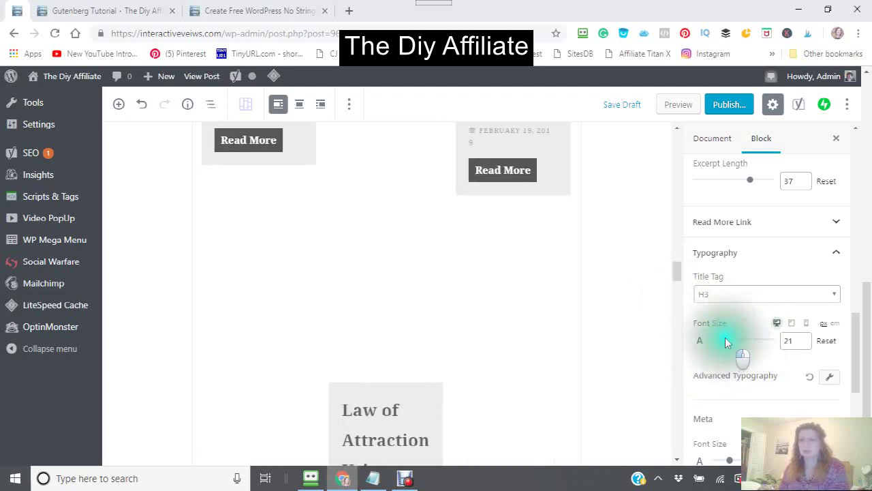
{"action": "left_click", "coordinate": [726, 340]}
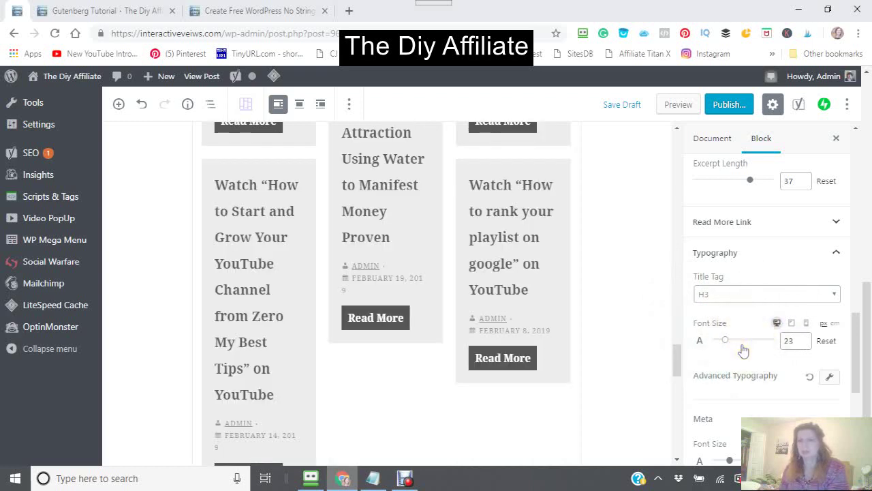
- Set the excerpt font size of the post grid to 75 px
{"action": "scroll", "coordinate": [806, 395], "scroll_direction": "down", "scroll_amount": 4}
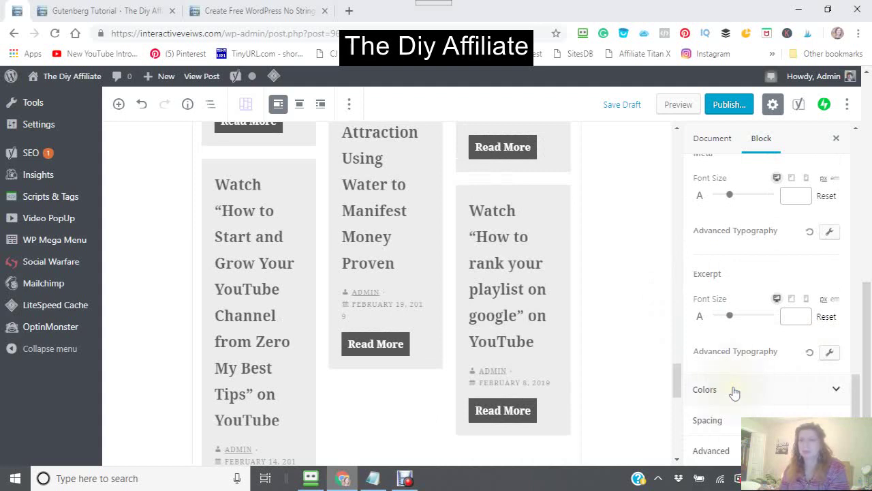
{"action": "left_click", "coordinate": [733, 316]}
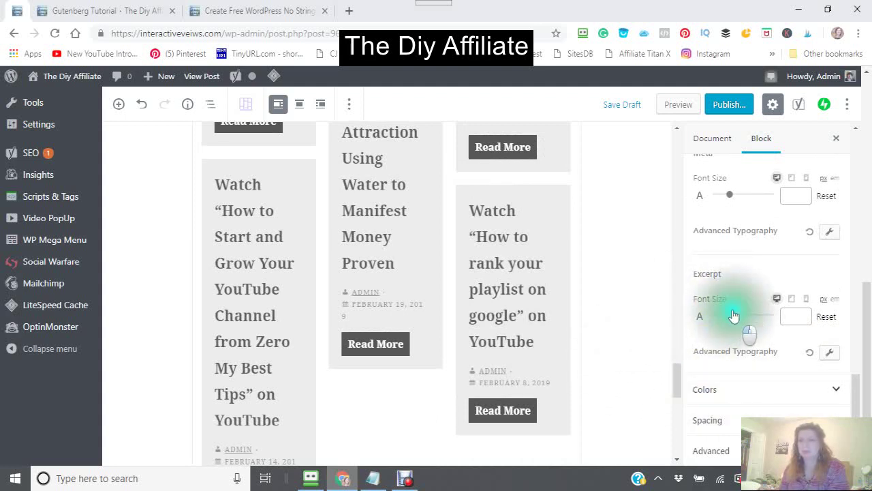
{"action": "left_click_drag", "start_coordinate": [733, 315], "coordinate": [743, 314]}
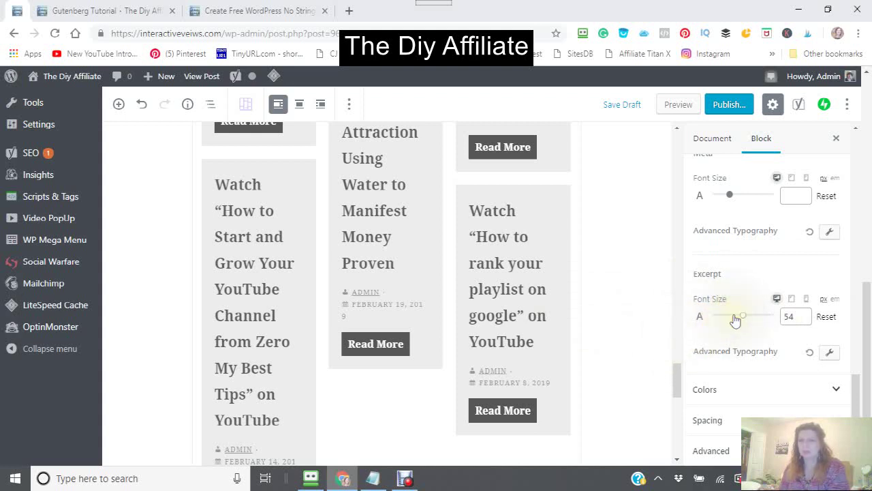
{"action": "left_click", "coordinate": [742, 319]}
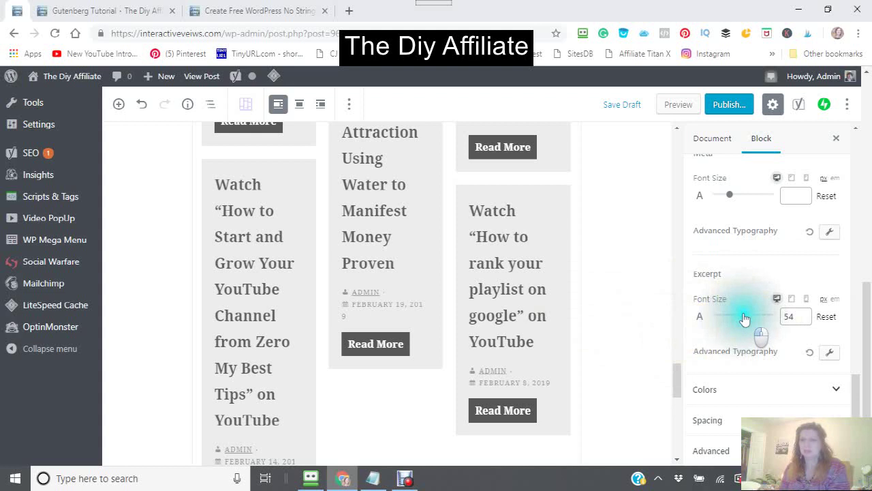
{"action": "left_click_drag", "start_coordinate": [744, 319], "coordinate": [706, 319]}
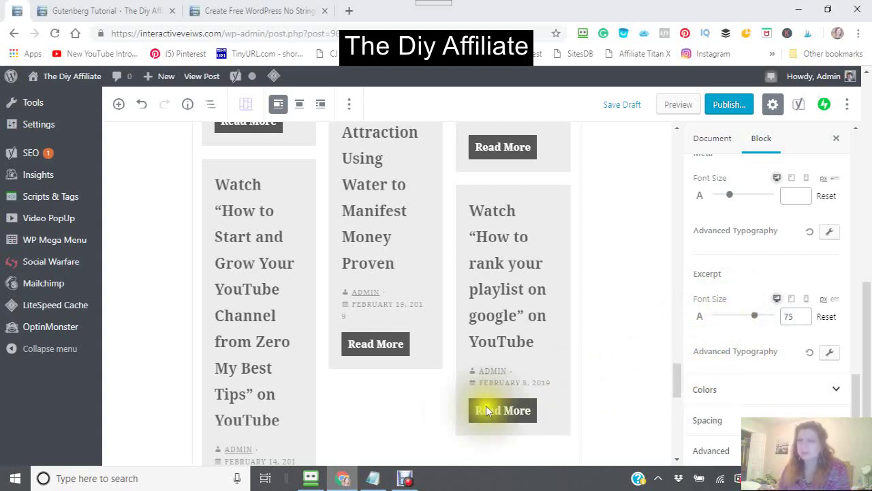
- In the block's color settings, set the title color to red and the meta color to bright blue
{"action": "left_click", "coordinate": [838, 398]}
{"action": "left_click", "coordinate": [839, 397]}
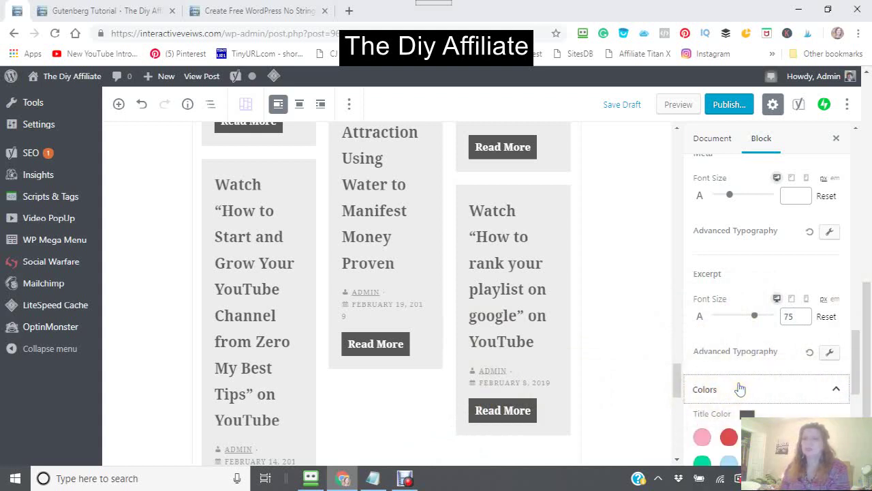
{"action": "scroll", "coordinate": [763, 368], "scroll_direction": "down", "scroll_amount": 5}
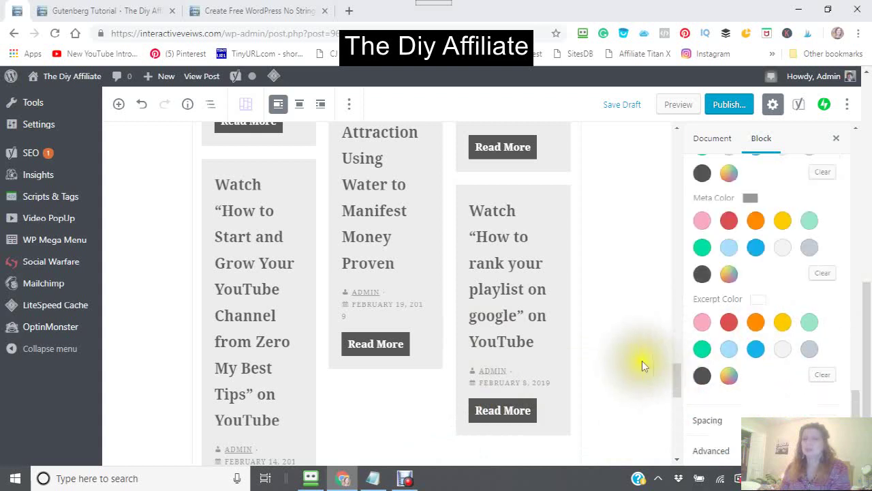
{"action": "scroll", "coordinate": [539, 314], "scroll_direction": "up", "scroll_amount": 5}
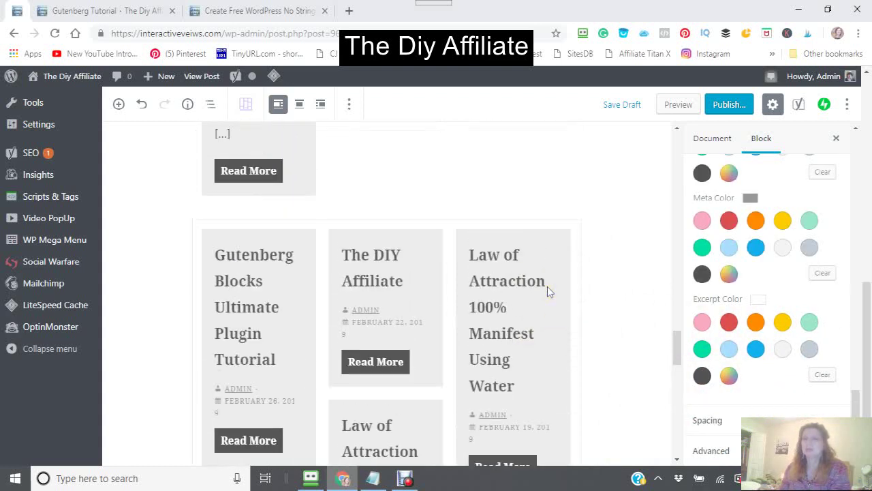
{"action": "scroll", "coordinate": [549, 286], "scroll_direction": "down", "scroll_amount": 2}
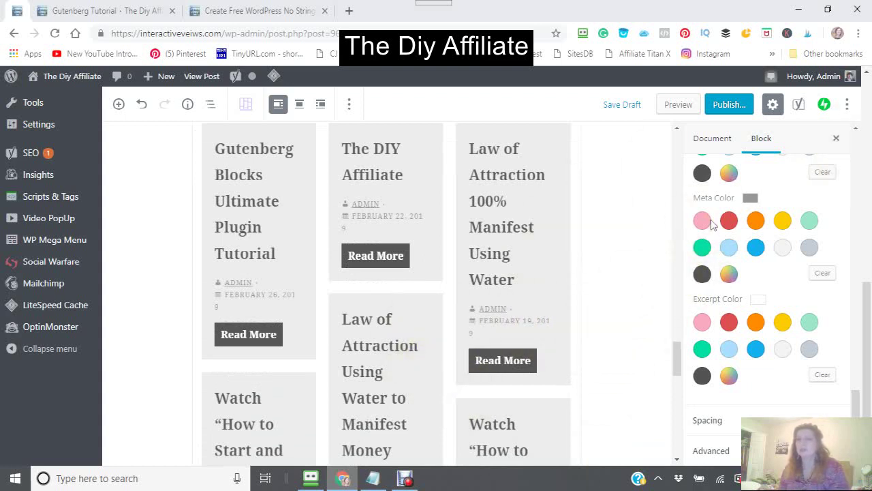
{"action": "scroll", "coordinate": [711, 225], "scroll_direction": "up", "scroll_amount": 5}
{"action": "scroll", "coordinate": [701, 224], "scroll_direction": "down", "scroll_amount": 5}
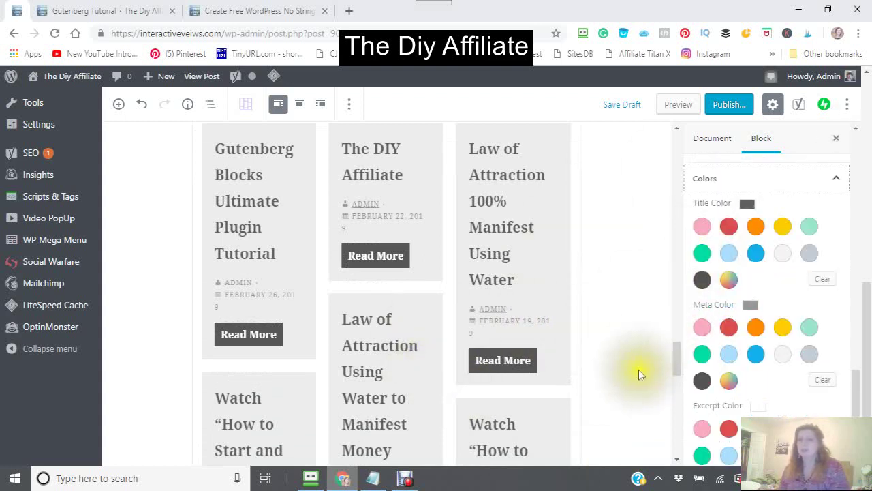
{"action": "left_click", "coordinate": [730, 228]}
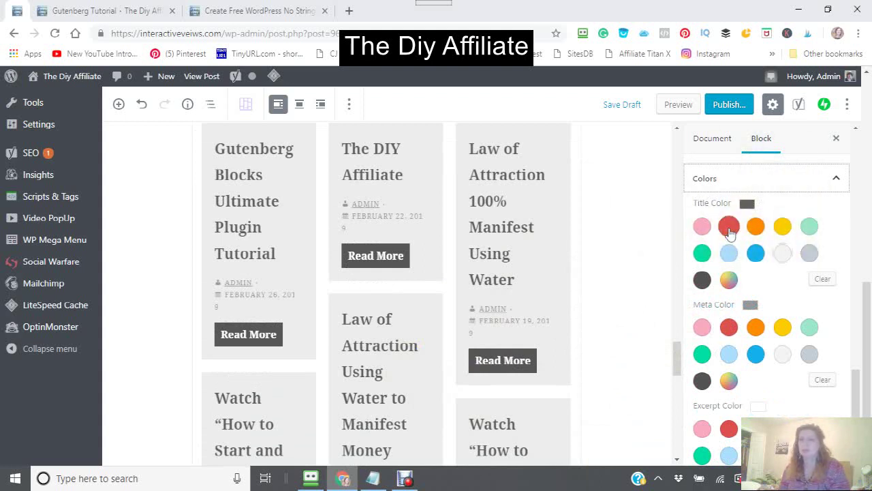
{"action": "left_click", "coordinate": [730, 229]}
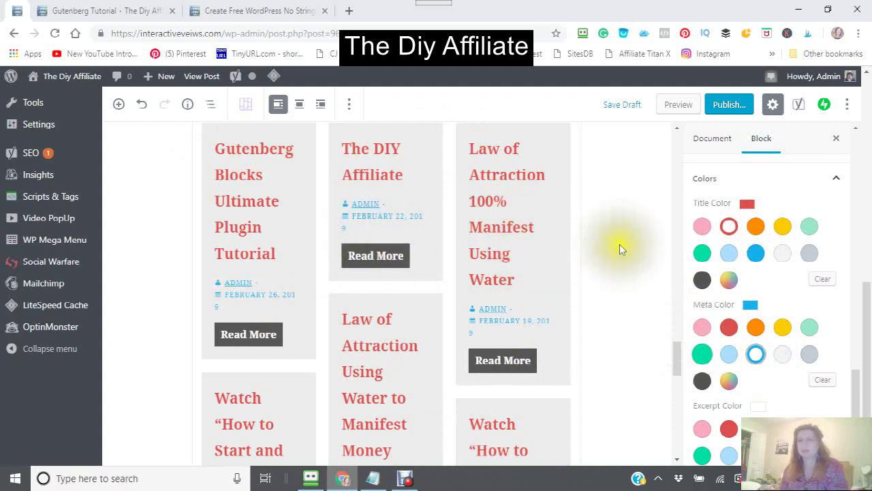
- Set the excerpt color to orange and check the posts in the grid
{"action": "scroll", "coordinate": [761, 367], "scroll_direction": "down", "scroll_amount": 2}
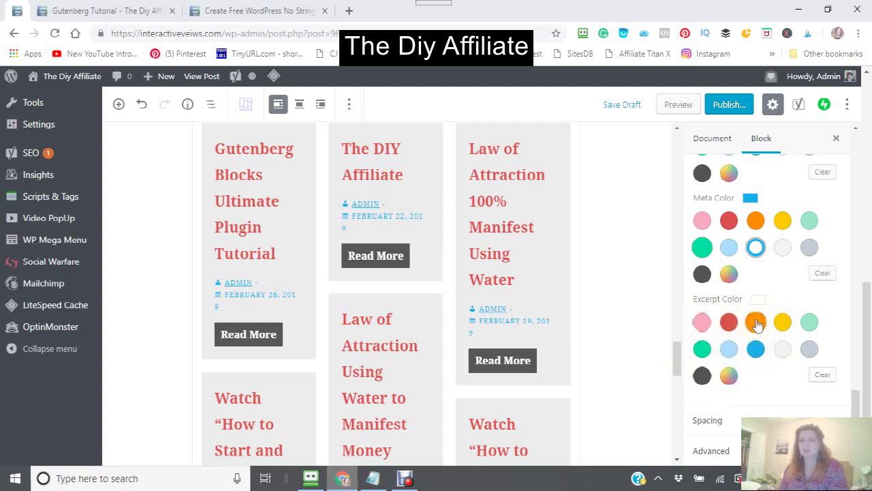
{"action": "left_click", "coordinate": [755, 323]}
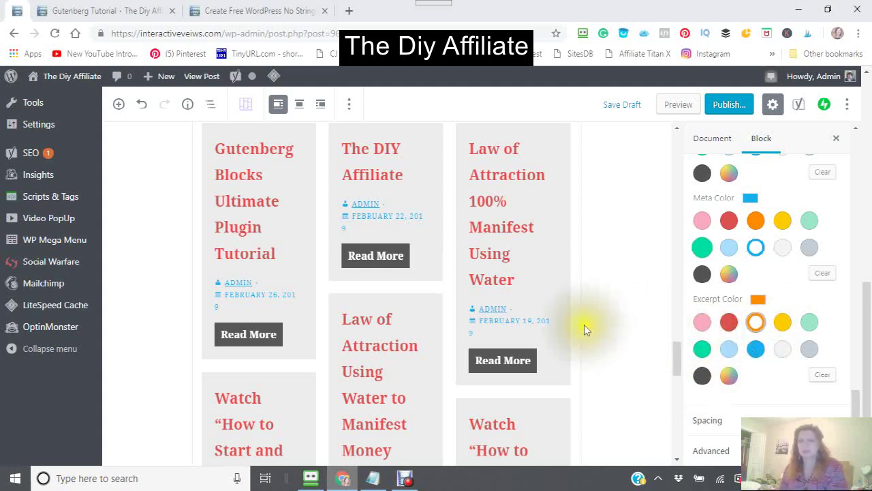
{"action": "scroll", "coordinate": [625, 306], "scroll_direction": "down", "scroll_amount": 5}
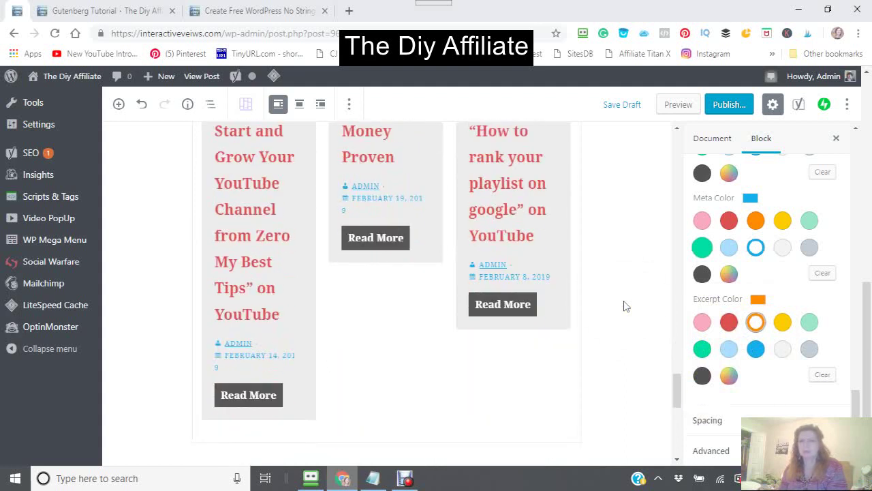
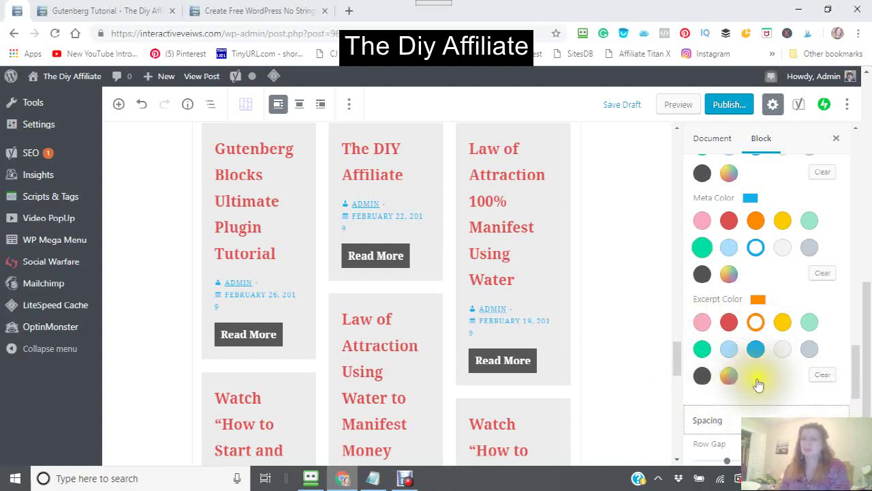
- In the block's spacing settings, set the column gap to 28 and the content padding to 18
{"action": "left_click", "coordinate": [698, 413]}
{"action": "scroll", "coordinate": [698, 389], "scroll_direction": "down", "scroll_amount": 3}
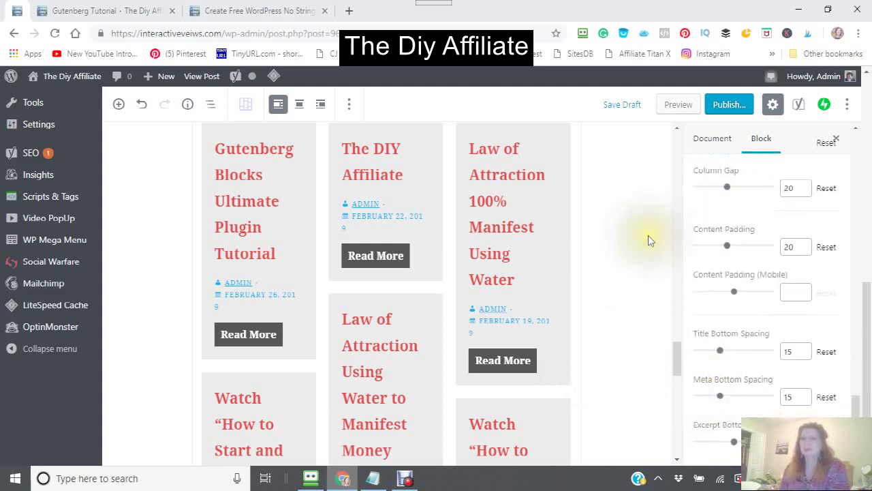
{"action": "left_click", "coordinate": [728, 194]}
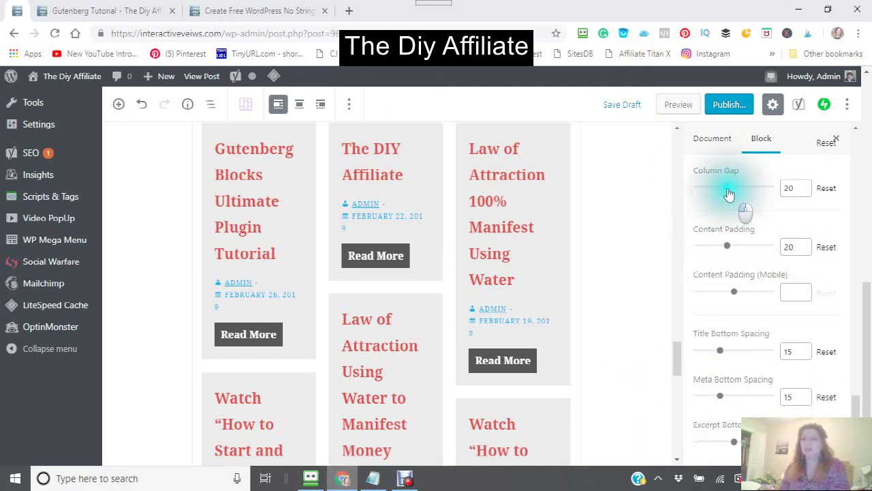
{"action": "left_click_drag", "start_coordinate": [729, 193], "coordinate": [738, 191]}
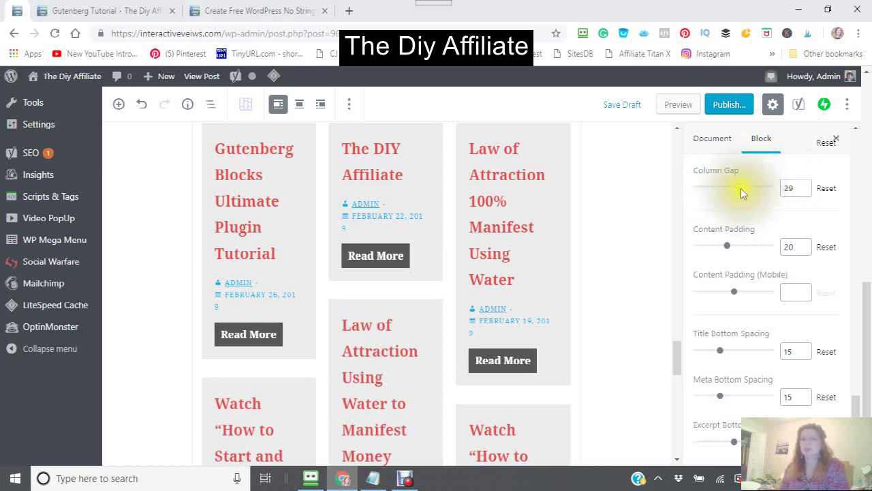
{"action": "left_click_drag", "start_coordinate": [740, 189], "coordinate": [770, 190]}
{"action": "left_click", "coordinate": [770, 189]}
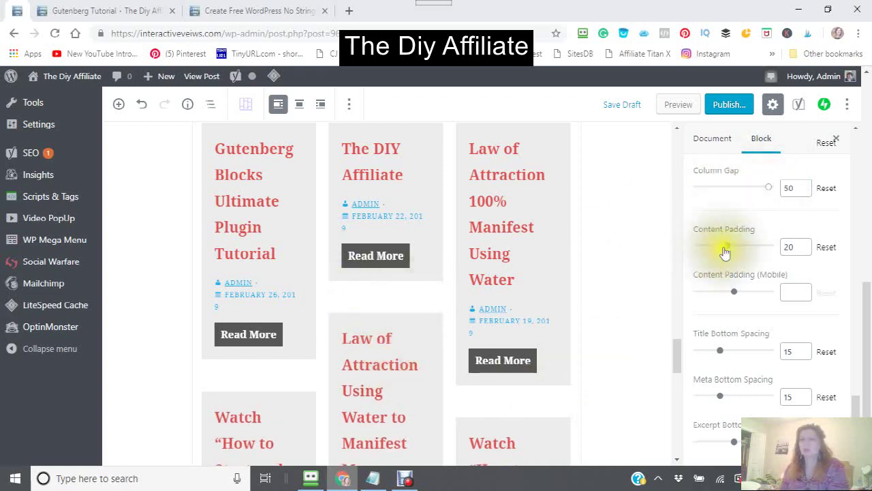
{"action": "left_click", "coordinate": [724, 246]}
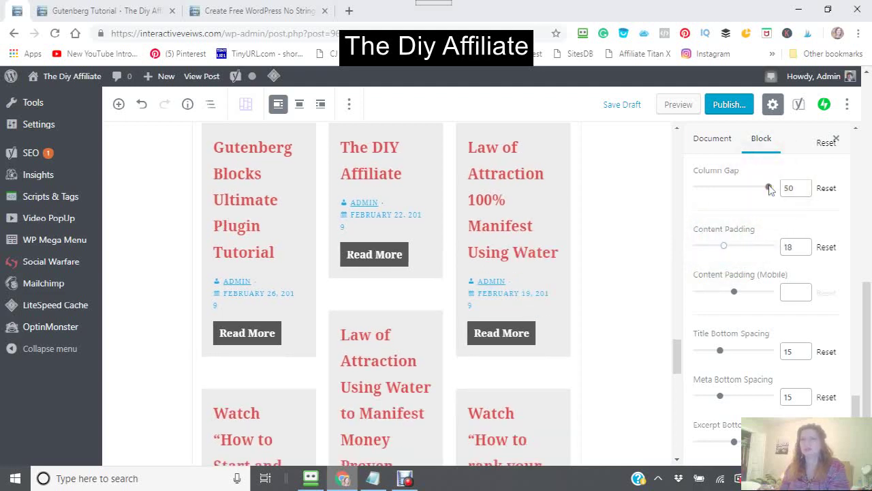
{"action": "left_click", "coordinate": [738, 194]}
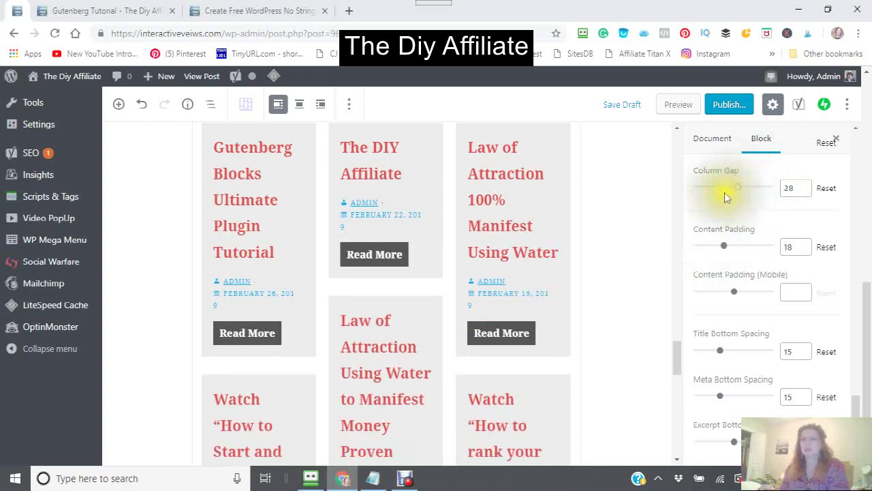
- Set the content padding to 24 and review the whole post grid
{"action": "left_click", "coordinate": [702, 284]}
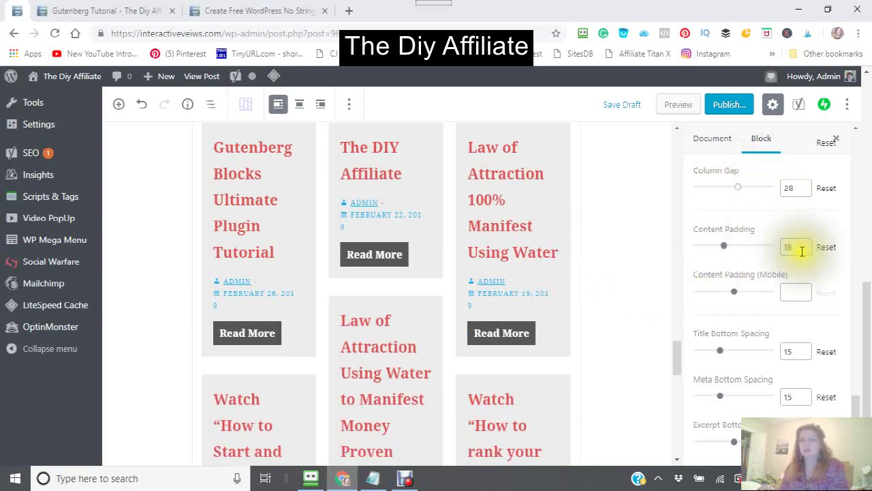
{"action": "left_click", "coordinate": [724, 252]}
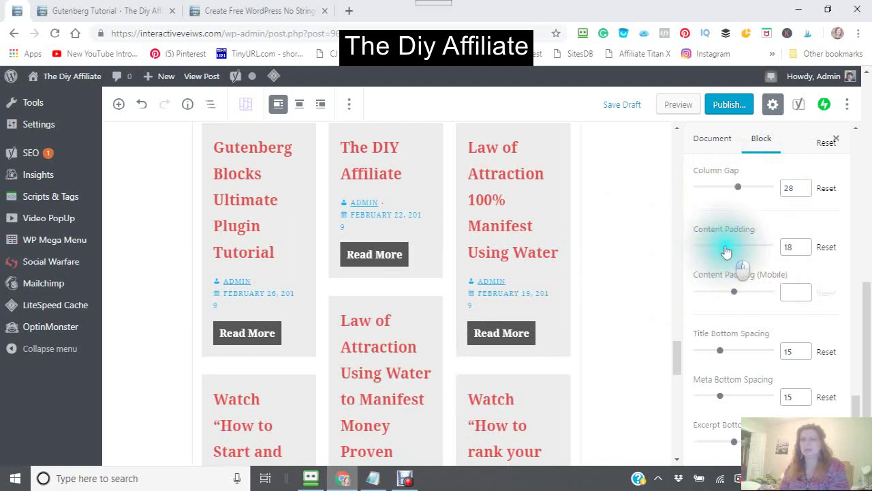
{"action": "left_click_drag", "start_coordinate": [724, 252], "coordinate": [732, 247]}
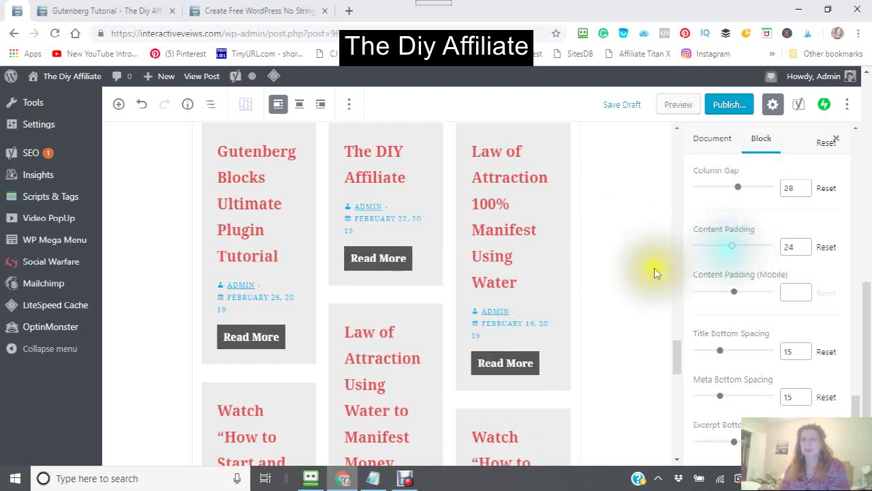
{"action": "scroll", "coordinate": [496, 215], "scroll_direction": "down", "scroll_amount": 5}
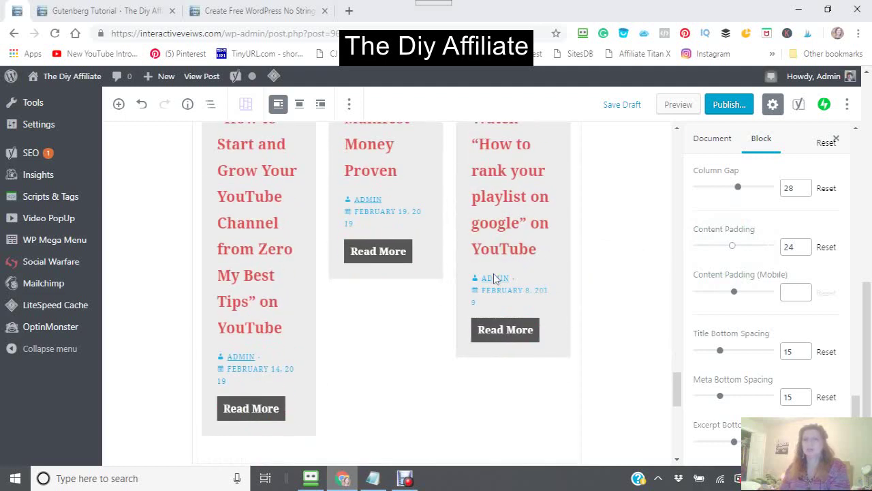
{"action": "scroll", "coordinate": [495, 278], "scroll_direction": "down", "scroll_amount": 3}
{"action": "scroll", "coordinate": [493, 278], "scroll_direction": "up", "scroll_amount": 4}
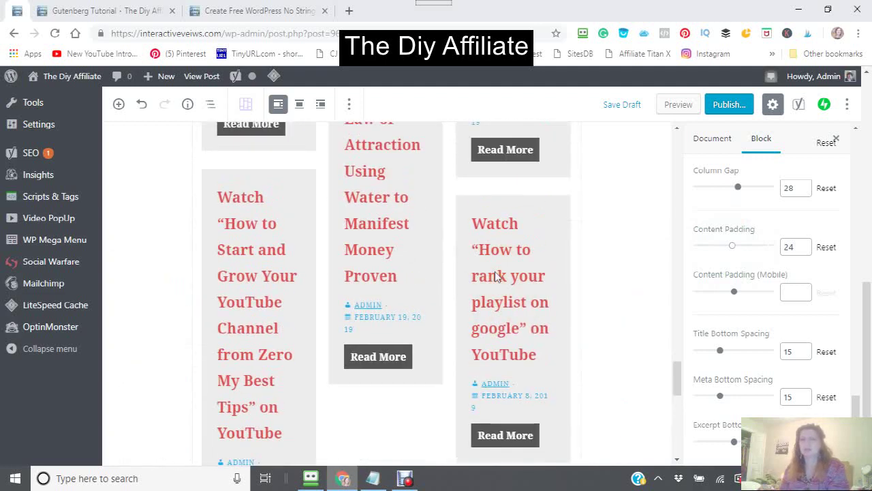
{"action": "scroll", "coordinate": [496, 276], "scroll_direction": "up", "scroll_amount": 5}
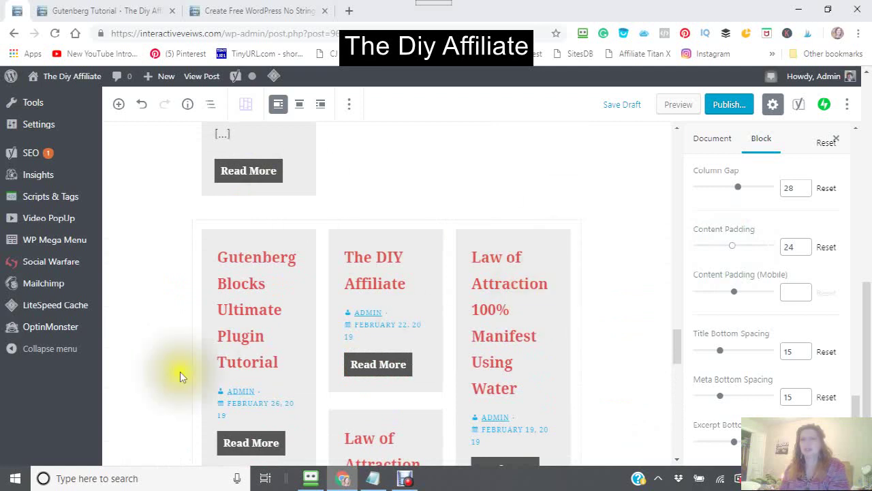
{"action": "scroll", "coordinate": [477, 327], "scroll_direction": "down", "scroll_amount": 3}
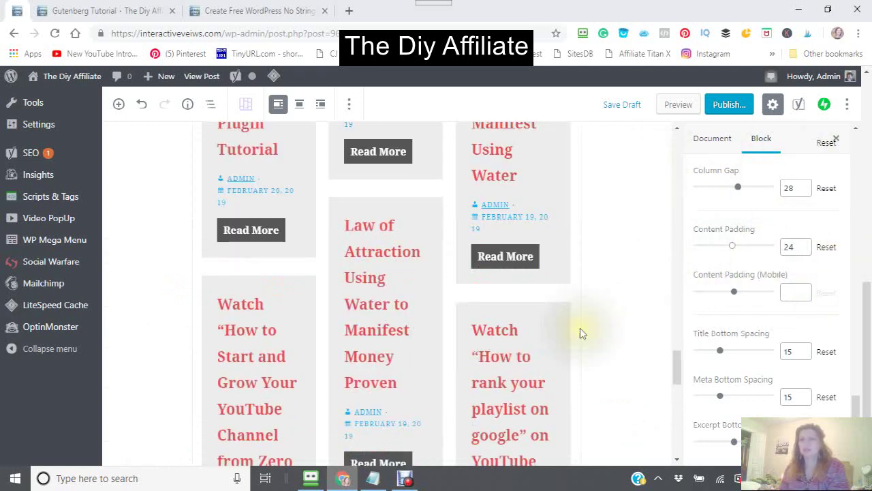
- Set the mobile content padding of the post masonry block to 33 and look over the posts on the page
{"action": "left_click", "coordinate": [733, 293]}
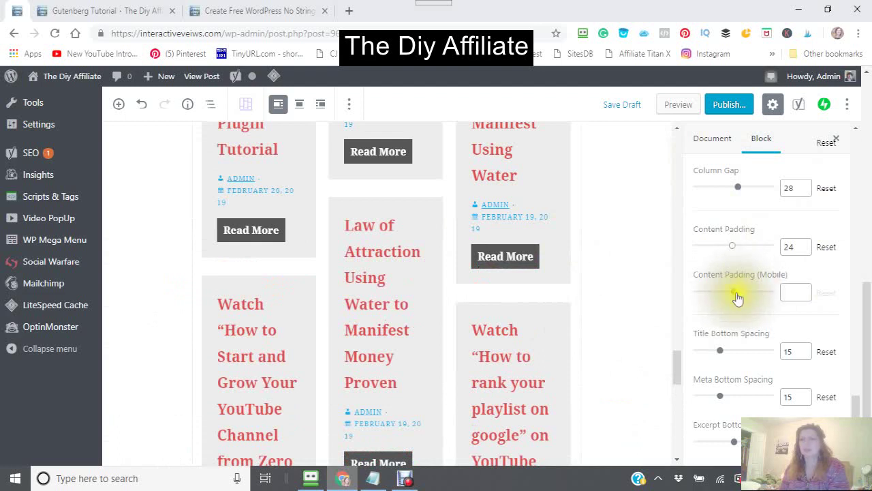
{"action": "left_click_drag", "start_coordinate": [738, 293], "coordinate": [718, 297]}
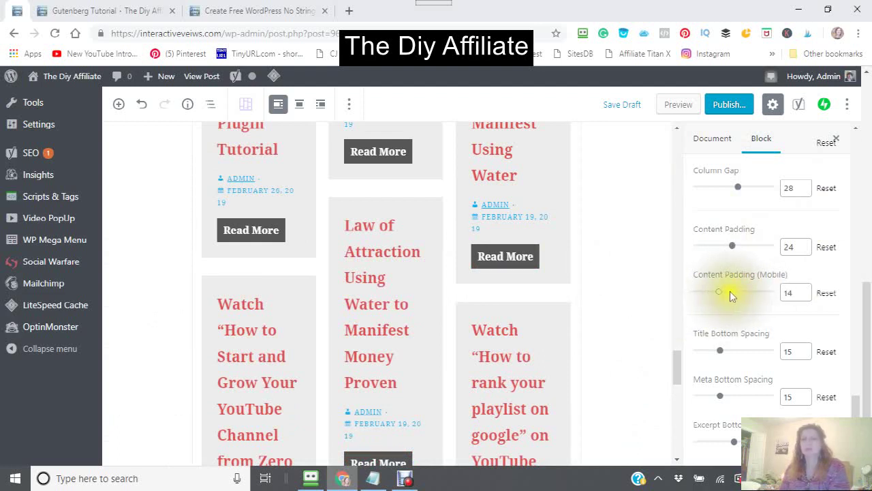
{"action": "scroll", "coordinate": [715, 292], "scroll_direction": "down", "scroll_amount": 1}
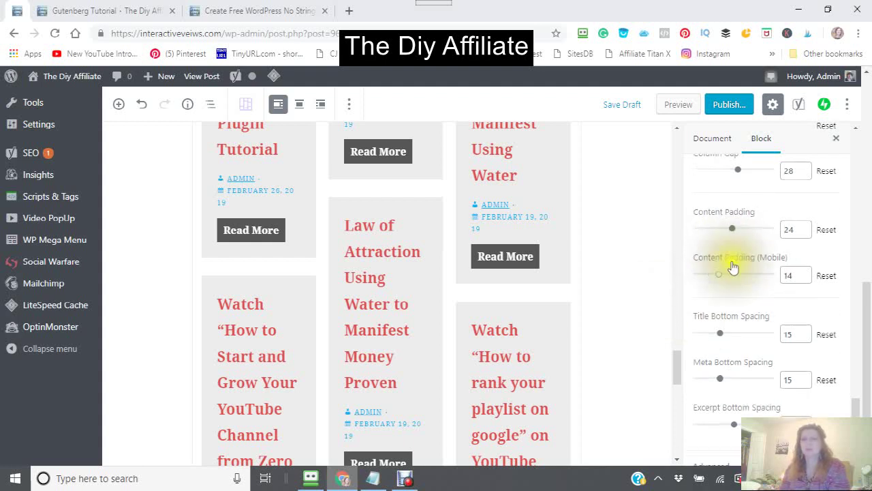
{"action": "left_click_drag", "start_coordinate": [723, 264], "coordinate": [745, 257]}
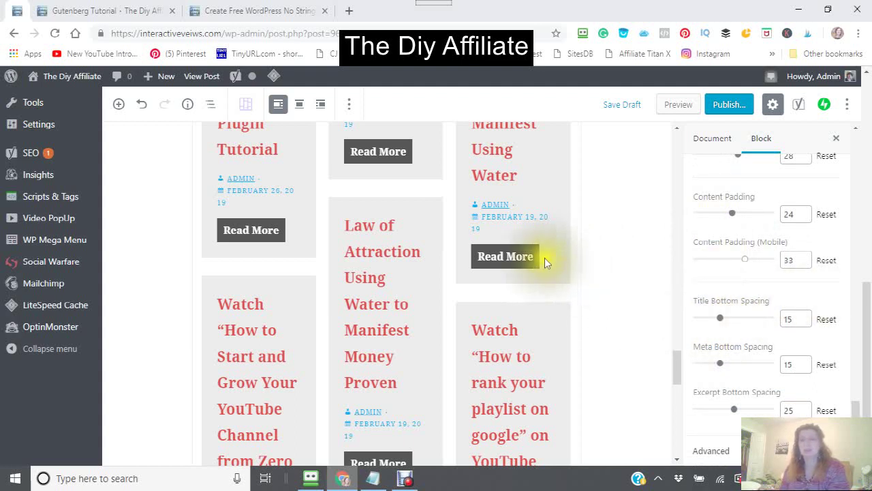
{"action": "scroll", "coordinate": [552, 250], "scroll_direction": "down", "scroll_amount": 10}
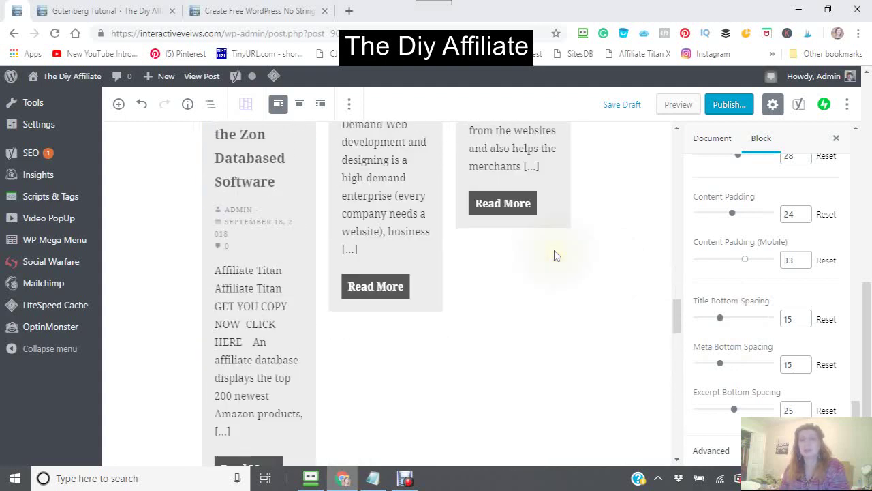
{"action": "scroll", "coordinate": [557, 251], "scroll_direction": "up", "scroll_amount": 2}
{"action": "scroll", "coordinate": [557, 248], "scroll_direction": "down", "scroll_amount": 6}
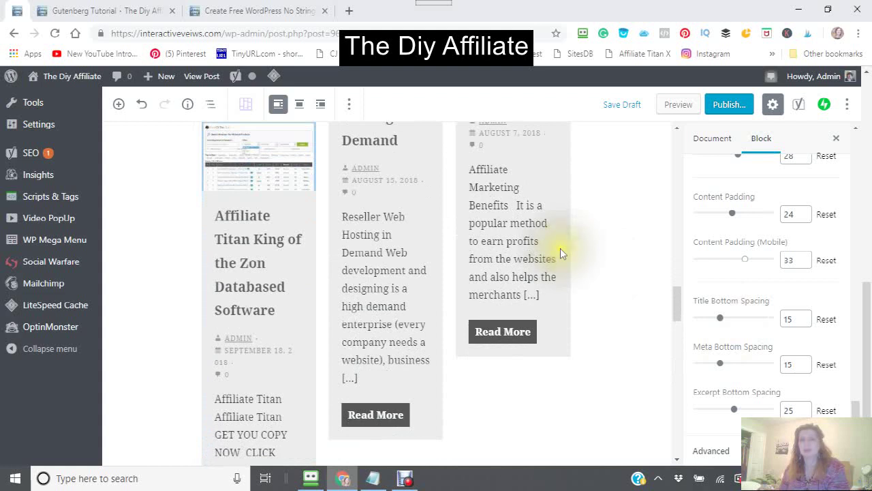
{"action": "scroll", "coordinate": [560, 248], "scroll_direction": "up", "scroll_amount": 10}
{"action": "scroll", "coordinate": [562, 253], "scroll_direction": "up", "scroll_amount": 2}
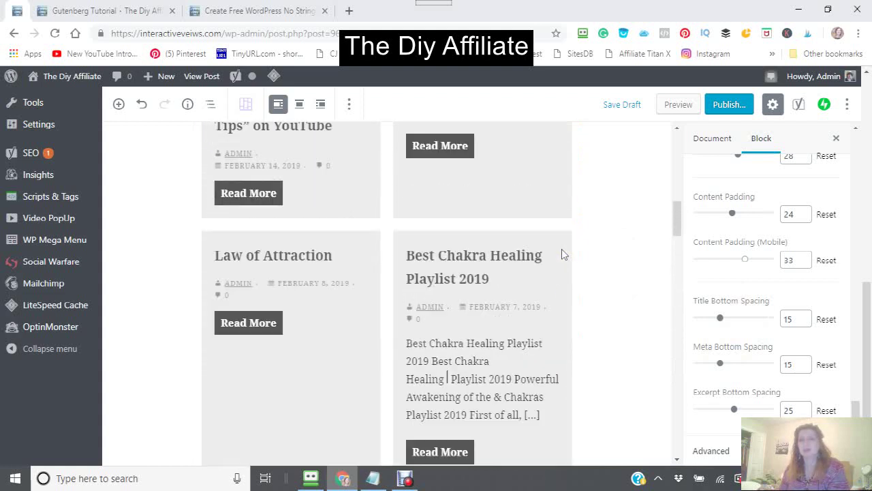
{"action": "scroll", "coordinate": [562, 253], "scroll_direction": "down", "scroll_amount": 10}
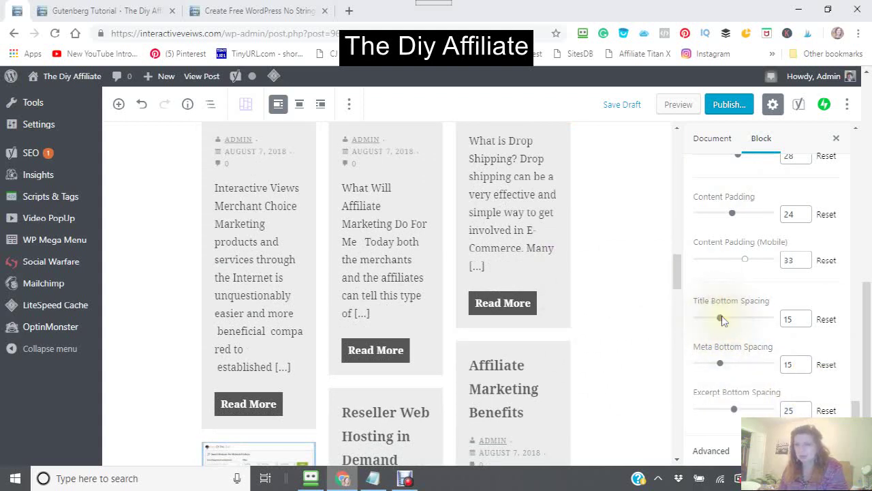
- Set the block's title bottom spacing to 36 and its meta bottom spacing to 25
{"action": "left_click_drag", "start_coordinate": [724, 321], "coordinate": [749, 312]}
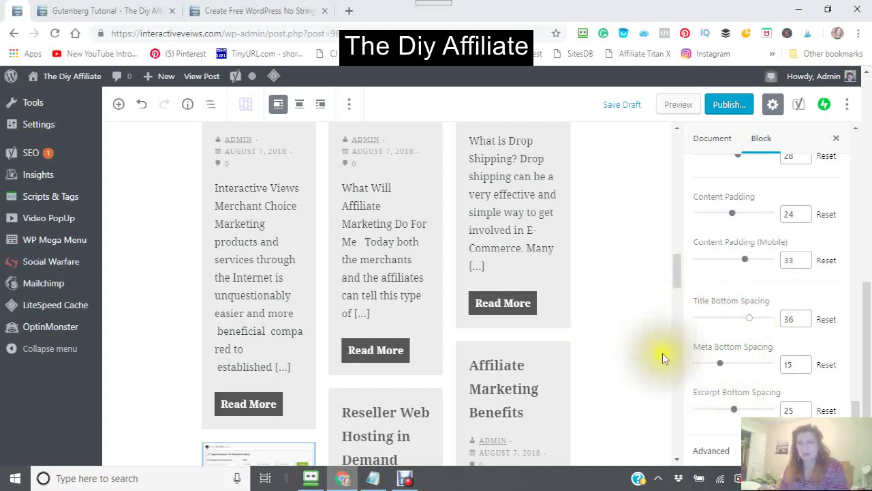
{"action": "scroll", "coordinate": [667, 356], "scroll_direction": "down", "scroll_amount": 3}
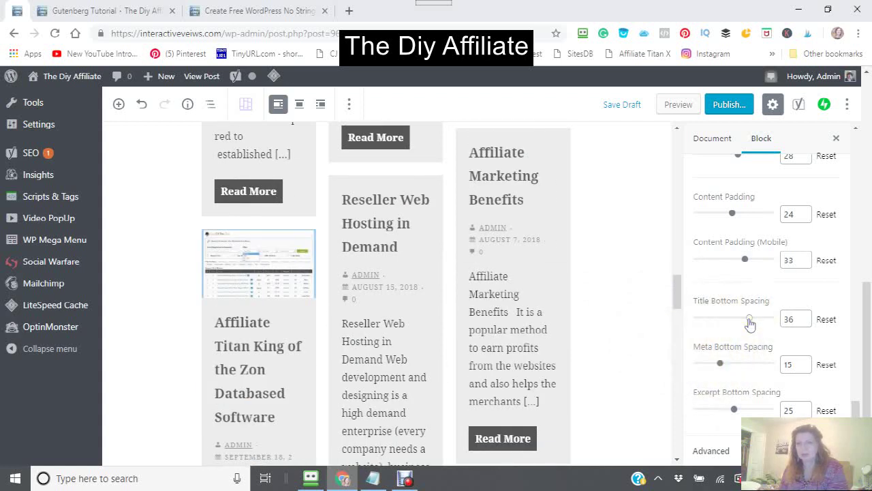
{"action": "left_click_drag", "start_coordinate": [721, 363], "coordinate": [734, 361]}
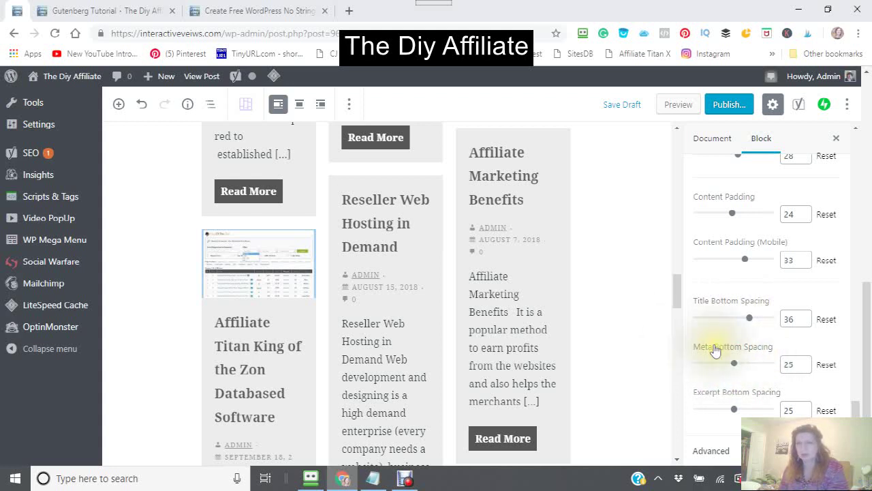
- Change the block's title color to pink and check the post titles in the masonry grid
{"action": "scroll", "coordinate": [715, 348], "scroll_direction": "up", "scroll_amount": 1}
{"action": "scroll", "coordinate": [722, 269], "scroll_direction": "down", "scroll_amount": 10}
{"action": "scroll", "coordinate": [723, 269], "scroll_direction": "up", "scroll_amount": 4}
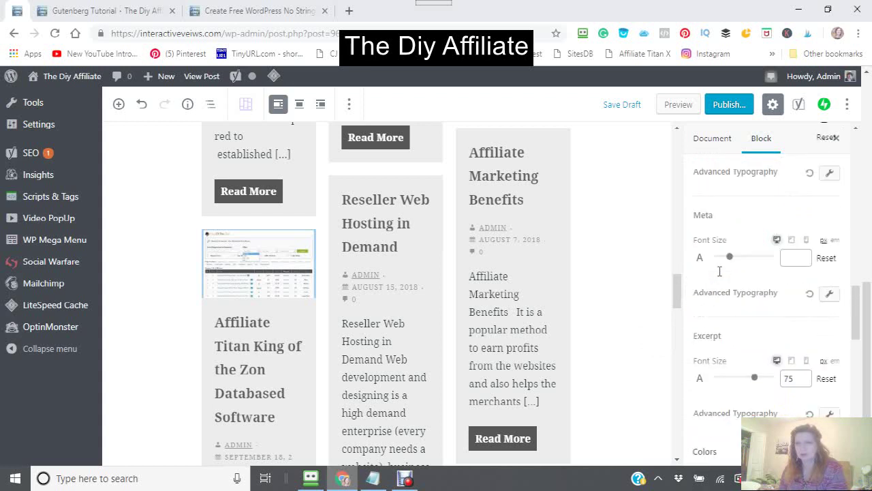
{"action": "scroll", "coordinate": [720, 271], "scroll_direction": "down", "scroll_amount": 5}
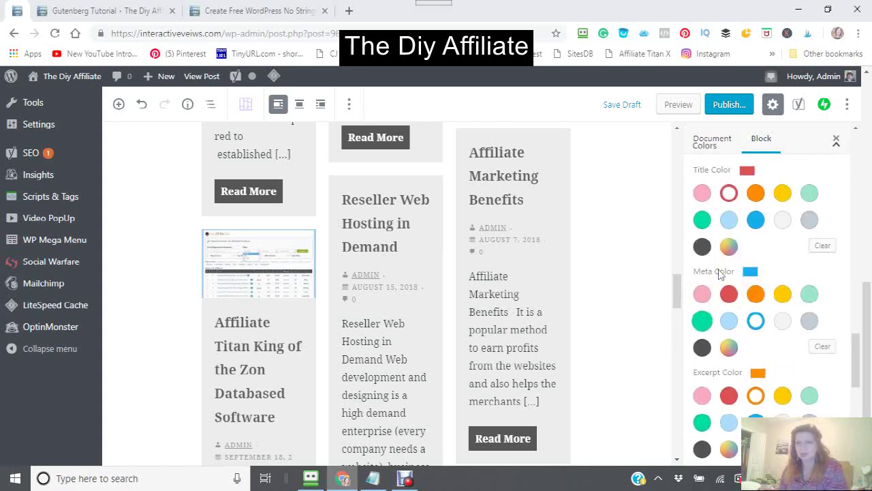
{"action": "scroll", "coordinate": [701, 265], "scroll_direction": "up", "scroll_amount": 4}
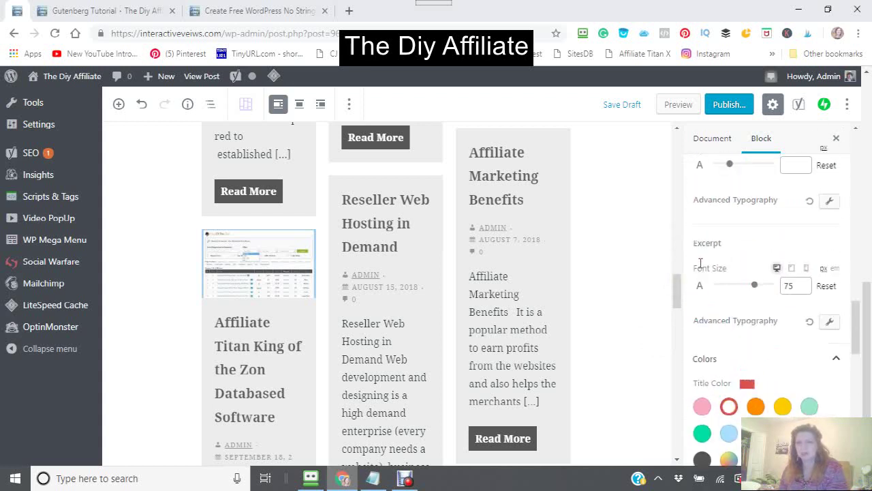
{"action": "left_click", "coordinate": [703, 406]}
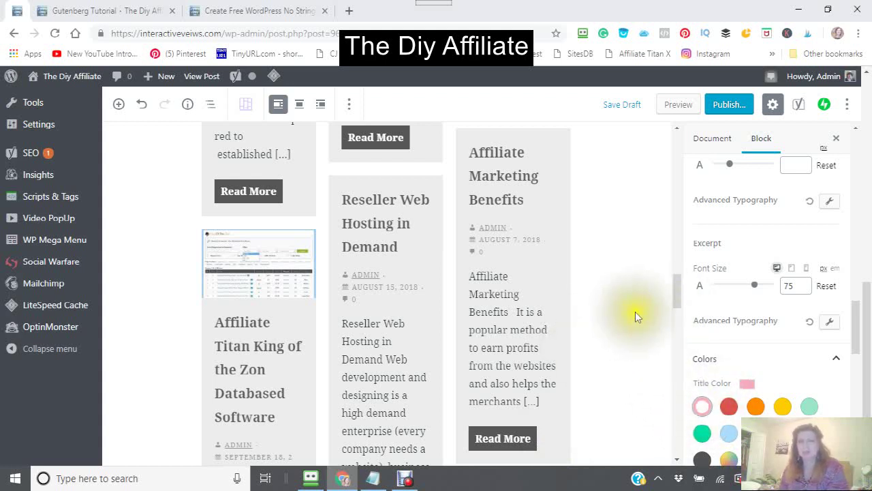
{"action": "scroll", "coordinate": [635, 316], "scroll_direction": "down", "scroll_amount": 6}
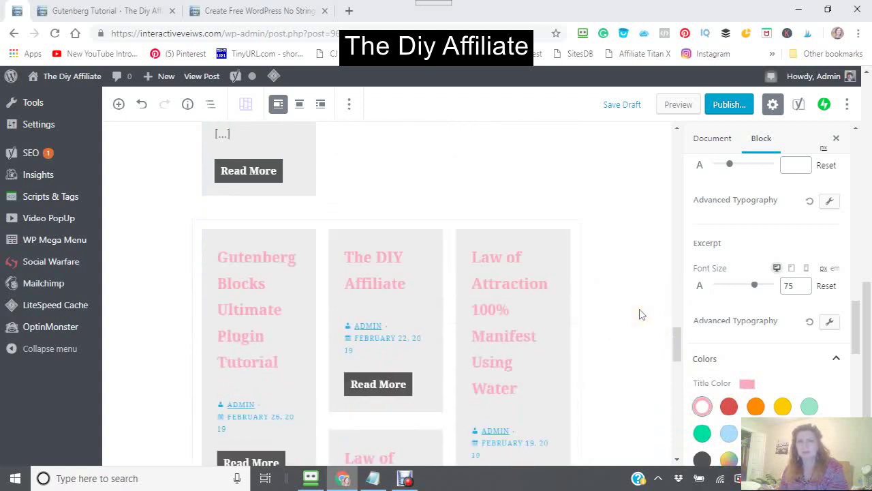
{"action": "scroll", "coordinate": [639, 314], "scroll_direction": "down", "scroll_amount": 5}
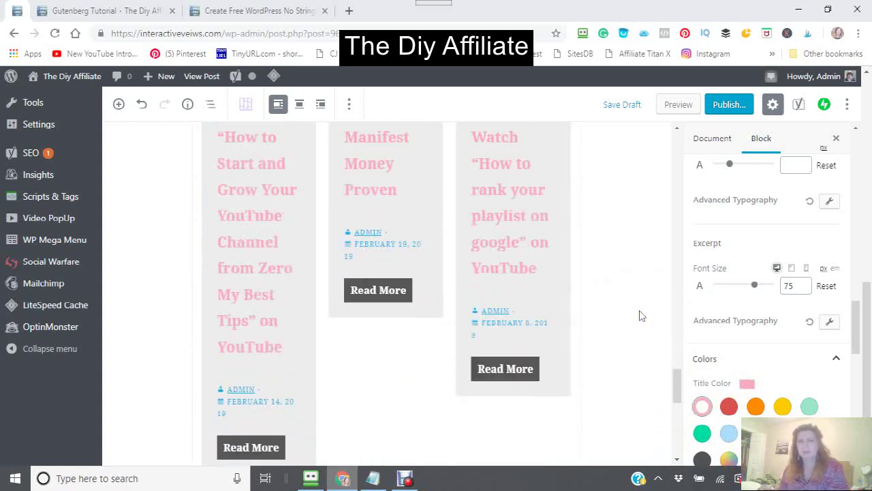
{"action": "scroll", "coordinate": [640, 315], "scroll_direction": "down", "scroll_amount": 3}
{"action": "scroll", "coordinate": [643, 313], "scroll_direction": "up", "scroll_amount": 3}
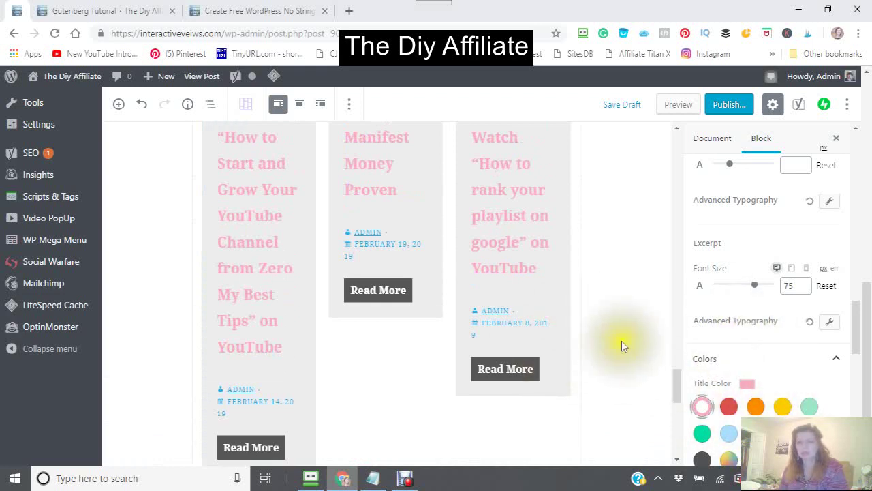
- Look back through the block's color, spacing, content and general settings and save the post as a draft
{"action": "scroll", "coordinate": [765, 384], "scroll_direction": "down", "scroll_amount": 5}
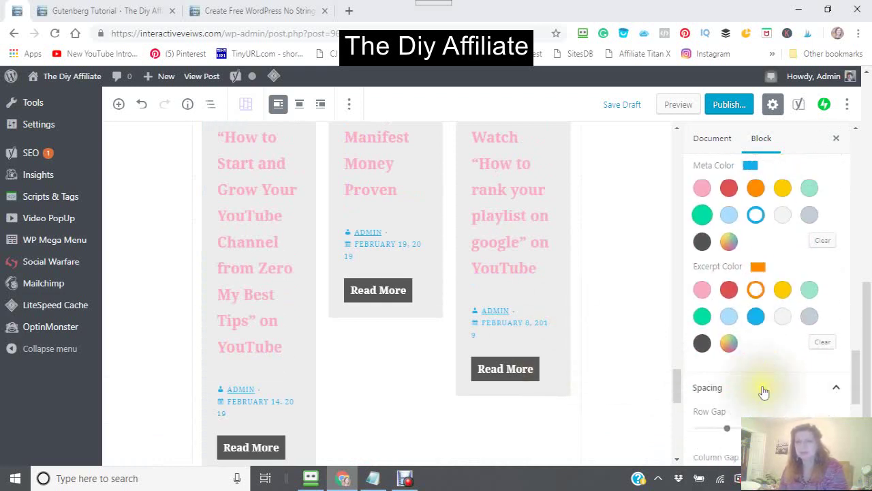
{"action": "scroll", "coordinate": [763, 390], "scroll_direction": "down", "scroll_amount": 5}
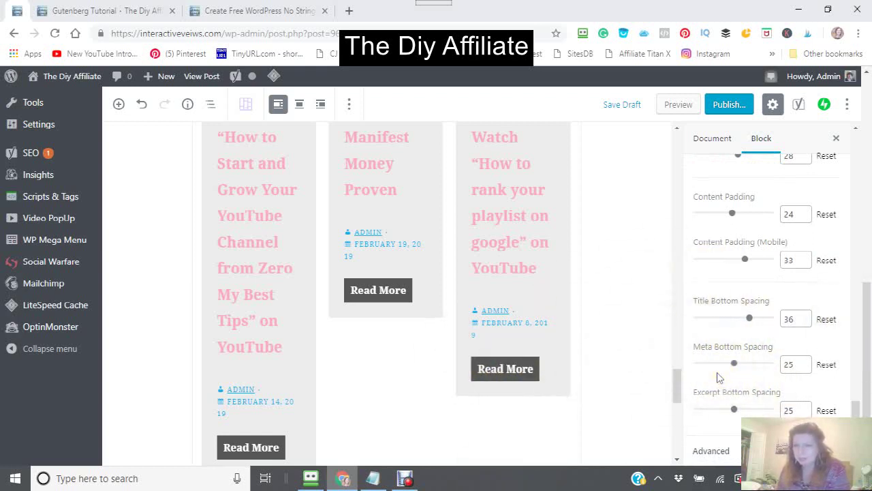
{"action": "scroll", "coordinate": [716, 384], "scroll_direction": "up", "scroll_amount": 15}
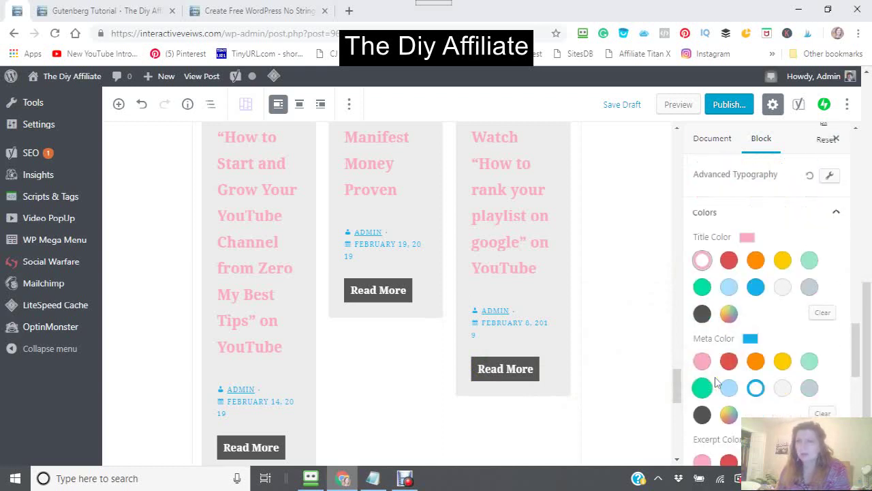
{"action": "scroll", "coordinate": [716, 384], "scroll_direction": "up", "scroll_amount": 10}
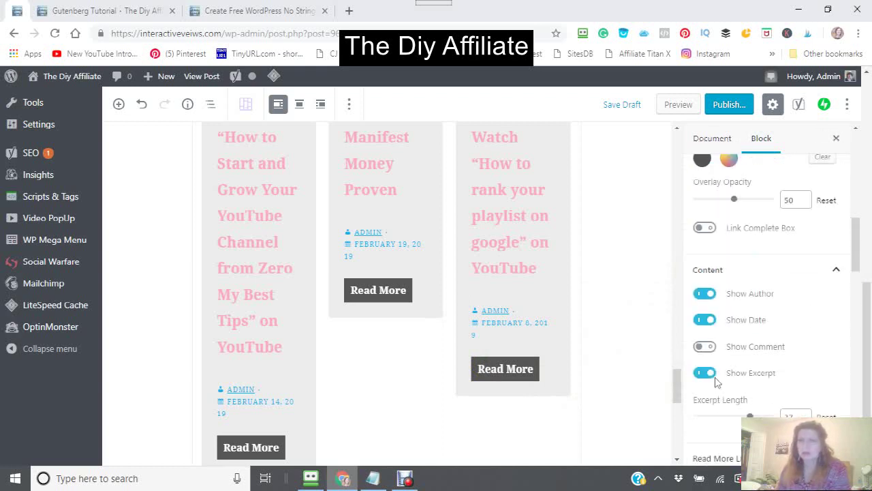
{"action": "scroll", "coordinate": [715, 384], "scroll_direction": "up", "scroll_amount": 5}
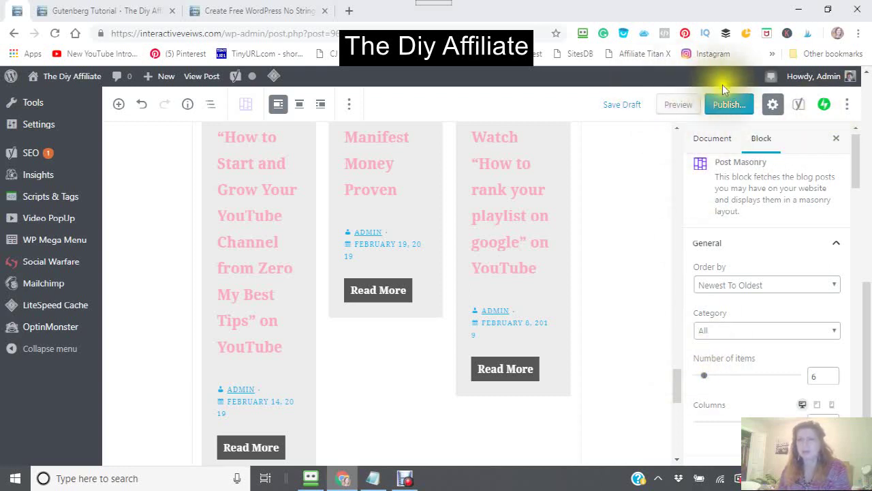
{"action": "left_click", "coordinate": [615, 109]}
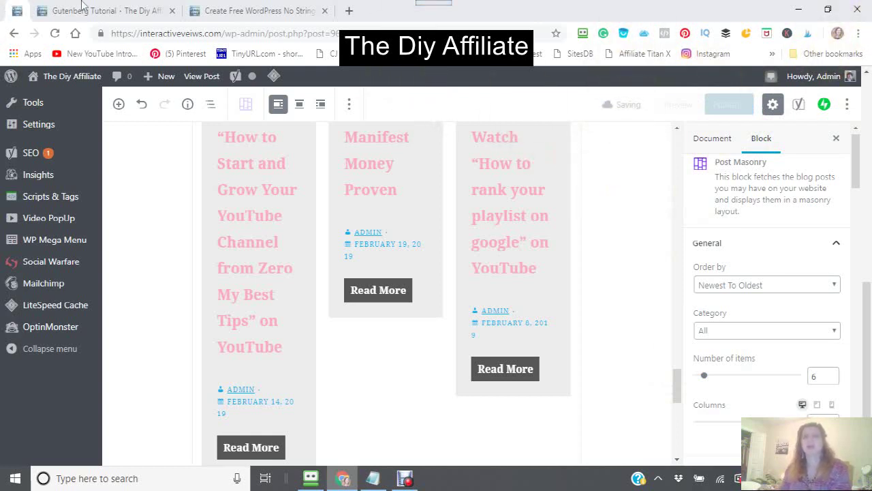
- Reload the Gutenberg Tutorial preview page and examine the post grids, especially the masonry grid's title, meta and excerpt styling
{"action": "left_click", "coordinate": [129, 12]}
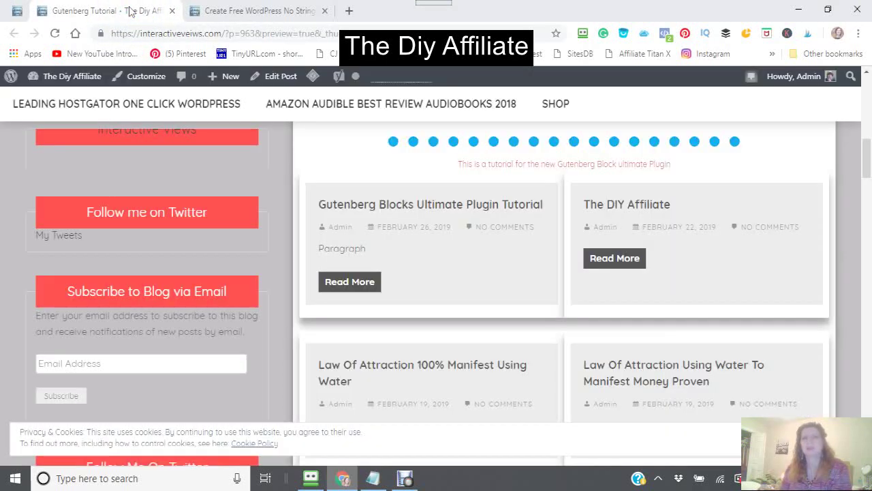
{"action": "left_click", "coordinate": [56, 33]}
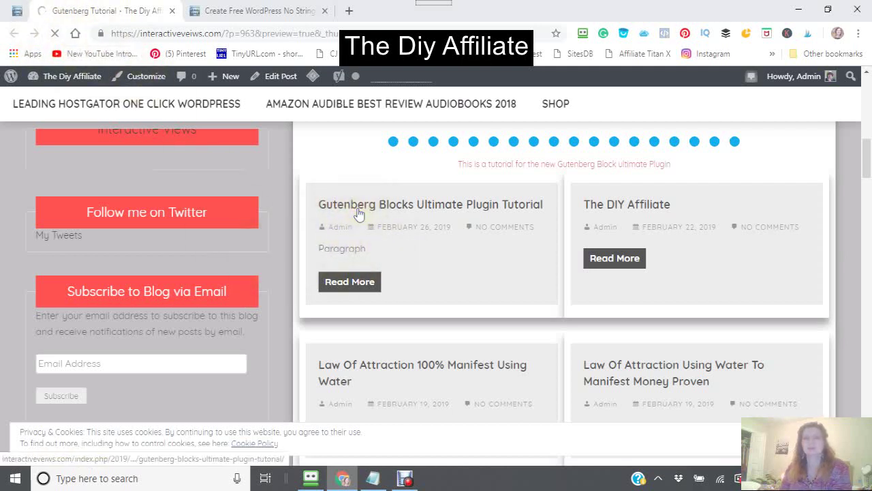
{"action": "scroll", "coordinate": [357, 213], "scroll_direction": "down", "scroll_amount": 2}
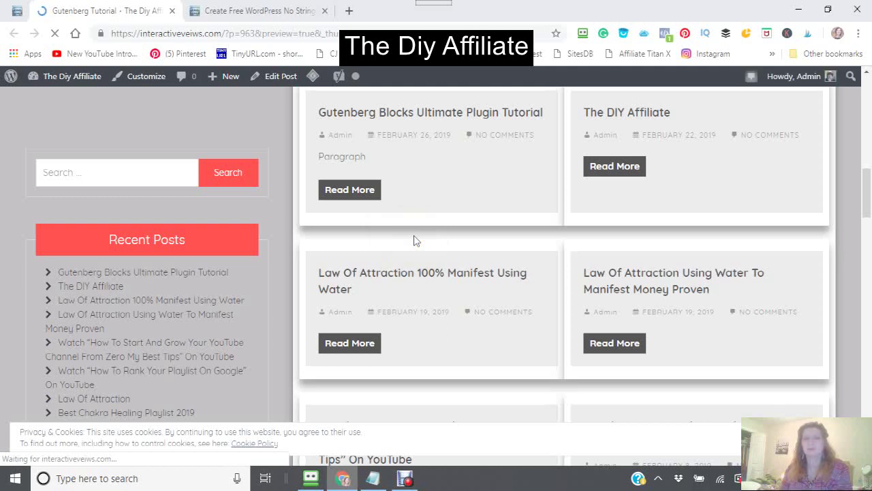
{"action": "scroll", "coordinate": [415, 240], "scroll_direction": "down", "scroll_amount": 4}
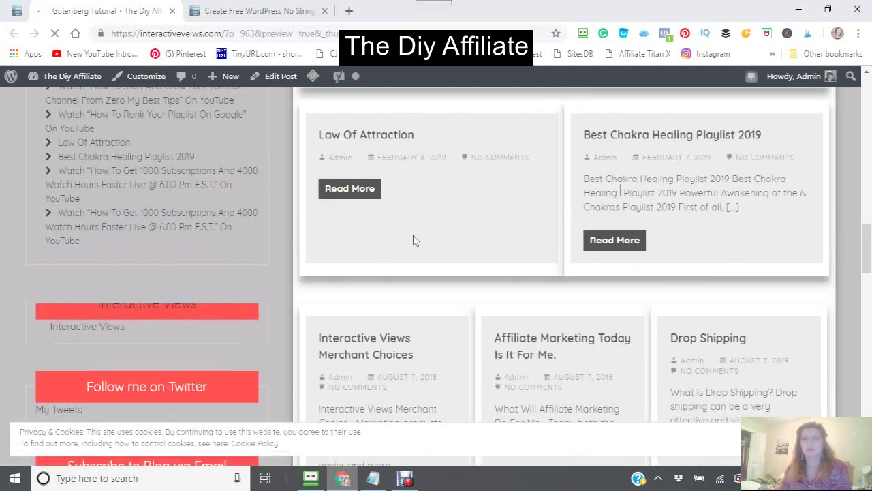
{"action": "scroll", "coordinate": [415, 235], "scroll_direction": "down", "scroll_amount": 5}
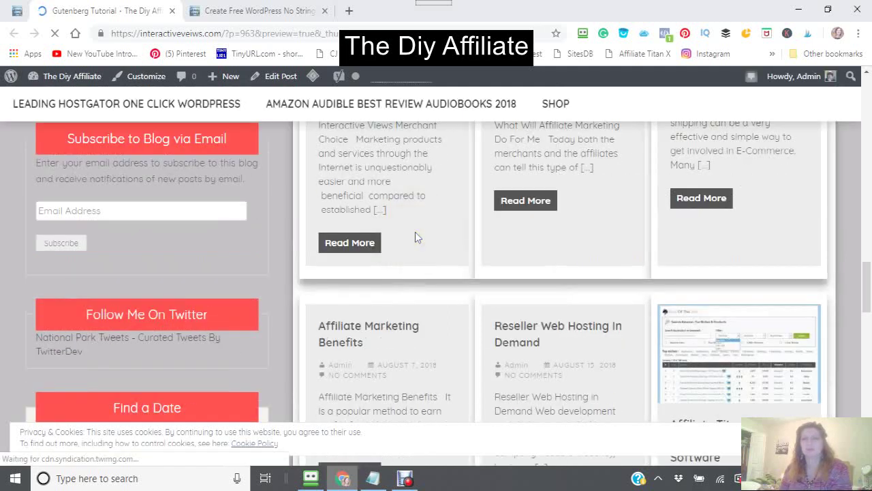
{"action": "scroll", "coordinate": [415, 235], "scroll_direction": "up", "scroll_amount": 4}
{"action": "scroll", "coordinate": [417, 236], "scroll_direction": "up", "scroll_amount": 3}
{"action": "scroll", "coordinate": [417, 237], "scroll_direction": "down", "scroll_amount": 8}
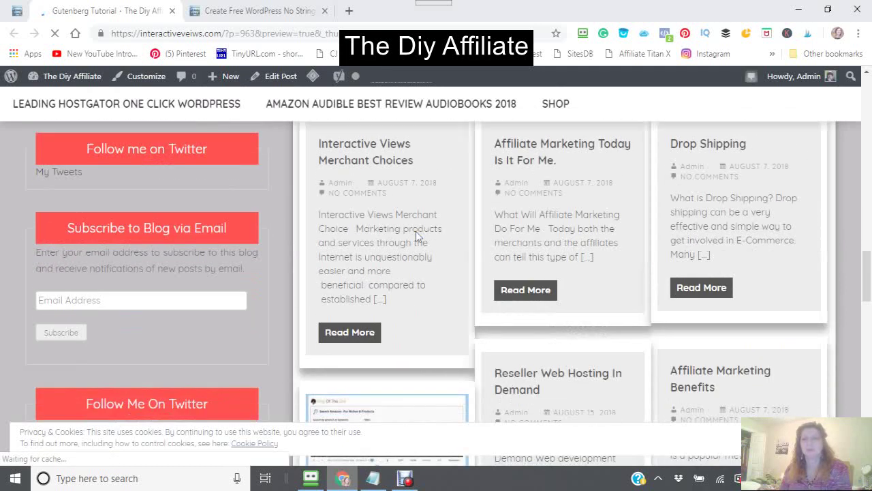
{"action": "scroll", "coordinate": [417, 231], "scroll_direction": "down", "scroll_amount": 8}
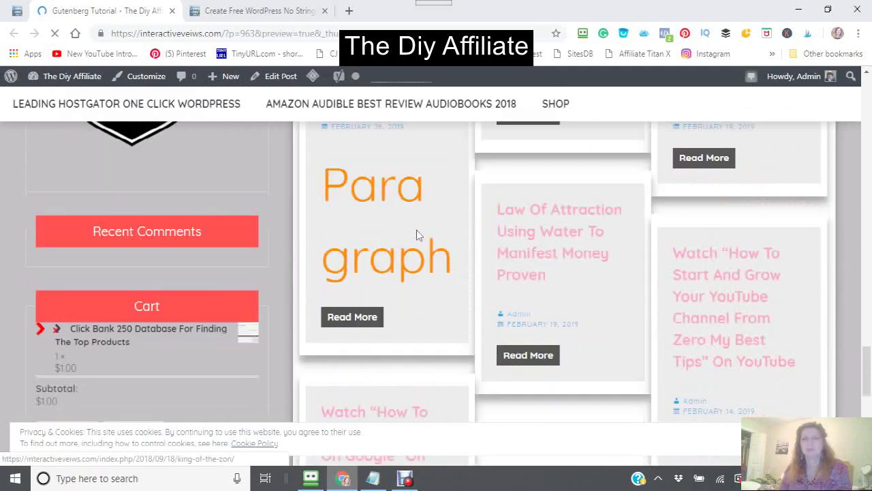
{"action": "scroll", "coordinate": [418, 235], "scroll_direction": "down", "scroll_amount": 1}
{"action": "scroll", "coordinate": [417, 235], "scroll_direction": "up", "scroll_amount": 4}
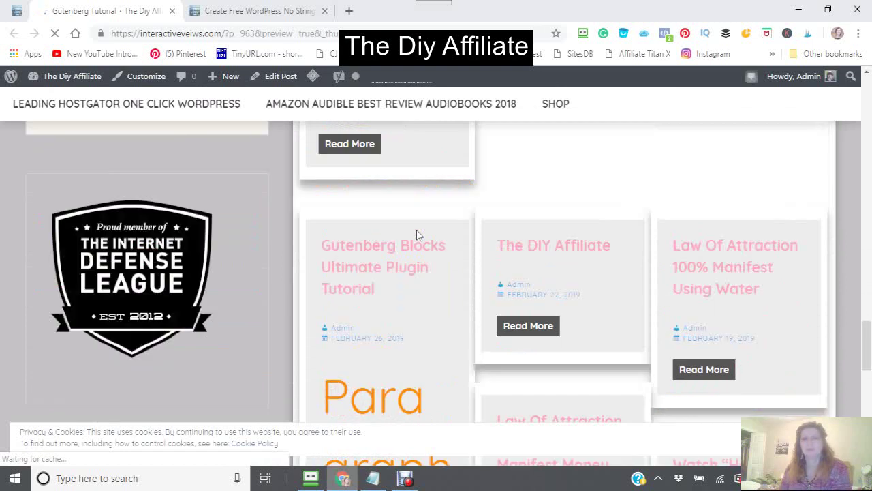
{"action": "scroll", "coordinate": [417, 230], "scroll_direction": "up", "scroll_amount": 2}
{"action": "scroll", "coordinate": [417, 232], "scroll_direction": "up", "scroll_amount": 1}
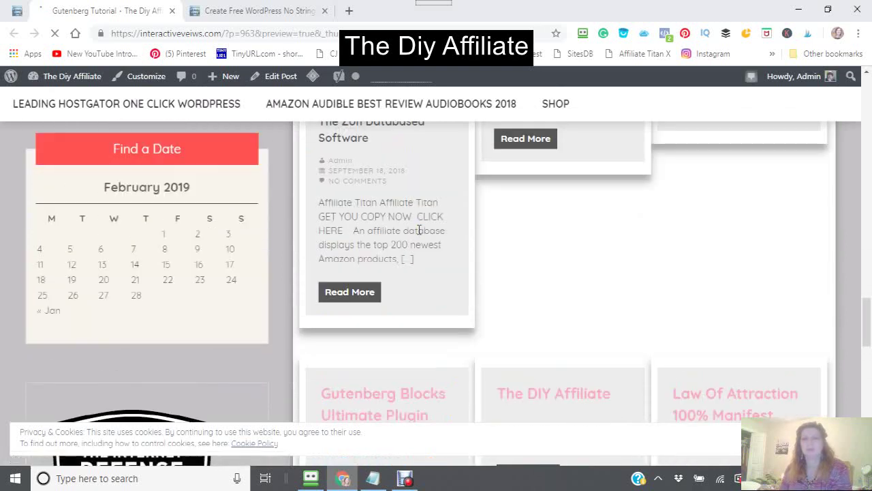
{"action": "scroll", "coordinate": [419, 230], "scroll_direction": "down", "scroll_amount": 5}
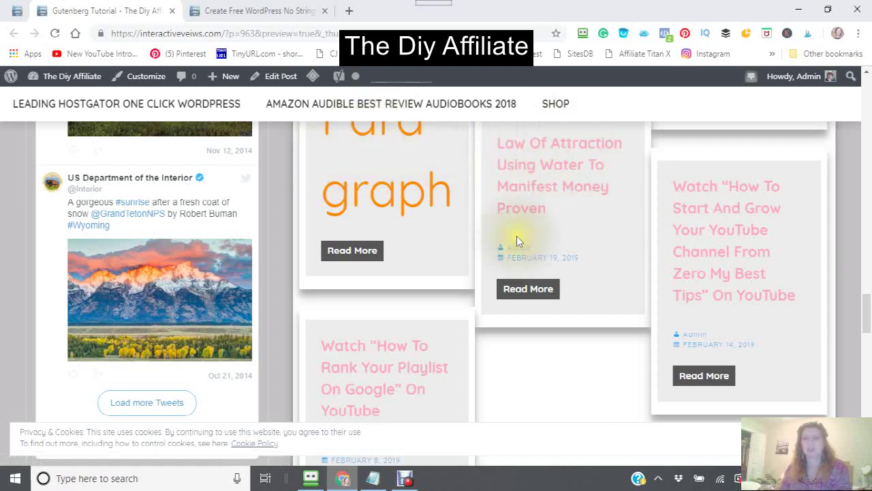
{"action": "scroll", "coordinate": [516, 241], "scroll_direction": "down", "scroll_amount": 6}
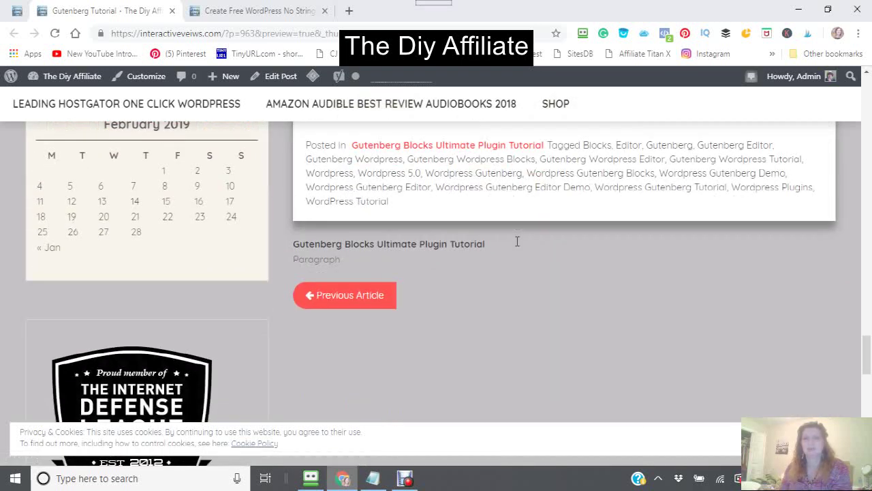
- Return to the post editor and insert a Post Carousel block from Ultimate Addons Blocks below the Post Masonry block
{"action": "scroll", "coordinate": [516, 242], "scroll_direction": "up", "scroll_amount": 8}
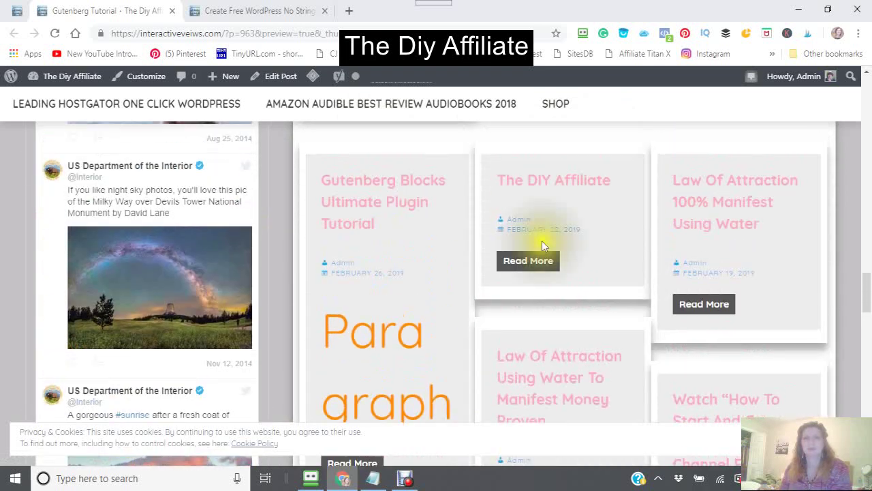
{"action": "left_click", "coordinate": [13, 32]}
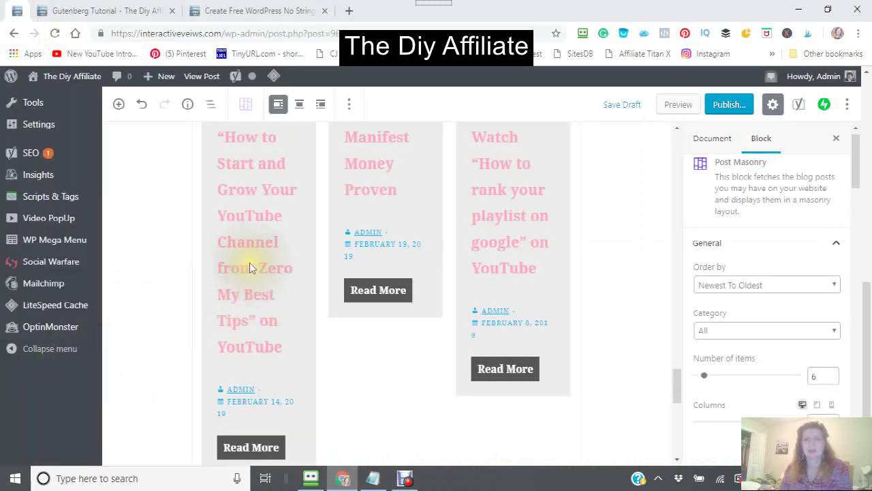
{"action": "scroll", "coordinate": [145, 202], "scroll_direction": "up", "scroll_amount": 5}
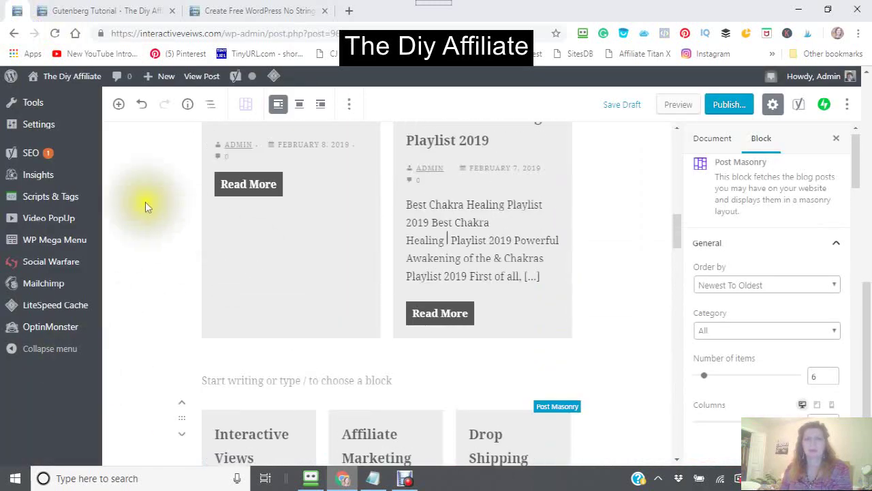
{"action": "scroll", "coordinate": [200, 221], "scroll_direction": "down", "scroll_amount": 10}
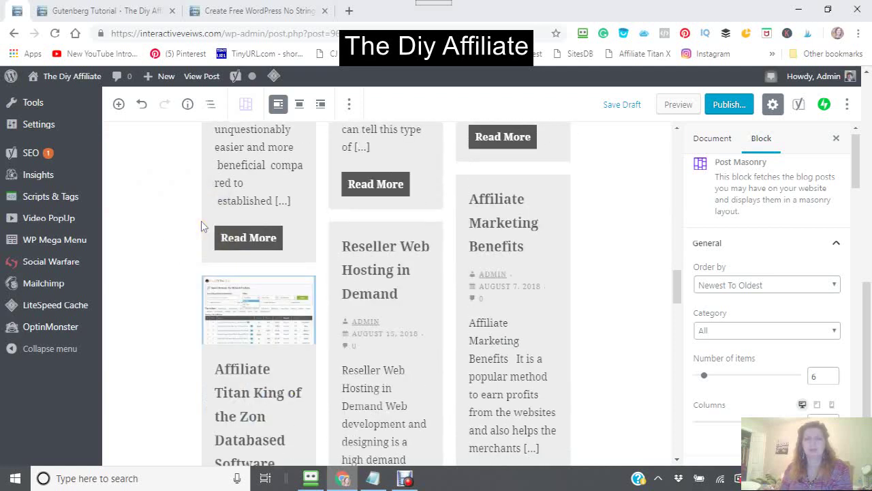
{"action": "scroll", "coordinate": [198, 225], "scroll_direction": "down", "scroll_amount": 3}
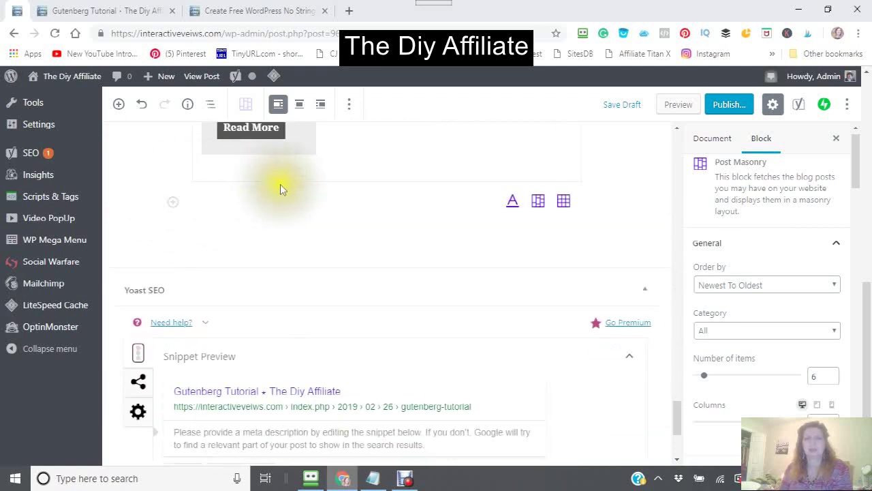
{"action": "mouse_move", "coordinate": [214, 212]}
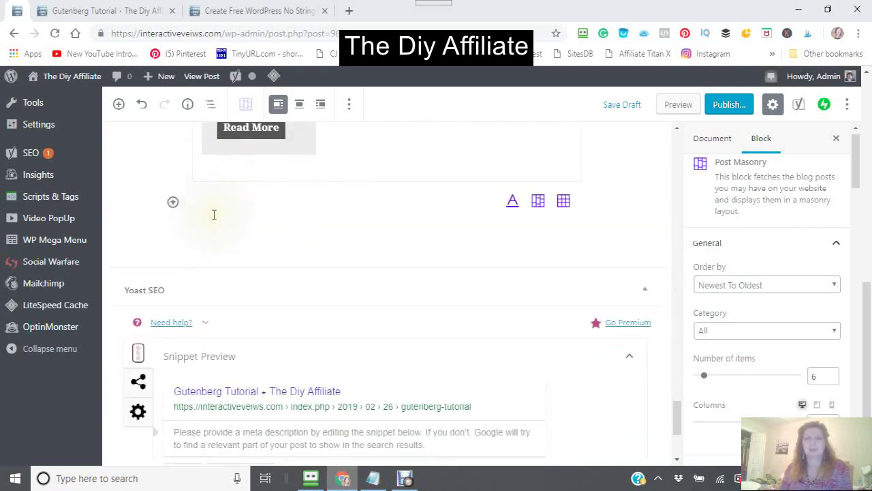
{"action": "left_click", "coordinate": [173, 203]}
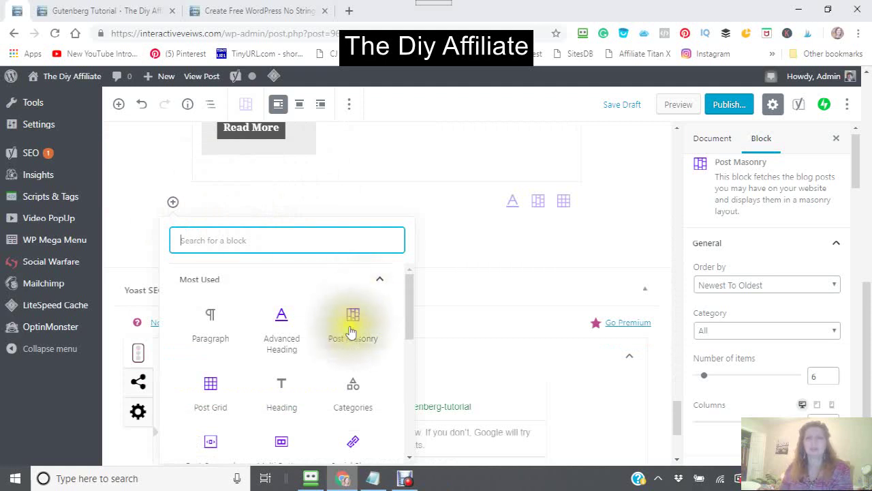
{"action": "scroll", "coordinate": [353, 344], "scroll_direction": "down", "scroll_amount": 10}
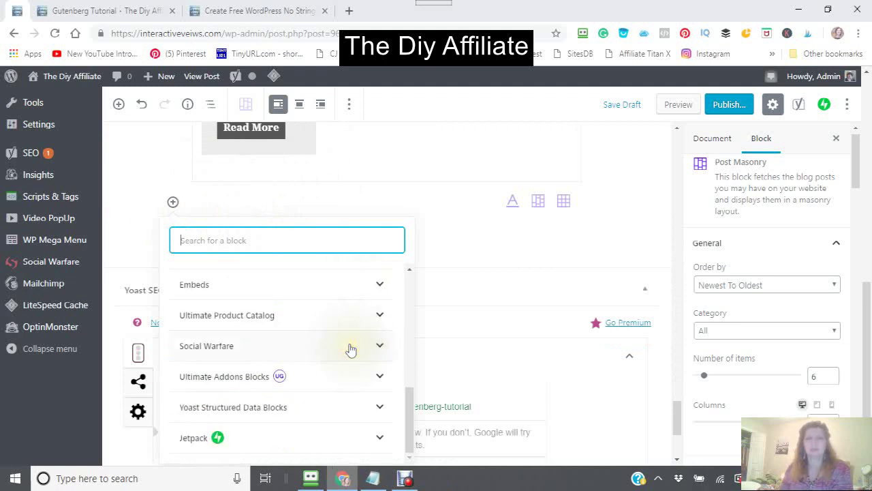
{"action": "left_click", "coordinate": [380, 409]}
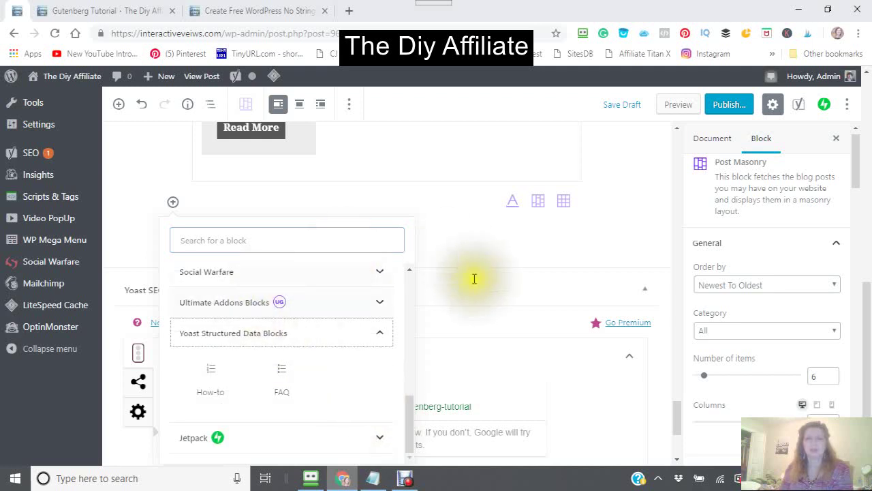
{"action": "left_click", "coordinate": [379, 305]}
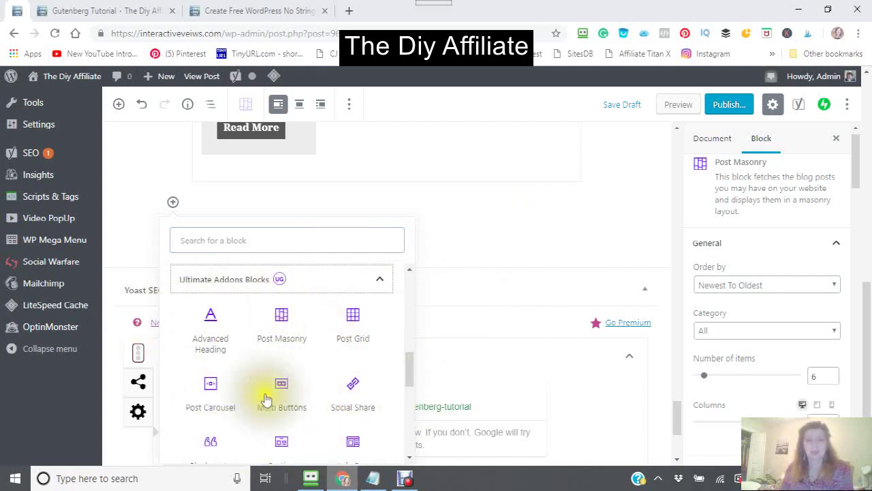
{"action": "left_click", "coordinate": [210, 389]}
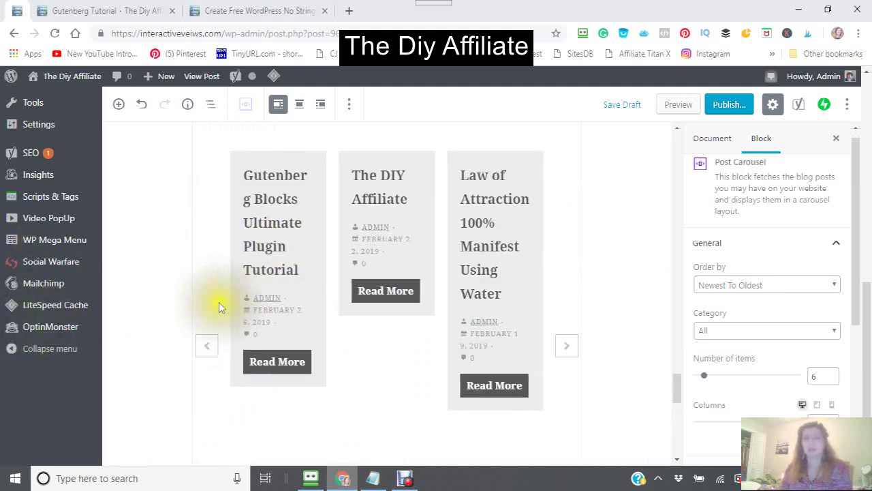
- Advance the new post carousel by two slides to check how its posts rotate
{"action": "scroll", "coordinate": [307, 343], "scroll_direction": "down", "scroll_amount": 6}
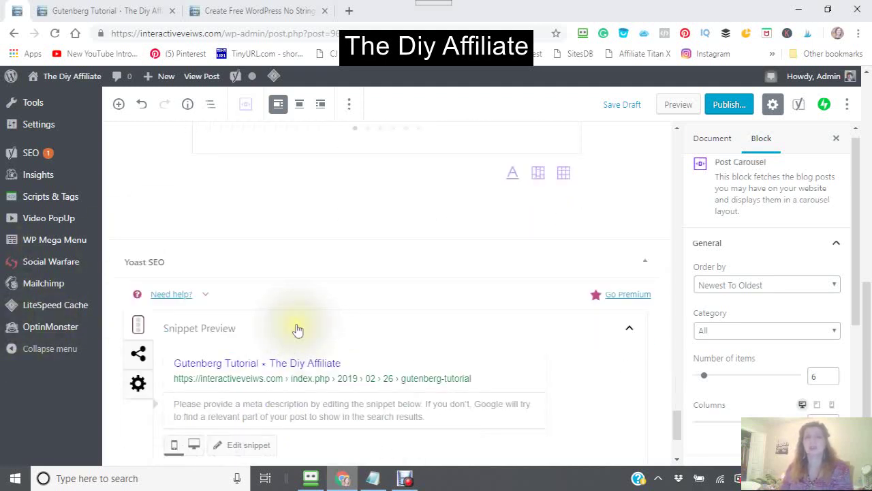
{"action": "scroll", "coordinate": [295, 327], "scroll_direction": "up", "scroll_amount": 5}
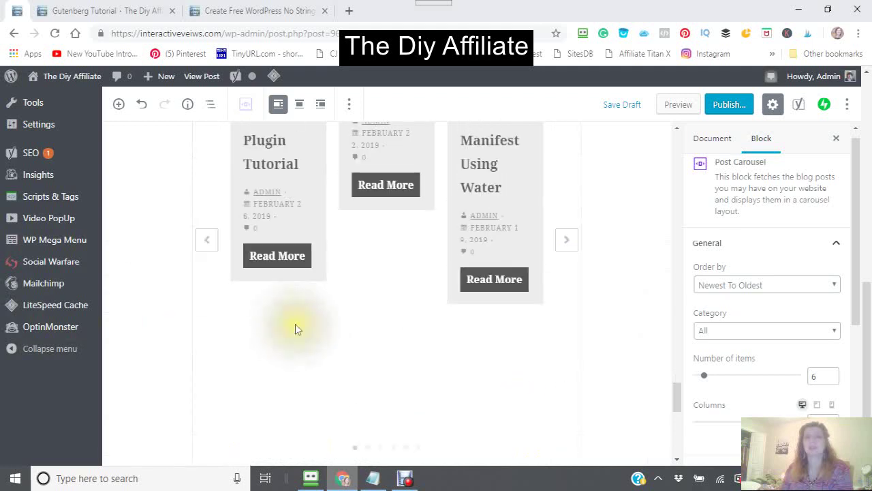
{"action": "left_click", "coordinate": [569, 245]}
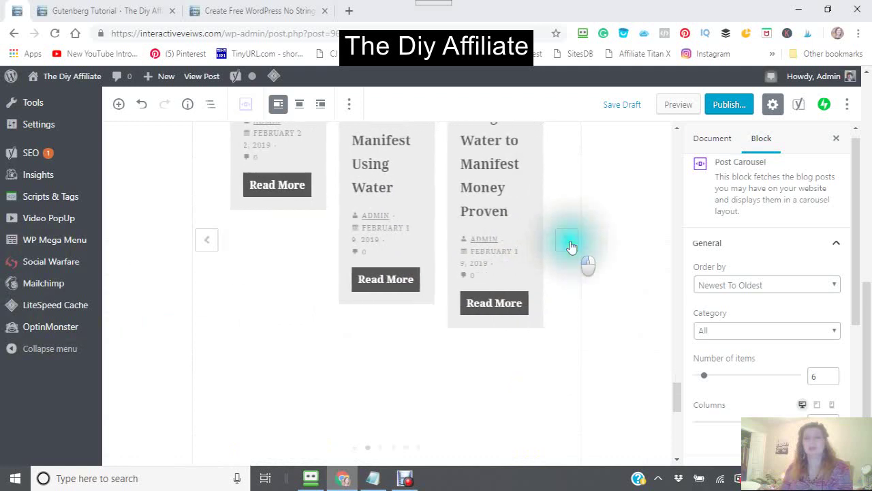
{"action": "left_click", "coordinate": [570, 246]}
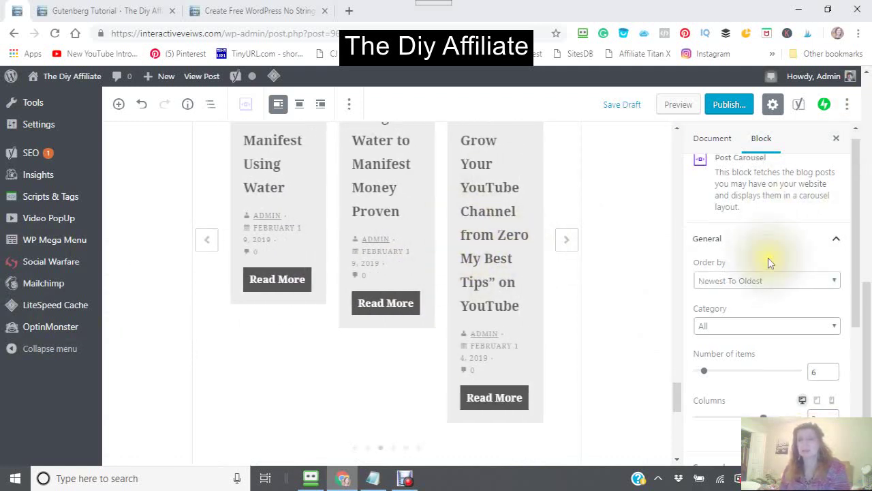
- View the Post Carousel's available sort orders without choosing one, and reselect the block to show its settings again
{"action": "scroll", "coordinate": [768, 258], "scroll_direction": "down", "scroll_amount": 2}
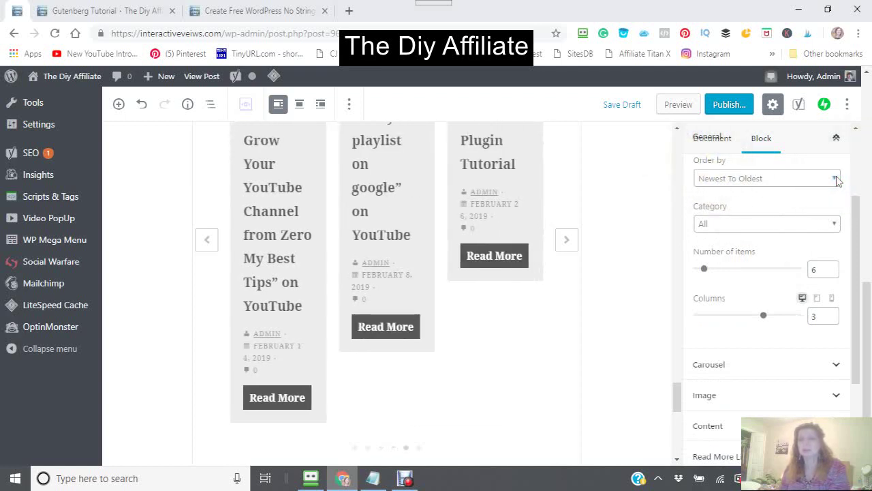
{"action": "left_click", "coordinate": [836, 179]}
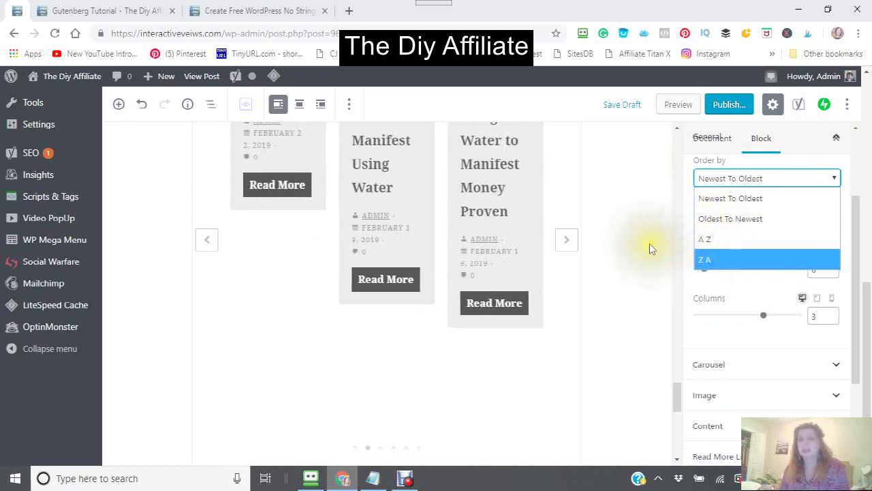
{"action": "left_click", "coordinate": [640, 282]}
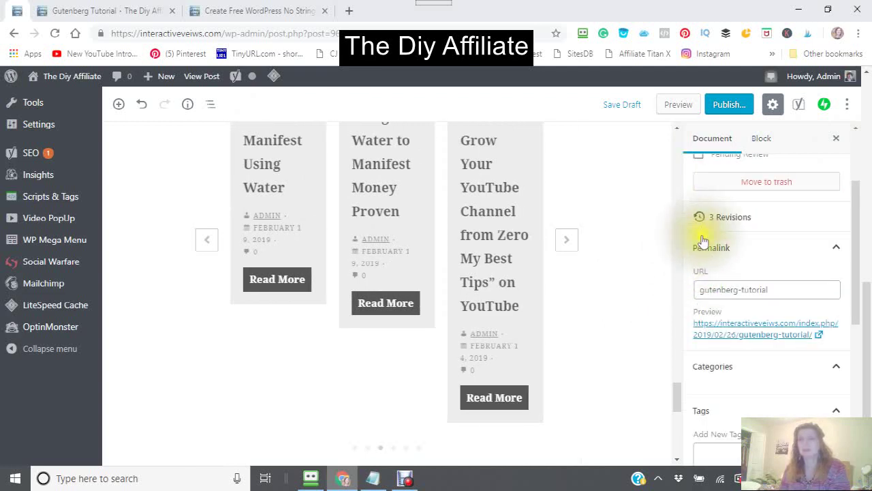
{"action": "scroll", "coordinate": [703, 242], "scroll_direction": "up", "scroll_amount": 2}
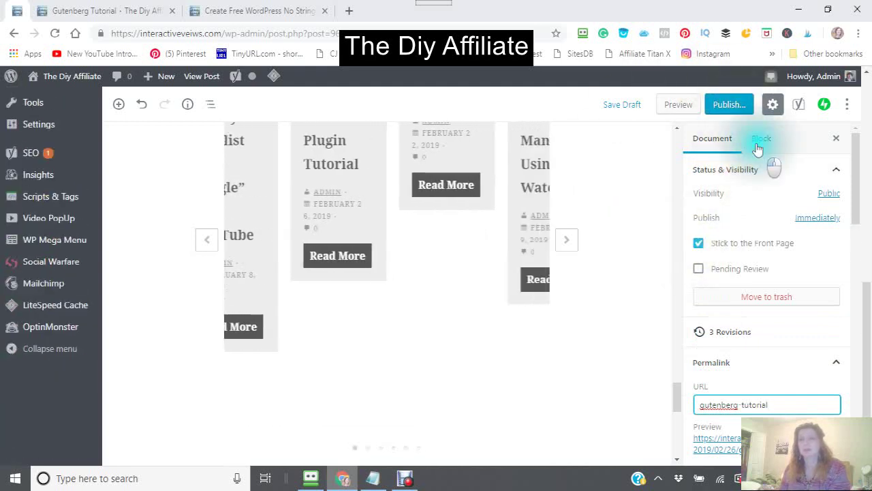
{"action": "left_click", "coordinate": [759, 139]}
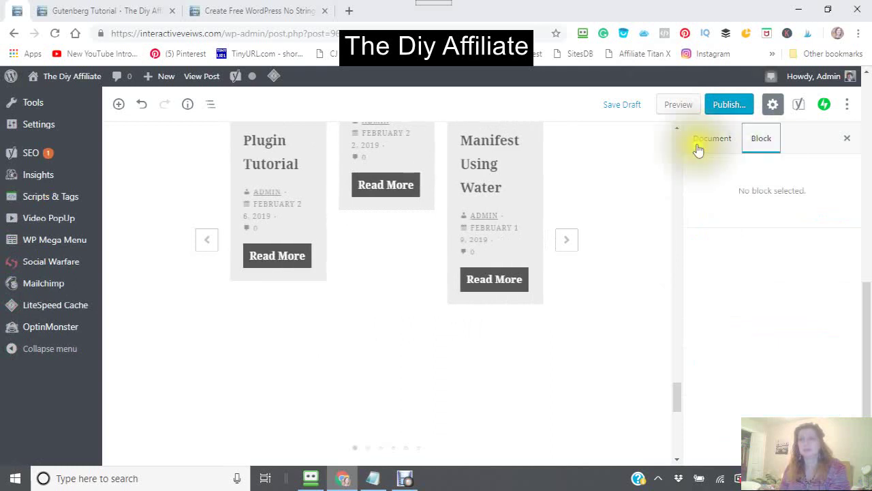
{"action": "left_click", "coordinate": [513, 179]}
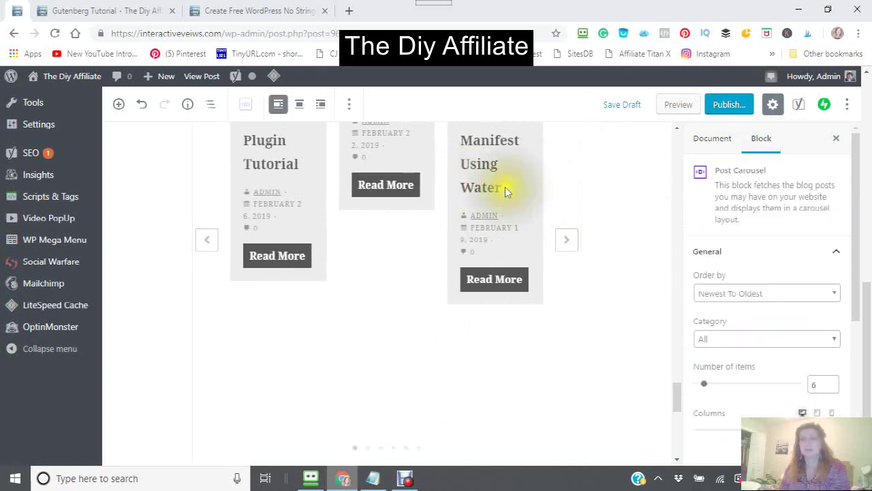
- Try the Post Carousel with 26 items and with 1 item, and compare its layout with the masonry grid above
{"action": "scroll", "coordinate": [516, 181], "scroll_direction": "up", "scroll_amount": 2}
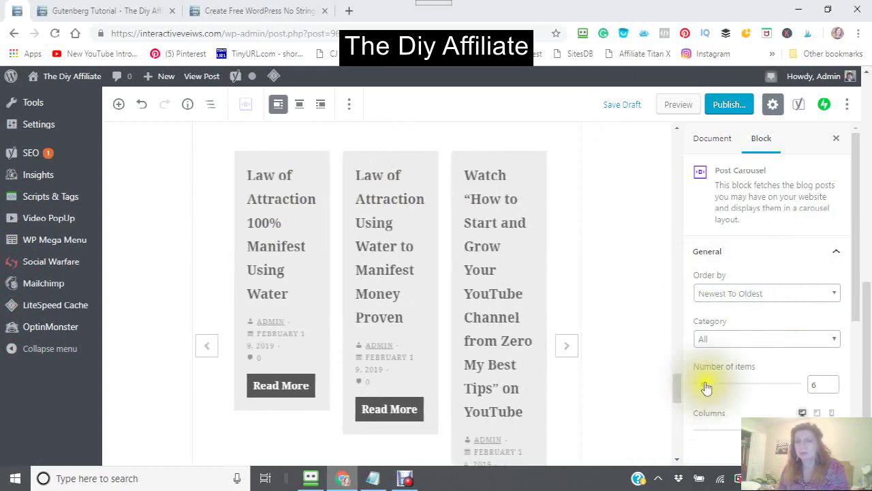
{"action": "left_click_drag", "start_coordinate": [706, 386], "coordinate": [718, 387]}
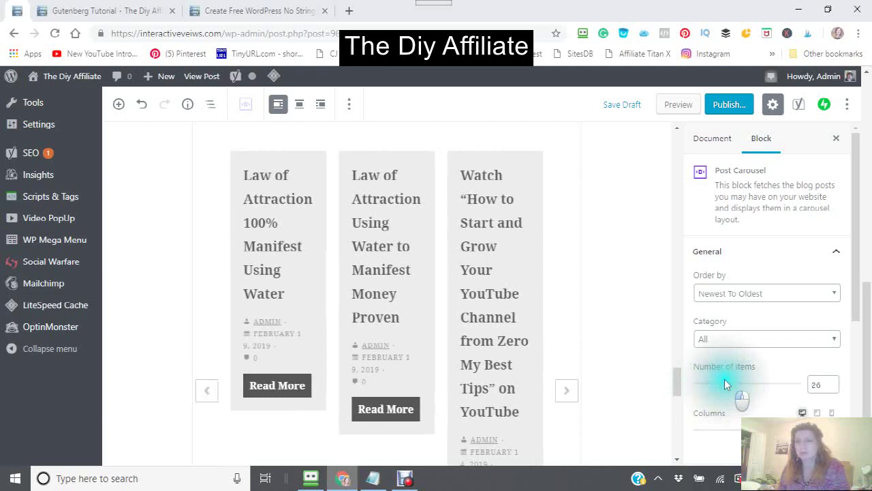
{"action": "left_click_drag", "start_coordinate": [724, 379], "coordinate": [691, 388]}
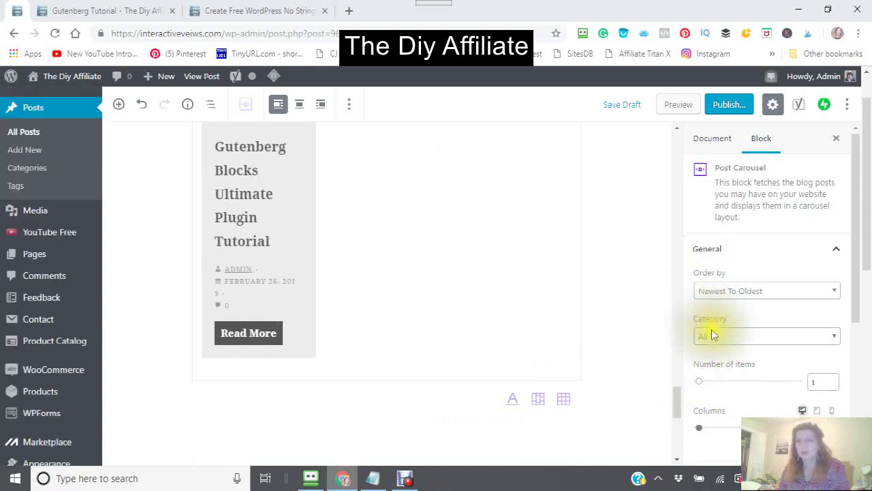
{"action": "scroll", "coordinate": [712, 334], "scroll_direction": "down", "scroll_amount": 4}
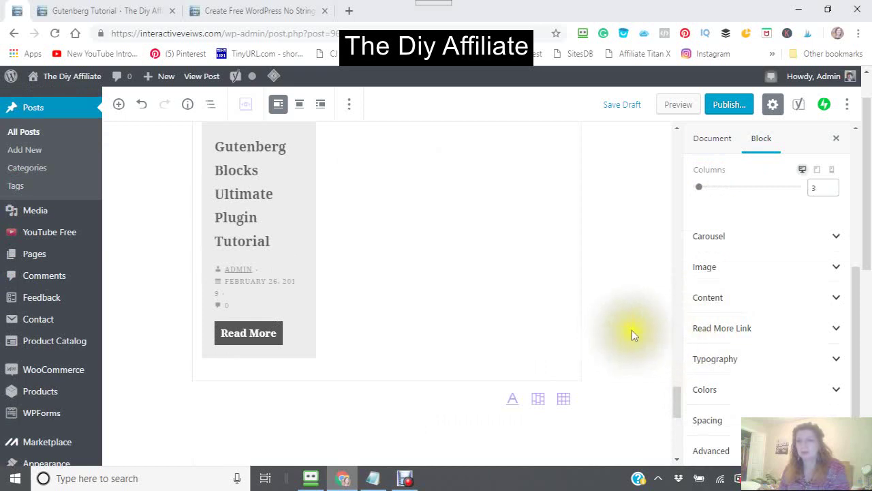
{"action": "scroll", "coordinate": [703, 319], "scroll_direction": "up", "scroll_amount": 4}
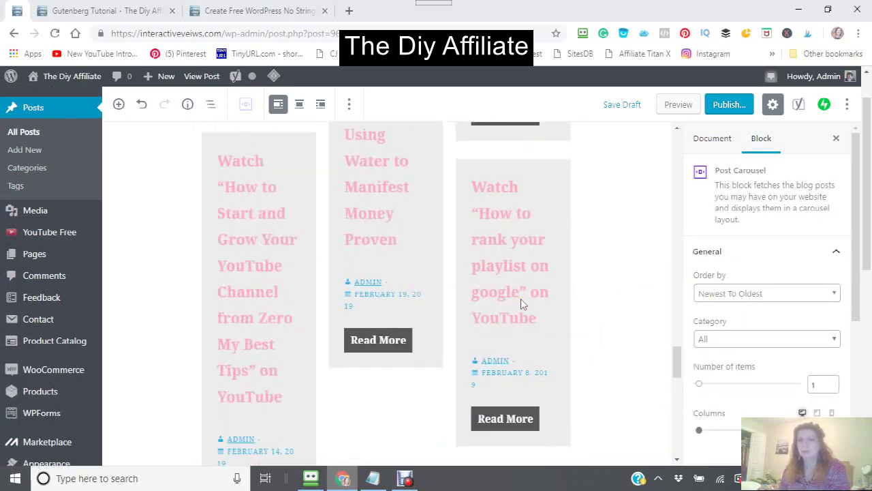
{"action": "scroll", "coordinate": [521, 304], "scroll_direction": "down", "scroll_amount": 2}
{"action": "scroll", "coordinate": [521, 304], "scroll_direction": "up", "scroll_amount": 3}
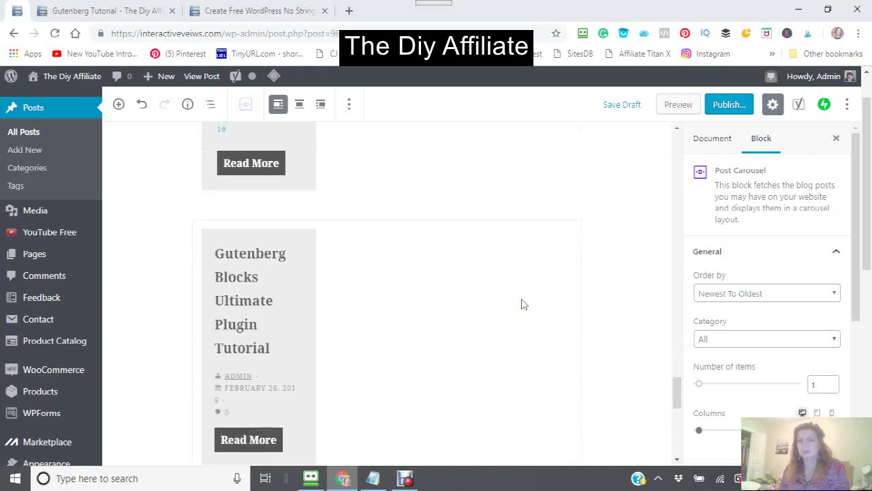
{"action": "scroll", "coordinate": [523, 304], "scroll_direction": "down", "scroll_amount": 3}
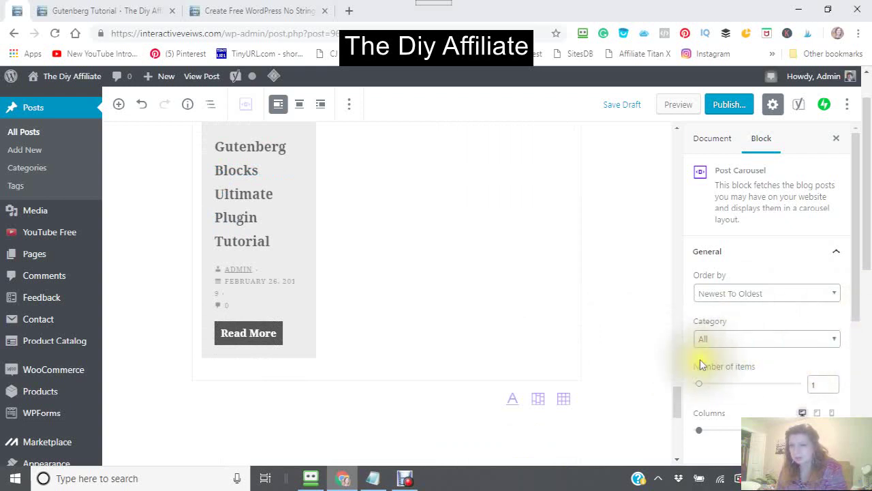
{"action": "scroll", "coordinate": [545, 382], "scroll_direction": "up", "scroll_amount": 4}
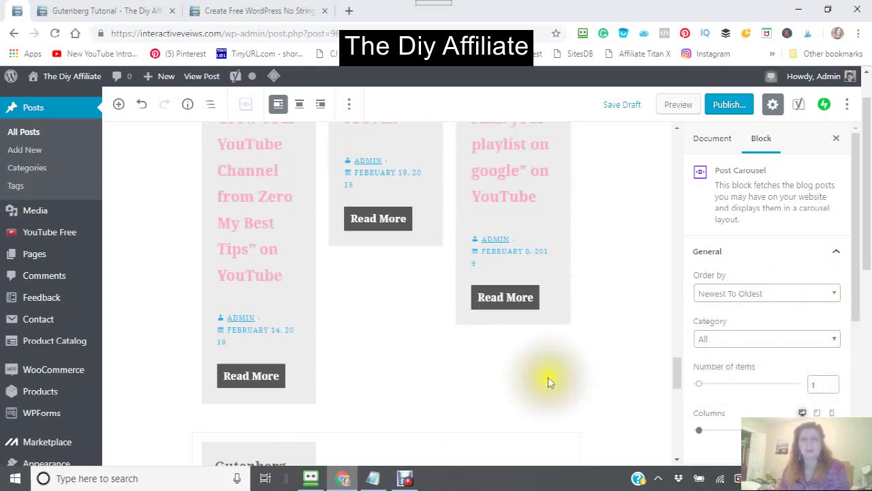
{"action": "scroll", "coordinate": [550, 380], "scroll_direction": "down", "scroll_amount": 4}
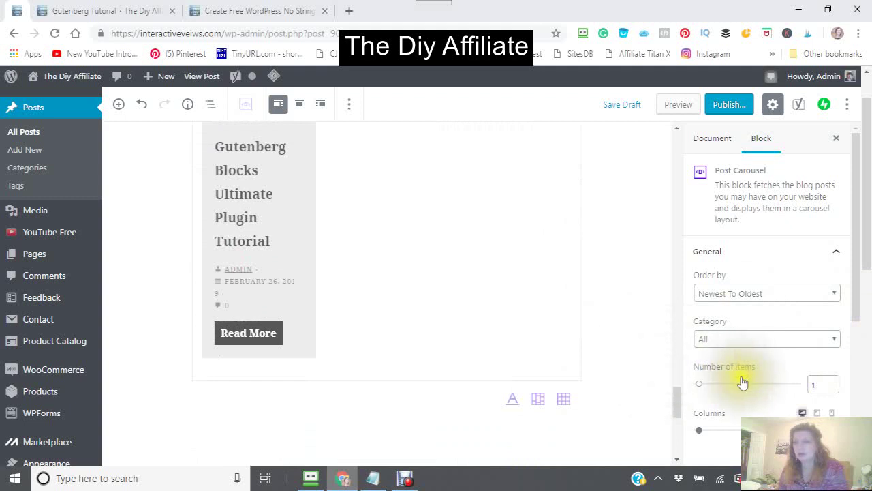
- Set the Post Carousel's number of items to 69 and look over the page and the block's remaining settings sections
{"action": "left_click", "coordinate": [699, 384]}
{"action": "left_click_drag", "start_coordinate": [700, 388], "coordinate": [764, 385]}
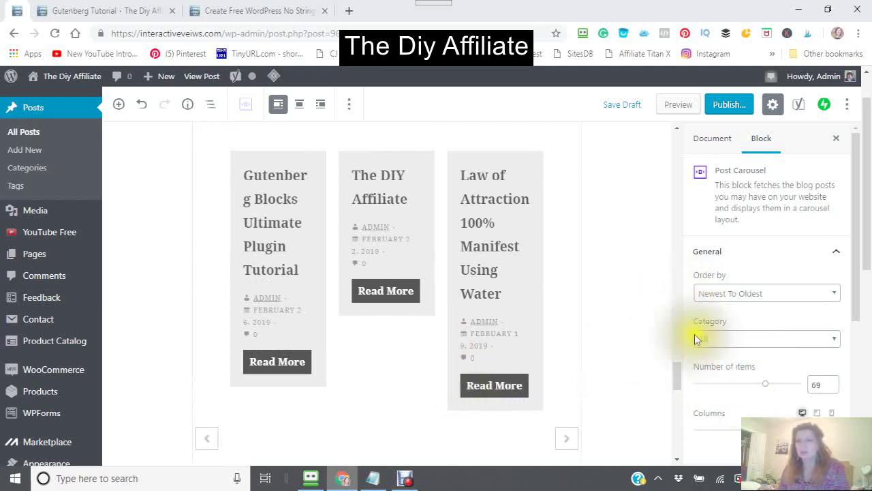
{"action": "scroll", "coordinate": [696, 362], "scroll_direction": "down", "scroll_amount": 3}
{"action": "scroll", "coordinate": [636, 316], "scroll_direction": "up", "scroll_amount": 5}
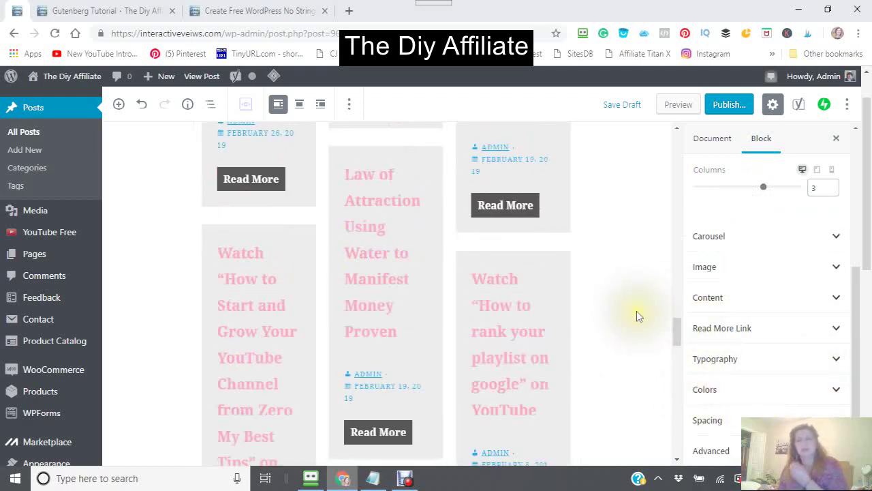
{"action": "scroll", "coordinate": [640, 314], "scroll_direction": "up", "scroll_amount": 5}
{"action": "scroll", "coordinate": [659, 297], "scroll_direction": "down", "scroll_amount": 8}
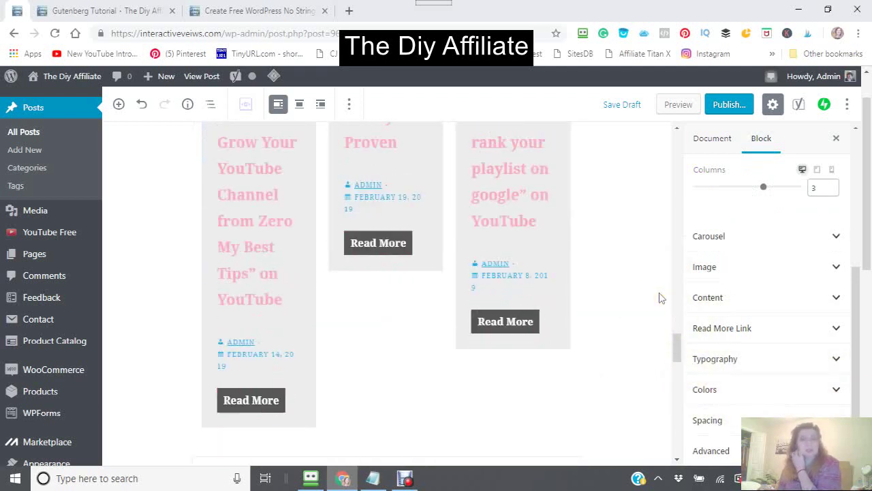
{"action": "scroll", "coordinate": [659, 298], "scroll_direction": "down", "scroll_amount": 1}
{"action": "left_click", "coordinate": [659, 300]}
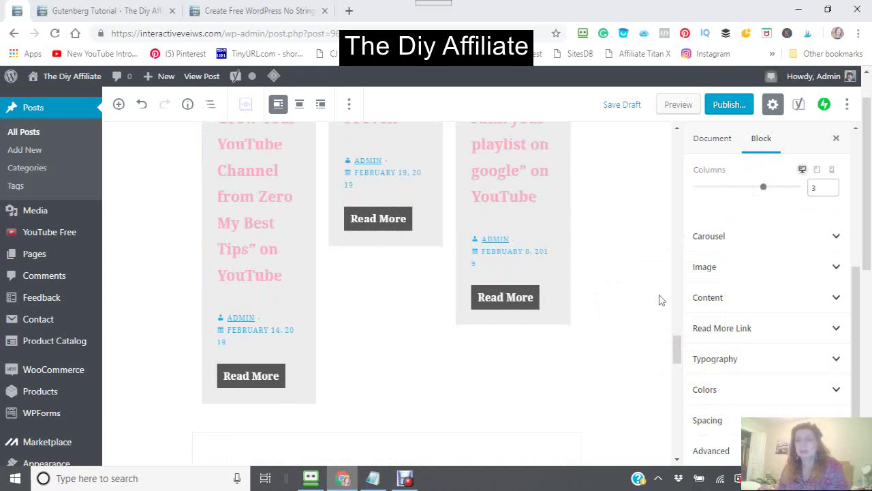
{"action": "scroll", "coordinate": [591, 227], "scroll_direction": "down", "scroll_amount": 10}
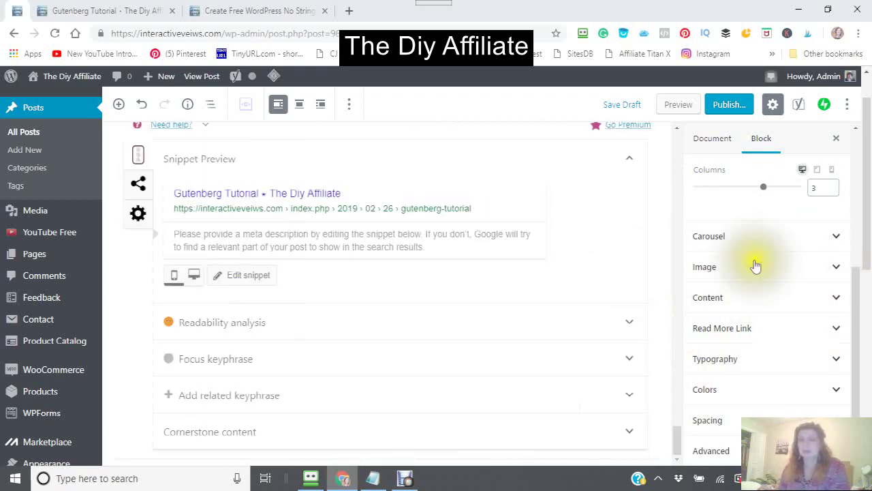
- Review the Post Carousel's image options and the post's categories, tags and featured image settings without changing them
{"action": "left_click", "coordinate": [837, 268]}
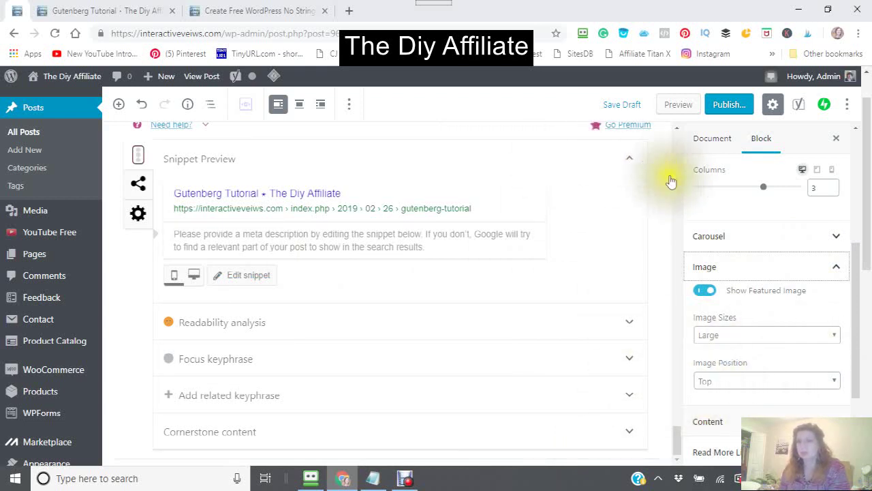
{"action": "left_click", "coordinate": [712, 138]}
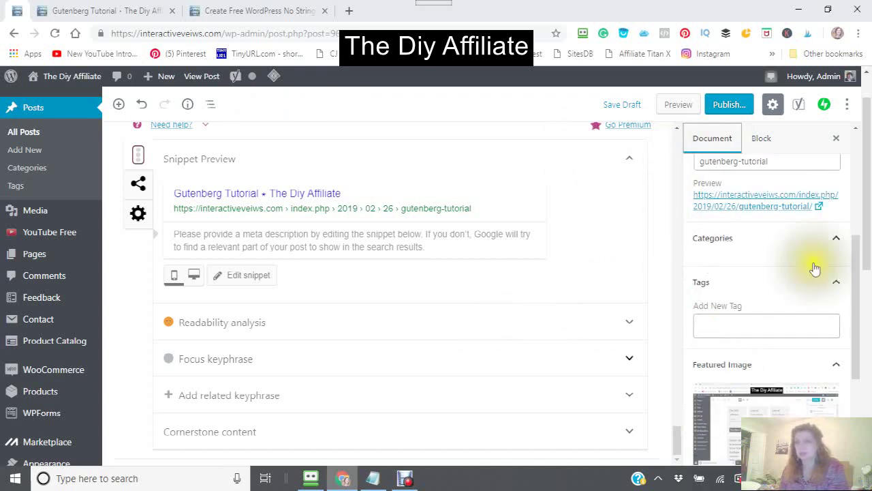
{"action": "scroll", "coordinate": [755, 362], "scroll_direction": "down", "scroll_amount": 3}
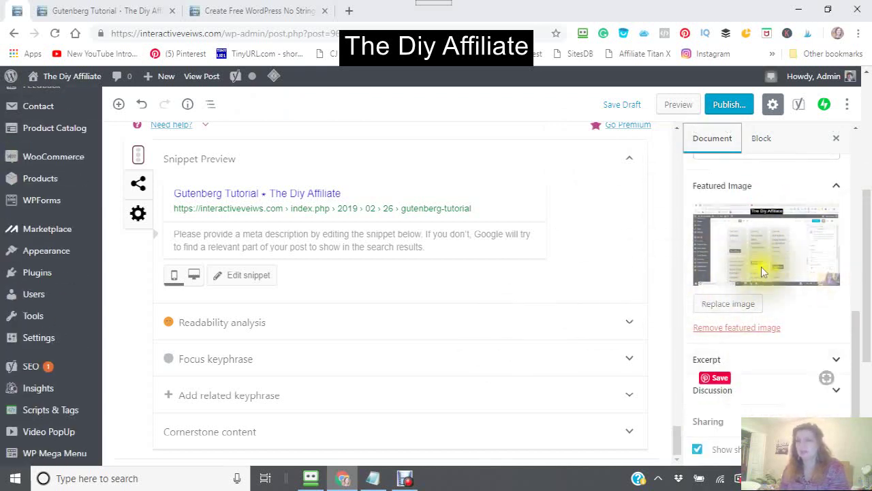
{"action": "scroll", "coordinate": [702, 320], "scroll_direction": "up", "scroll_amount": 4}
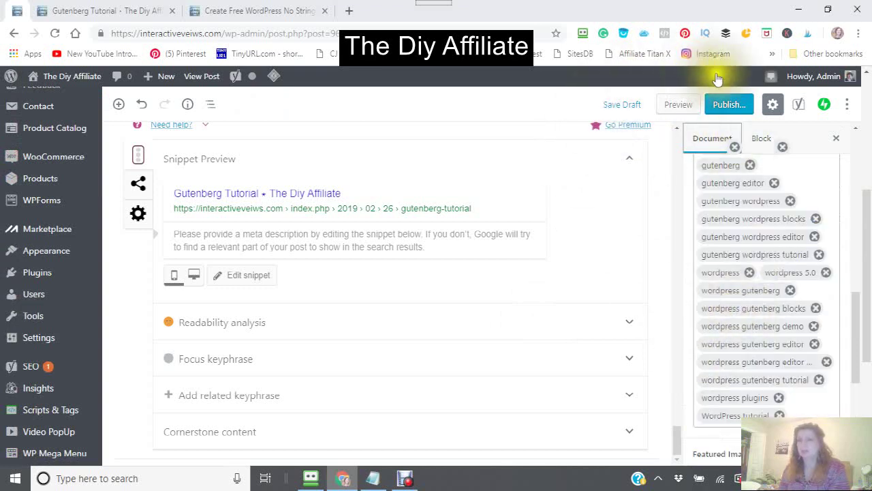
{"action": "scroll", "coordinate": [689, 152], "scroll_direction": "up", "scroll_amount": 3}
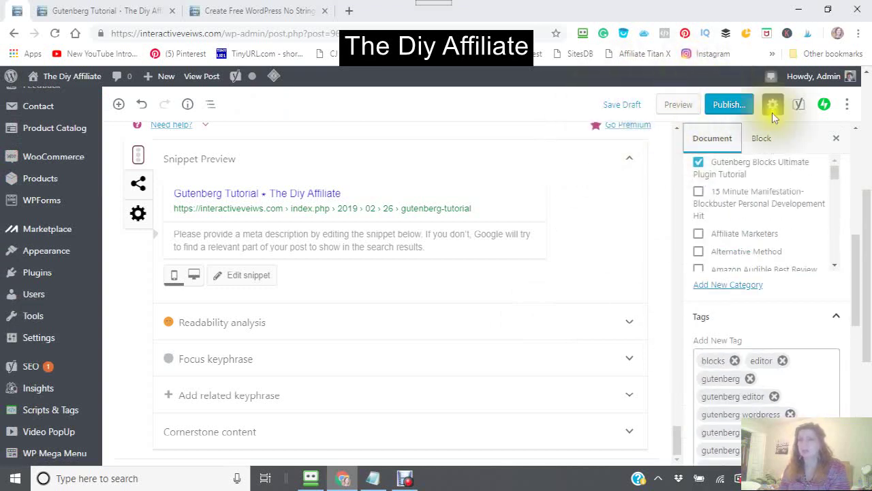
- Reselect the Post Carousel block below the masonry grid and examine its content display and excerpt options
{"action": "left_click", "coordinate": [761, 138]}
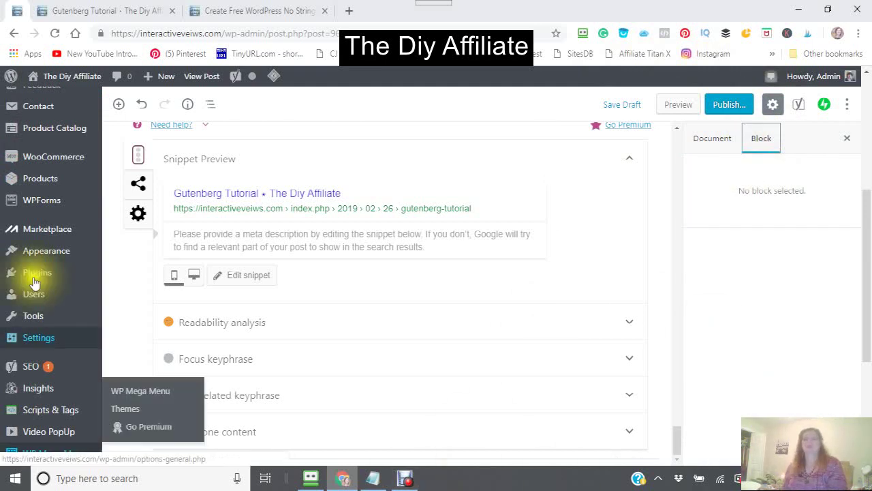
{"action": "scroll", "coordinate": [746, 285], "scroll_direction": "up", "scroll_amount": 4}
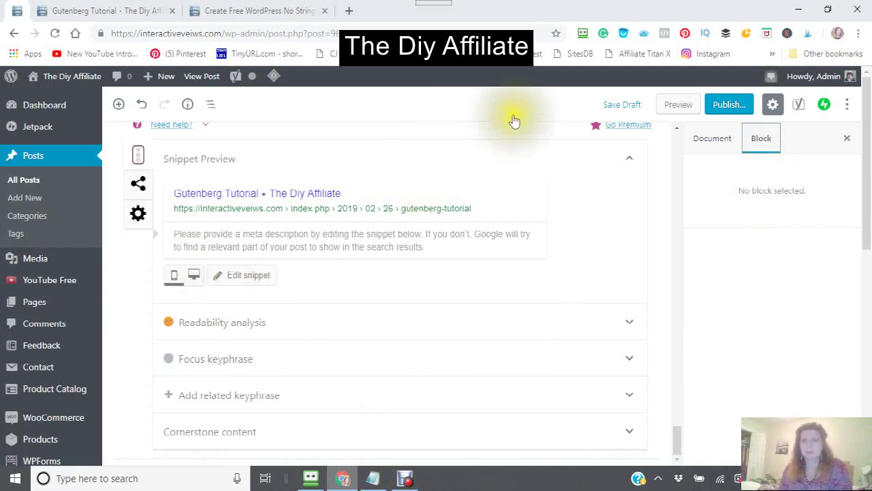
{"action": "scroll", "coordinate": [622, 189], "scroll_direction": "up", "scroll_amount": 5}
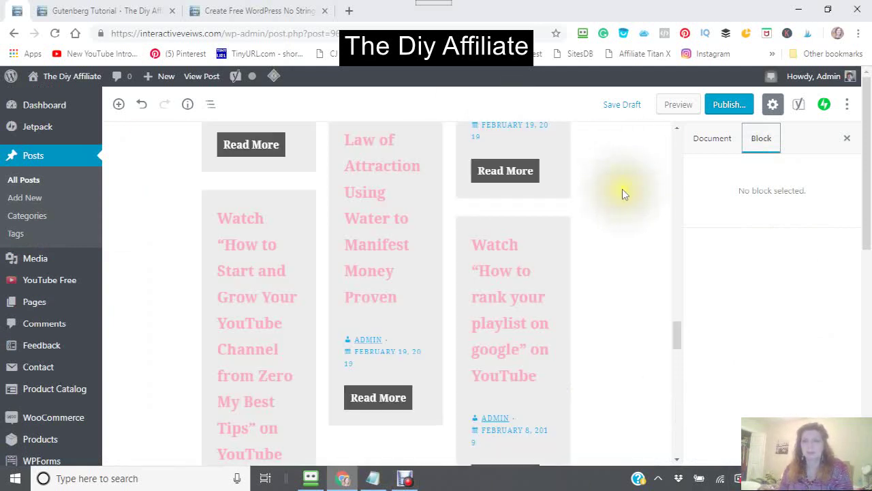
{"action": "scroll", "coordinate": [596, 225], "scroll_direction": "down", "scroll_amount": 5}
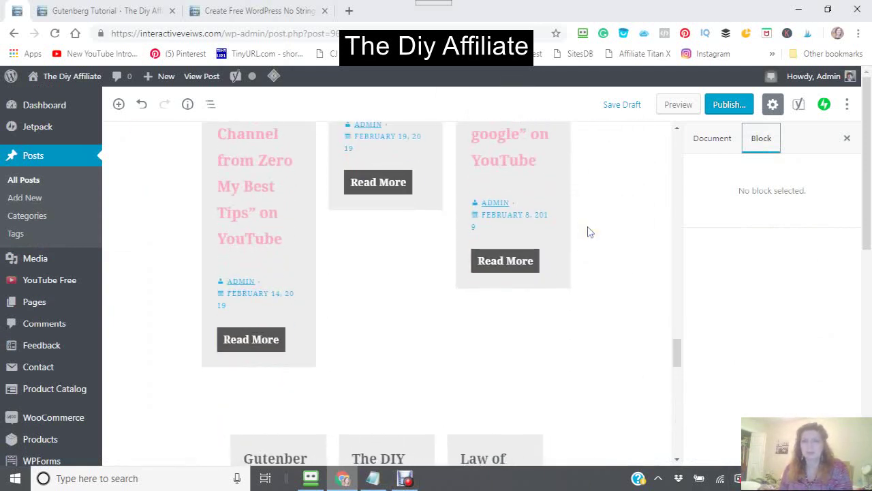
{"action": "scroll", "coordinate": [589, 232], "scroll_direction": "down", "scroll_amount": 4}
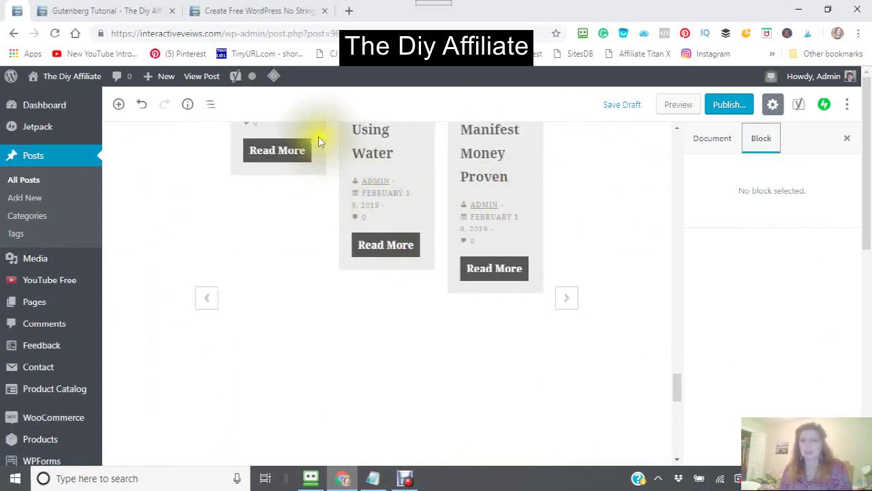
{"action": "left_click", "coordinate": [359, 194]}
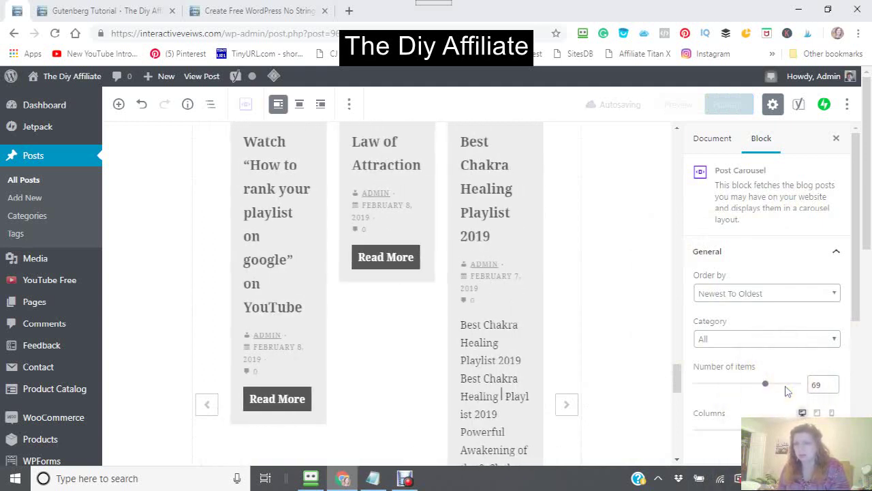
{"action": "scroll", "coordinate": [786, 390], "scroll_direction": "down", "scroll_amount": 4}
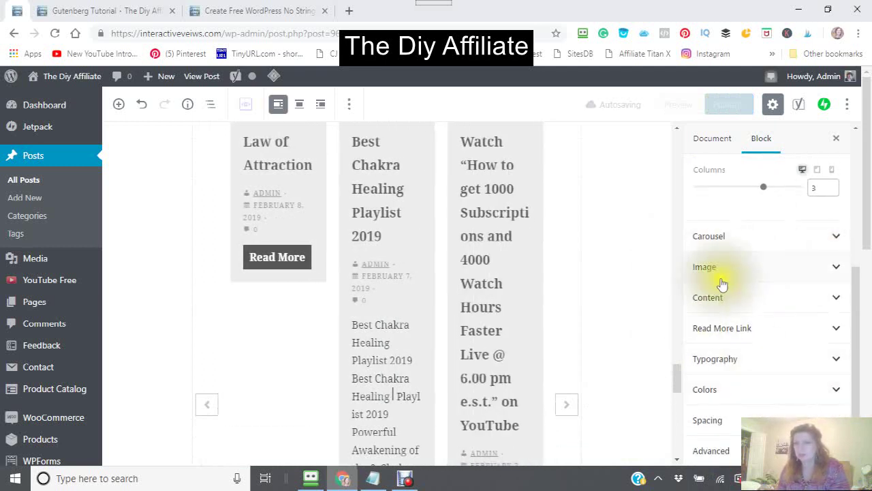
{"action": "left_click", "coordinate": [837, 303]}
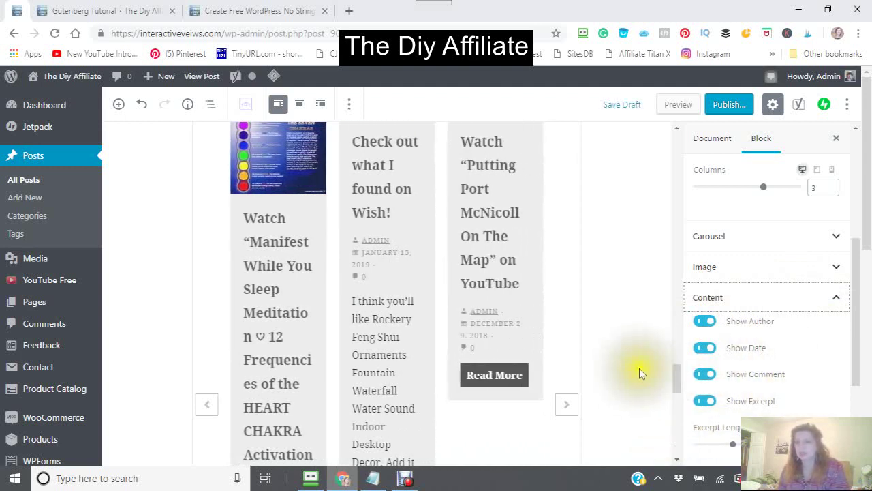
{"action": "scroll", "coordinate": [784, 378], "scroll_direction": "down", "scroll_amount": 2}
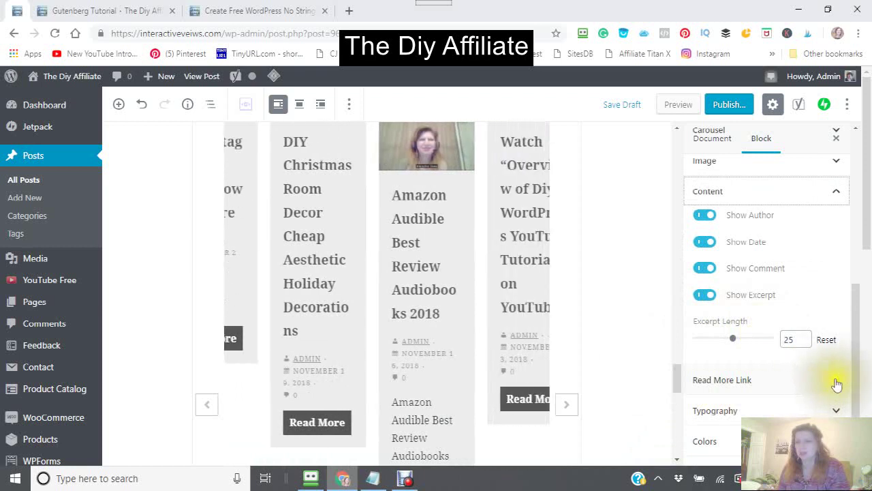
- Set the Post Carousel's Read More links to open in a new tab
{"action": "left_click", "coordinate": [837, 383]}
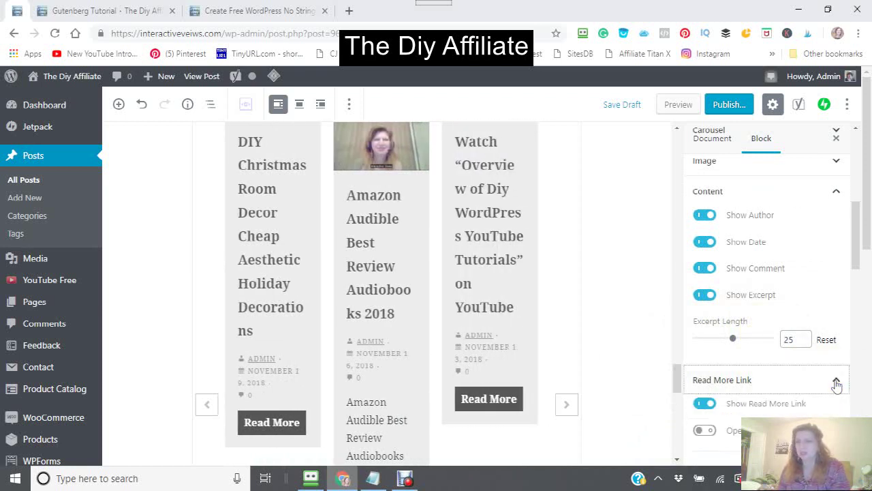
{"action": "scroll", "coordinate": [725, 373], "scroll_direction": "down", "scroll_amount": 3}
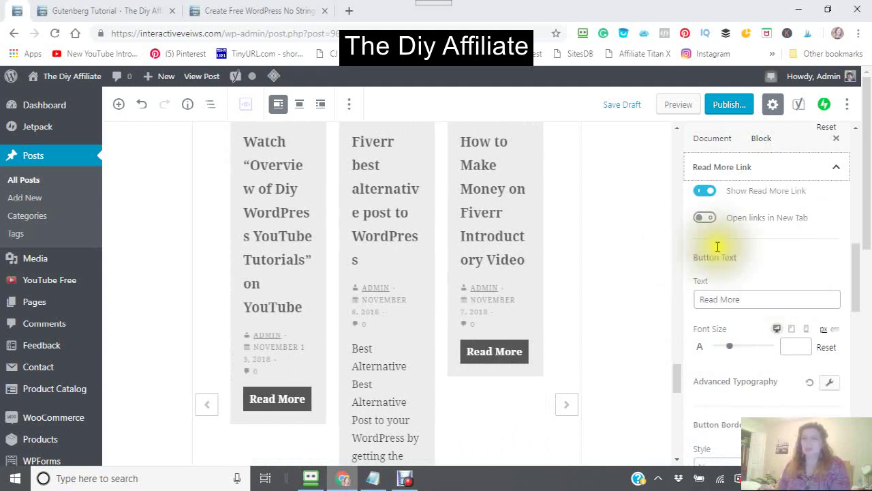
{"action": "left_click", "coordinate": [696, 219]}
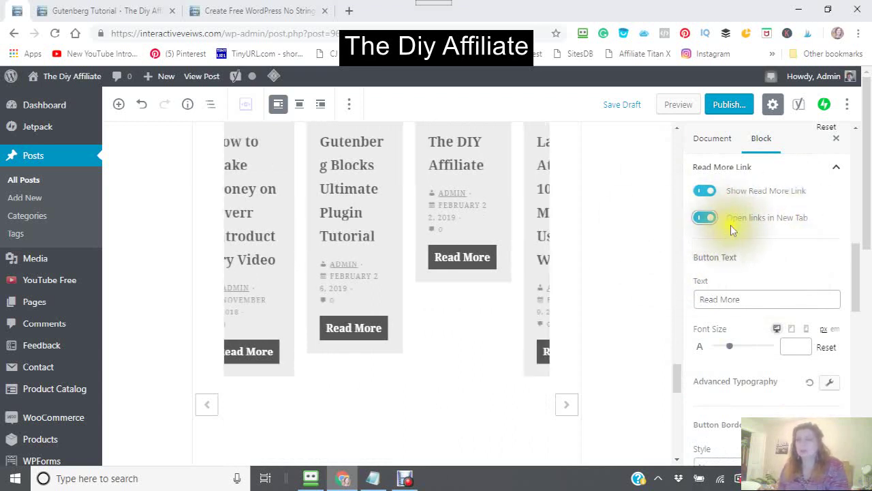
- Try 100 px and 10 px font sizes for the carousel's Read More button text, and settle on 46 px
{"action": "scroll", "coordinate": [751, 254], "scroll_direction": "down", "scroll_amount": 2}
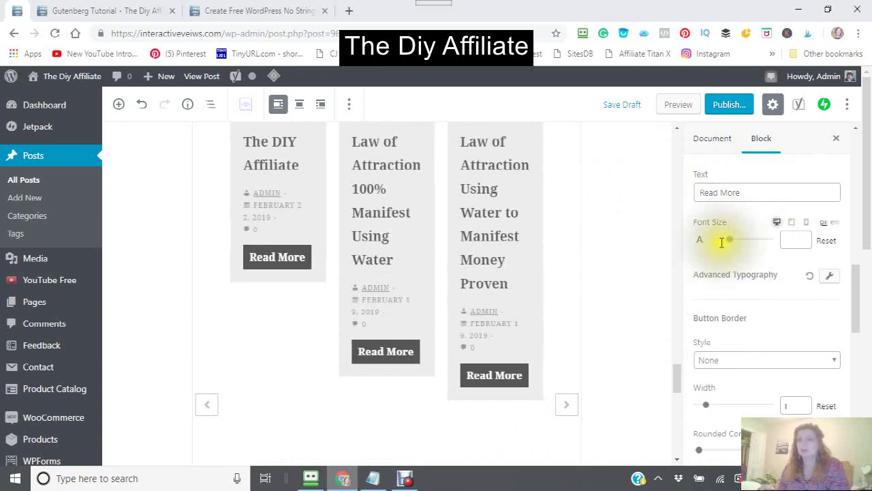
{"action": "left_click_drag", "start_coordinate": [731, 239], "coordinate": [763, 235]}
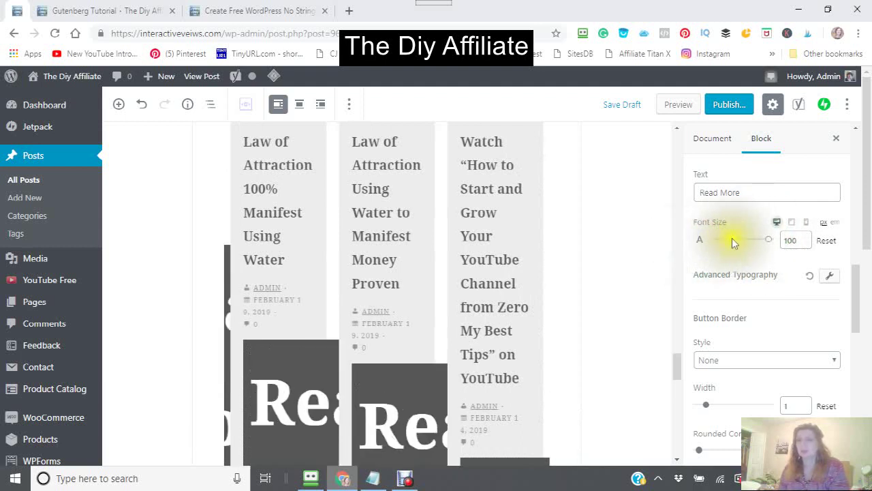
{"action": "mouse_move", "coordinate": [739, 241]}
{"action": "left_mouse_down"}
{"action": "mouse_move", "coordinate": [726, 239]}
{"action": "mouse_move", "coordinate": [726, 247]}
{"action": "mouse_move", "coordinate": [734, 238]}
{"action": "left_mouse_up"}
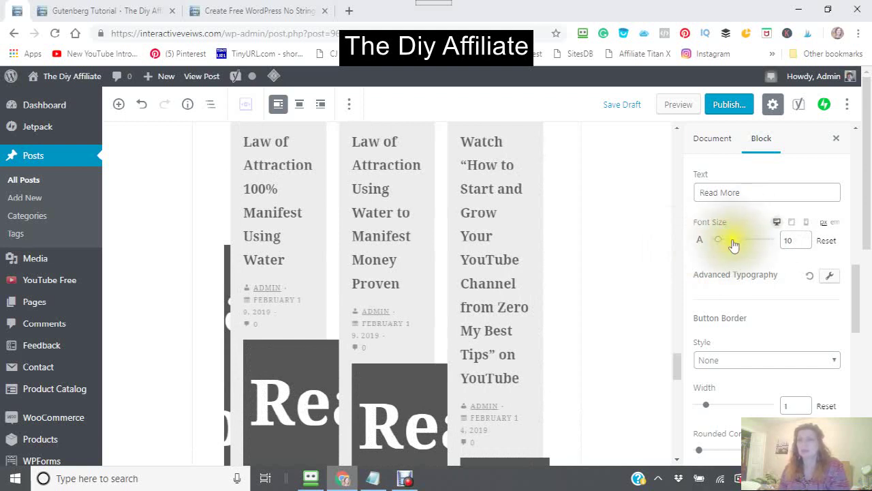
{"action": "left_click", "coordinate": [721, 241]}
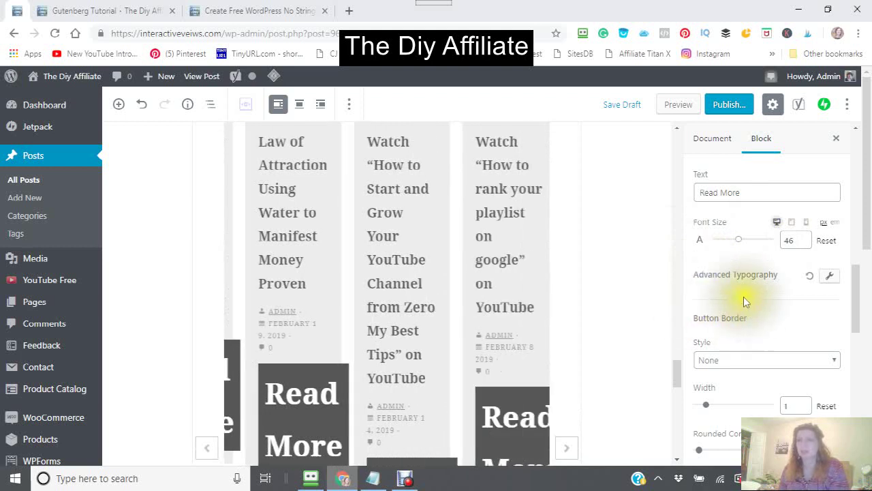
- Set the Read More button's border style to Double and check the buttons in the carousel
{"action": "scroll", "coordinate": [750, 299], "scroll_direction": "down", "scroll_amount": 3}
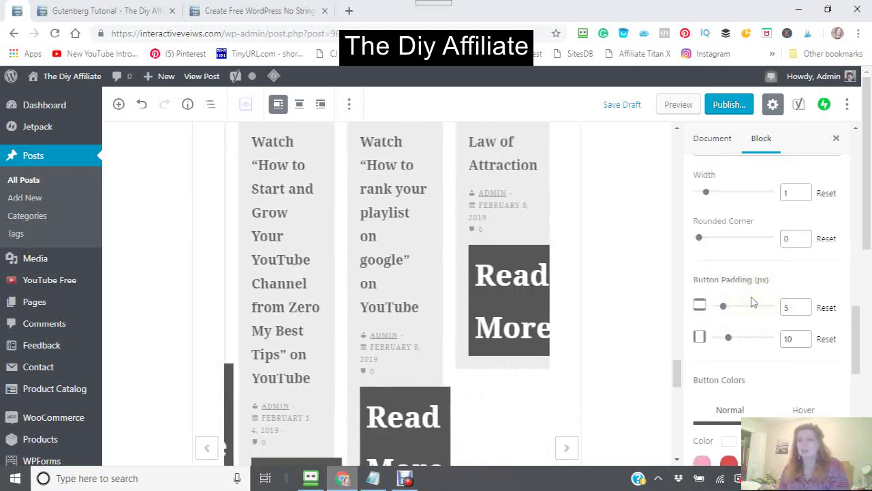
{"action": "scroll", "coordinate": [753, 301], "scroll_direction": "up", "scroll_amount": 3}
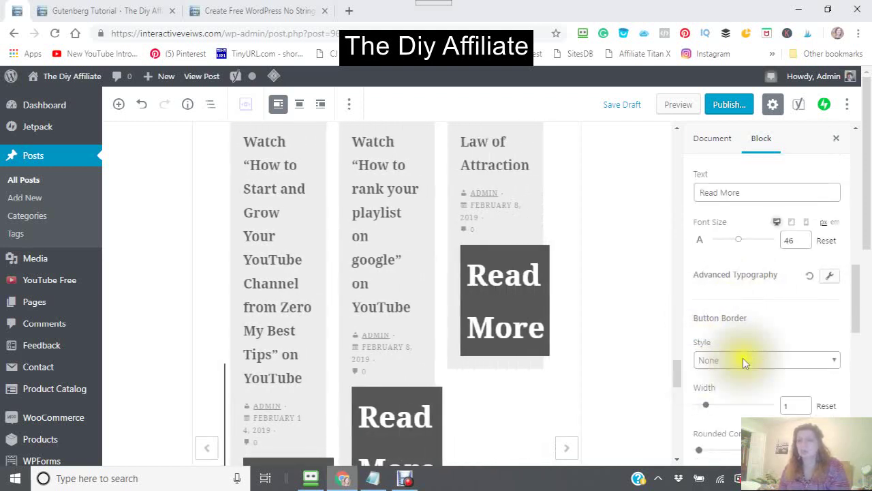
{"action": "left_click", "coordinate": [833, 359]}
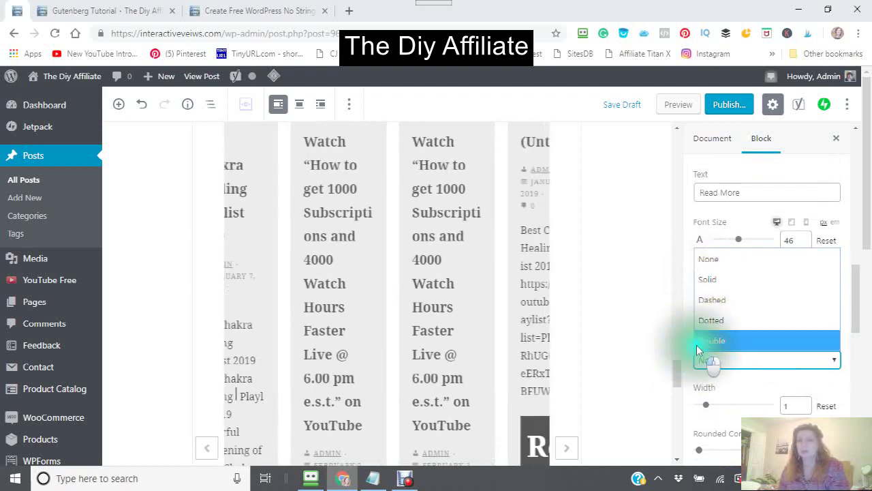
{"action": "left_click", "coordinate": [701, 340]}
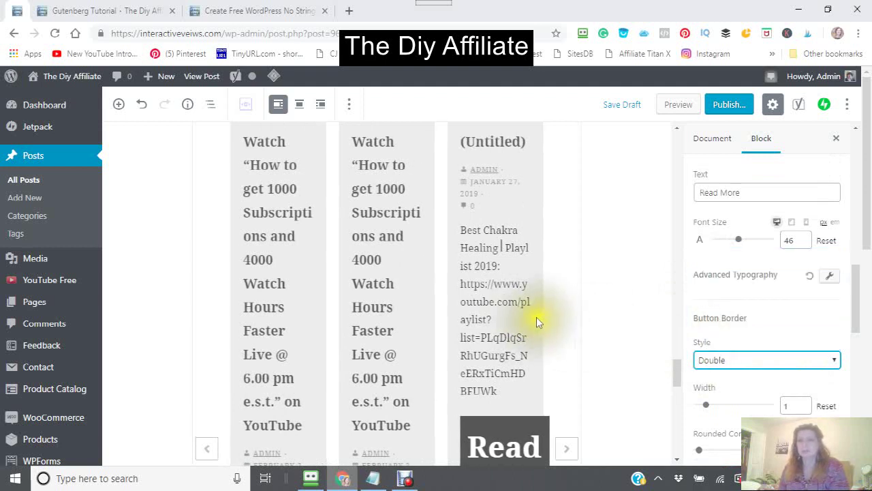
{"action": "scroll", "coordinate": [558, 315], "scroll_direction": "down", "scroll_amount": 5}
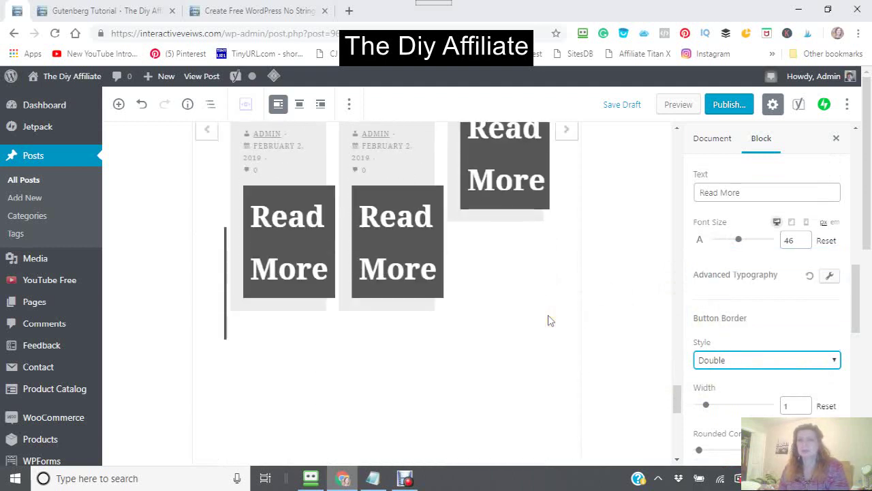
{"action": "scroll", "coordinate": [571, 320], "scroll_direction": "up", "scroll_amount": 3}
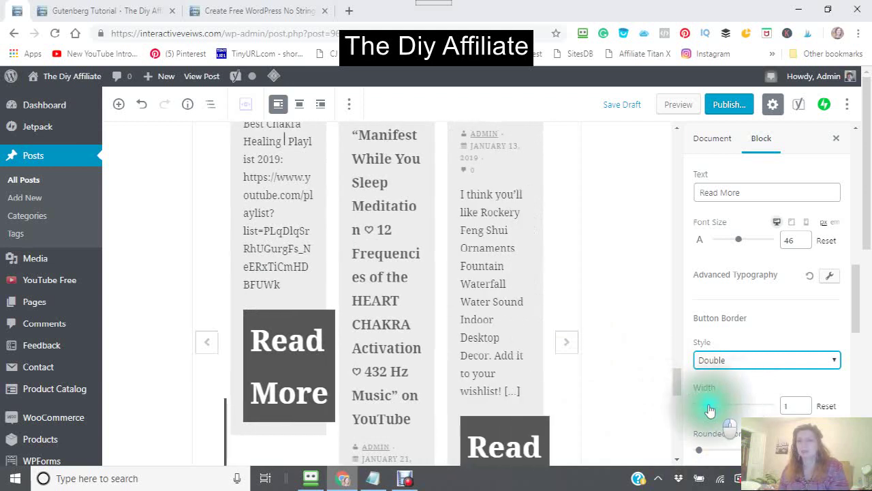
- Set the Read More button's border width to 5 and its rounded corner to 16
{"action": "left_click_drag", "start_coordinate": [706, 407], "coordinate": [724, 400]}
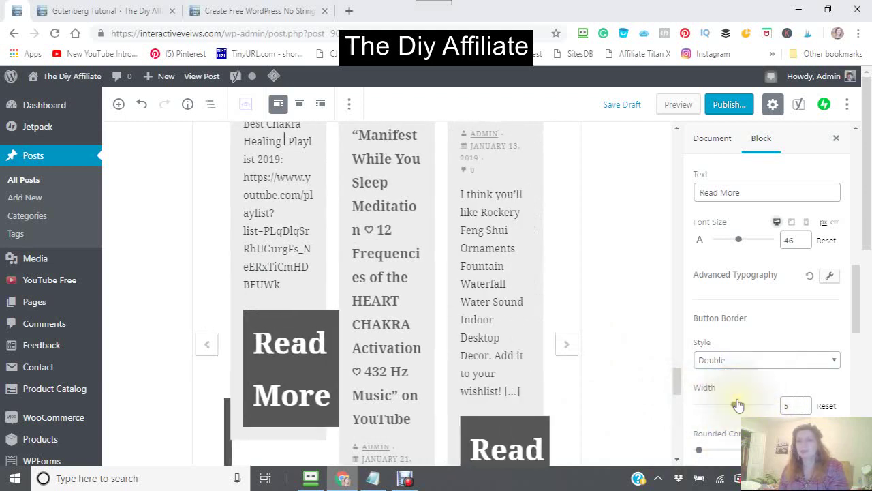
{"action": "scroll", "coordinate": [654, 367], "scroll_direction": "down", "scroll_amount": 5}
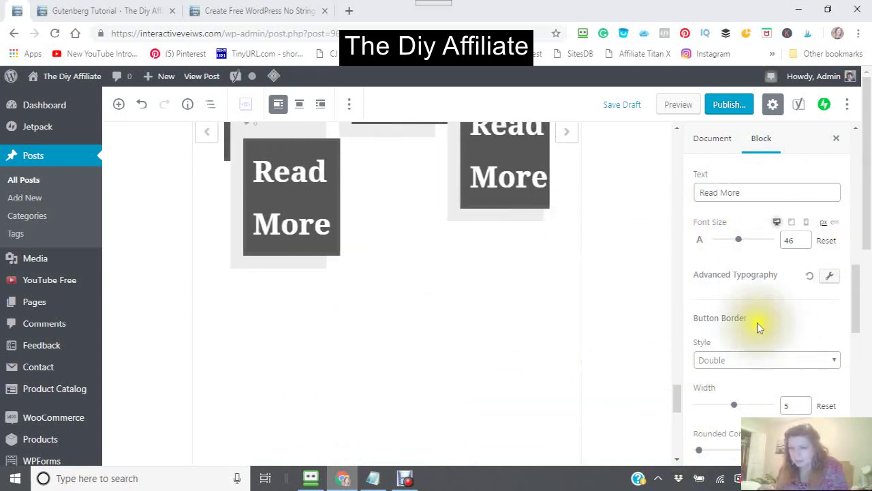
{"action": "scroll", "coordinate": [757, 327], "scroll_direction": "down", "scroll_amount": 2}
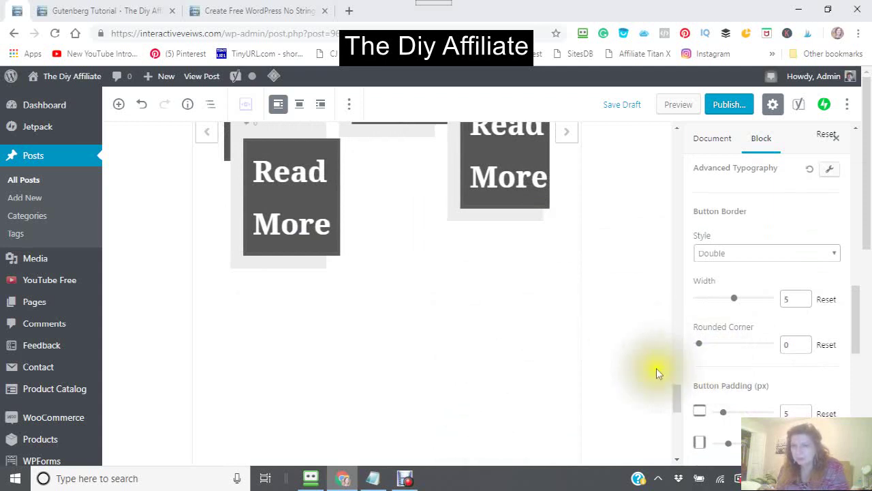
{"action": "left_click_drag", "start_coordinate": [699, 350], "coordinate": [730, 338]}
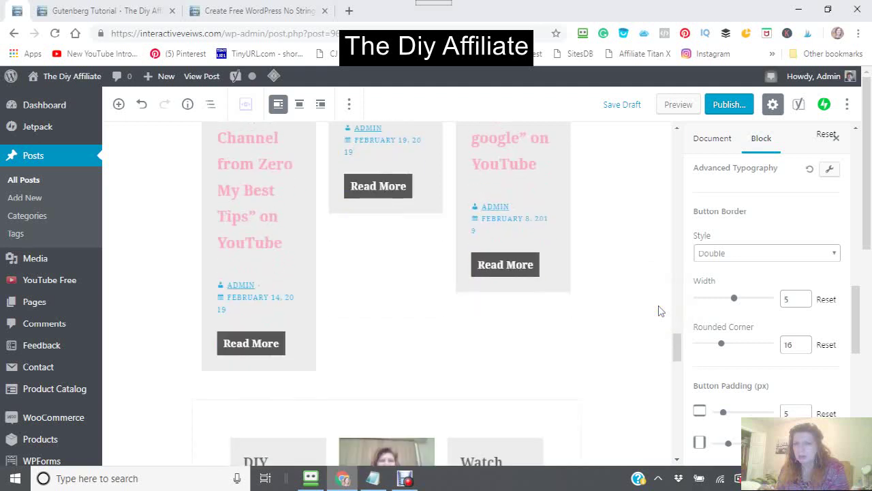
{"action": "left_click", "coordinate": [658, 311]}
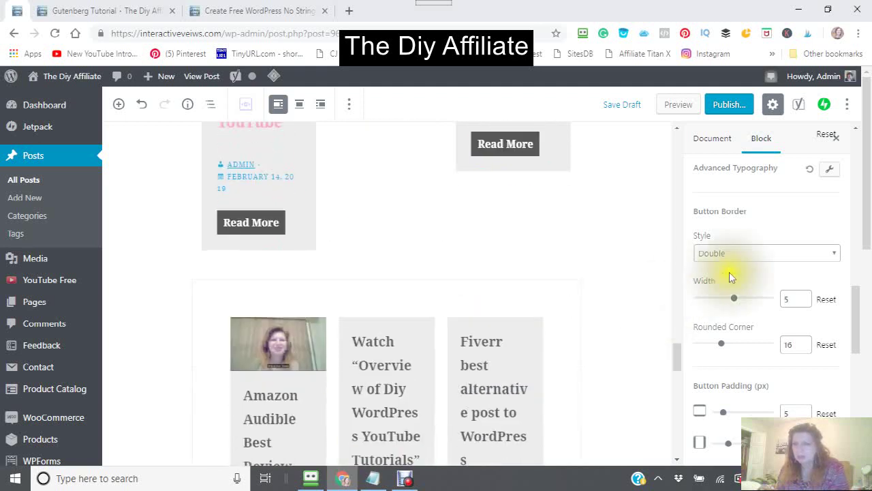
- Set the Read More button's horizontal padding to 37 px and check the widened buttons in the carousel
{"action": "scroll", "coordinate": [699, 394], "scroll_direction": "down", "scroll_amount": 3}
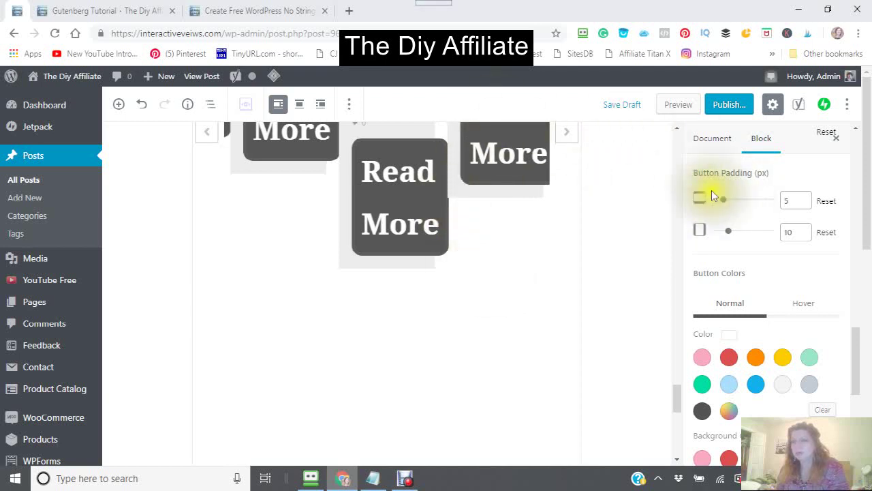
{"action": "left_click", "coordinate": [728, 233]}
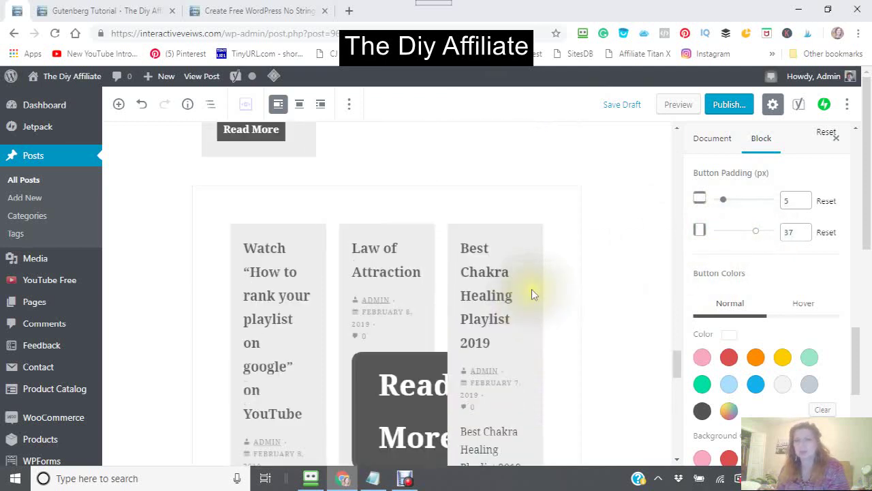
{"action": "scroll", "coordinate": [530, 288], "scroll_direction": "down", "scroll_amount": 5}
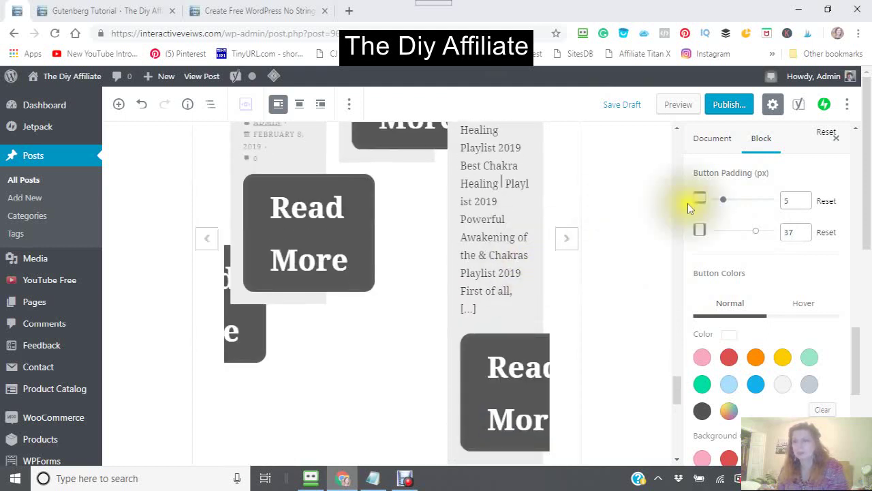
- Color the Read More button's text Vivid red and its background Vivid cyan blue
{"action": "scroll", "coordinate": [699, 293], "scroll_direction": "down", "scroll_amount": 2}
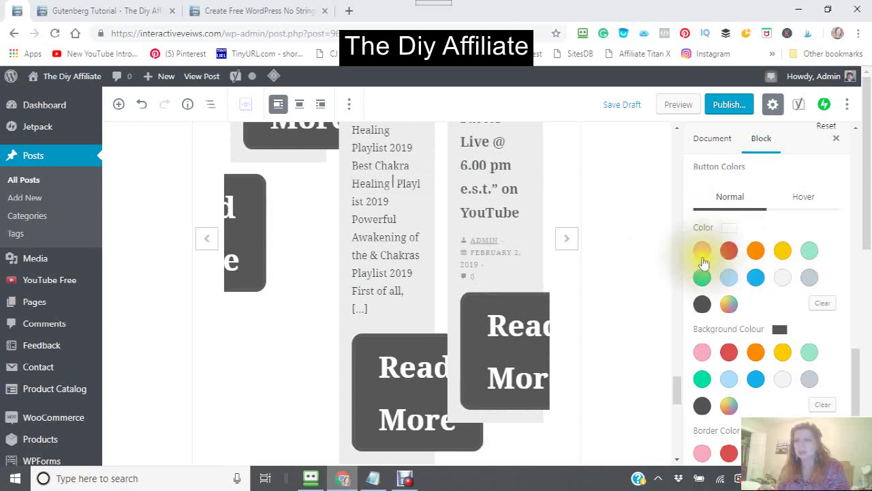
{"action": "left_click", "coordinate": [730, 250]}
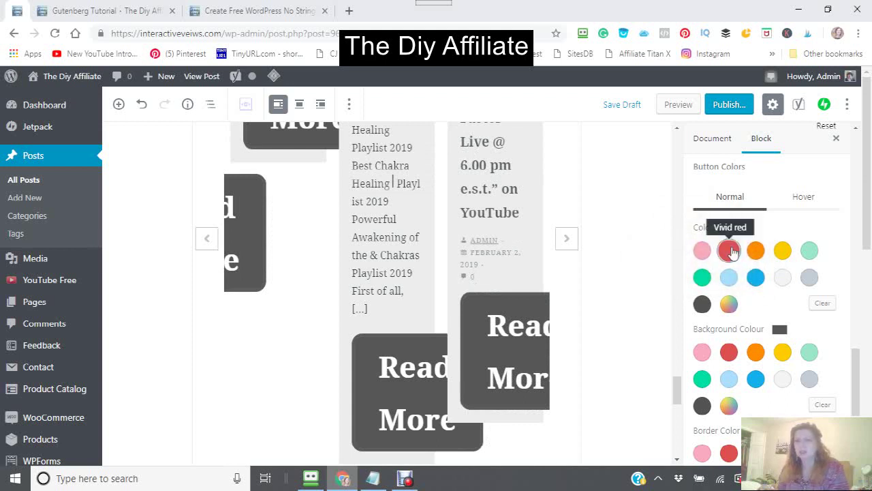
{"action": "left_click", "coordinate": [730, 250]}
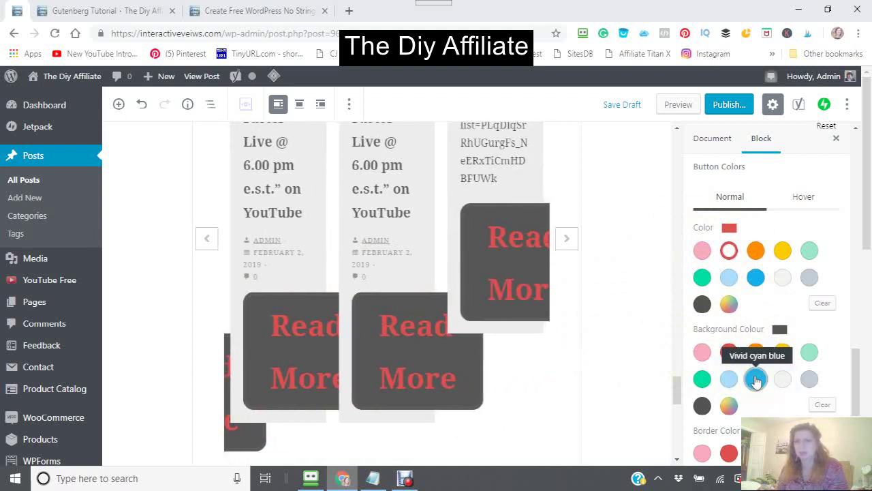
{"action": "left_click", "coordinate": [755, 380]}
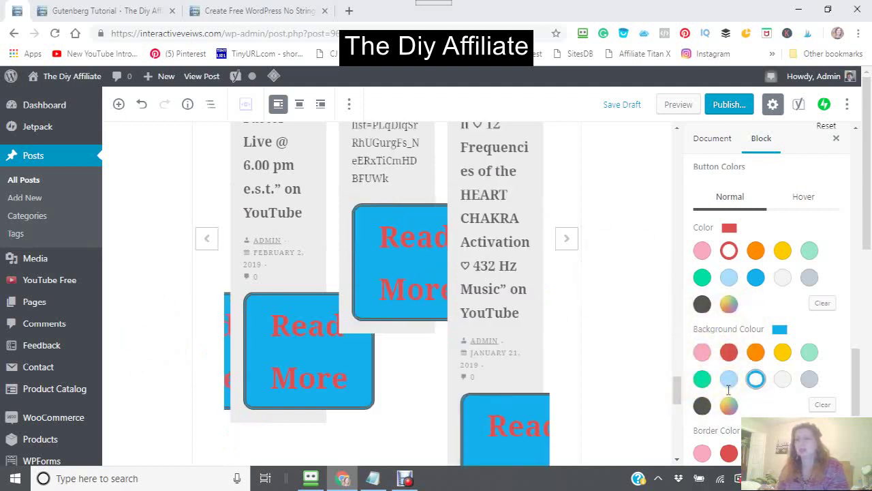
- Set the Read More button's border color to Vivid green cyan
{"action": "scroll", "coordinate": [729, 388], "scroll_direction": "down", "scroll_amount": 5}
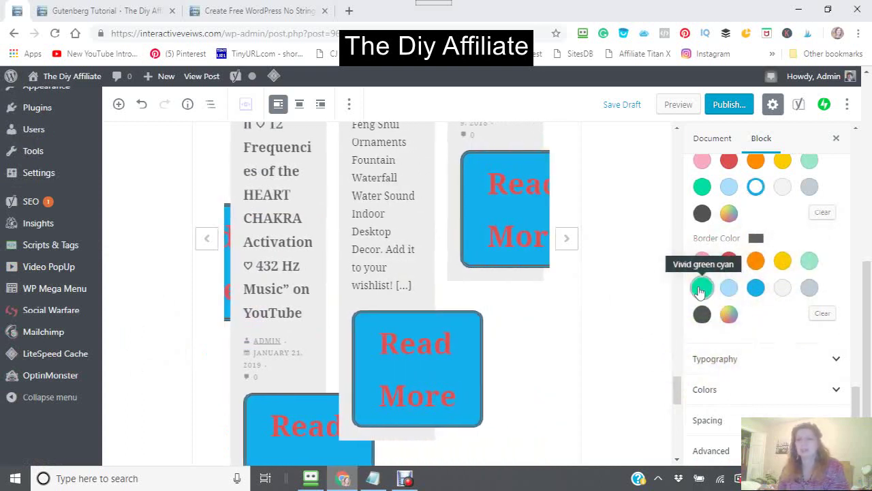
{"action": "left_click", "coordinate": [700, 289]}
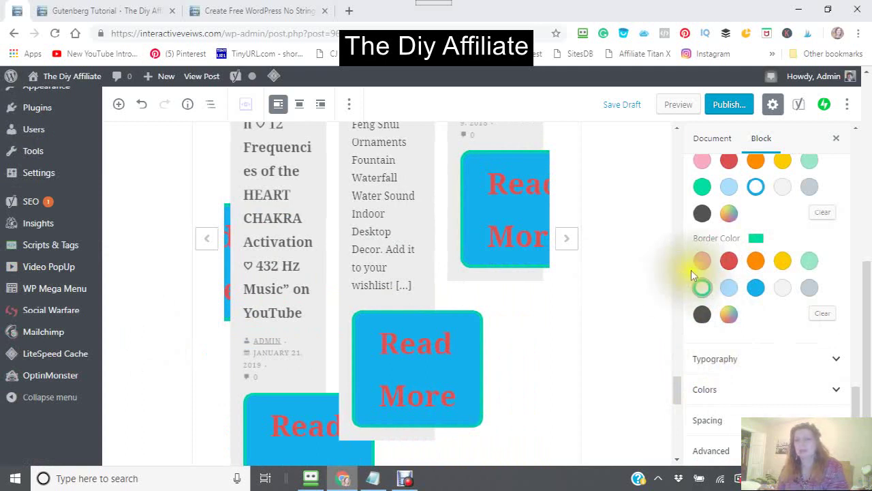
{"action": "scroll", "coordinate": [697, 276], "scroll_direction": "down", "scroll_amount": 1}
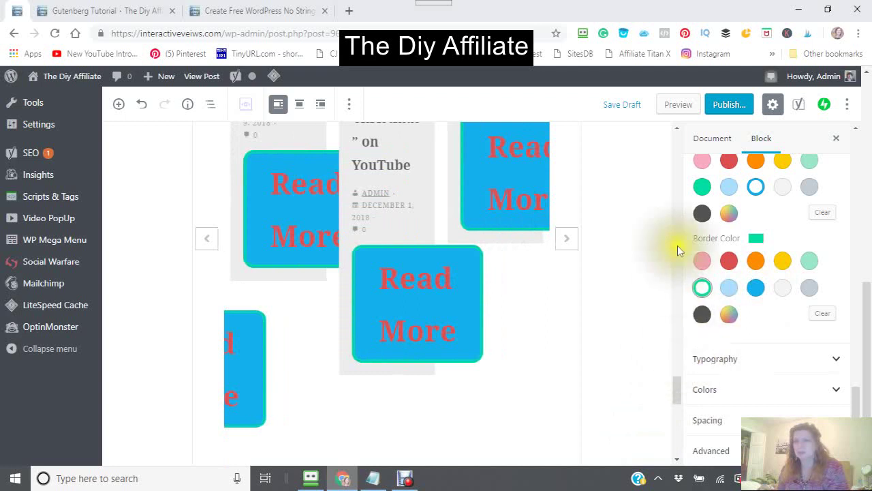
- Review the Post Carousel's settings and its recolored Read More buttons, down to the pagination dots below the posts
{"action": "scroll", "coordinate": [678, 235], "scroll_direction": "up", "scroll_amount": 5}
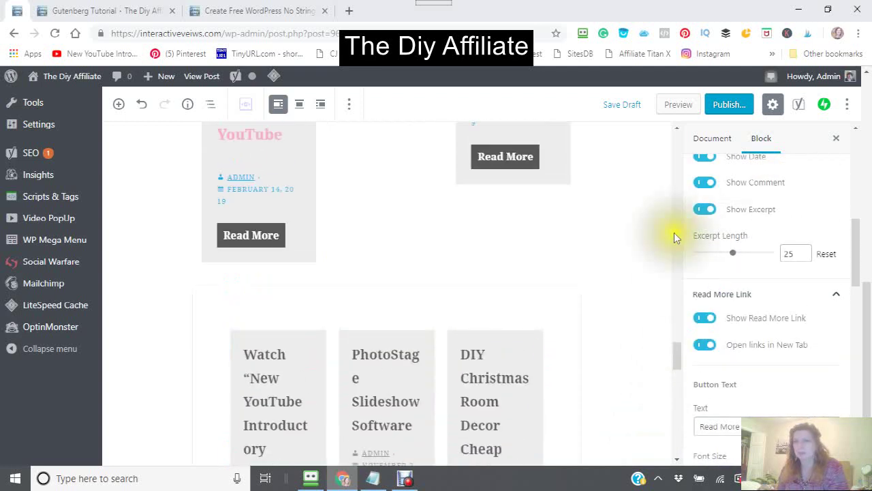
{"action": "scroll", "coordinate": [710, 218], "scroll_direction": "up", "scroll_amount": 5}
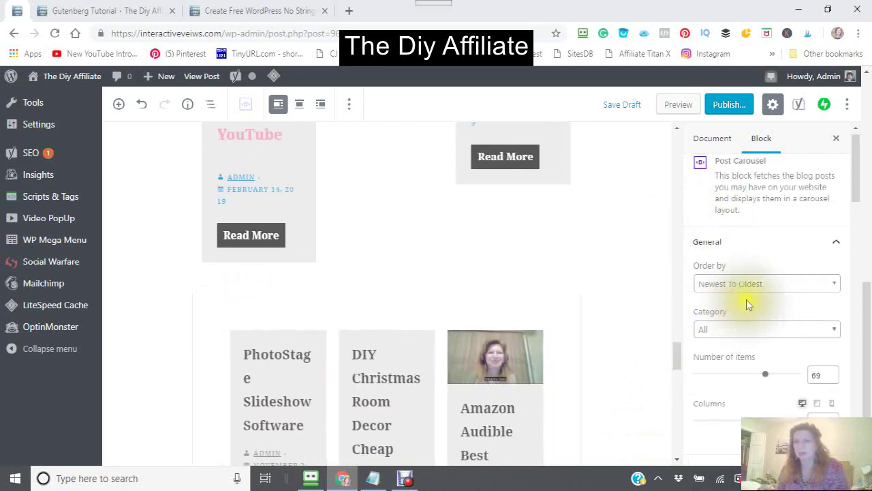
{"action": "scroll", "coordinate": [695, 336], "scroll_direction": "down", "scroll_amount": 5}
{"action": "scroll", "coordinate": [695, 342], "scroll_direction": "down", "scroll_amount": 3}
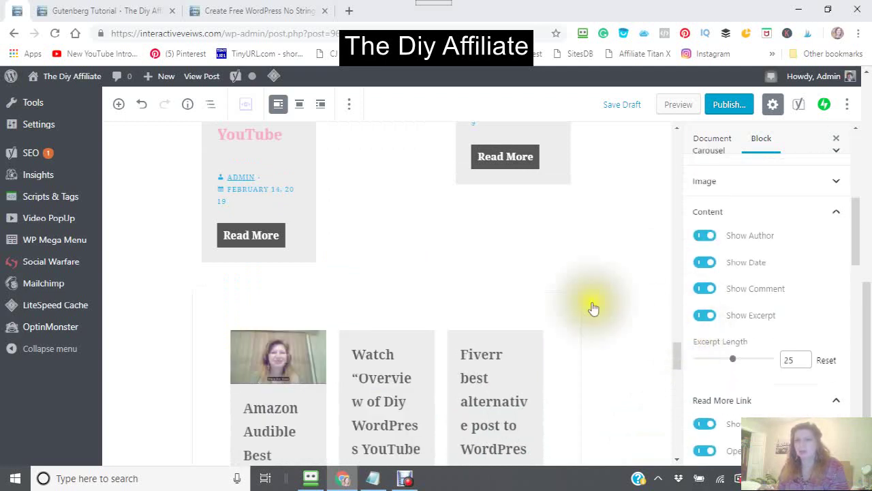
{"action": "left_click", "coordinate": [520, 266]}
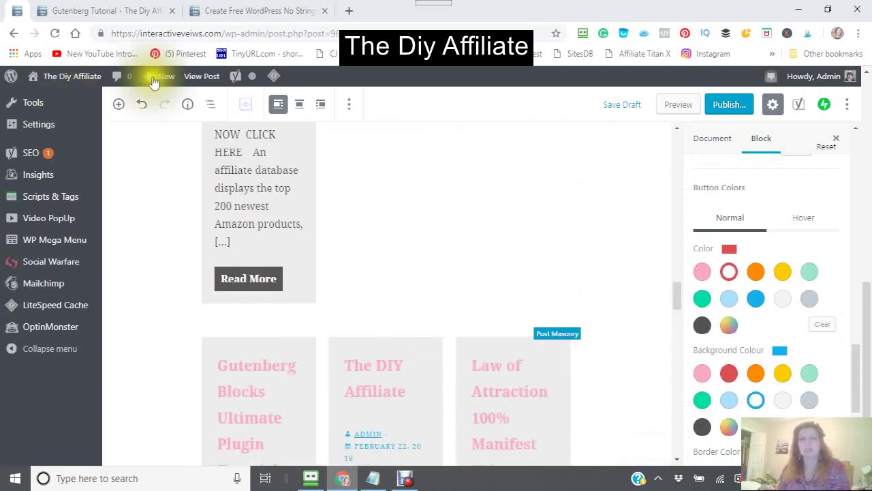
{"action": "scroll", "coordinate": [334, 267], "scroll_direction": "down", "scroll_amount": 10}
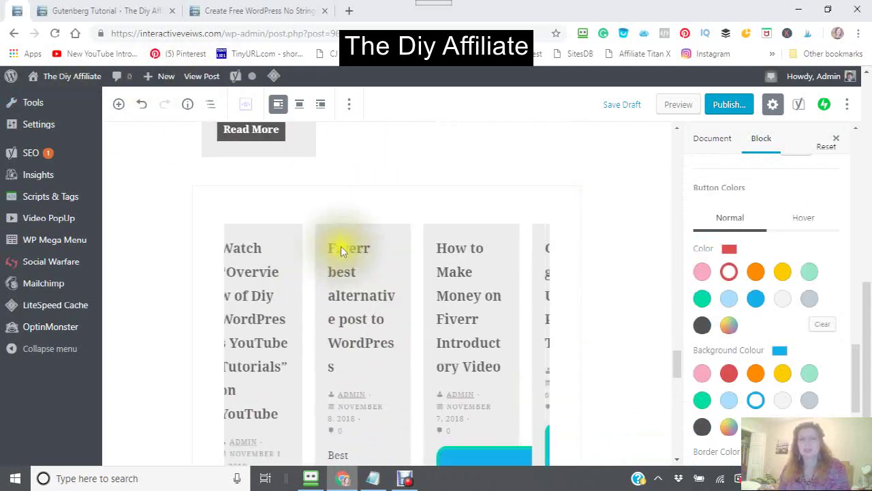
{"action": "scroll", "coordinate": [601, 364], "scroll_direction": "down", "scroll_amount": 5}
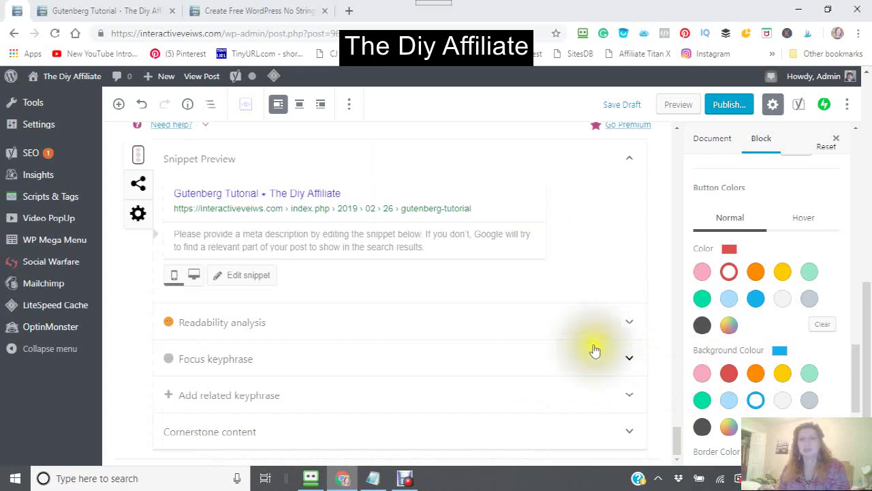
{"action": "scroll", "coordinate": [593, 351], "scroll_direction": "up", "scroll_amount": 5}
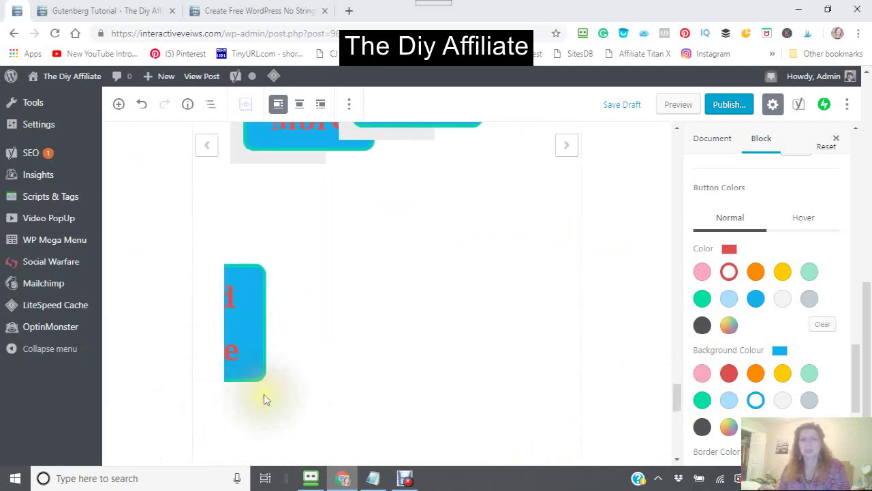
{"action": "scroll", "coordinate": [214, 380], "scroll_direction": "down", "scroll_amount": 2}
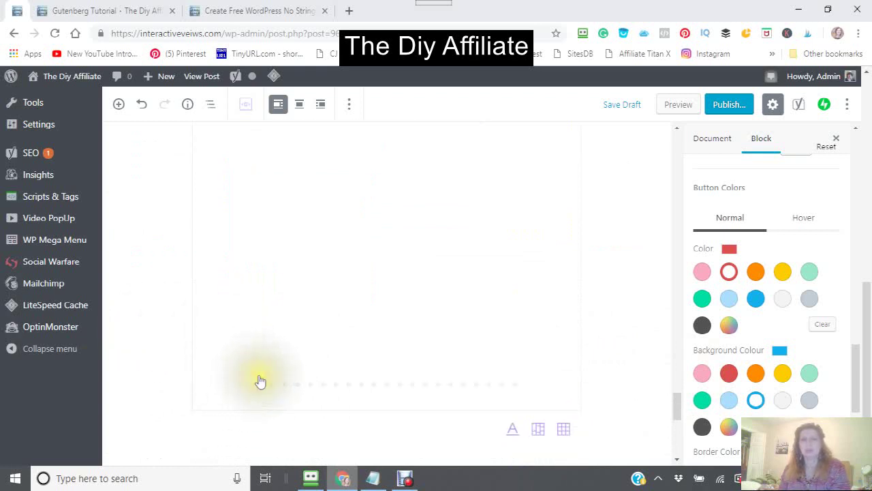
{"action": "scroll", "coordinate": [242, 333], "scroll_direction": "down", "scroll_amount": 5}
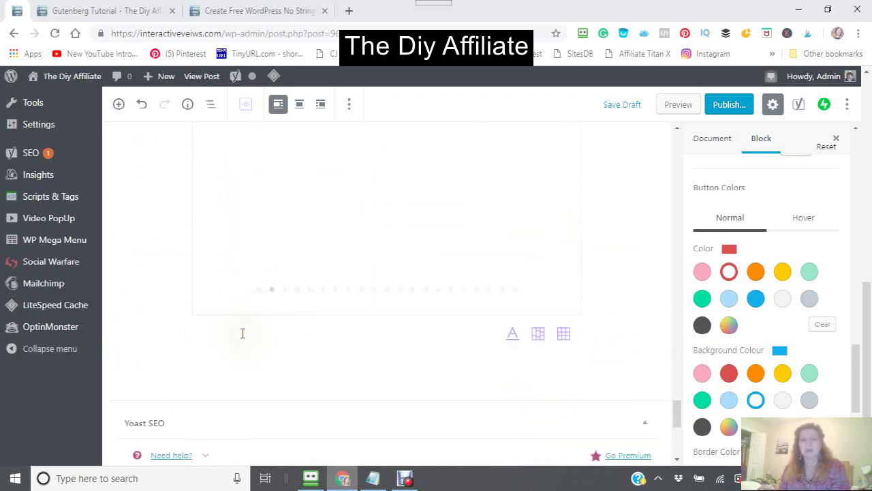
{"action": "scroll", "coordinate": [242, 333], "scroll_direction": "up", "scroll_amount": 5}
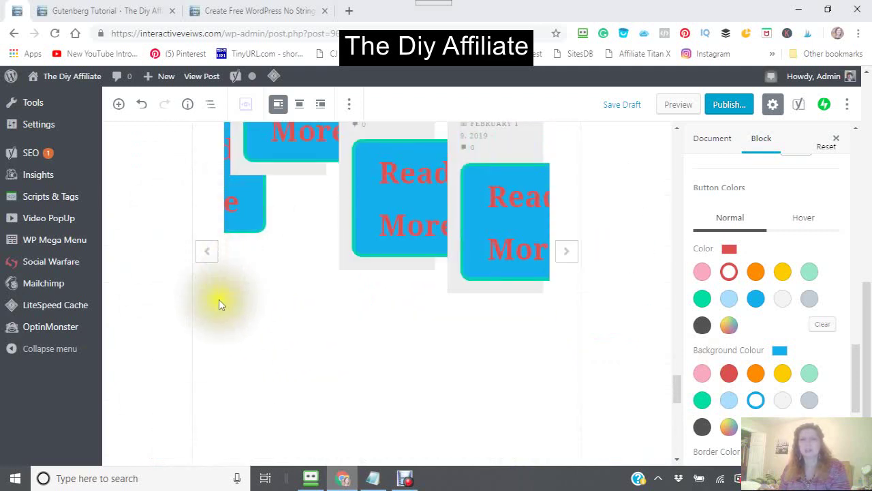
- Insert a Multi Buttons block from Ultimate Addons Blocks below the post carousel
{"action": "left_click", "coordinate": [191, 401]}
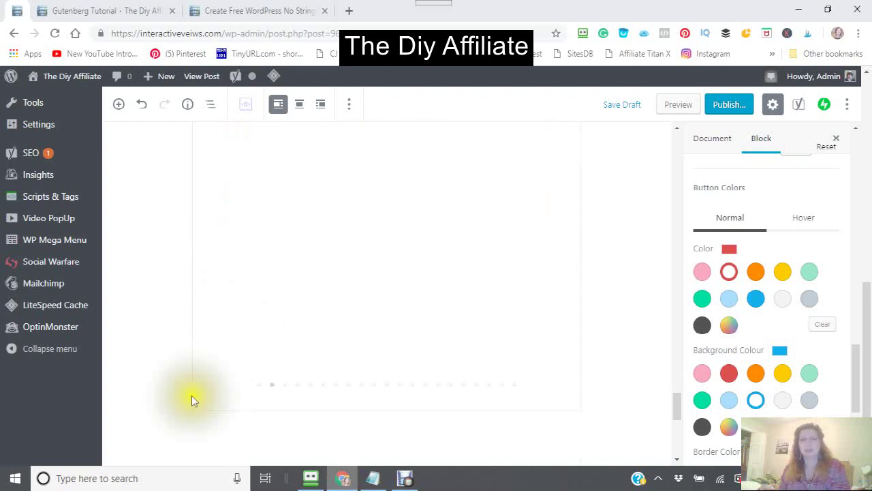
{"action": "left_click", "coordinate": [119, 106]}
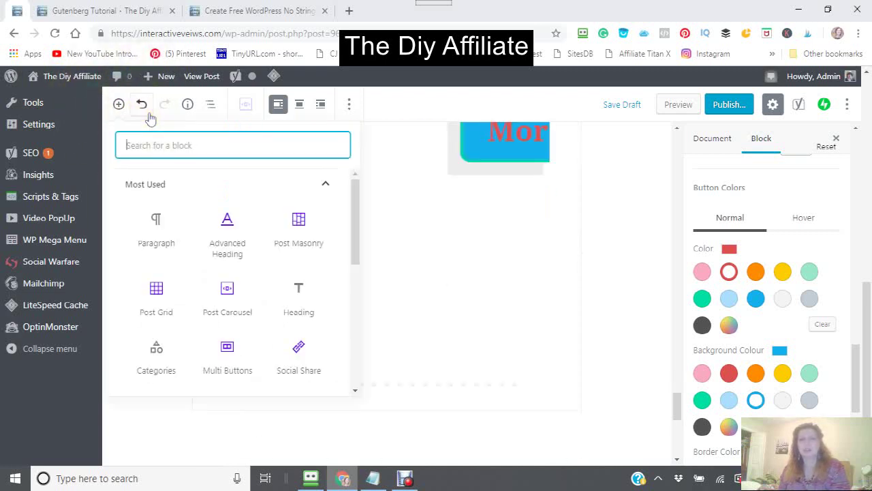
{"action": "left_click", "coordinate": [354, 393]}
{"action": "scroll", "coordinate": [354, 388], "scroll_direction": "down", "scroll_amount": 5}
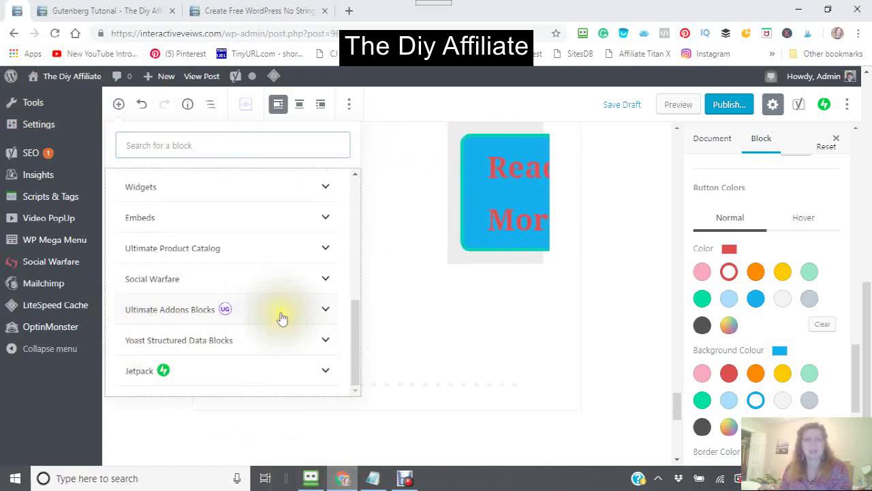
{"action": "left_click", "coordinate": [326, 311]}
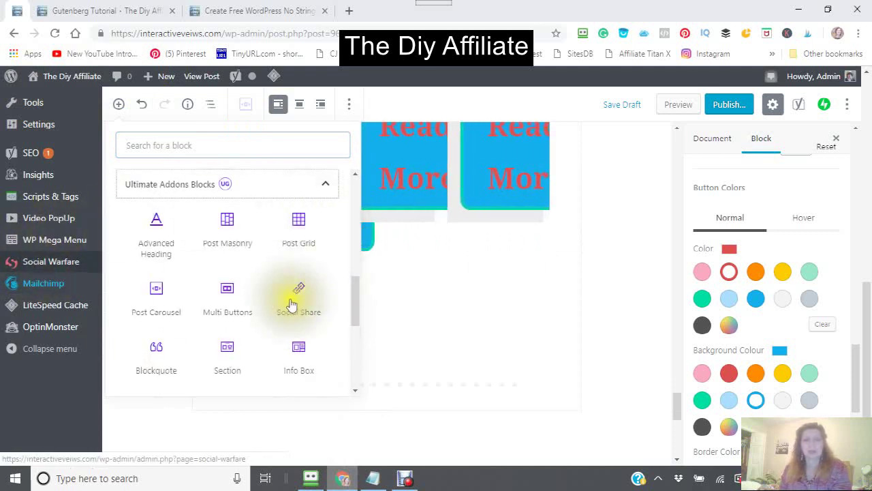
{"action": "left_click", "coordinate": [230, 294]}
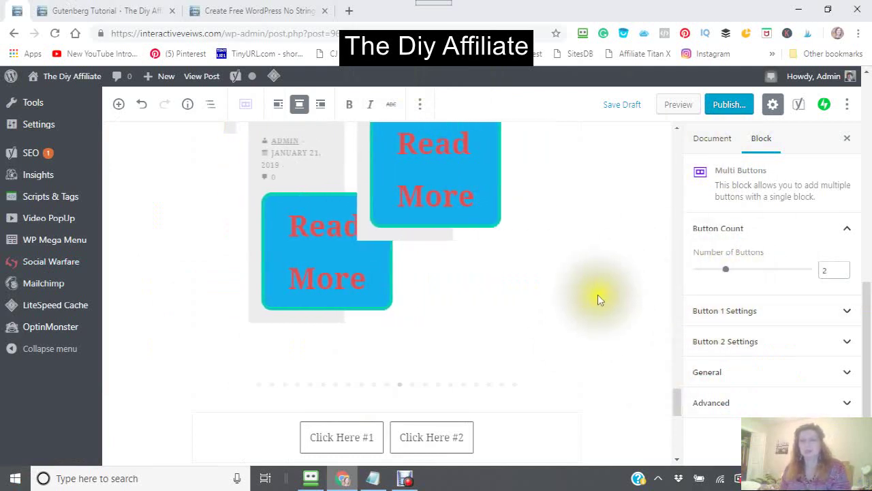
{"action": "scroll", "coordinate": [600, 300], "scroll_direction": "down", "scroll_amount": 5}
{"action": "scroll", "coordinate": [602, 300], "scroll_direction": "up", "scroll_amount": 6}
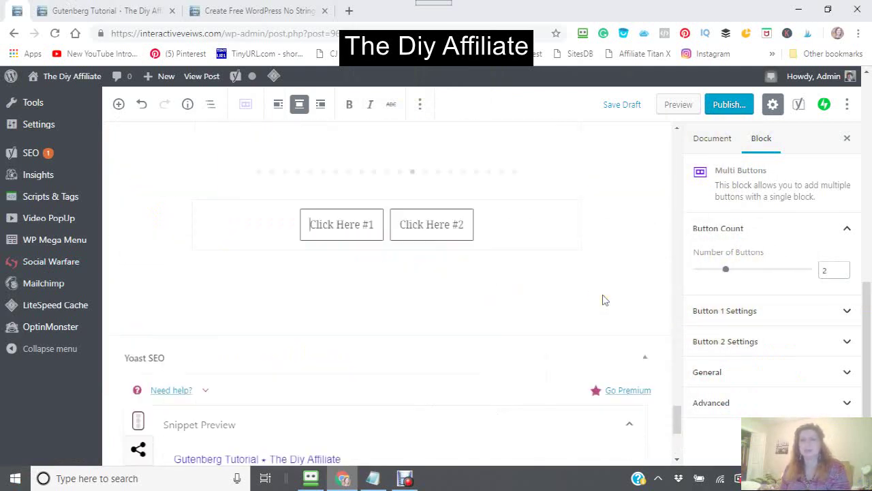
- Set the number of buttons in the Multi Buttons block to 4
{"action": "scroll", "coordinate": [601, 298], "scroll_direction": "down", "scroll_amount": 2}
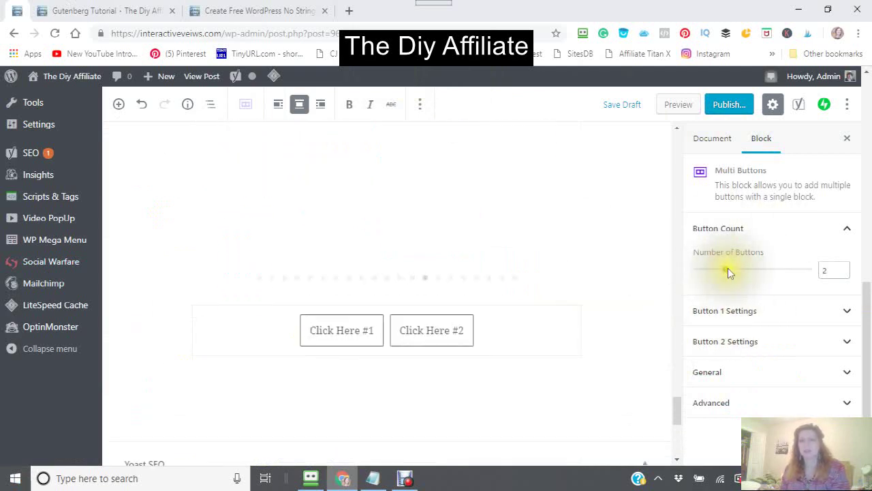
{"action": "left_click", "coordinate": [727, 270]}
{"action": "left_click_drag", "start_coordinate": [727, 272], "coordinate": [782, 269]}
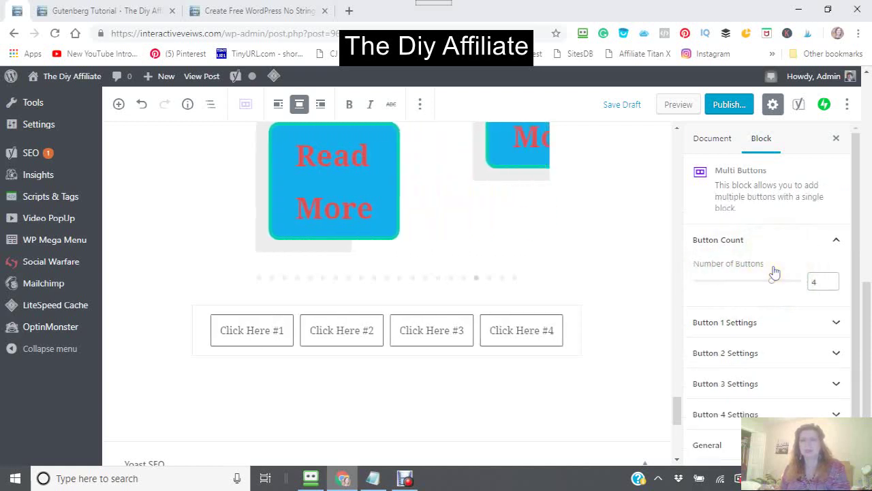
- Set Button 1's link target to New Window, leaving its link as #
{"action": "left_click", "coordinate": [837, 325]}
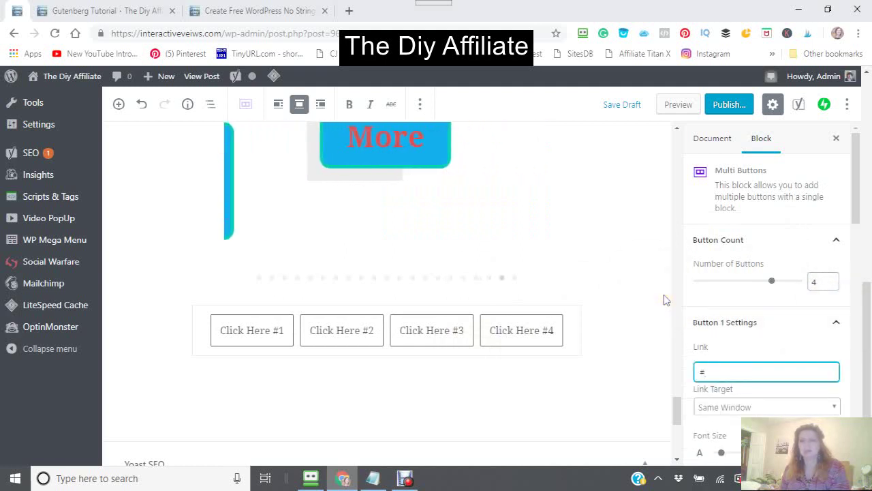
{"action": "scroll", "coordinate": [668, 298], "scroll_direction": "down", "scroll_amount": 3}
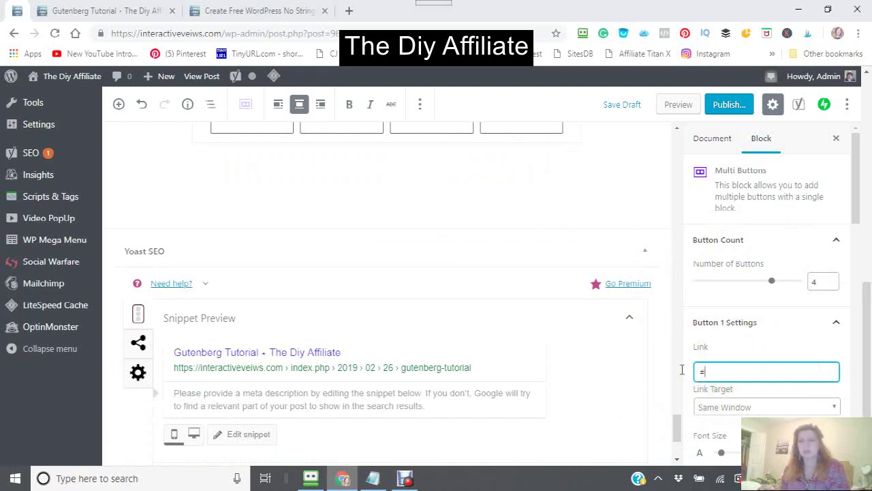
{"action": "double_click", "coordinate": [707, 368]}
{"action": "scroll", "coordinate": [707, 368], "scroll_direction": "down", "scroll_amount": 2}
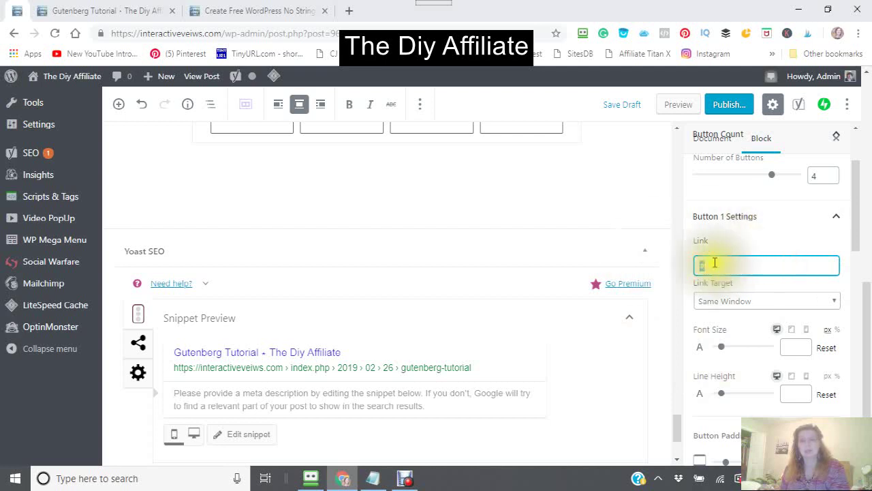
{"action": "left_click", "coordinate": [835, 303]}
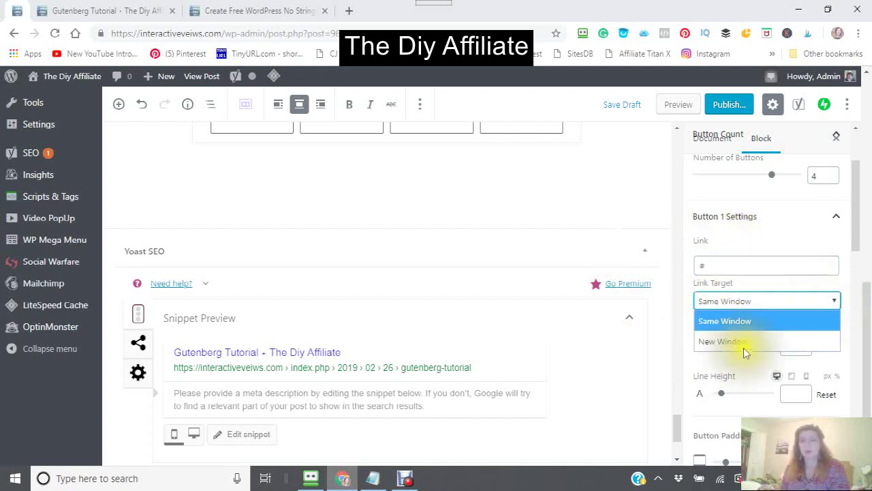
{"action": "left_click", "coordinate": [731, 342]}
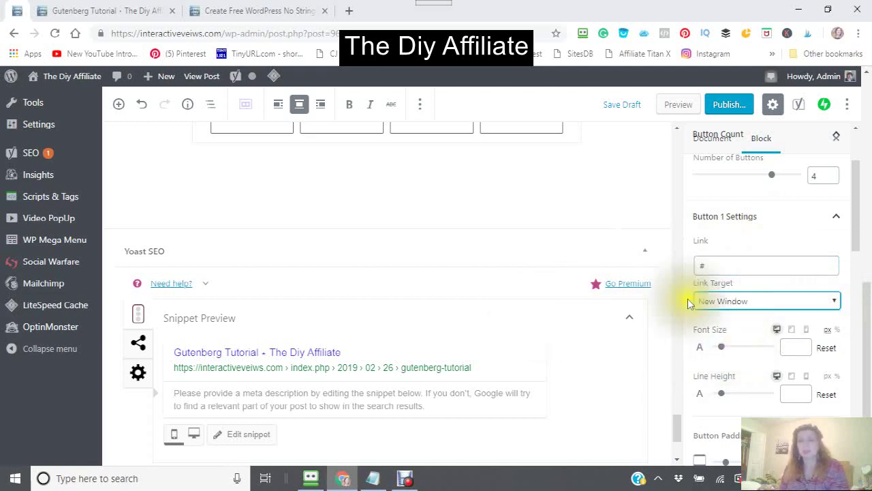
- Set Button 1's desktop font size to 10 px, check it in the button row, and show its tablet font size setting
{"action": "left_click", "coordinate": [722, 347]}
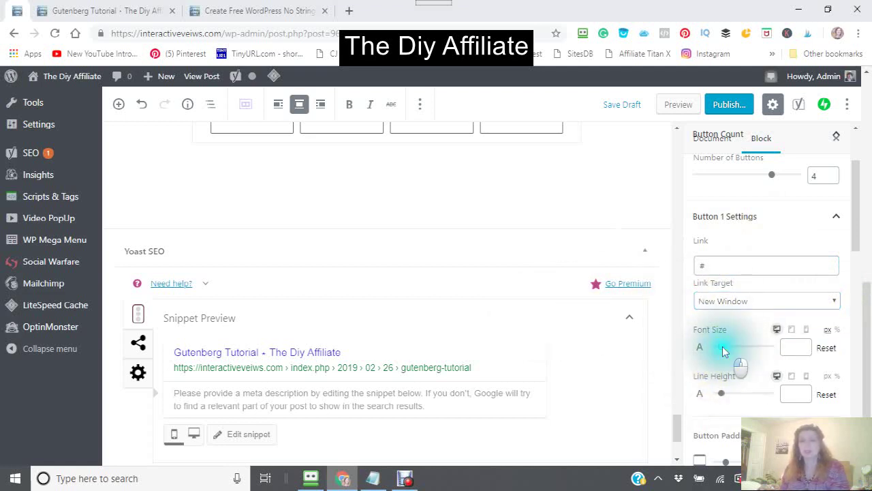
{"action": "left_click_drag", "start_coordinate": [722, 346], "coordinate": [704, 359]}
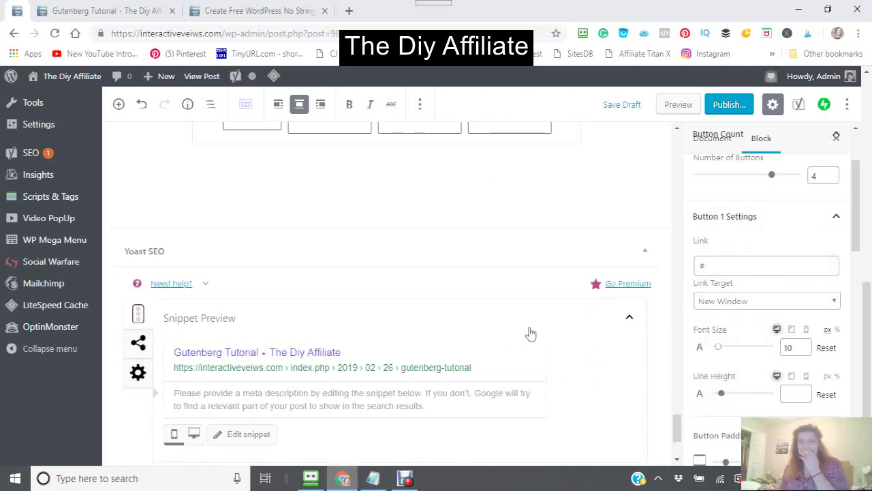
{"action": "scroll", "coordinate": [538, 327], "scroll_direction": "up", "scroll_amount": 4}
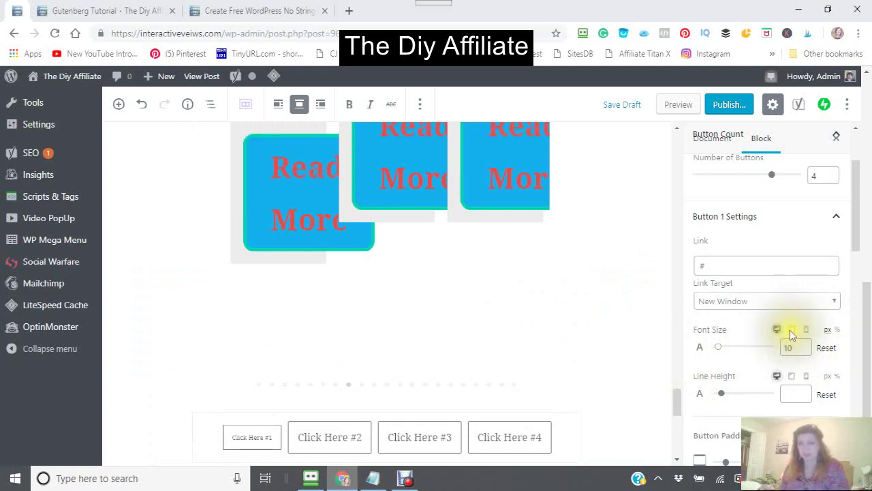
{"action": "left_click", "coordinate": [791, 329]}
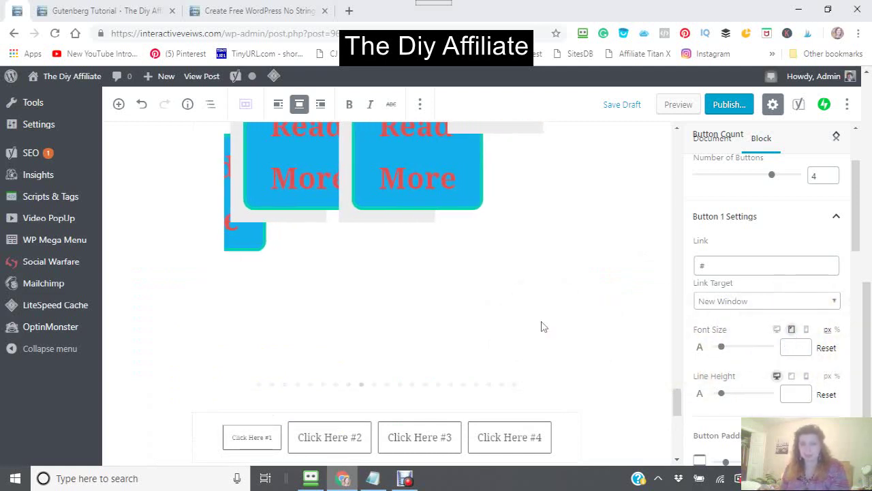
{"action": "scroll", "coordinate": [543, 327], "scroll_direction": "down", "scroll_amount": 3}
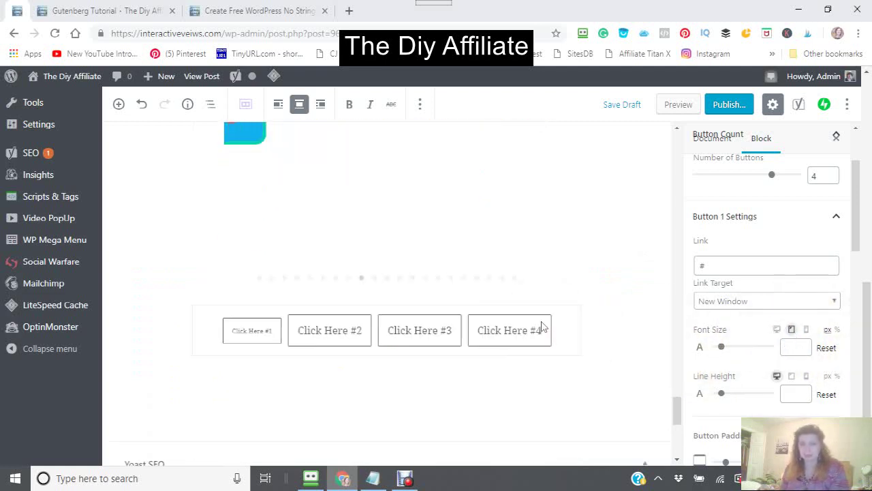
- Set Button 1's mobile font size to 49 px
{"action": "left_click", "coordinate": [806, 330]}
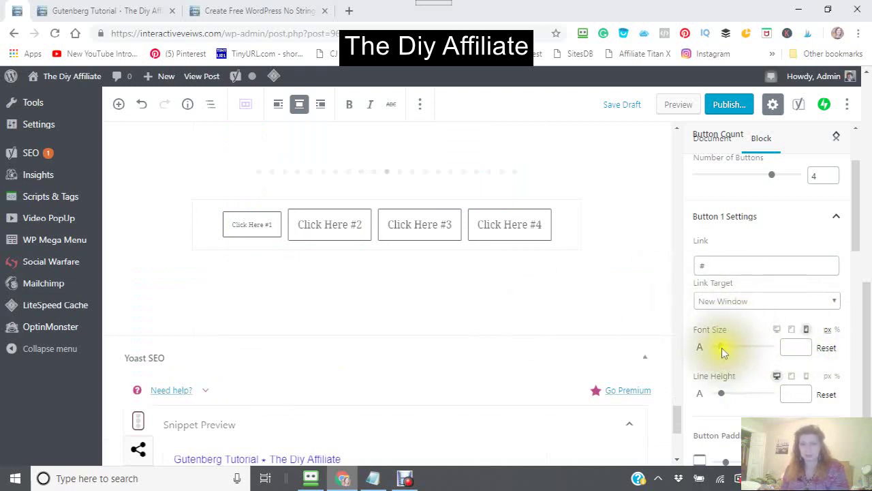
{"action": "left_click_drag", "start_coordinate": [722, 350], "coordinate": [744, 350]}
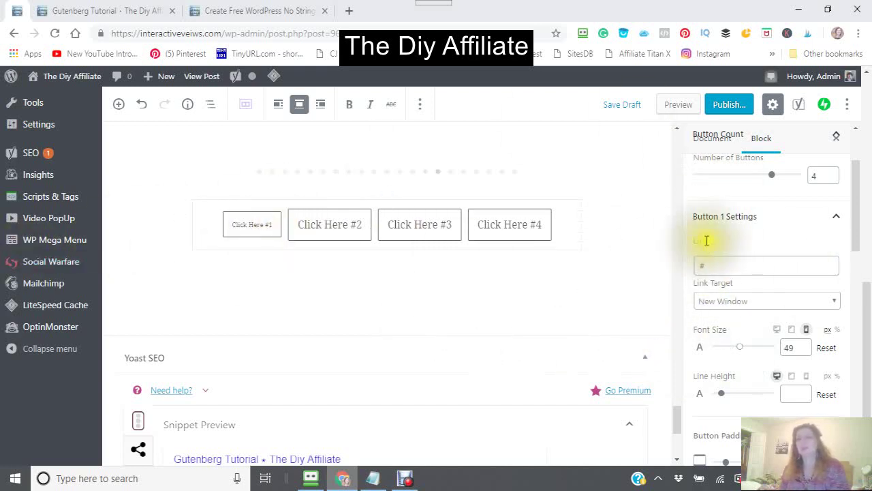
- Review Button 1's settings and collapse the Button Count and Button 1 Settings sections
{"action": "scroll", "coordinate": [713, 269], "scroll_direction": "up", "scroll_amount": 2}
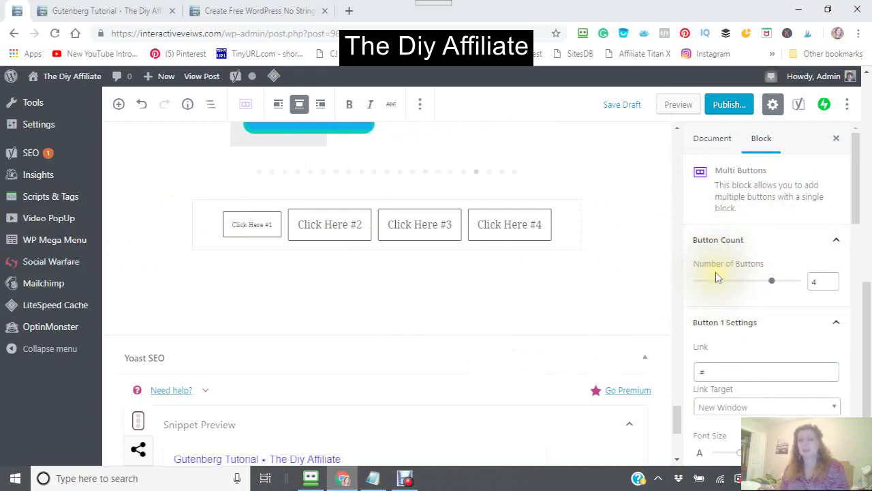
{"action": "scroll", "coordinate": [713, 282], "scroll_direction": "down", "scroll_amount": 5}
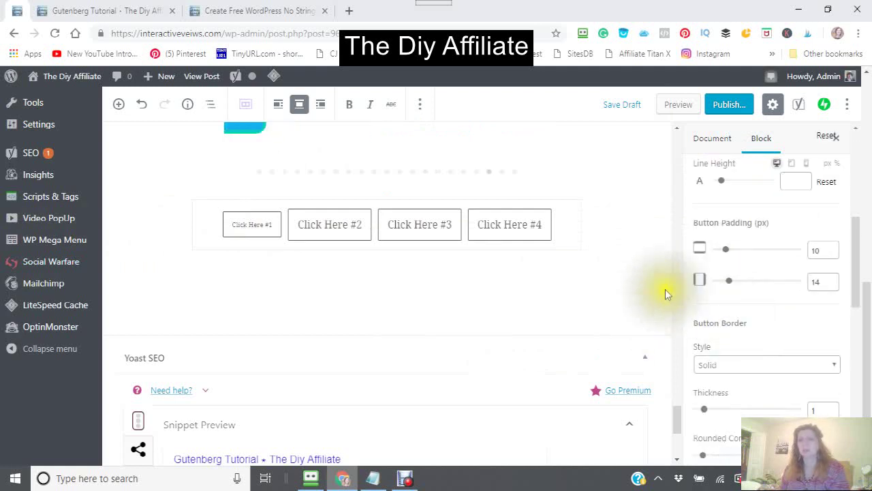
{"action": "scroll", "coordinate": [695, 293], "scroll_direction": "up", "scroll_amount": 2}
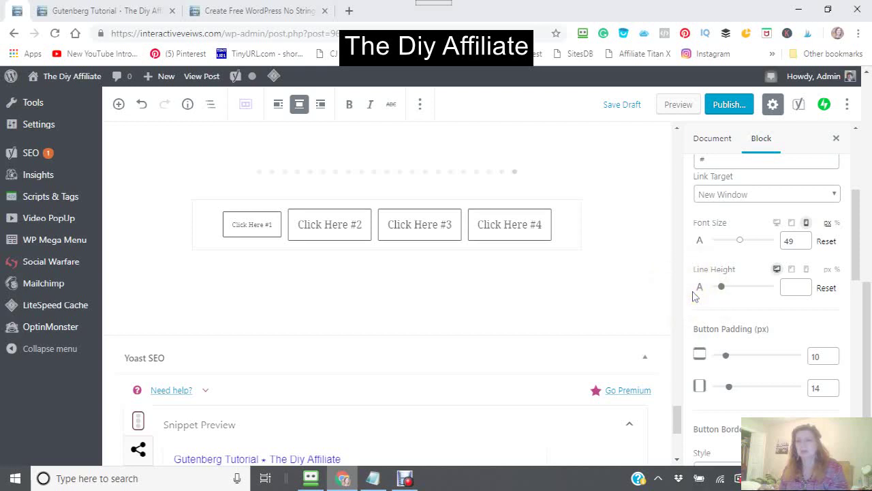
{"action": "scroll", "coordinate": [694, 295], "scroll_direction": "up", "scroll_amount": 3}
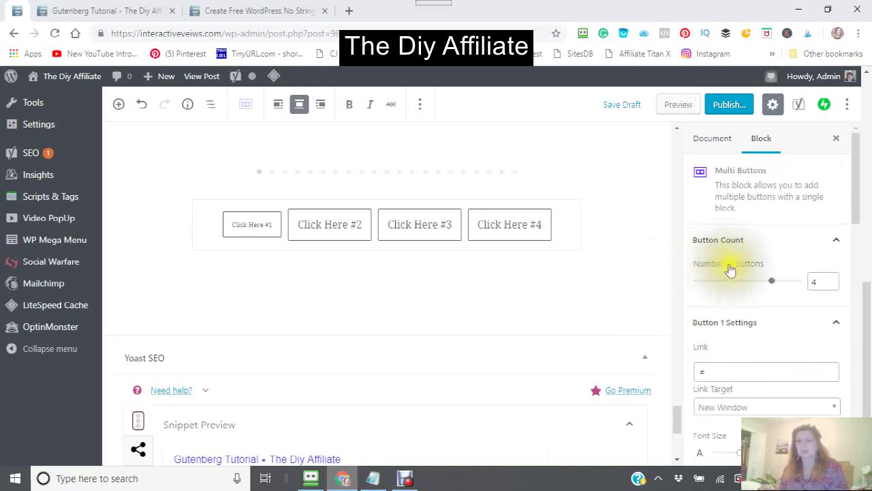
{"action": "left_click", "coordinate": [836, 243]}
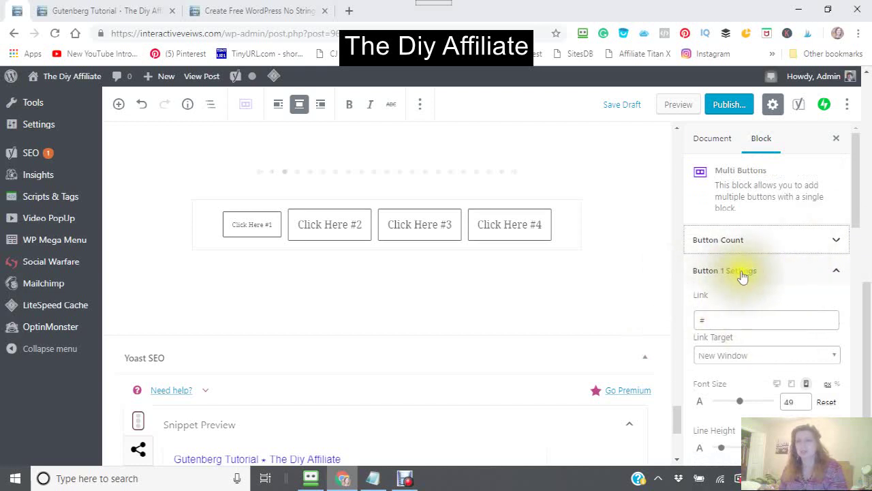
{"action": "left_click", "coordinate": [837, 276]}
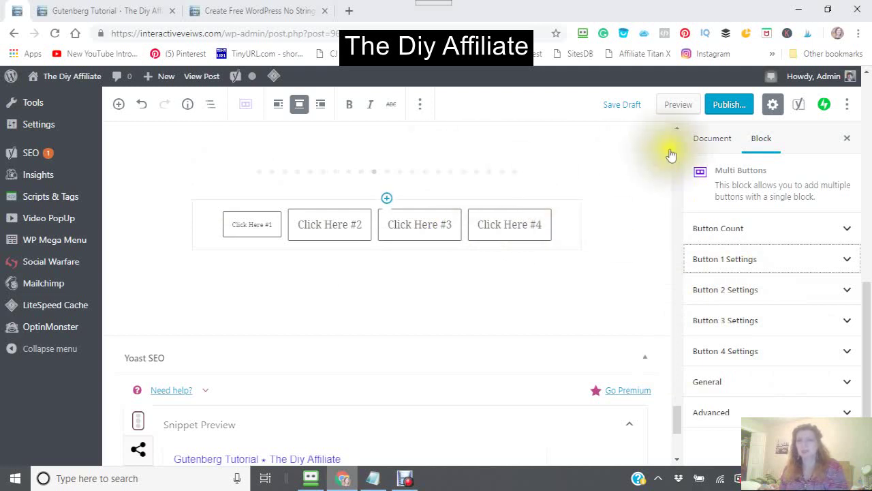
- Switch to the post preview page and go from it to the site's dashboard and its list of all posts
{"action": "left_click", "coordinate": [75, 11]}
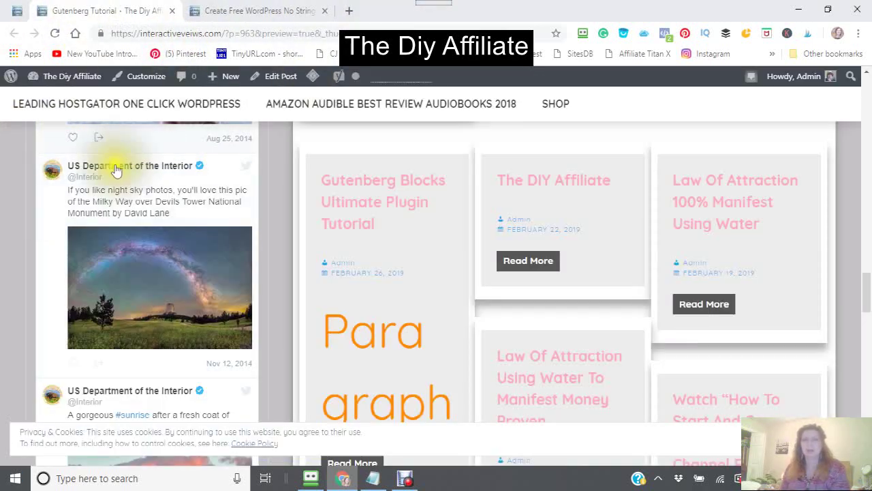
{"action": "mouse_move", "coordinate": [85, 107]}
{"action": "left_click", "coordinate": [82, 83]}
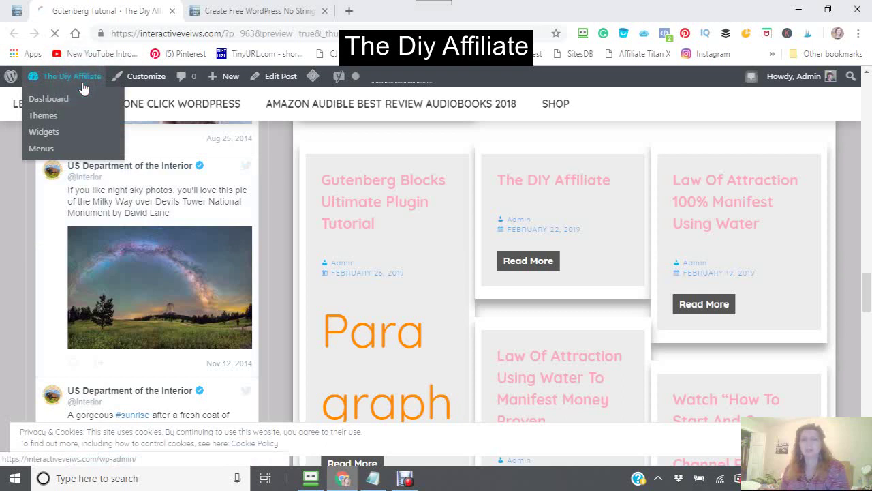
{"action": "left_click", "coordinate": [55, 96]}
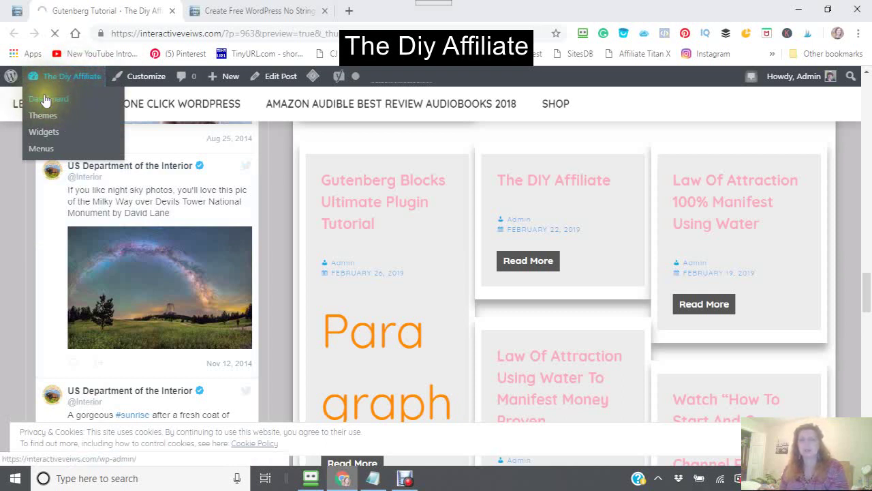
{"action": "left_click", "coordinate": [45, 99]}
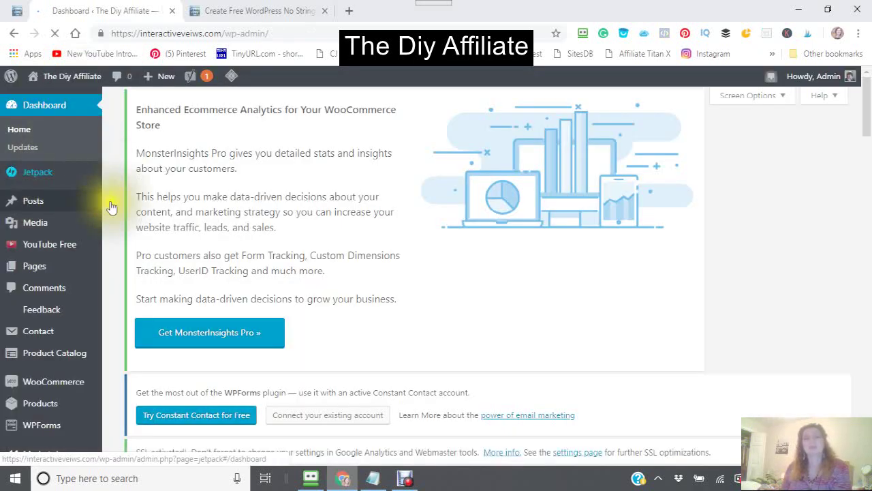
{"action": "left_click", "coordinate": [31, 206]}
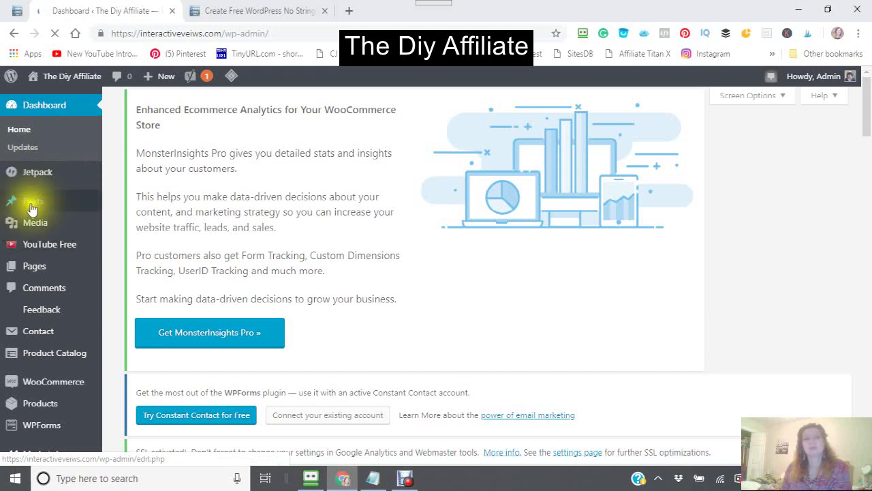
{"action": "mouse_move", "coordinate": [34, 208]}
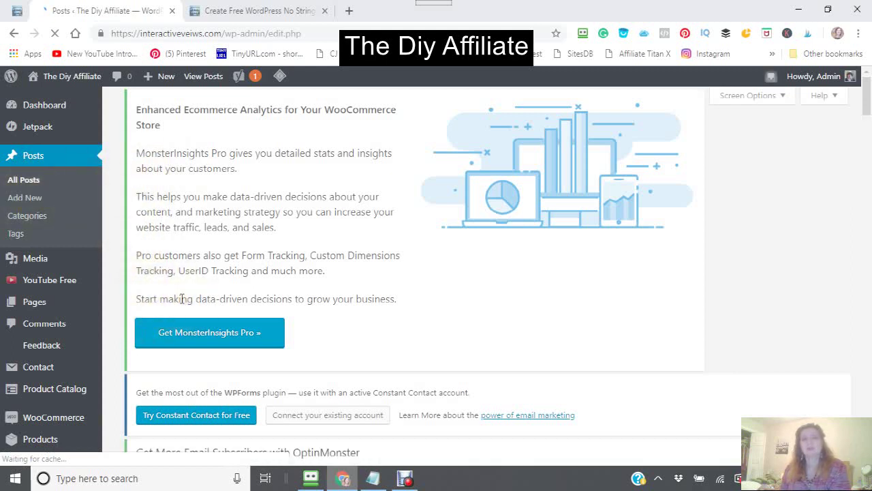
- Find the published Gutenberg Blocks Ultimate Plugin Tutorial post in the posts list and open it for editing
{"action": "scroll", "coordinate": [170, 307], "scroll_direction": "down", "scroll_amount": 1}
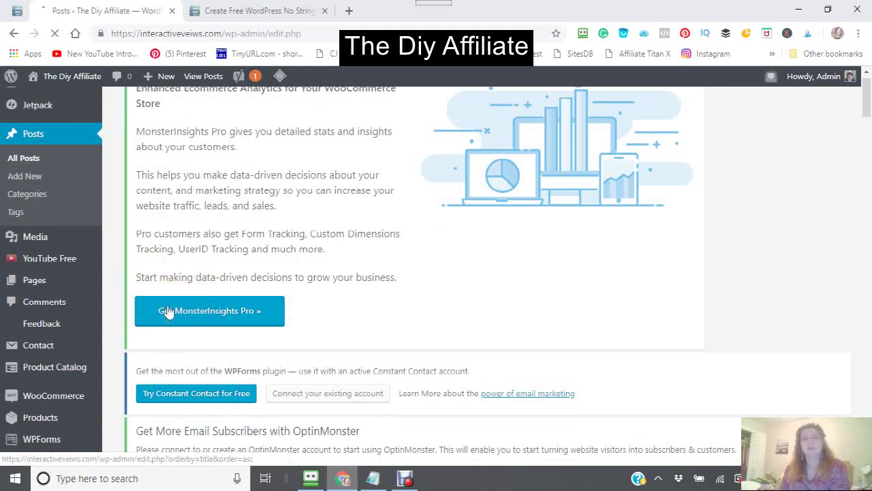
{"action": "scroll", "coordinate": [169, 309], "scroll_direction": "down", "scroll_amount": 4}
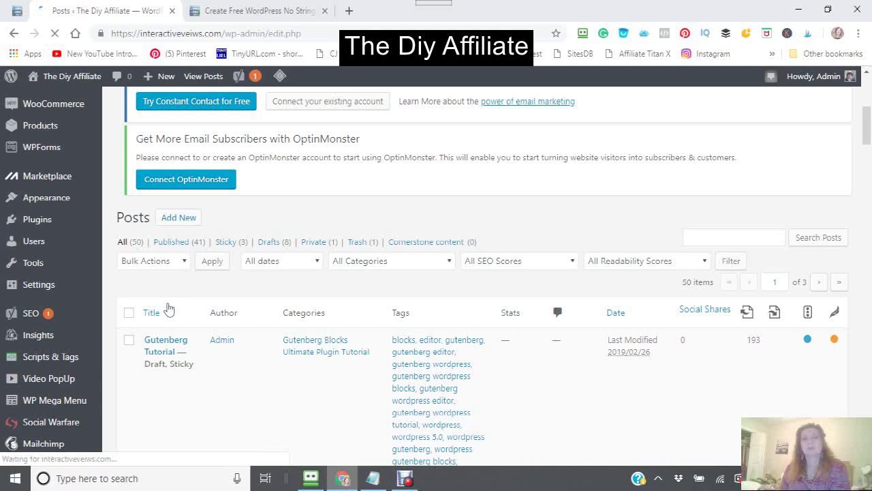
{"action": "scroll", "coordinate": [170, 307], "scroll_direction": "down", "scroll_amount": 15}
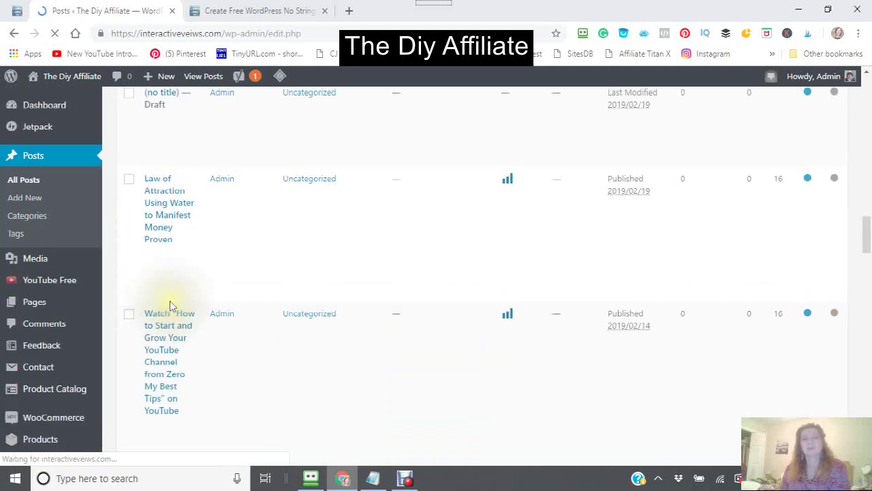
{"action": "scroll", "coordinate": [171, 305], "scroll_direction": "down", "scroll_amount": 1}
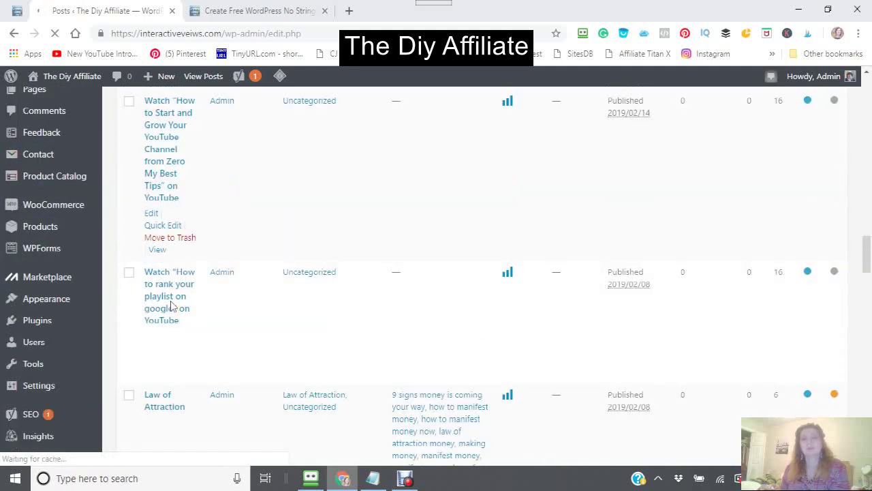
{"action": "scroll", "coordinate": [174, 303], "scroll_direction": "up", "scroll_amount": 3}
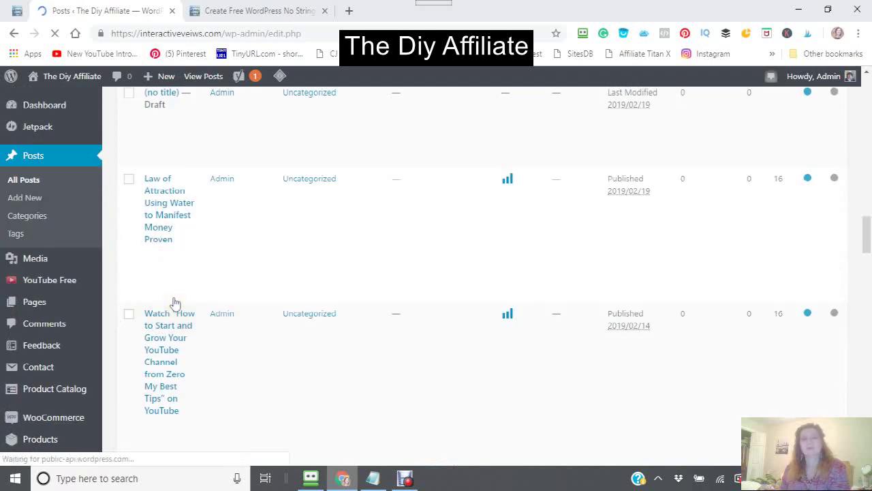
{"action": "scroll", "coordinate": [175, 303], "scroll_direction": "down", "scroll_amount": 3}
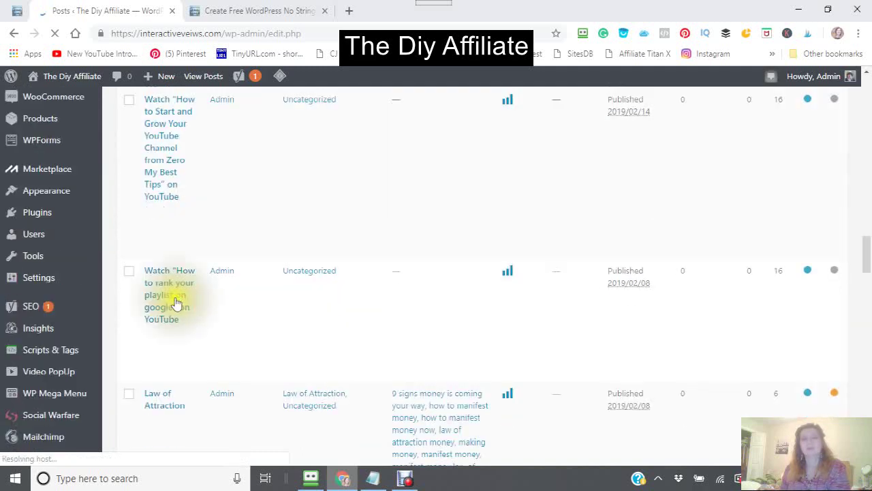
{"action": "scroll", "coordinate": [176, 302], "scroll_direction": "up", "scroll_amount": 3}
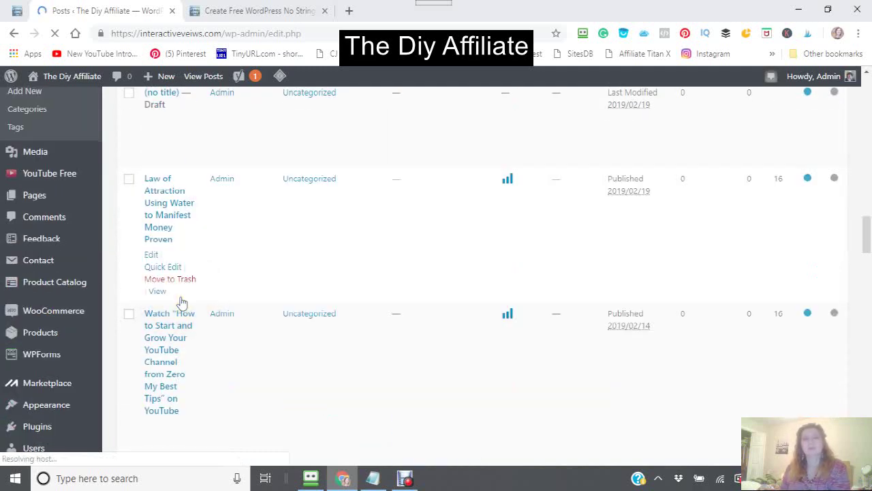
{"action": "scroll", "coordinate": [182, 302], "scroll_direction": "up", "scroll_amount": 5}
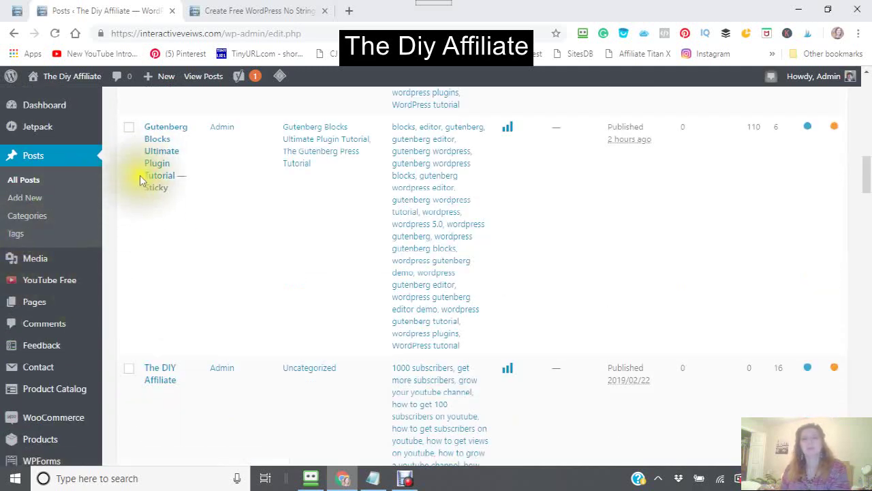
{"action": "scroll", "coordinate": [166, 205], "scroll_direction": "up", "scroll_amount": 6}
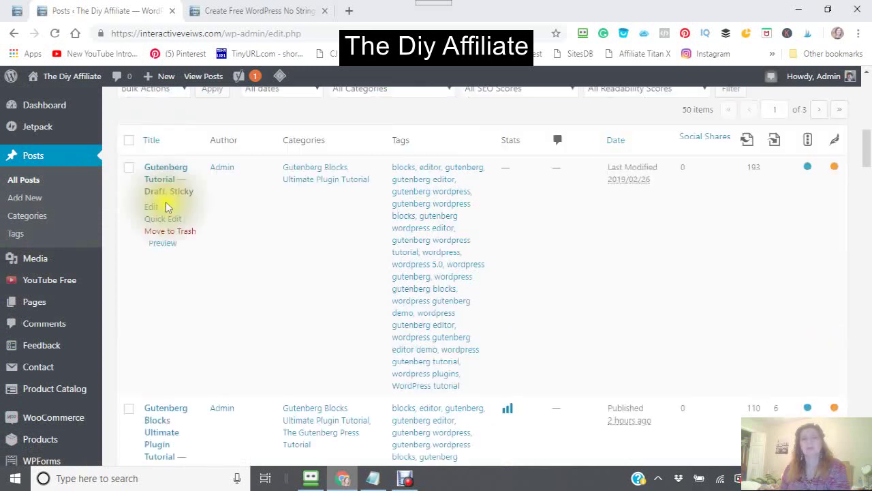
{"action": "scroll", "coordinate": [165, 203], "scroll_direction": "down", "scroll_amount": 5}
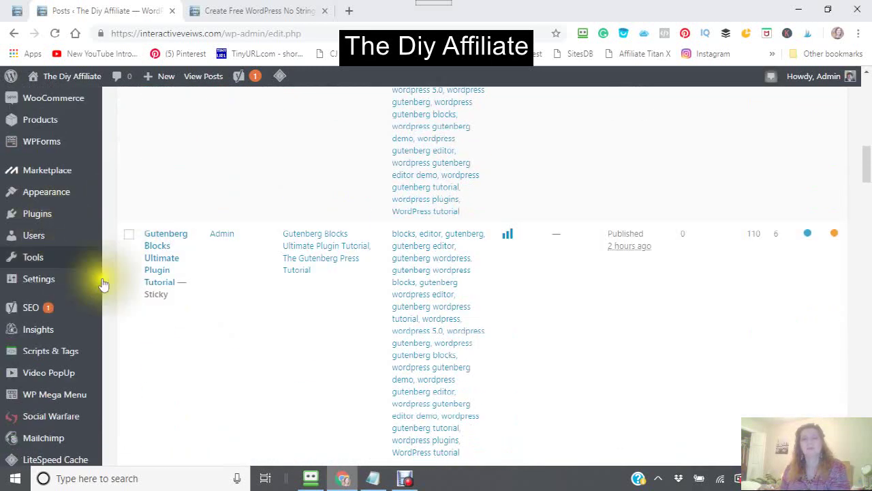
{"action": "mouse_move", "coordinate": [73, 255]}
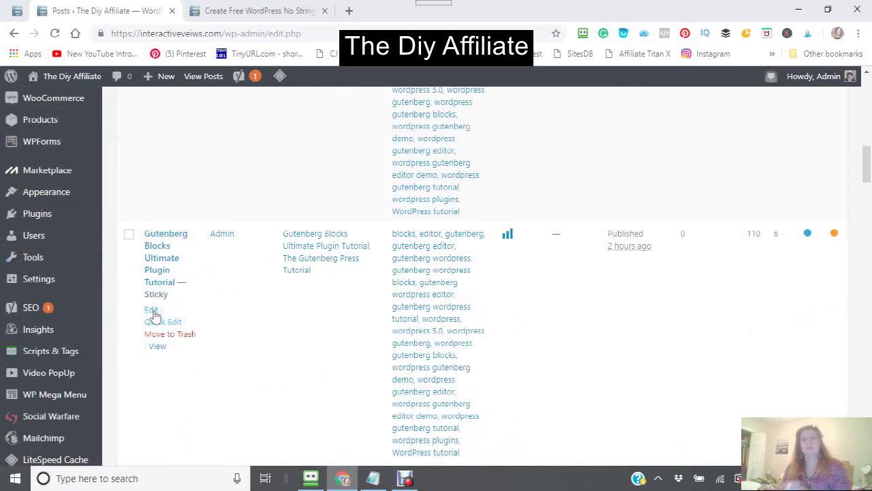
{"action": "left_click", "coordinate": [155, 314]}
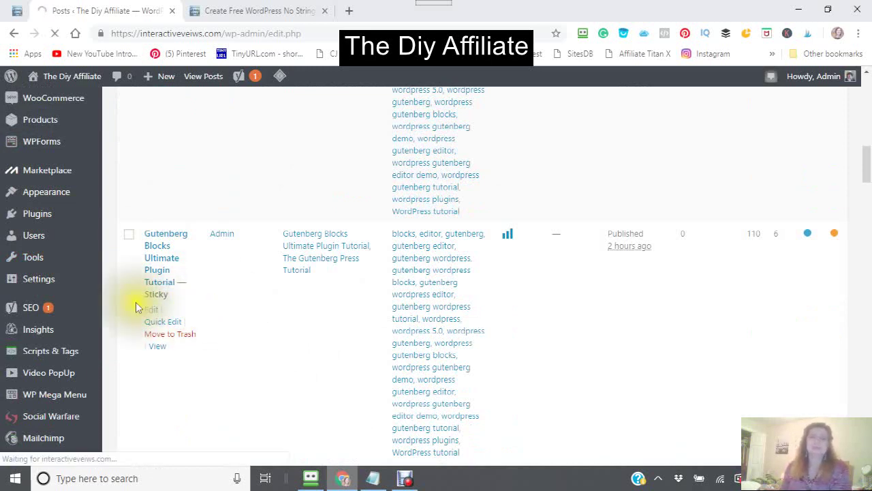
{"action": "mouse_move", "coordinate": [3, 286]}
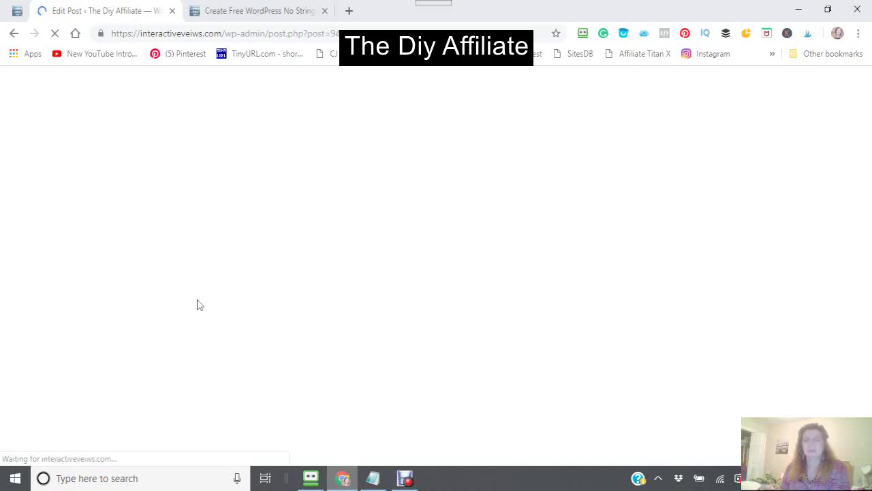
{"action": "left_click", "coordinate": [198, 303]}
{"action": "left_click", "coordinate": [202, 309]}
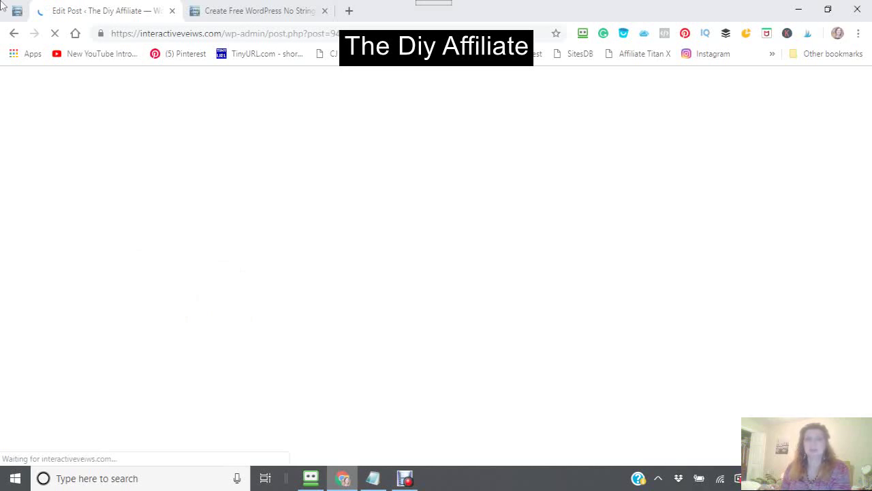
- Return to the editor with the Multi Buttons block, expand Button 1 Settings and set its border thickness to 12
{"action": "left_click", "coordinate": [19, 12]}
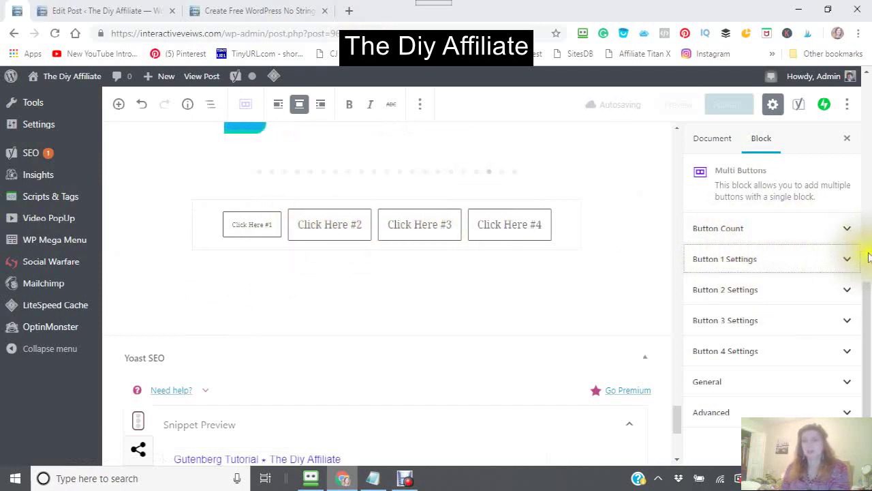
{"action": "left_click", "coordinate": [850, 264]}
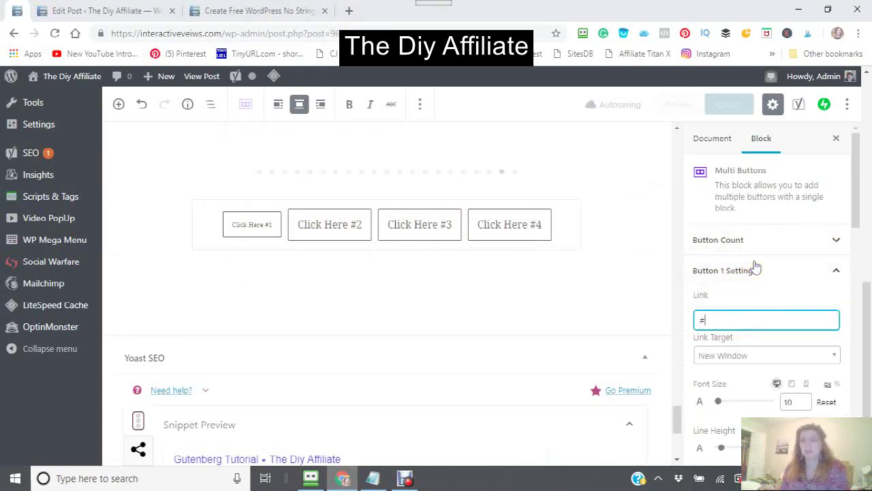
{"action": "scroll", "coordinate": [727, 280], "scroll_direction": "down", "scroll_amount": 4}
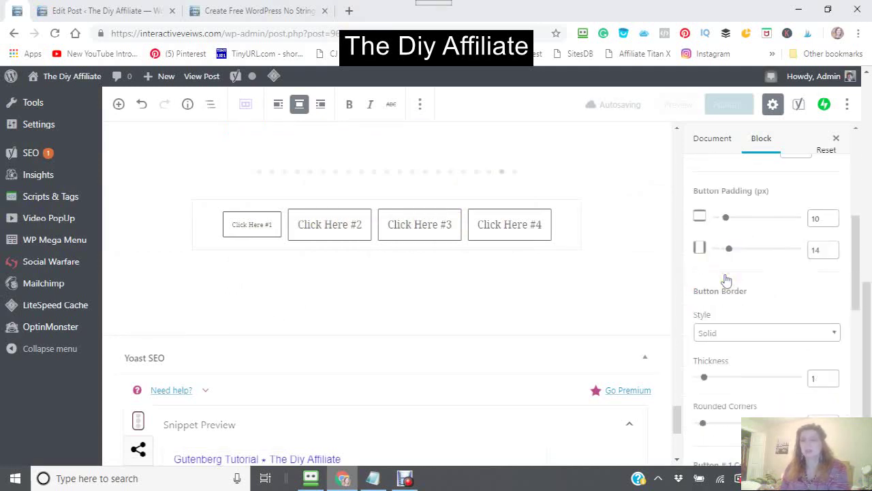
{"action": "scroll", "coordinate": [727, 280], "scroll_direction": "down", "scroll_amount": 2}
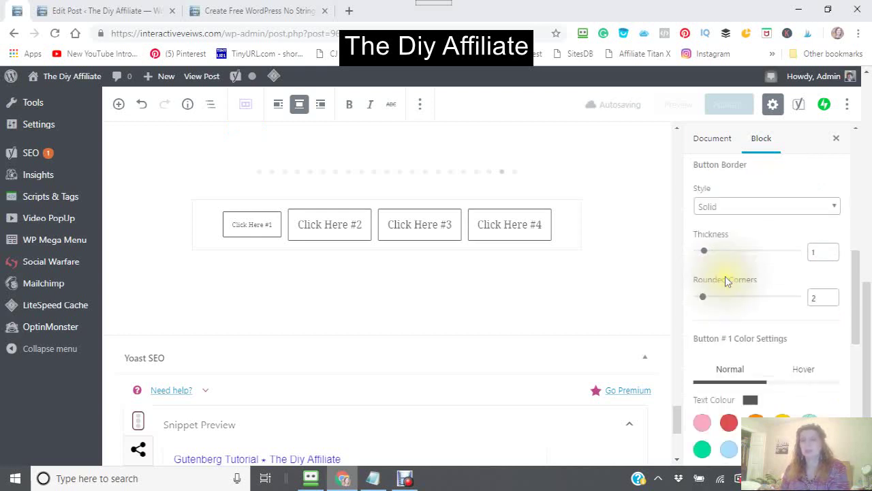
{"action": "scroll", "coordinate": [725, 276], "scroll_direction": "down", "scroll_amount": 5}
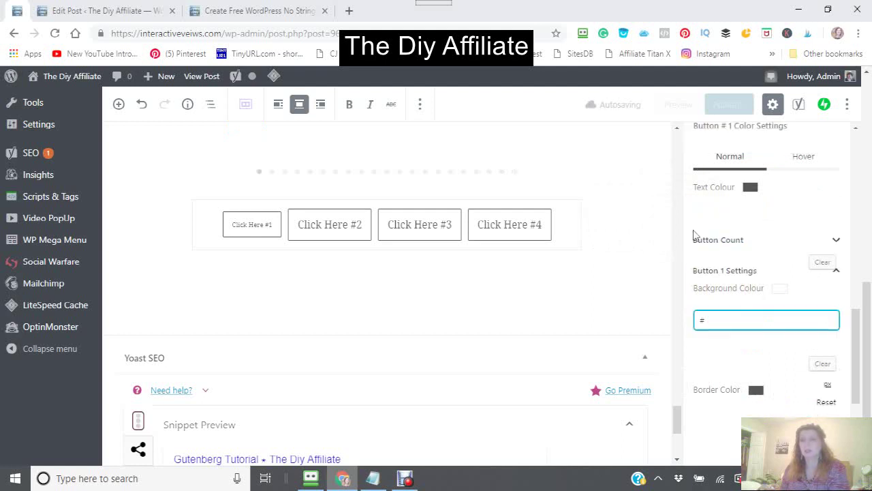
{"action": "scroll", "coordinate": [726, 370], "scroll_direction": "up", "scroll_amount": 3}
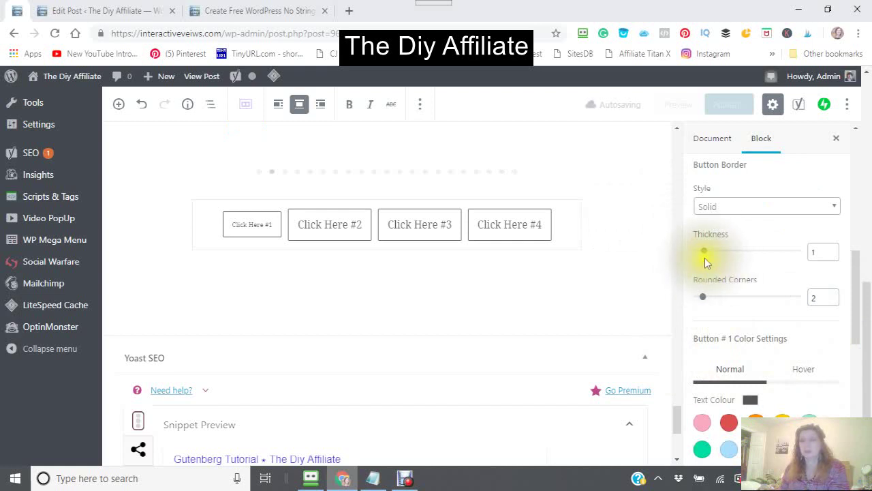
{"action": "left_click_drag", "start_coordinate": [703, 254], "coordinate": [756, 258]}
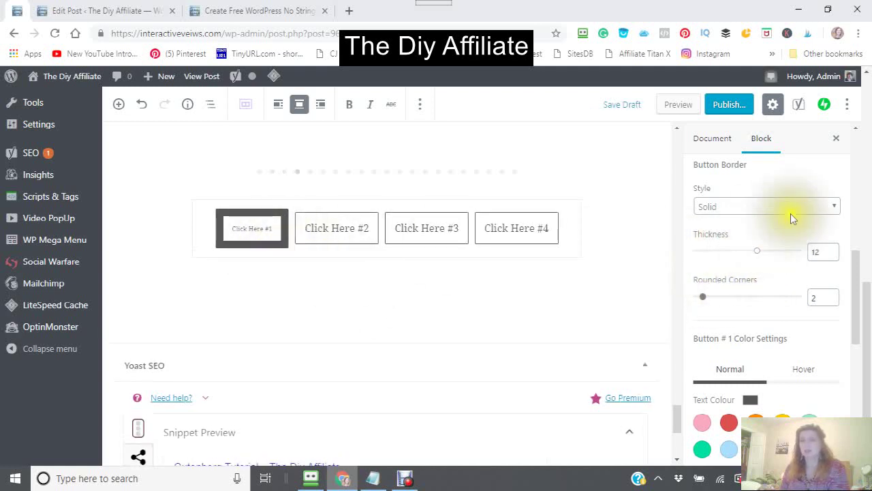
- Set Button 1's border style to Dotted
{"action": "left_click", "coordinate": [835, 208]}
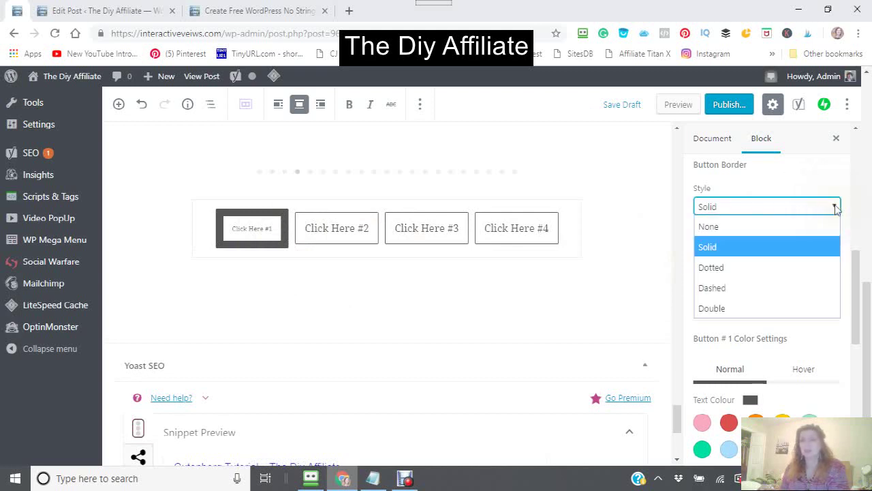
{"action": "left_click", "coordinate": [713, 267]}
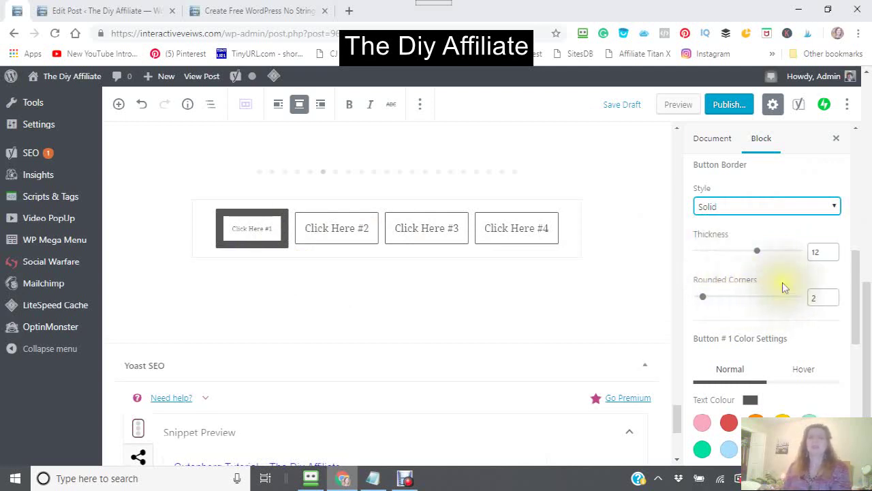
{"action": "left_click", "coordinate": [834, 206]}
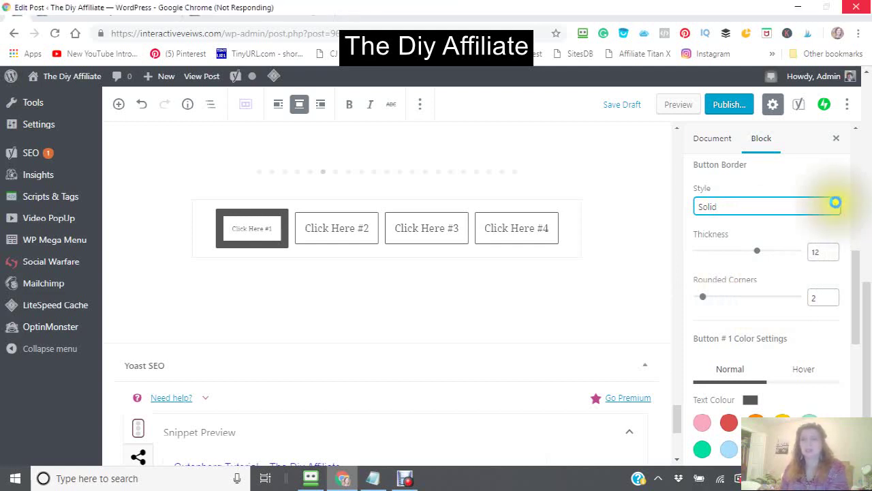
{"action": "key", "text": "Down"}
{"action": "left_click", "coordinate": [837, 206]}
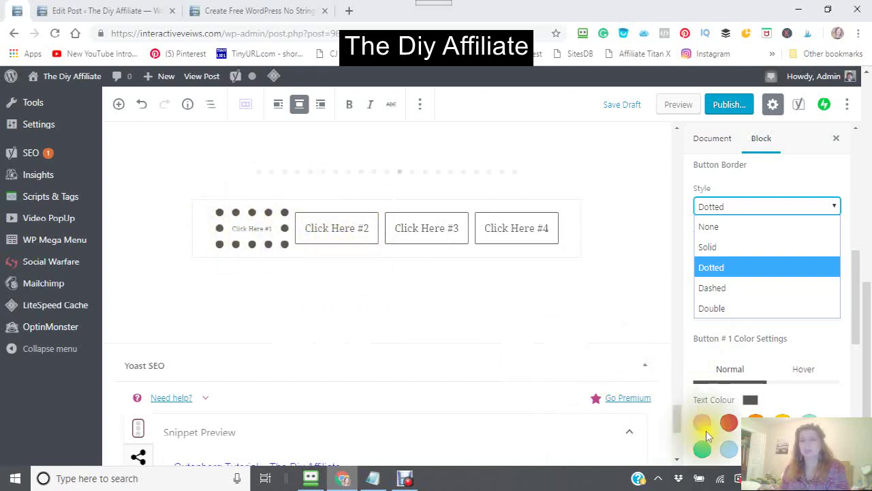
- Set Button 1's normal text colour to Vivid red and its rounded corners to 12
{"action": "left_click", "coordinate": [726, 424]}
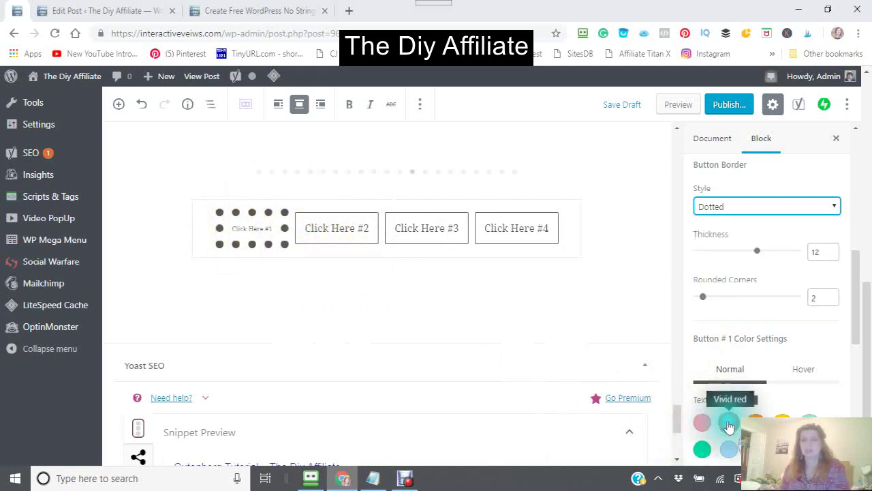
{"action": "left_click", "coordinate": [727, 423]}
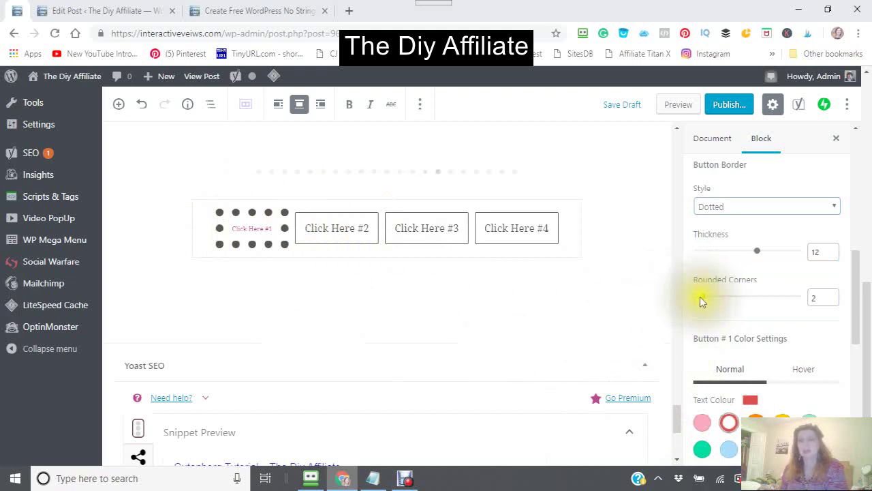
{"action": "left_click_drag", "start_coordinate": [702, 300], "coordinate": [723, 301]}
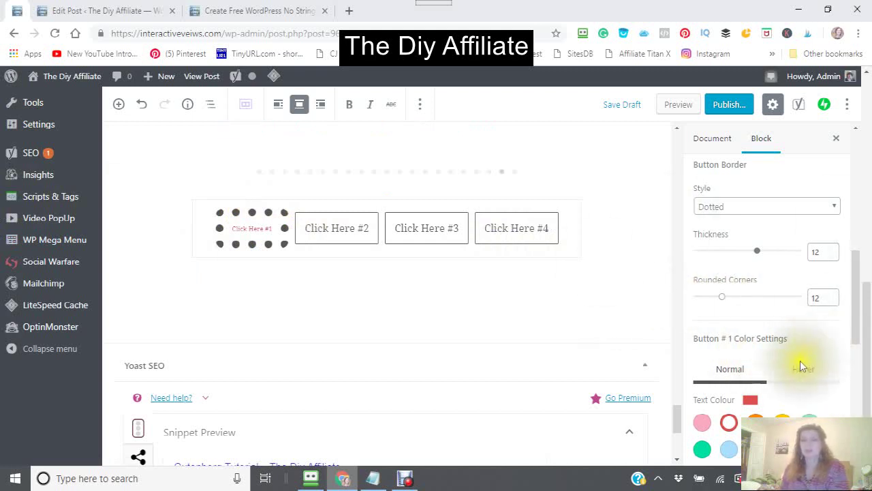
- Give Button 1 a light green background and set its border style to Solid
{"action": "scroll", "coordinate": [746, 397], "scroll_direction": "down", "scroll_amount": 3}
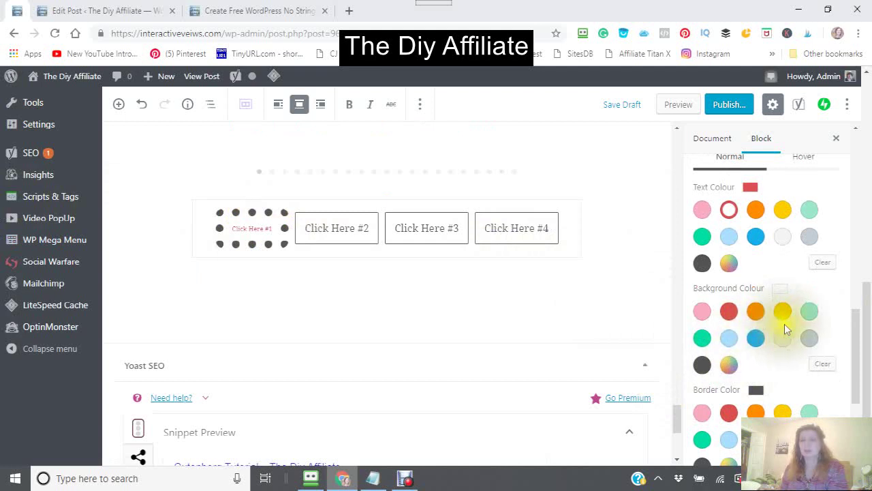
{"action": "left_click", "coordinate": [809, 312]}
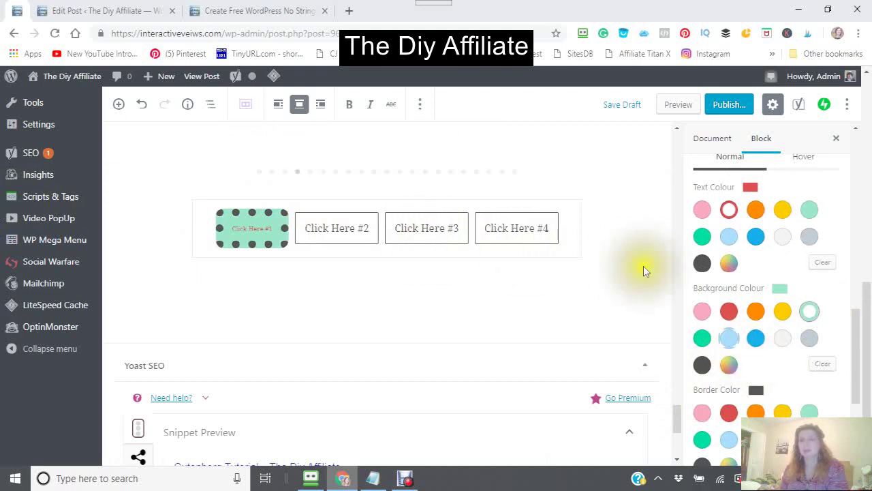
{"action": "scroll", "coordinate": [749, 211], "scroll_direction": "up", "scroll_amount": 5}
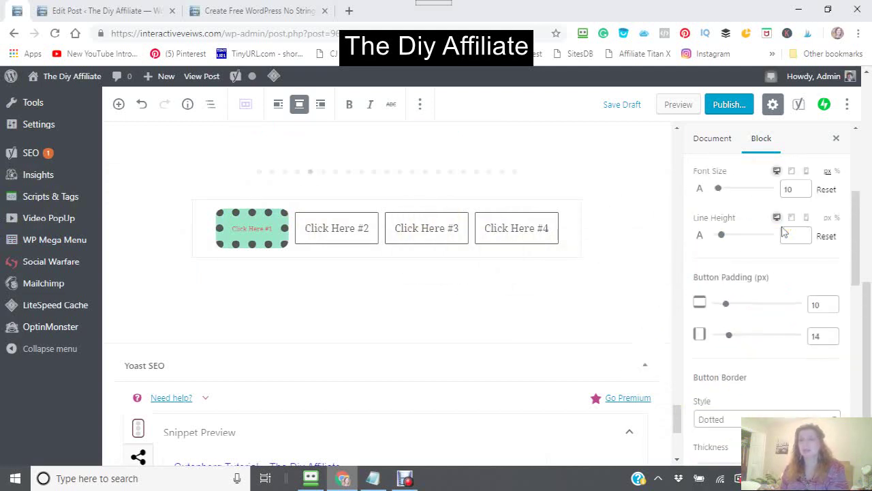
{"action": "left_click", "coordinate": [782, 235]}
{"action": "scroll", "coordinate": [736, 312], "scroll_direction": "down", "scroll_amount": 2}
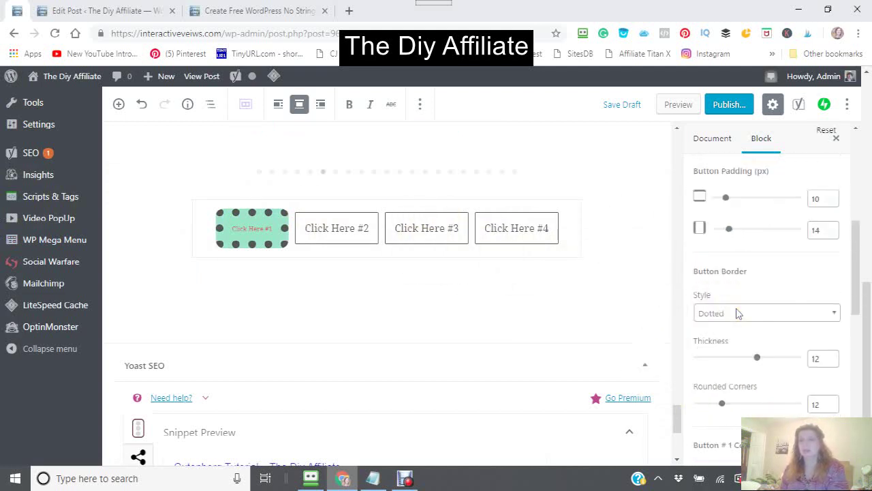
{"action": "left_click", "coordinate": [837, 312]}
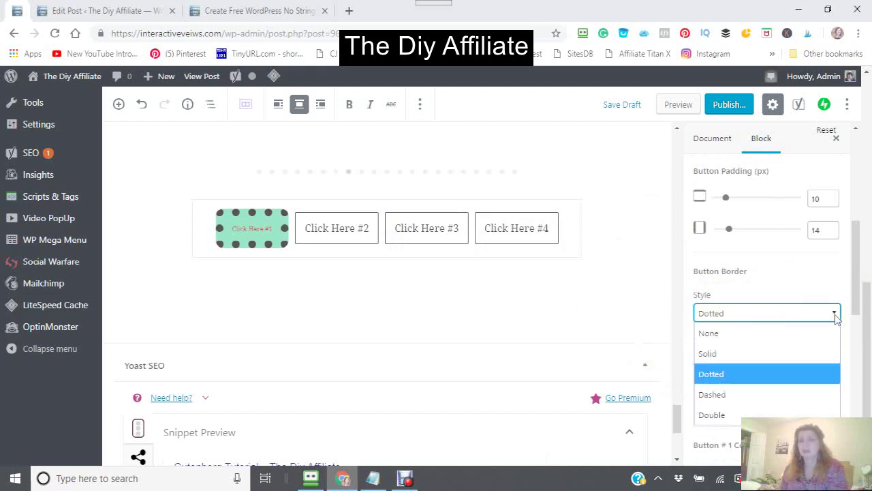
{"action": "left_click", "coordinate": [709, 352]}
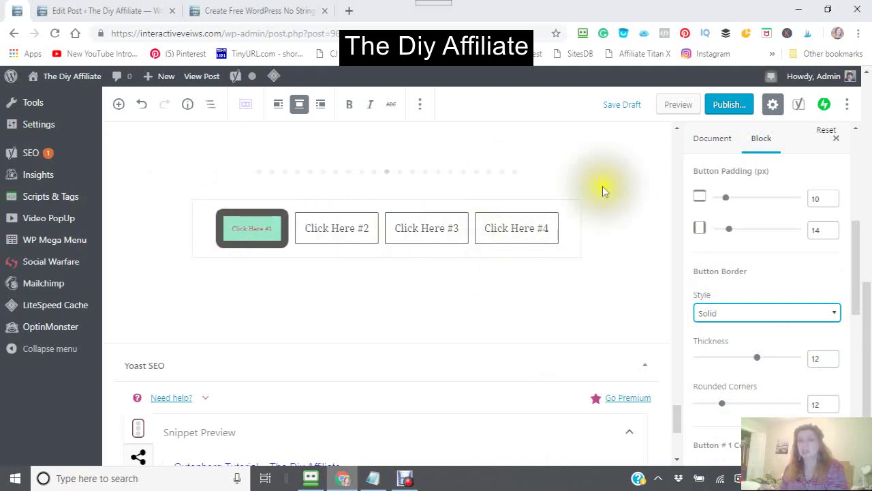
- Set Button 1's vertical padding to 1 px and its horizontal padding to 46 px
{"action": "left_click", "coordinate": [727, 198]}
{"action": "left_click_drag", "start_coordinate": [736, 199], "coordinate": [753, 222]}
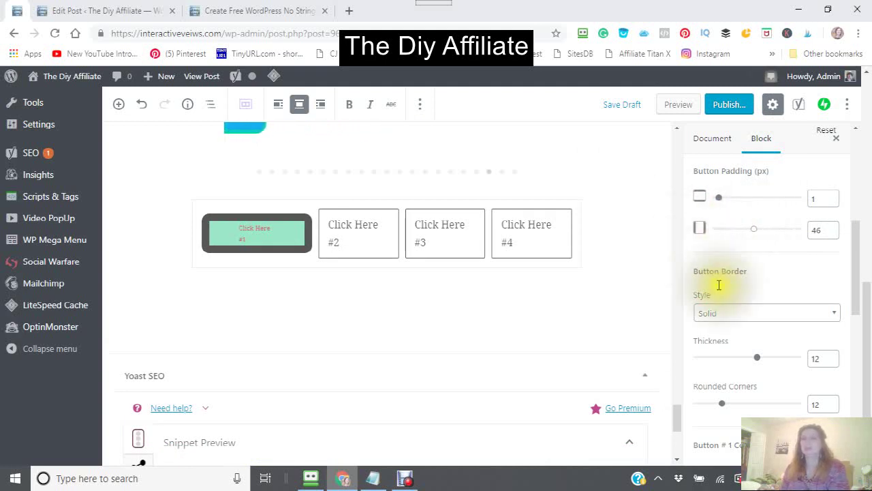
{"action": "left_click", "coordinate": [297, 257]}
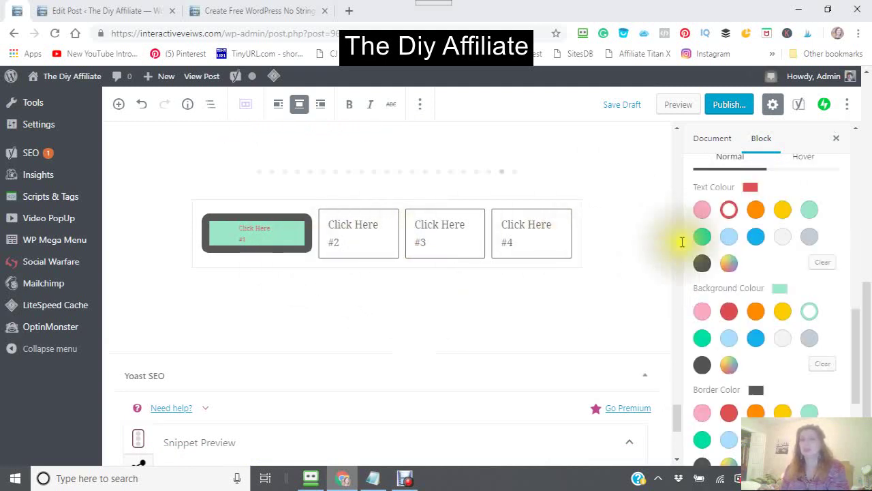
{"action": "scroll", "coordinate": [738, 369], "scroll_direction": "down", "scroll_amount": 3}
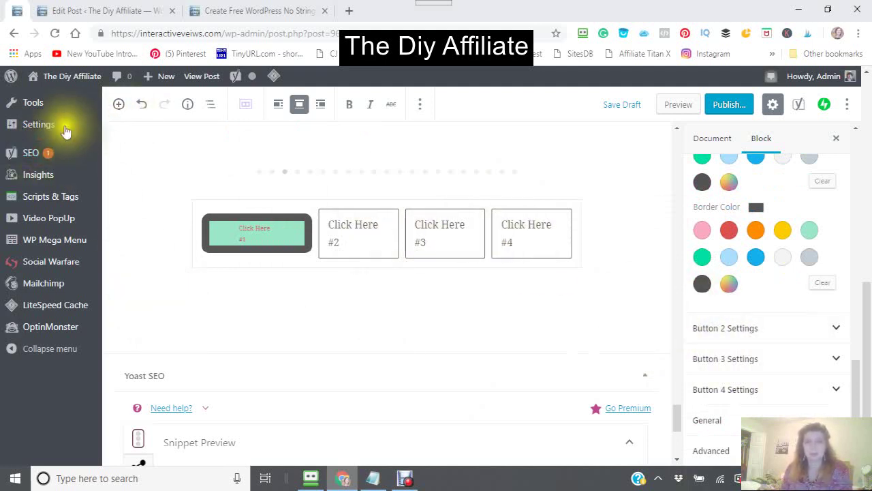
- Insert a Social Share block from the Ultimate Addons Blocks category below the row of buttons
{"action": "left_click", "coordinate": [111, 126]}
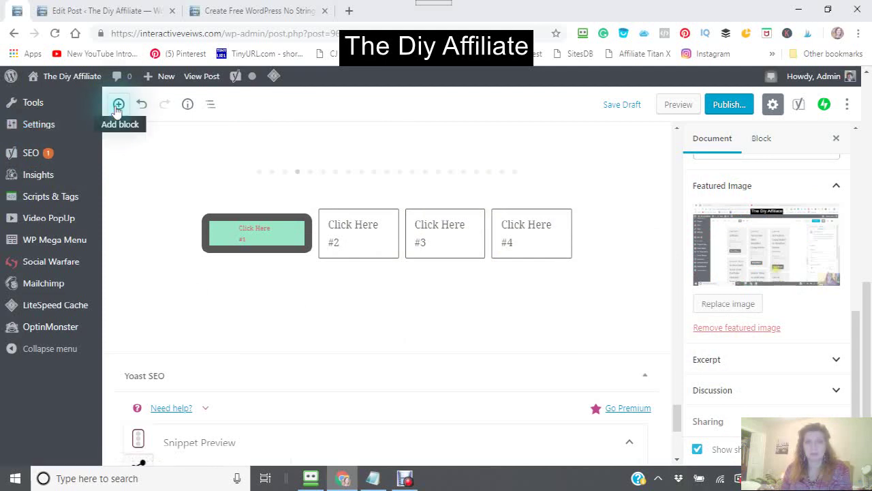
{"action": "left_click", "coordinate": [118, 106]}
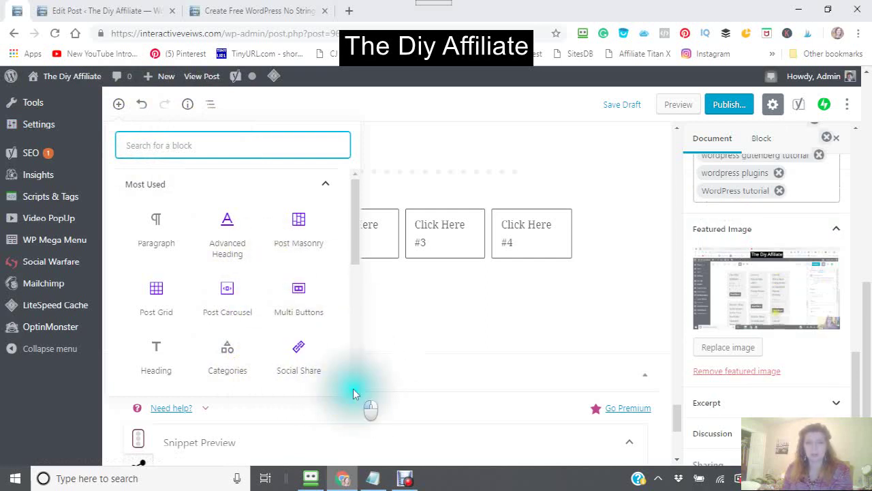
{"action": "scroll", "coordinate": [353, 394], "scroll_direction": "down", "scroll_amount": 10}
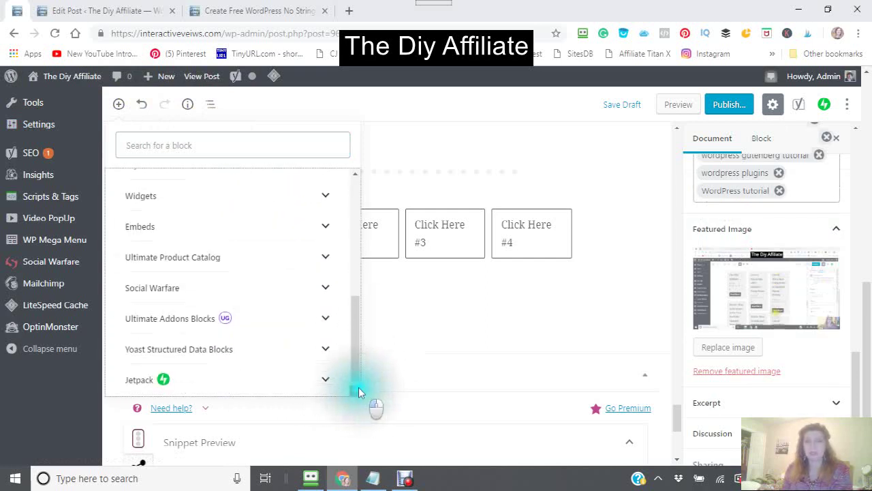
{"action": "scroll", "coordinate": [358, 387], "scroll_direction": "down", "scroll_amount": 1}
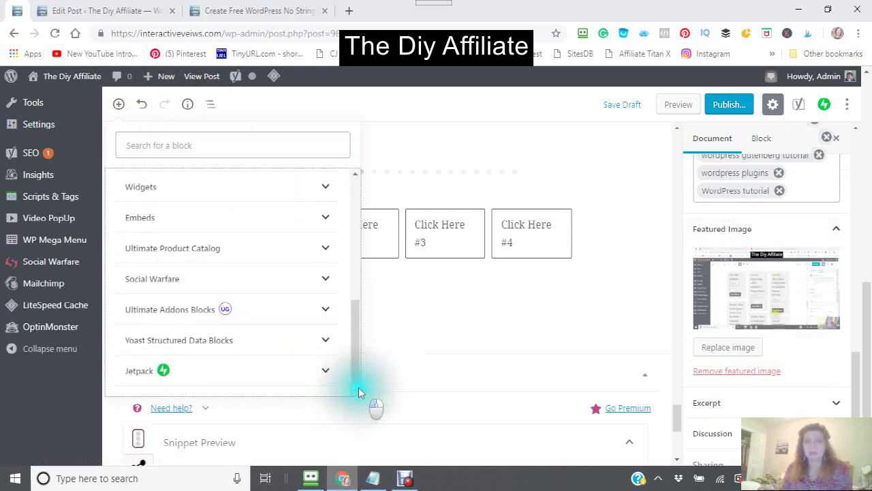
{"action": "left_click", "coordinate": [324, 318]}
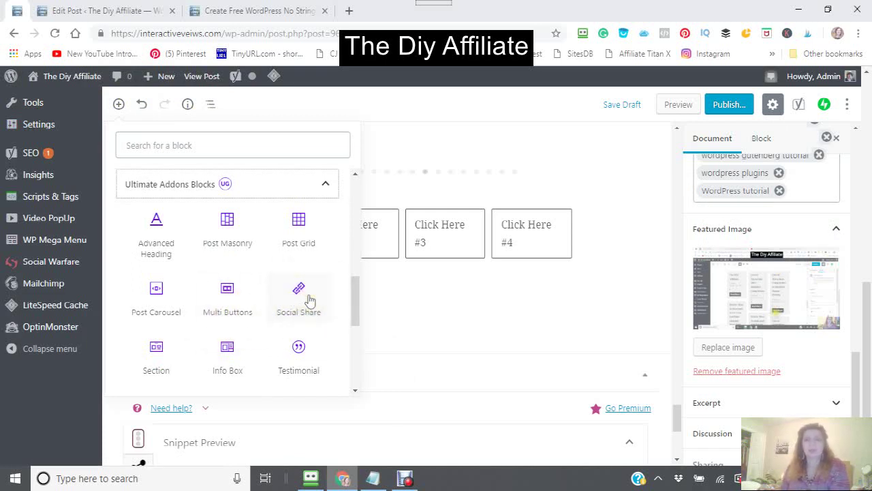
{"action": "left_click", "coordinate": [306, 294]}
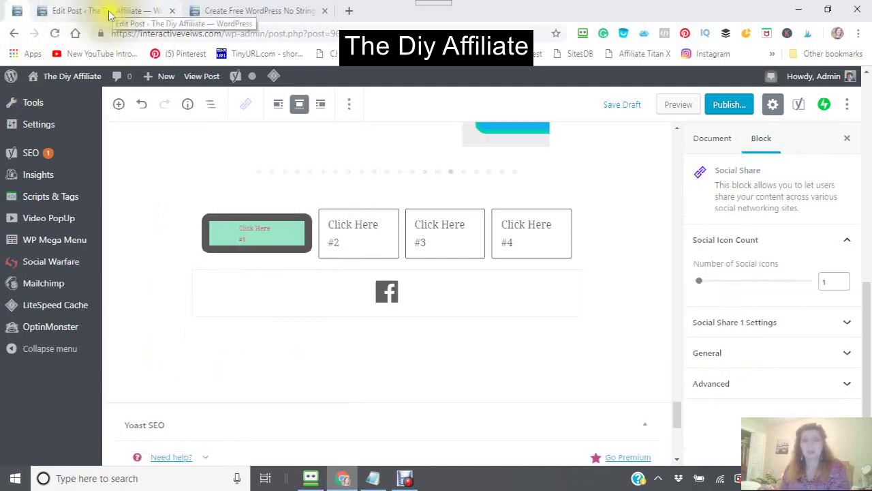
- Switch to the editor of the Gutenberg Blocks Ultimate Plugin Tutorial post and select its Social Share block with six icons
{"action": "key", "text": "F5"}
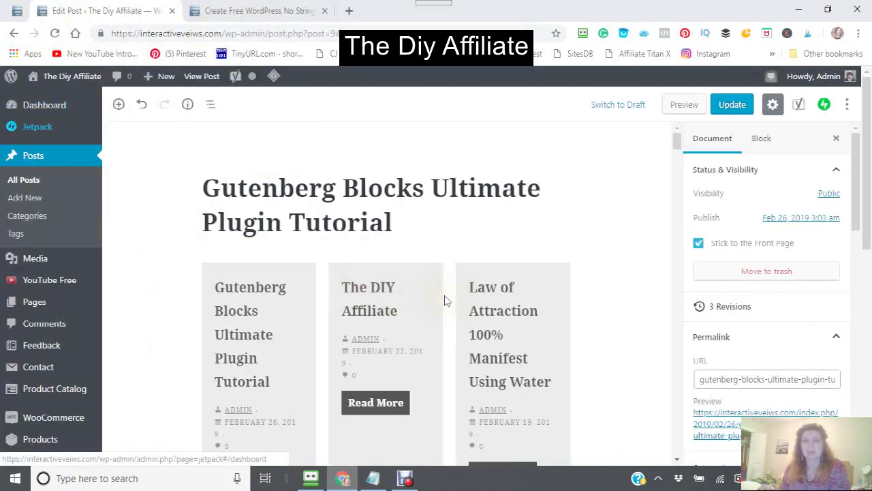
{"action": "scroll", "coordinate": [372, 262], "scroll_direction": "down", "scroll_amount": 5}
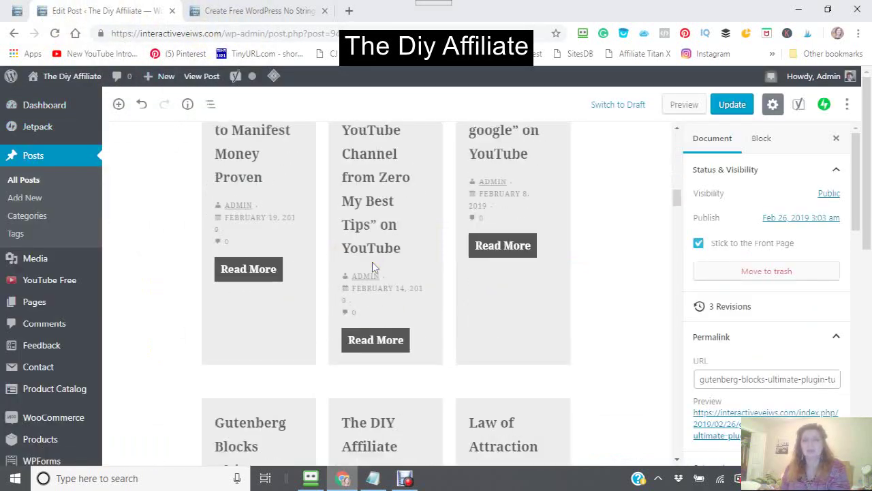
{"action": "scroll", "coordinate": [372, 261], "scroll_direction": "down", "scroll_amount": 3}
{"action": "scroll", "coordinate": [372, 265], "scroll_direction": "down", "scroll_amount": 10}
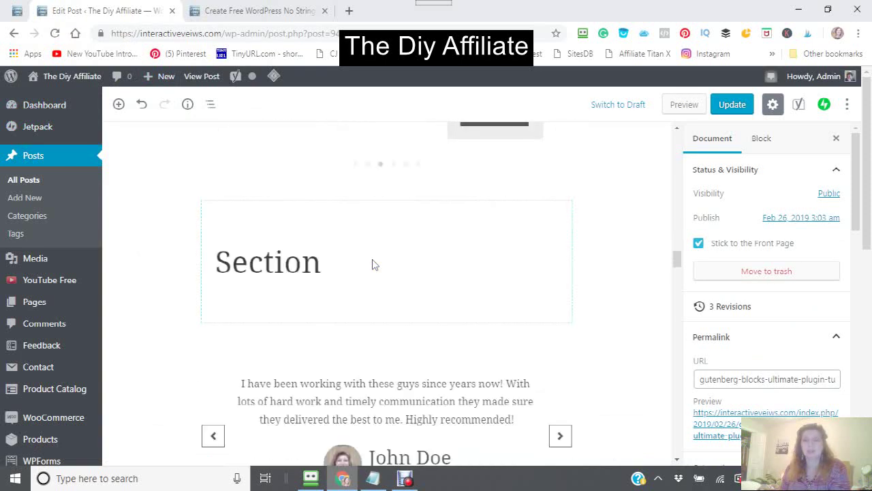
{"action": "scroll", "coordinate": [373, 259], "scroll_direction": "down", "scroll_amount": 10}
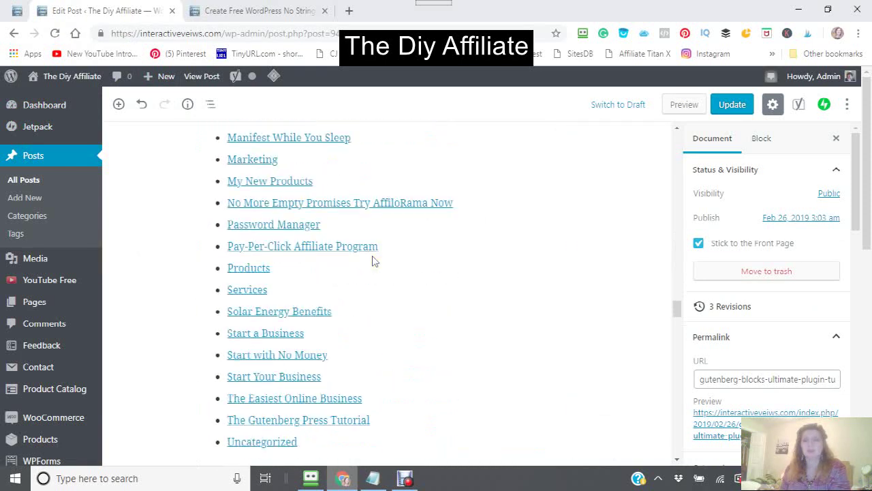
{"action": "scroll", "coordinate": [374, 253], "scroll_direction": "up", "scroll_amount": 8}
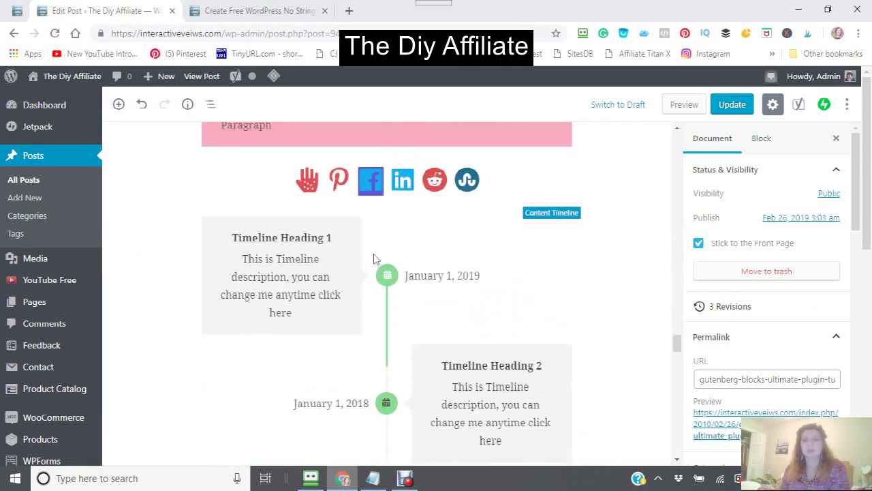
{"action": "scroll", "coordinate": [377, 259], "scroll_direction": "down", "scroll_amount": 2}
{"action": "scroll", "coordinate": [374, 259], "scroll_direction": "down", "scroll_amount": 2}
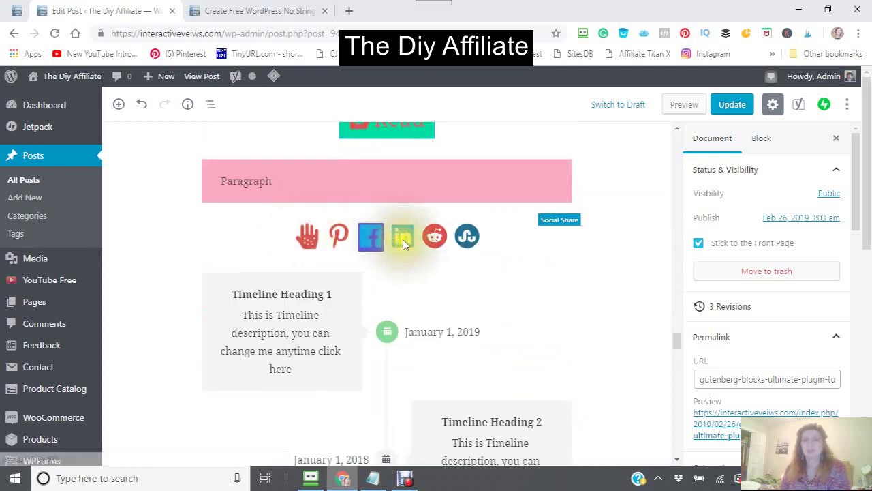
{"action": "left_click", "coordinate": [284, 249]}
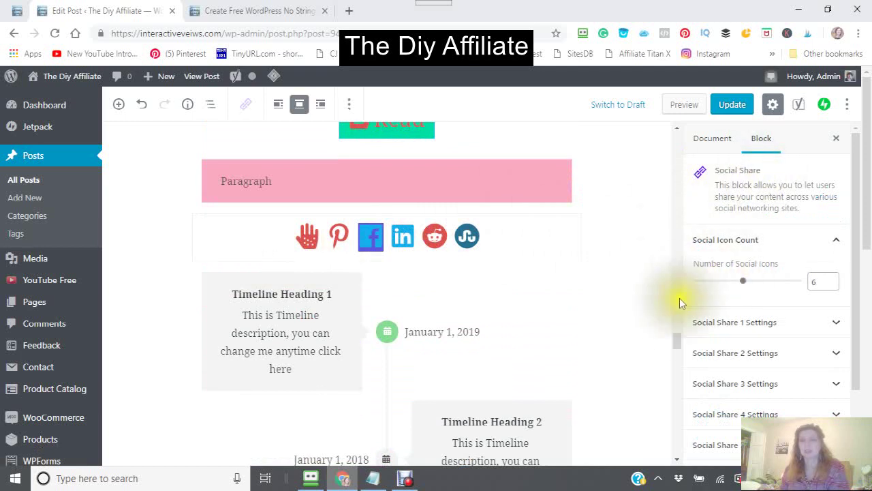
- Expand Social Share 1 Settings and review its type, image or icon, and colour options
{"action": "scroll", "coordinate": [684, 344], "scroll_direction": "down", "scroll_amount": 2}
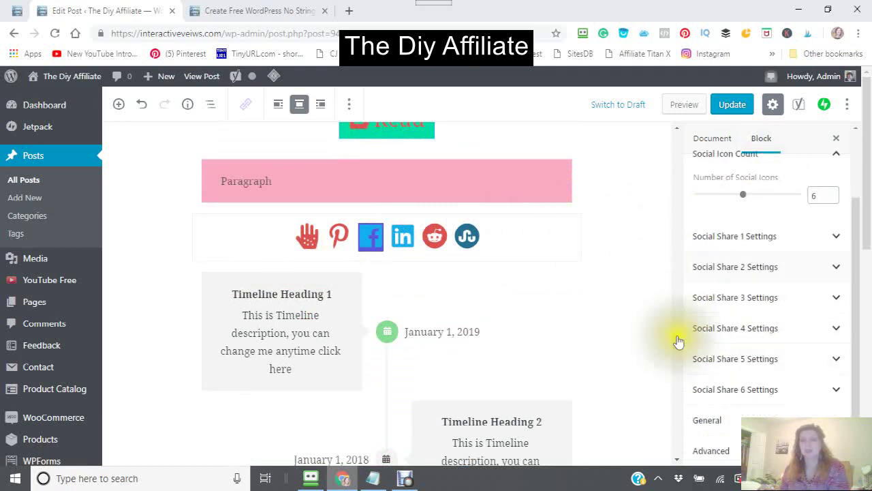
{"action": "left_click", "coordinate": [837, 241]}
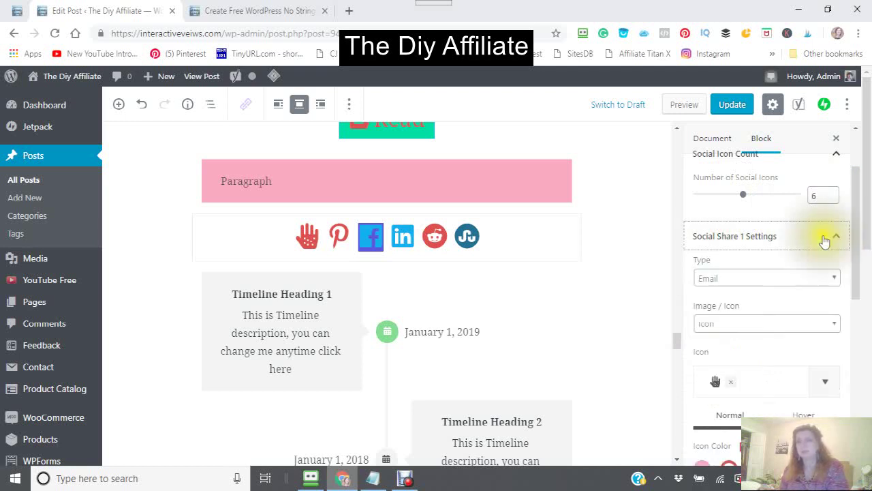
{"action": "scroll", "coordinate": [716, 273], "scroll_direction": "down", "scroll_amount": 4}
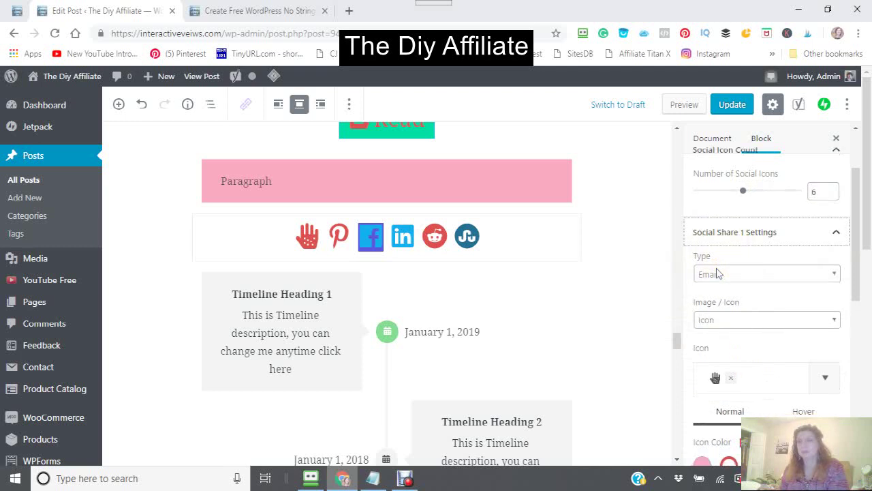
{"action": "scroll", "coordinate": [716, 276], "scroll_direction": "up", "scroll_amount": 4}
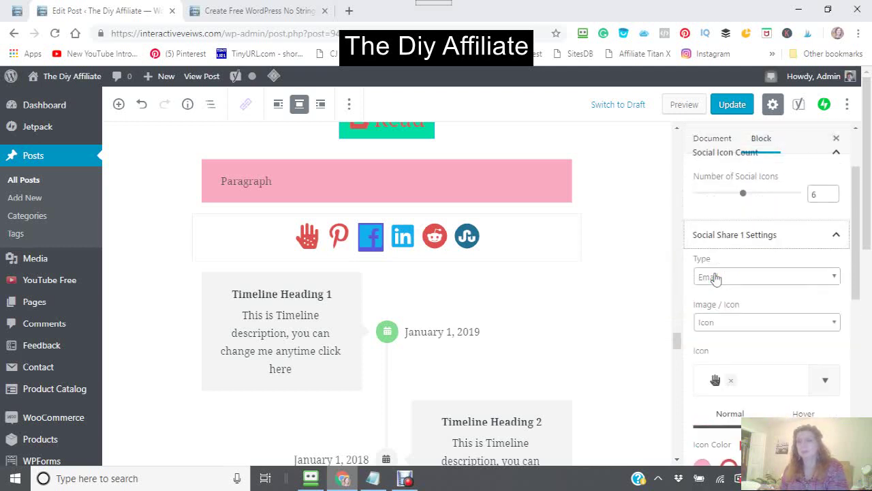
{"action": "left_click", "coordinate": [766, 274]}
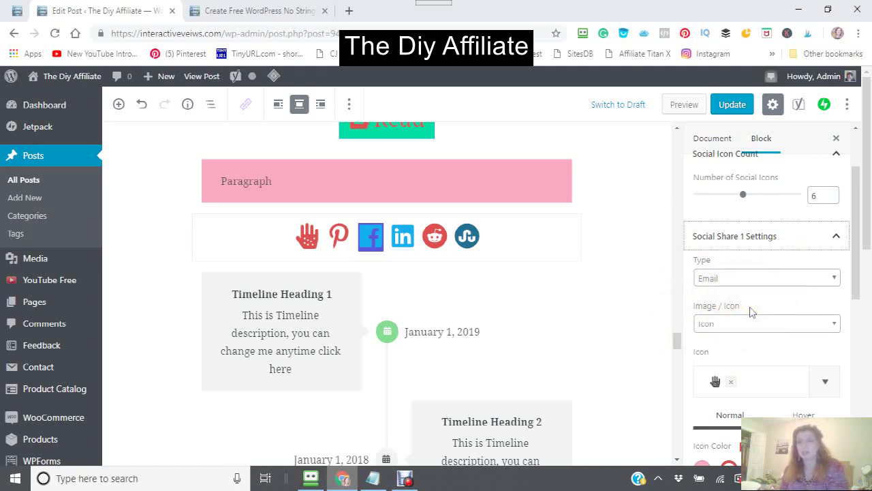
{"action": "scroll", "coordinate": [743, 313], "scroll_direction": "down", "scroll_amount": 6}
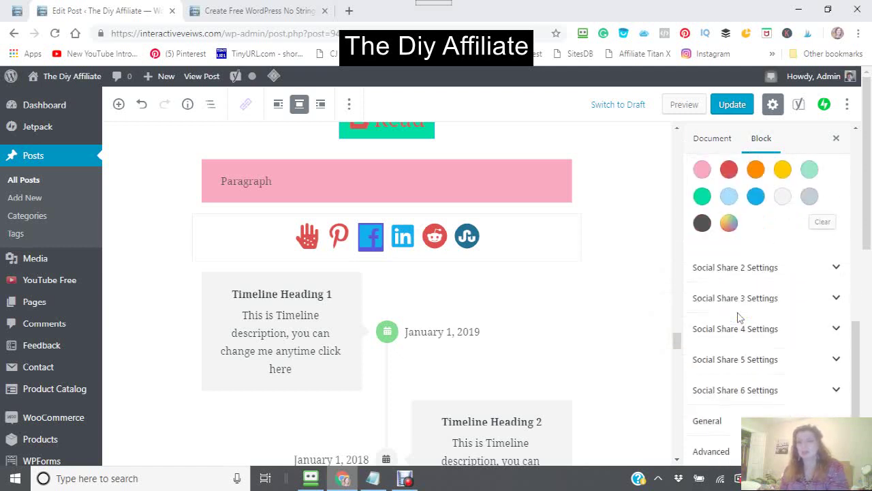
- Review the type, icon, icon colour and icon background colour options in Social Share 1 Settings
{"action": "scroll", "coordinate": [740, 317], "scroll_direction": "up", "scroll_amount": 3}
{"action": "left_click", "coordinate": [678, 330]}
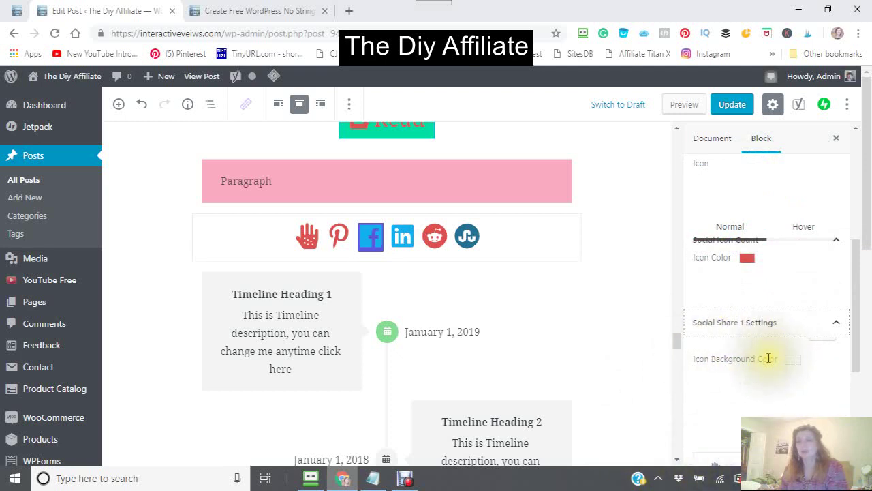
{"action": "scroll", "coordinate": [769, 357], "scroll_direction": "down", "scroll_amount": 3}
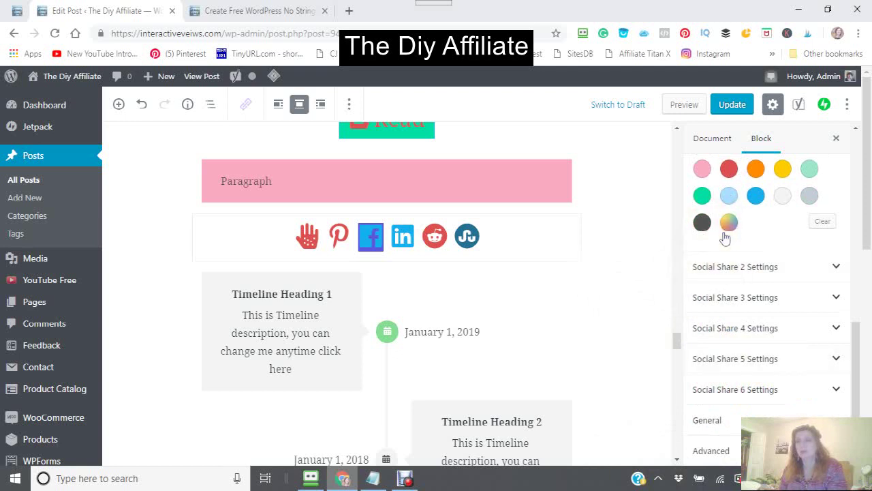
{"action": "scroll", "coordinate": [724, 237], "scroll_direction": "up", "scroll_amount": 10}
{"action": "scroll", "coordinate": [708, 235], "scroll_direction": "down", "scroll_amount": 5}
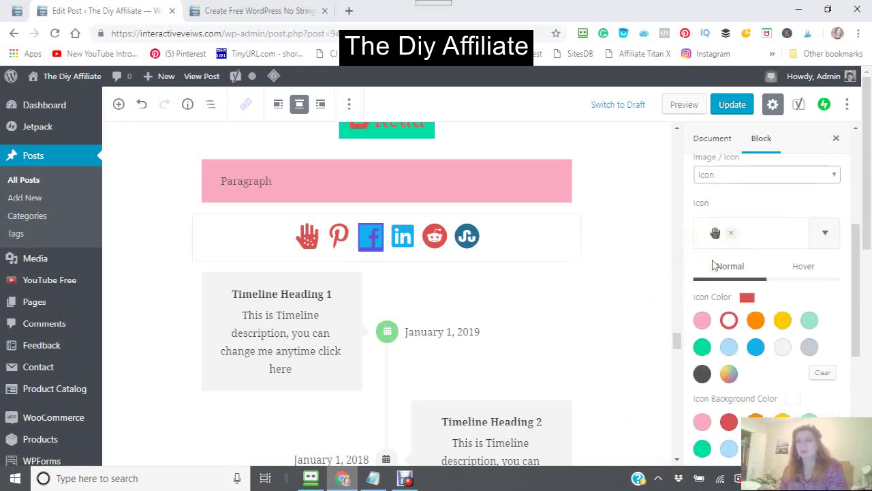
{"action": "scroll", "coordinate": [713, 265], "scroll_direction": "down", "scroll_amount": 2}
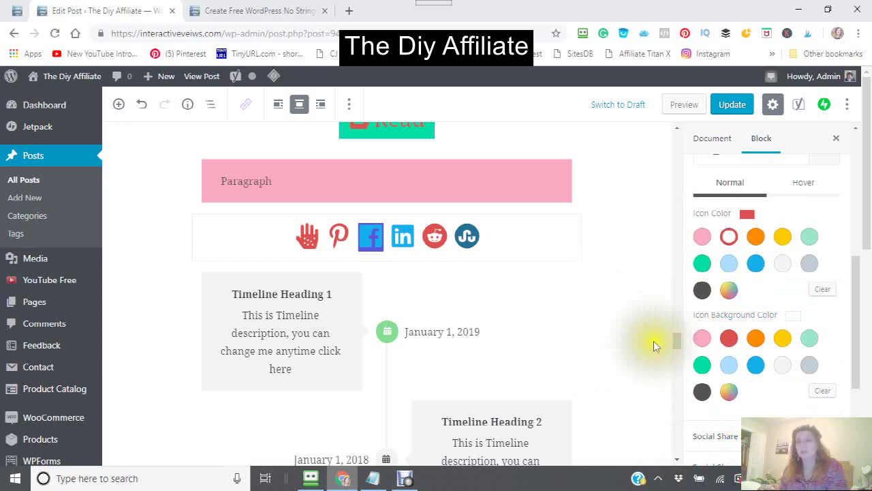
{"action": "left_click", "coordinate": [729, 338]}
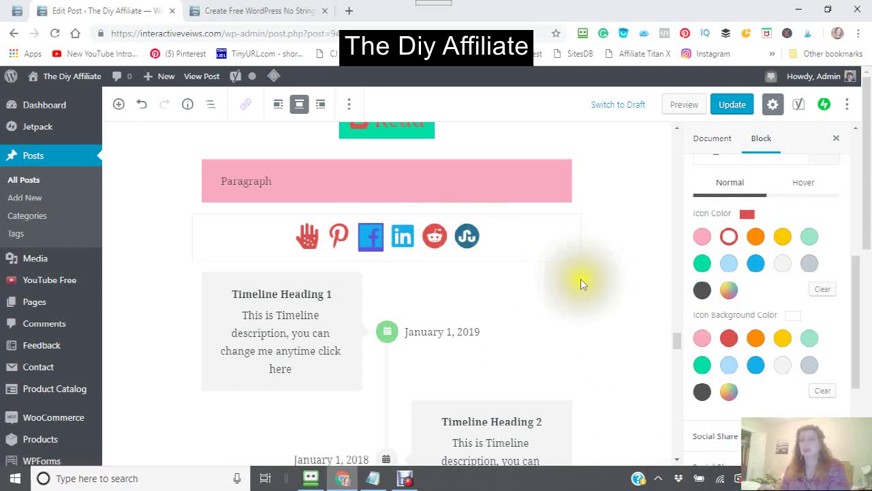
{"action": "scroll", "coordinate": [691, 296], "scroll_direction": "up", "scroll_amount": 10}
{"action": "left_click", "coordinate": [692, 293]}
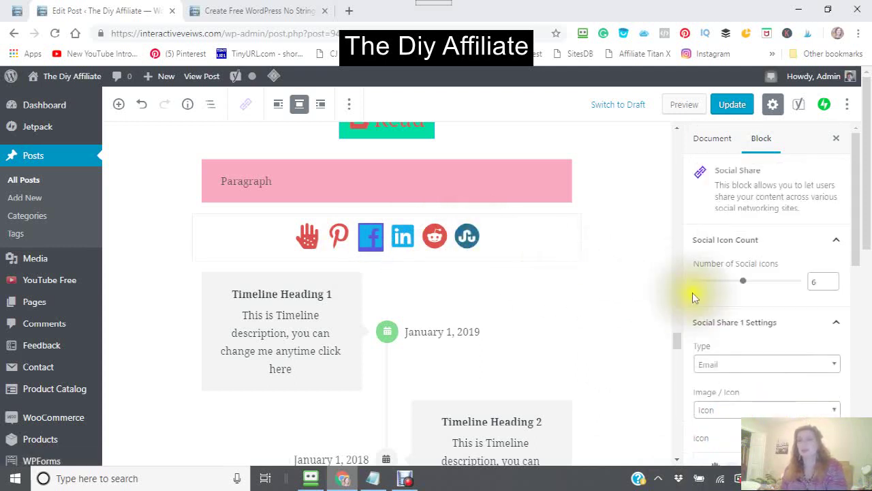
{"action": "scroll", "coordinate": [695, 295], "scroll_direction": "down", "scroll_amount": 5}
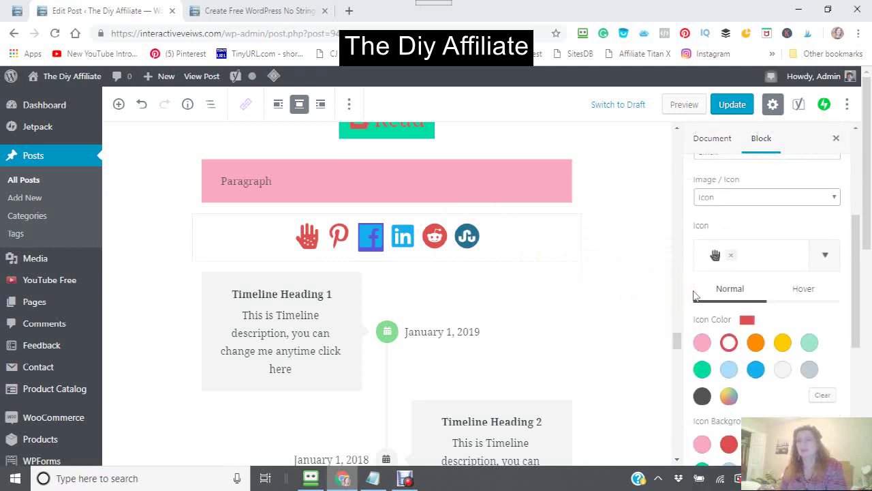
- Check the sixth icon in the Social Share block and look through the block's settings down to Social Share 6 Settings
{"action": "left_click", "coordinate": [472, 242]}
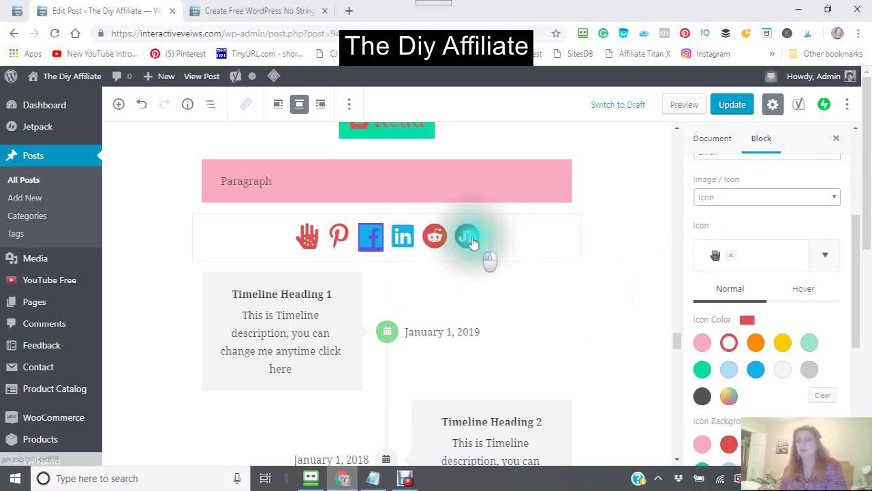
{"action": "left_click", "coordinate": [473, 243]}
{"action": "left_click", "coordinate": [475, 243]}
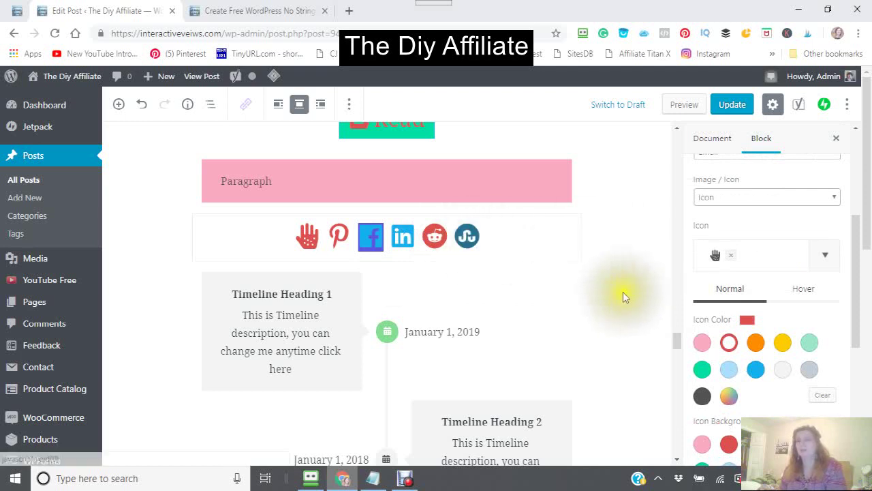
{"action": "scroll", "coordinate": [717, 298], "scroll_direction": "up", "scroll_amount": 3}
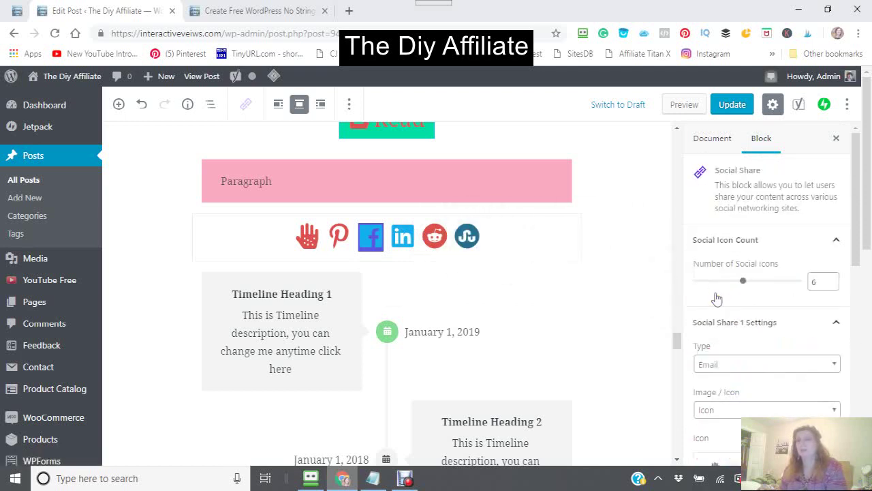
{"action": "scroll", "coordinate": [717, 297], "scroll_direction": "down", "scroll_amount": 5}
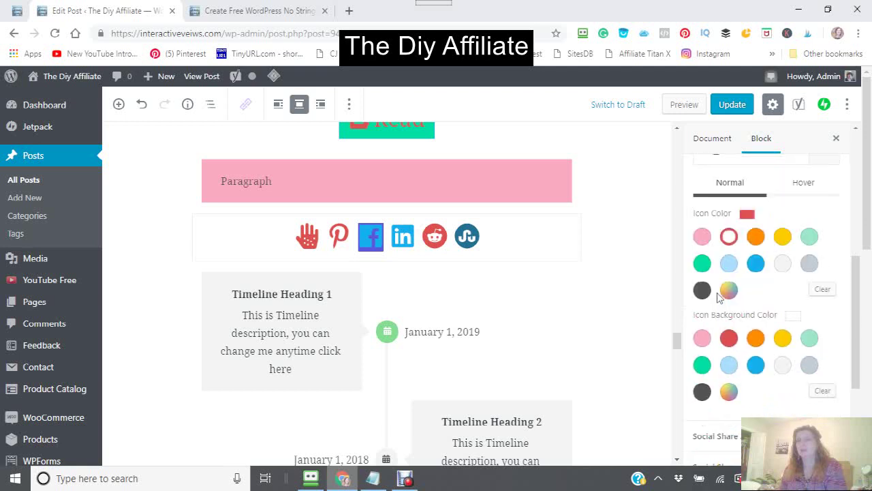
{"action": "scroll", "coordinate": [717, 297], "scroll_direction": "down", "scroll_amount": 5}
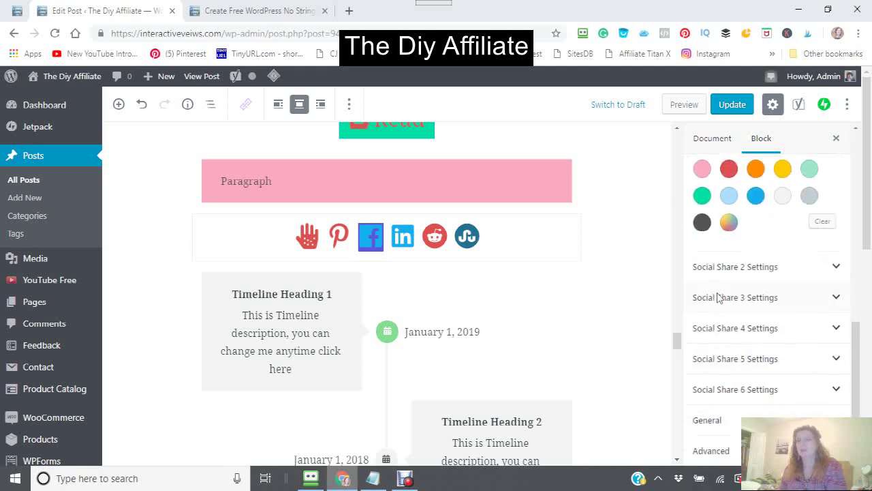
{"action": "scroll", "coordinate": [717, 298], "scroll_direction": "down", "scroll_amount": 2}
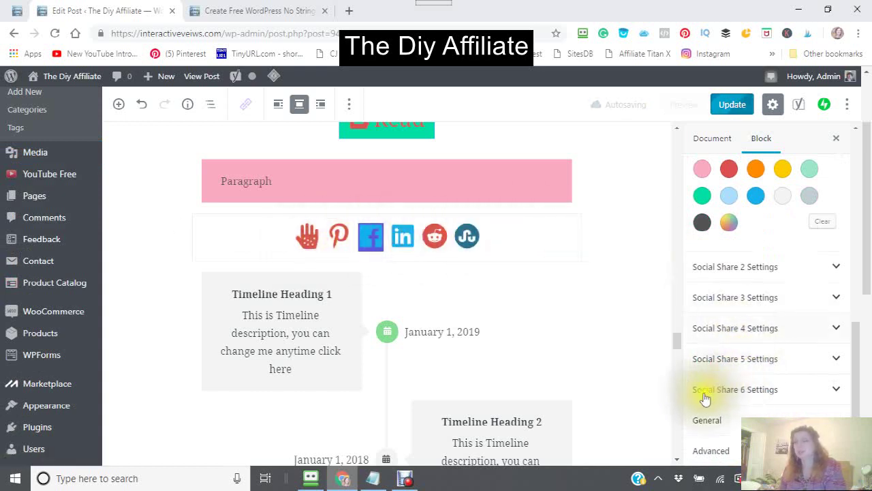
- Expand Social Share 6 Settings and examine its type, image or icon, icon colour and background colour options
{"action": "left_click", "coordinate": [838, 393]}
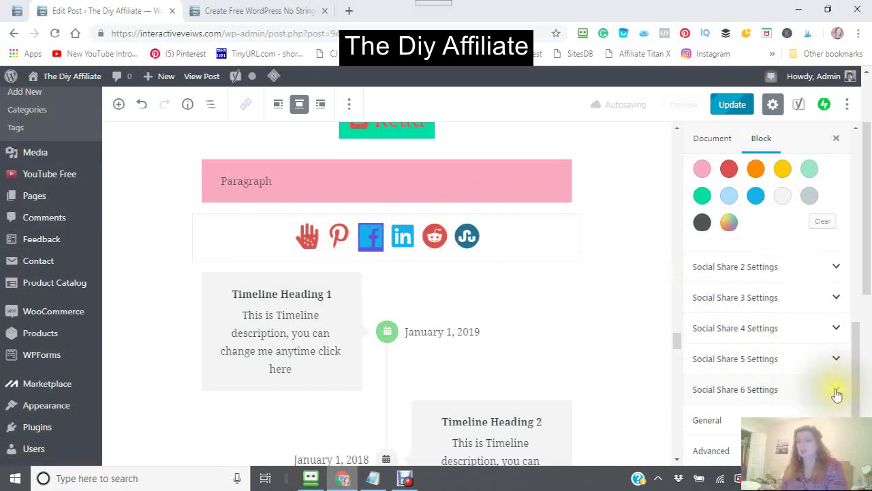
{"action": "left_click", "coordinate": [770, 389]}
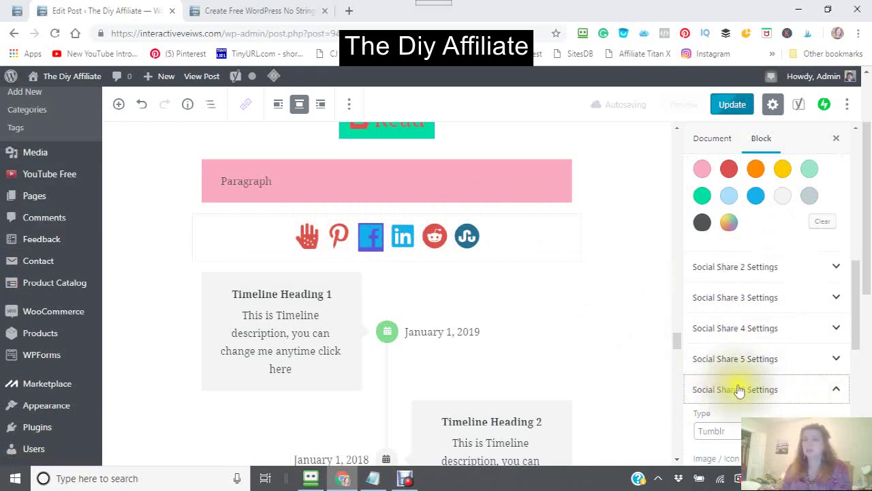
{"action": "scroll", "coordinate": [742, 391], "scroll_direction": "down", "scroll_amount": 5}
{"action": "scroll", "coordinate": [741, 397], "scroll_direction": "down", "scroll_amount": 1}
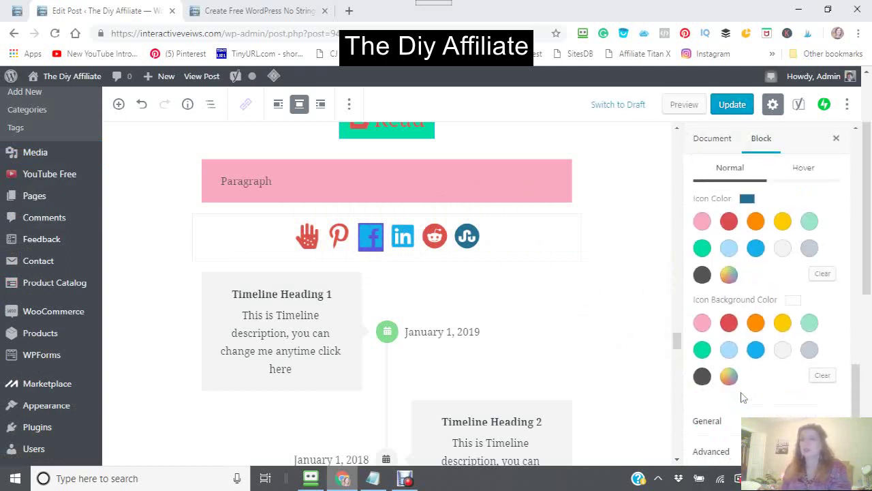
{"action": "scroll", "coordinate": [741, 389], "scroll_direction": "up", "scroll_amount": 5}
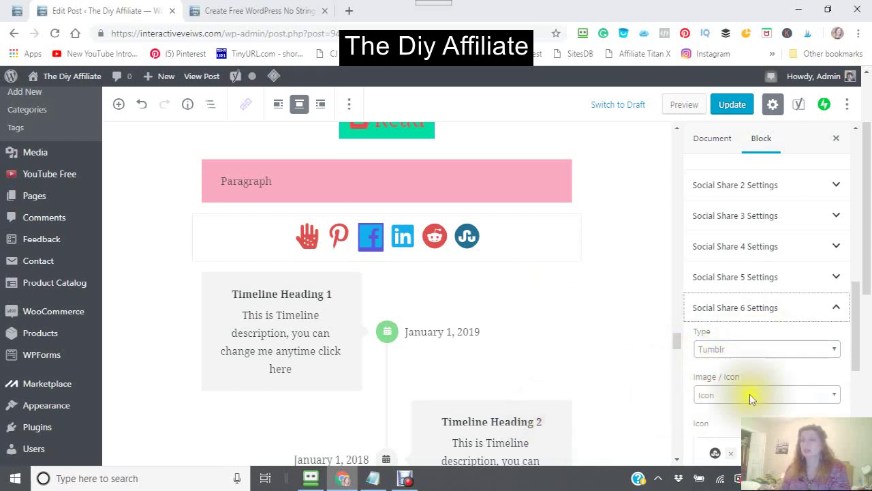
{"action": "scroll", "coordinate": [749, 398], "scroll_direction": "down", "scroll_amount": 5}
{"action": "scroll", "coordinate": [750, 398], "scroll_direction": "up", "scroll_amount": 2}
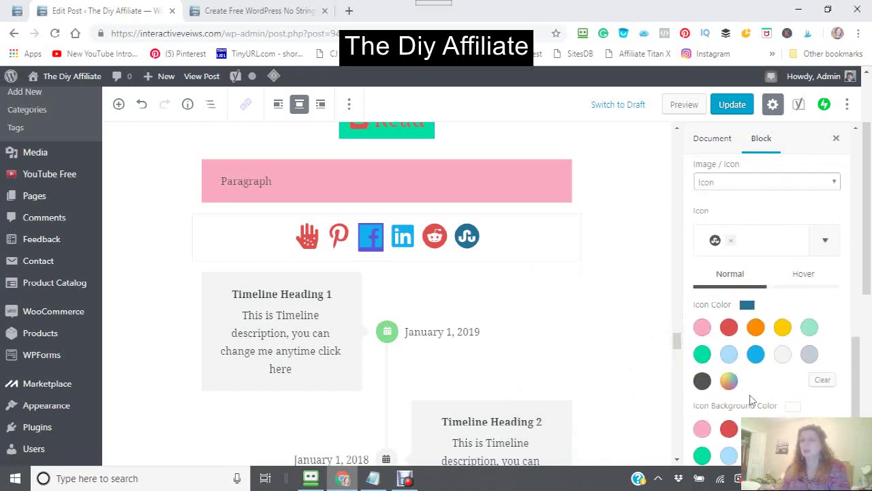
{"action": "scroll", "coordinate": [750, 398], "scroll_direction": "down", "scroll_amount": 2}
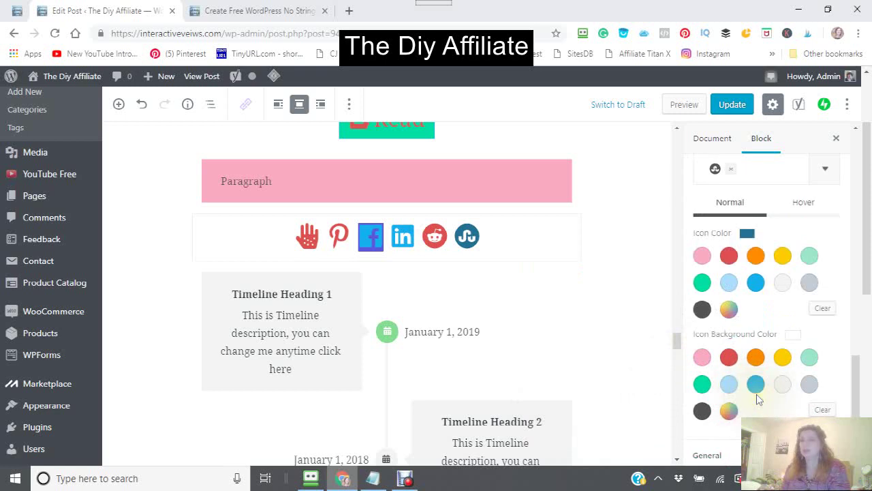
{"action": "scroll", "coordinate": [701, 389], "scroll_direction": "up", "scroll_amount": 5}
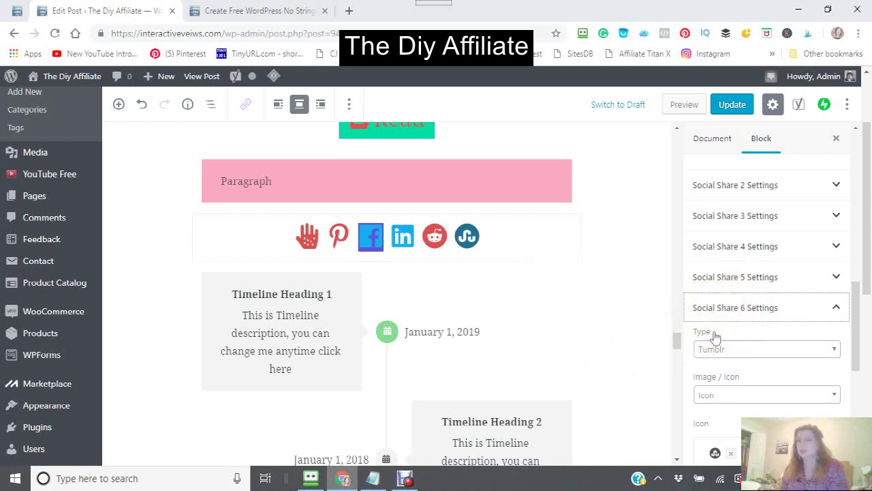
{"action": "scroll", "coordinate": [714, 337], "scroll_direction": "down", "scroll_amount": 8}
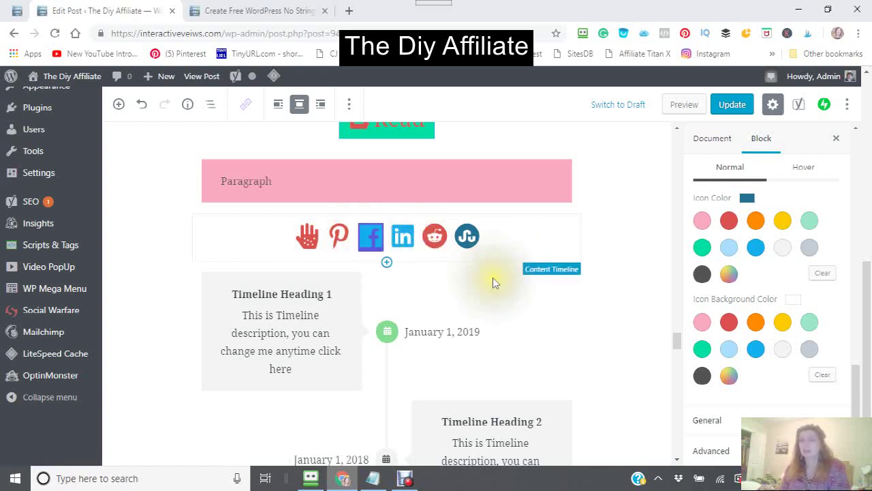
{"action": "scroll", "coordinate": [494, 280], "scroll_direction": "up", "scroll_amount": 5}
{"action": "scroll", "coordinate": [498, 276], "scroll_direction": "down", "scroll_amount": 5}
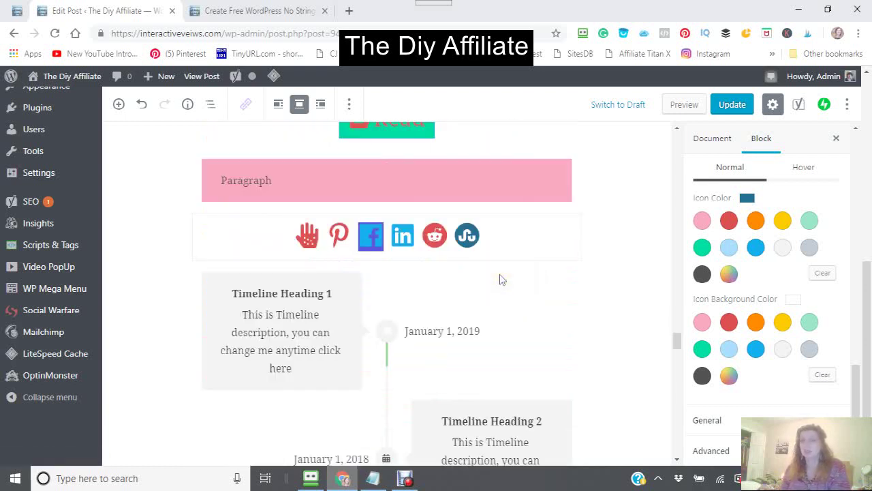
- Switch back to the draft post with the four Click Here buttons and look over its post grid and carousel blocks
{"action": "scroll", "coordinate": [529, 315], "scroll_direction": "down", "scroll_amount": 4}
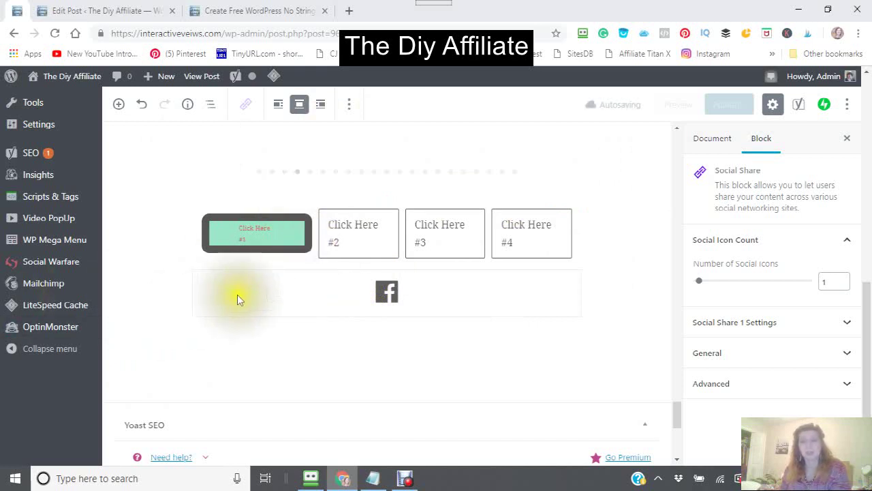
{"action": "scroll", "coordinate": [229, 309], "scroll_direction": "up", "scroll_amount": 6}
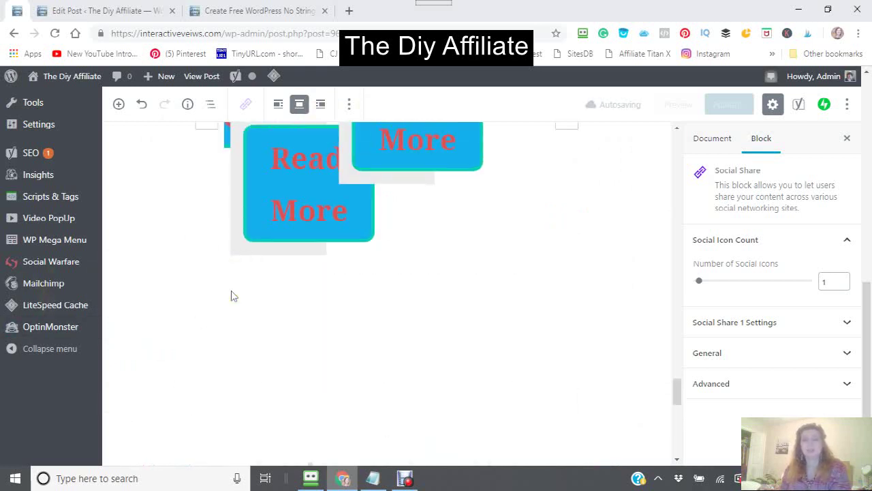
{"action": "scroll", "coordinate": [231, 293], "scroll_direction": "up", "scroll_amount": 15}
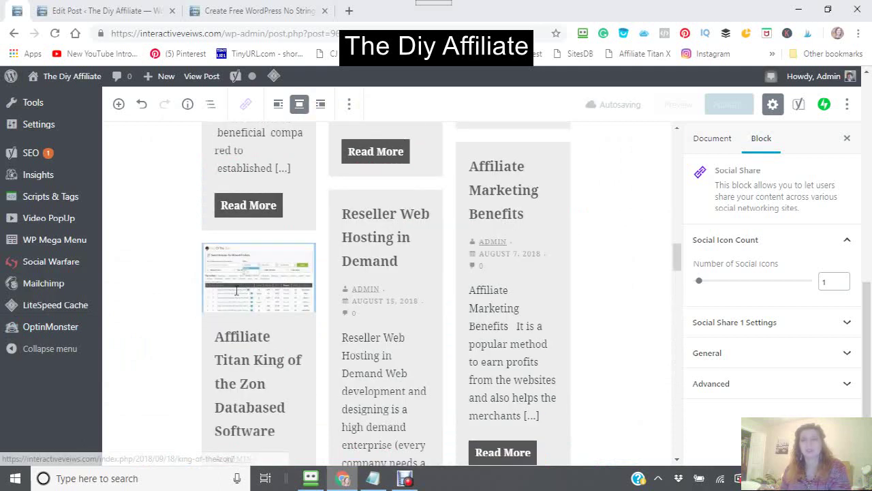
{"action": "scroll", "coordinate": [235, 293], "scroll_direction": "down", "scroll_amount": 12}
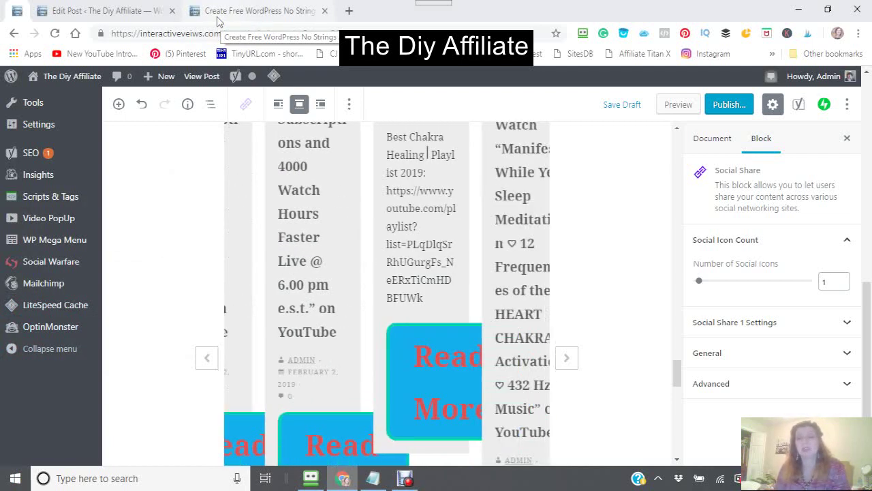
{"action": "left_click", "coordinate": [208, 20]}
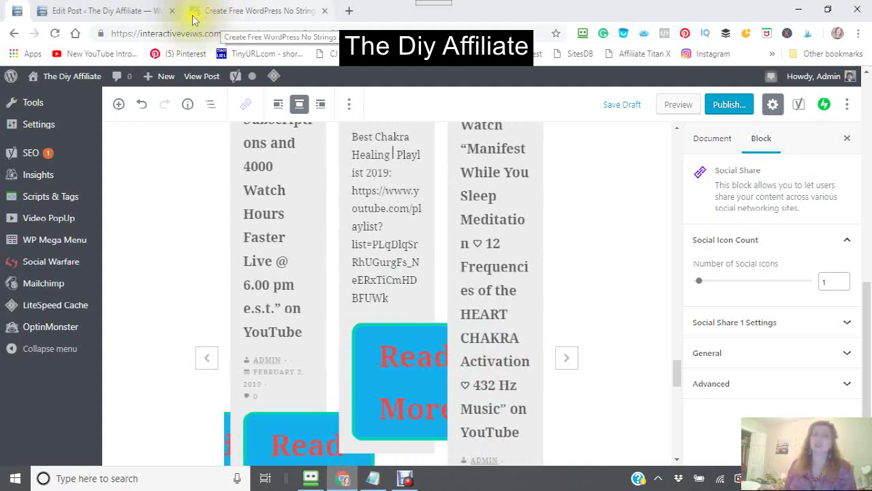